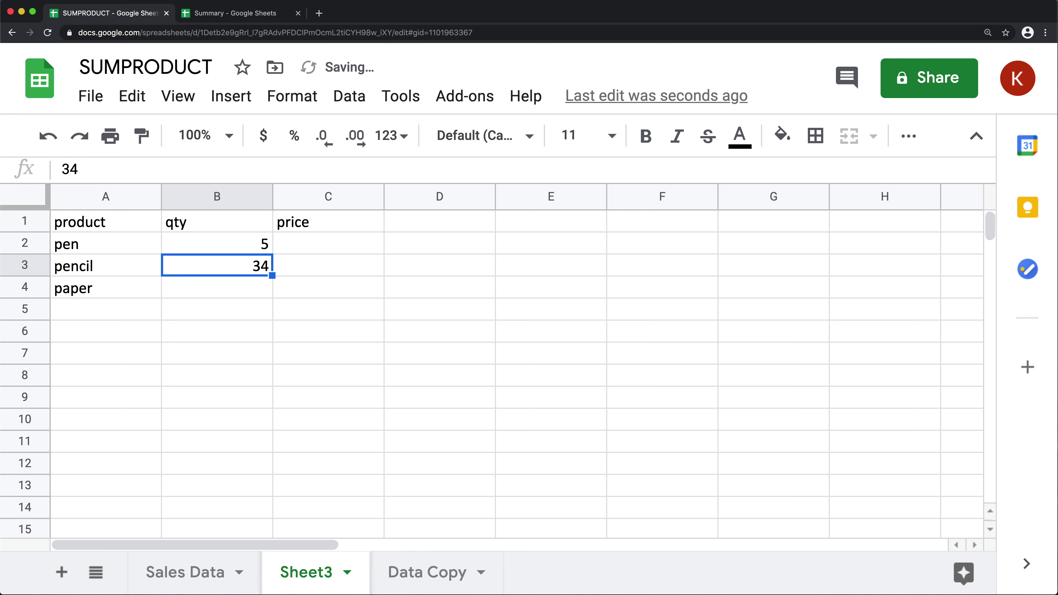
- Enter paper's quantity 3 and the prices 0.5, 1.2 and 3.5 in C2:C4 on Sheet3
key("Return")
type("3")
left_click(328, 243)
type("0.5")
key("Return")
type("1.2")
key("Return")
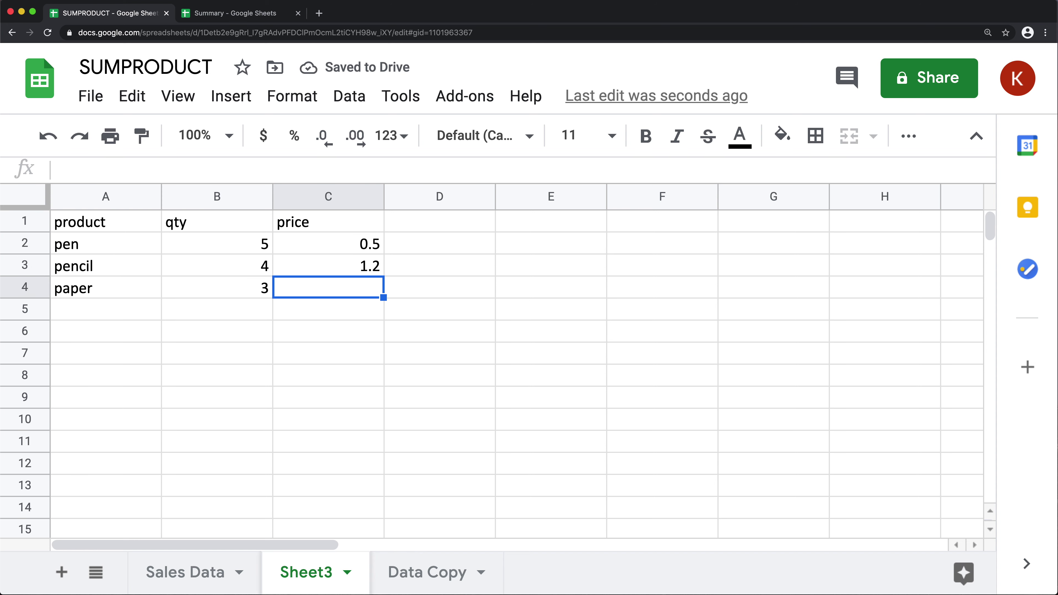
type("3.5")
key("Left")
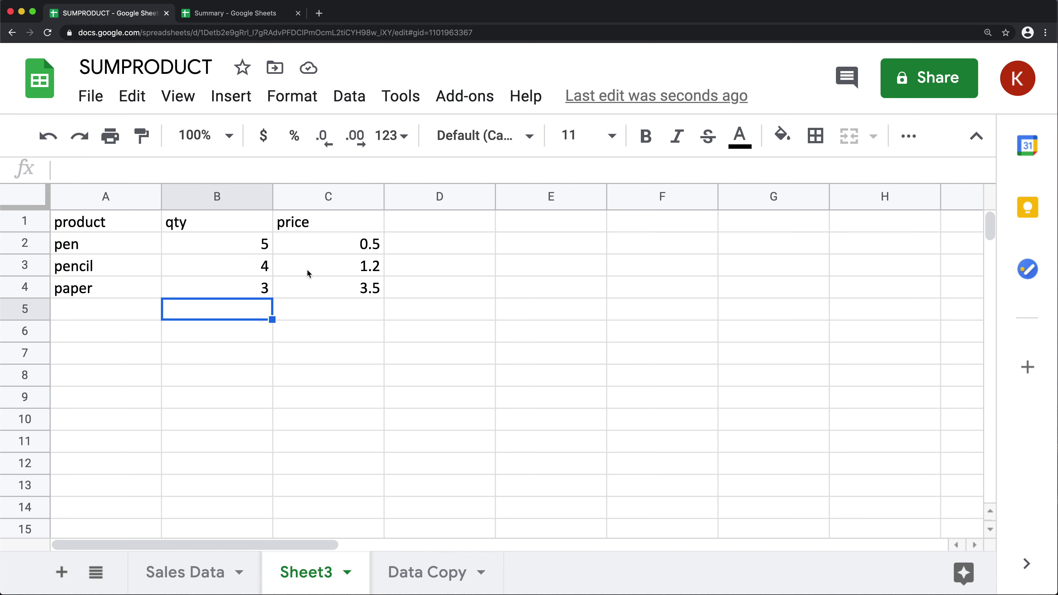
- Enter =B2*C2 in E2 and fill it down to E4, giving 2.5, 4.8 and 10.5
left_click_drag(314, 241, 333, 288)
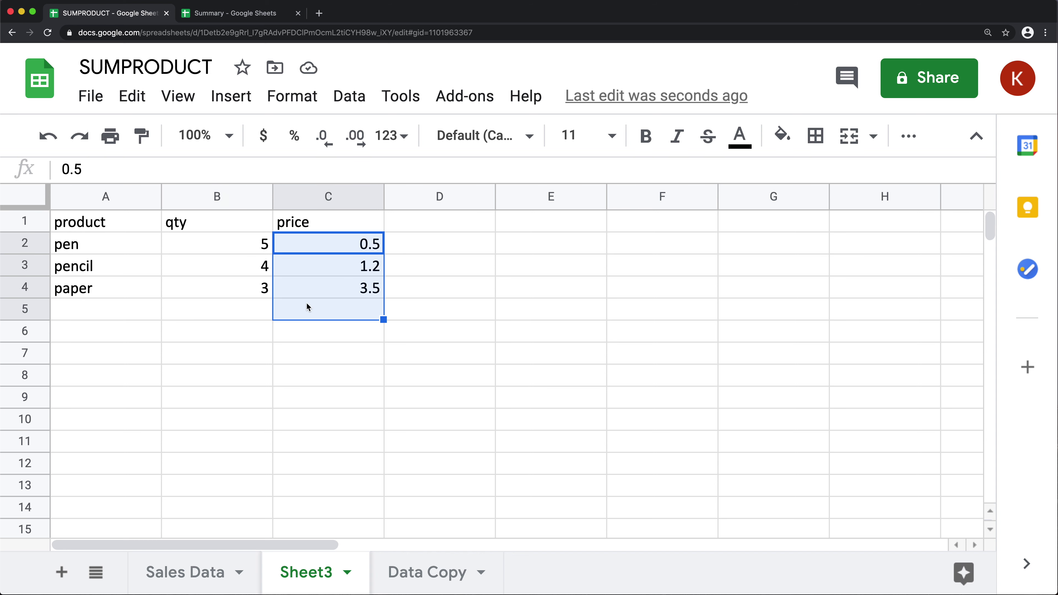
left_click_drag(250, 244, 244, 294)
left_click(551, 244)
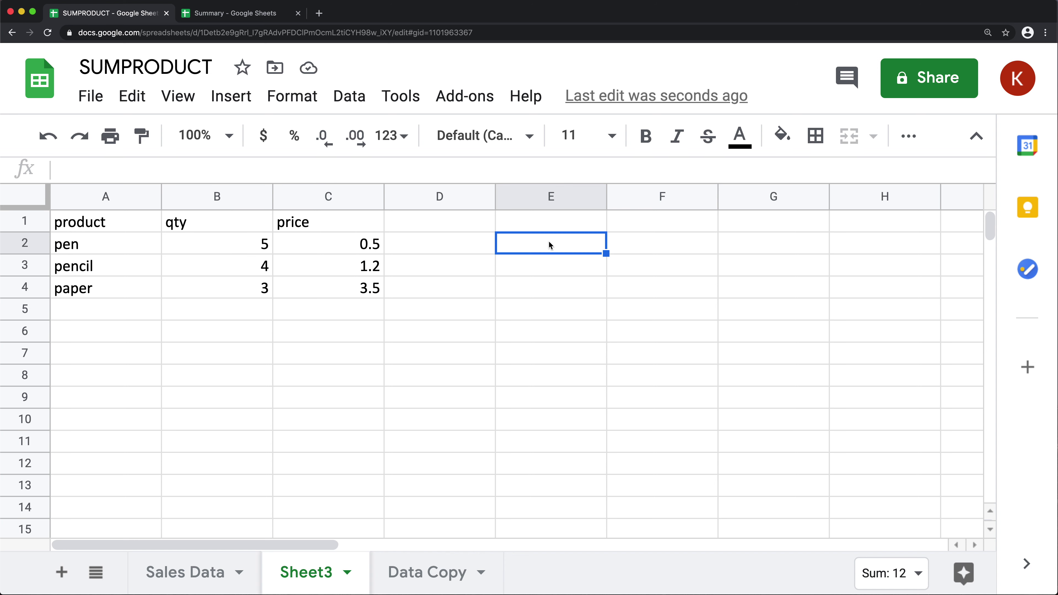
type("=")
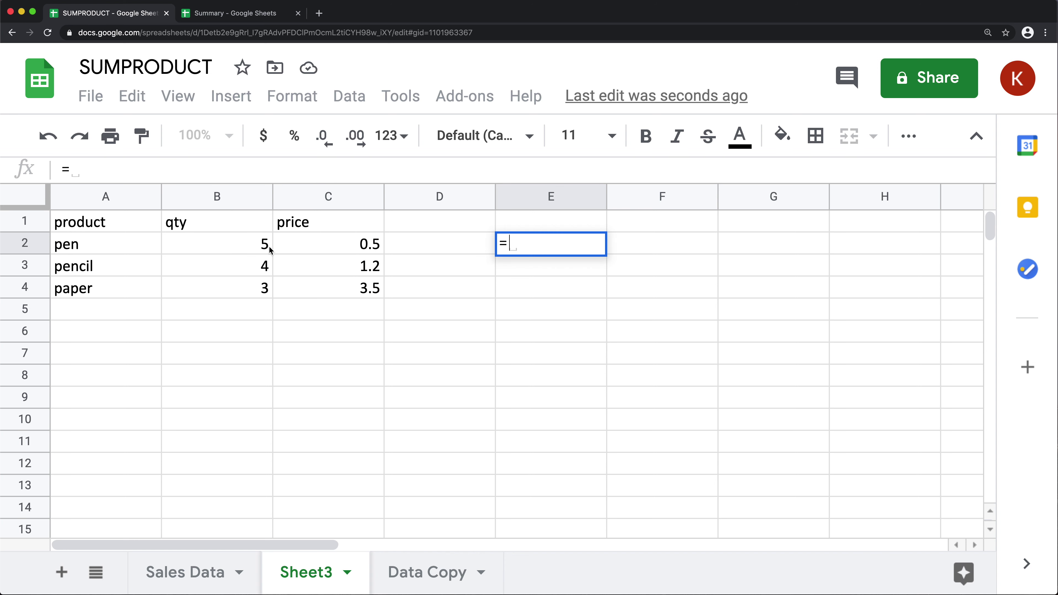
left_click(240, 250)
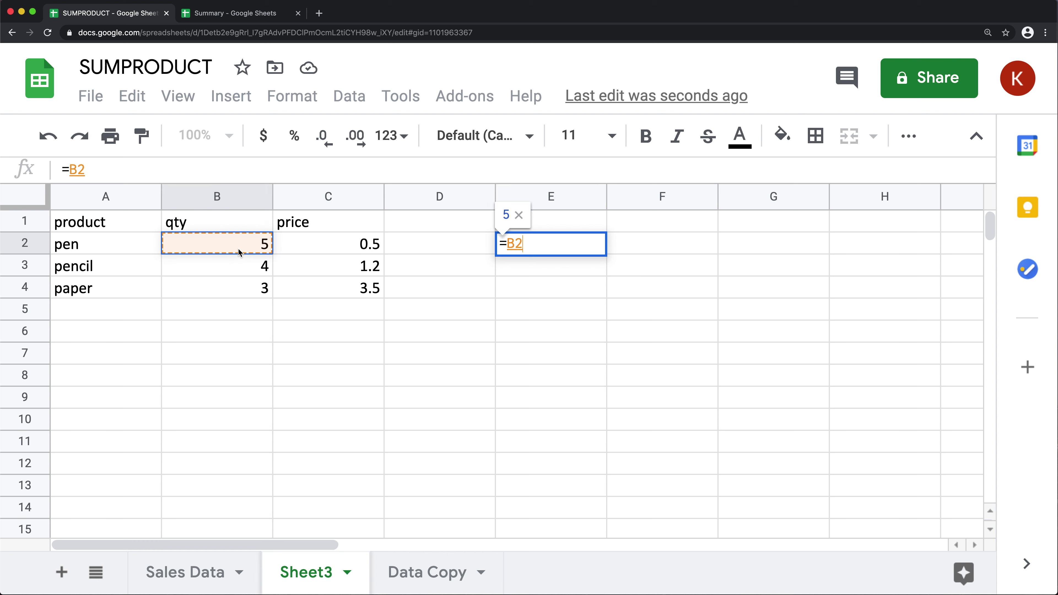
type("*")
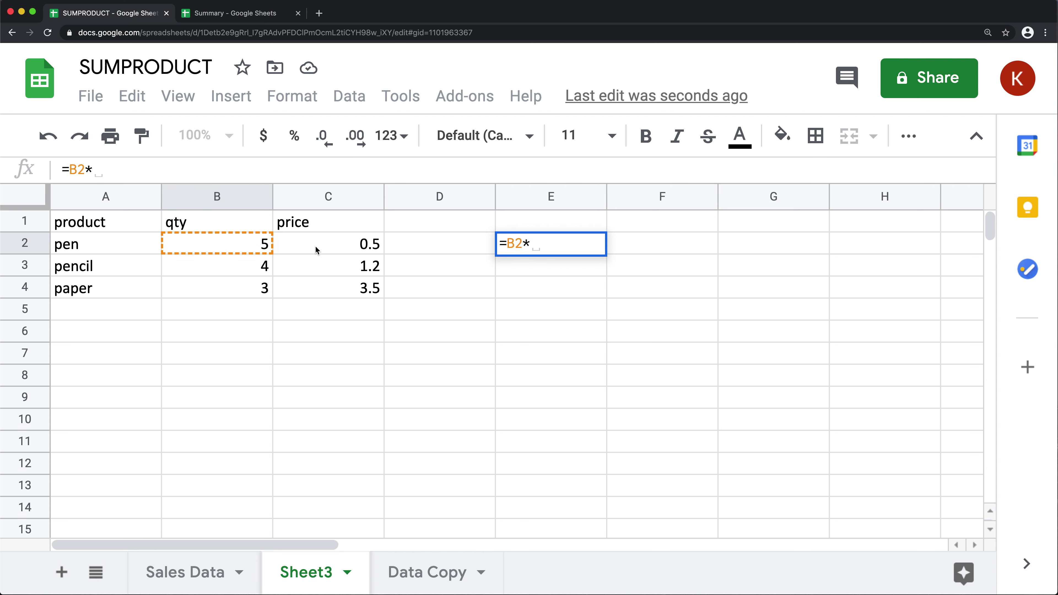
left_click(317, 251)
key("Return")
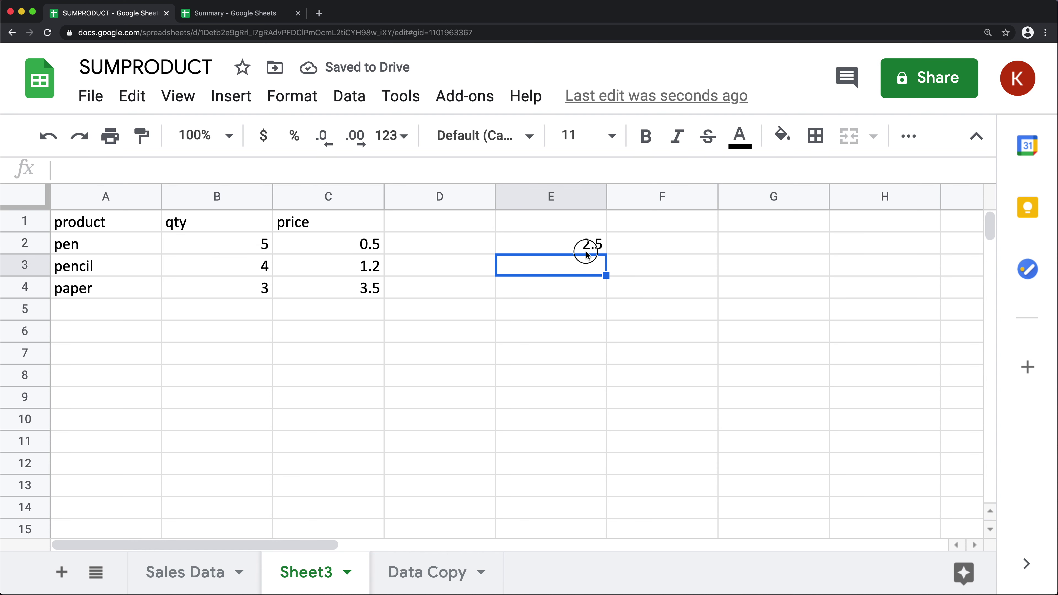
left_click(586, 246)
left_click_drag(606, 254, 596, 291)
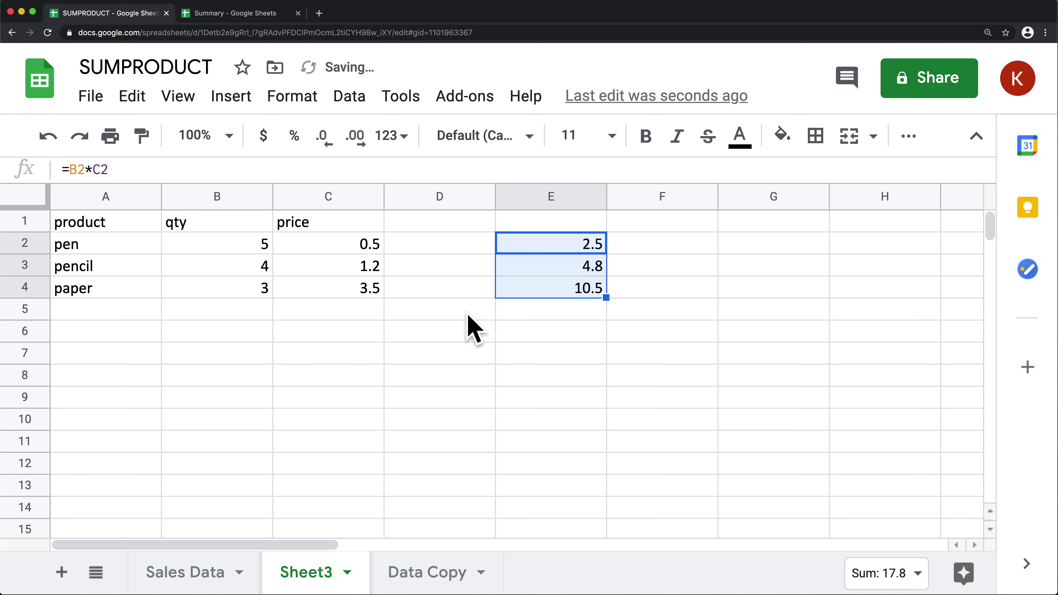
- Enter =SUM(E2:E4) in E6 to total the row products as 17.8
left_click(556, 338)
type("=")
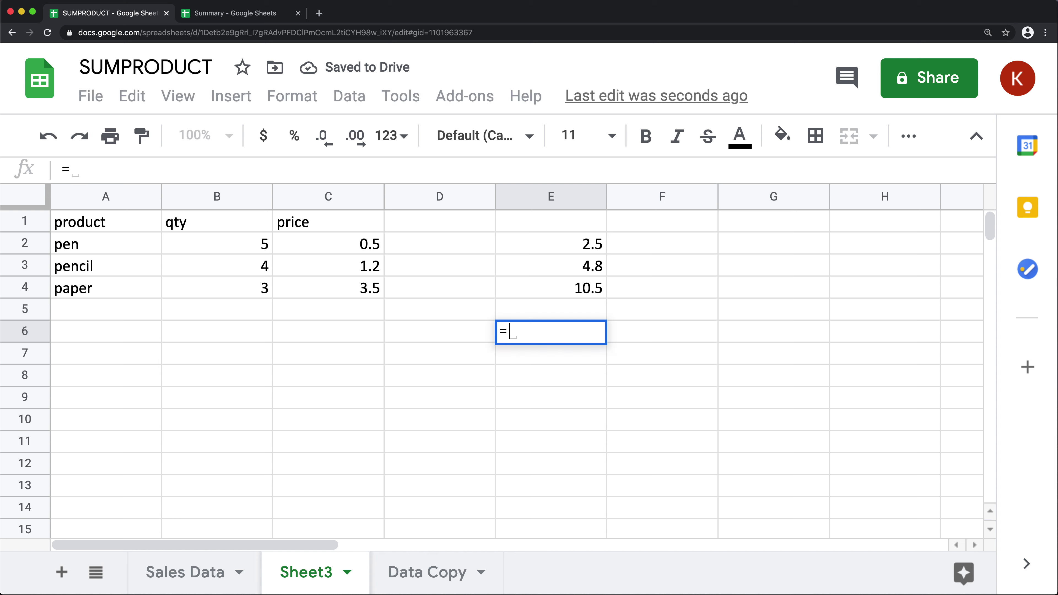
type("SUM(")
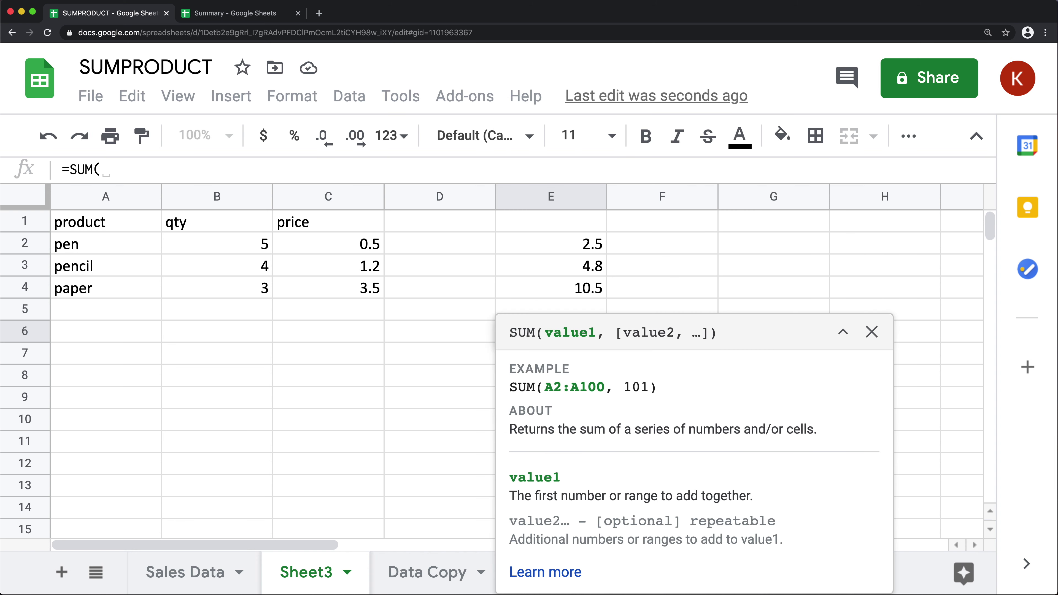
left_click_drag(582, 245, 578, 292)
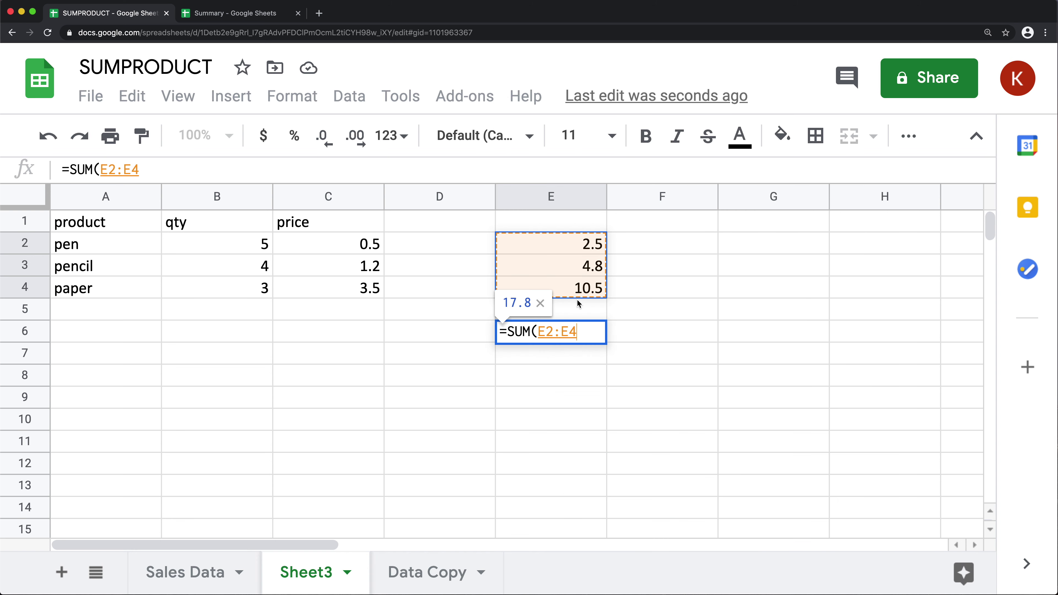
type(")")
key("Return")
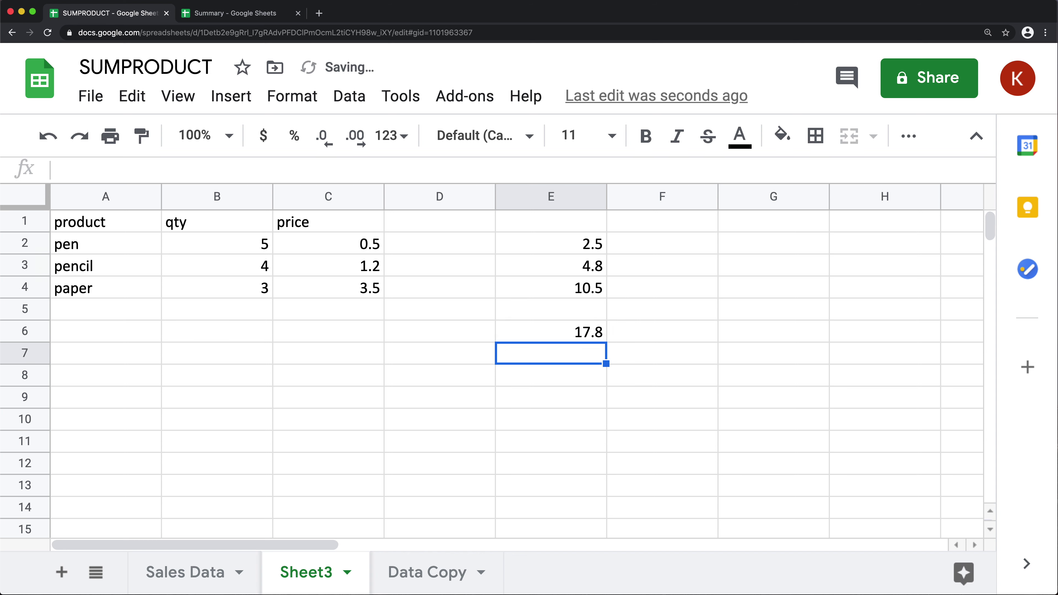
left_click(594, 336)
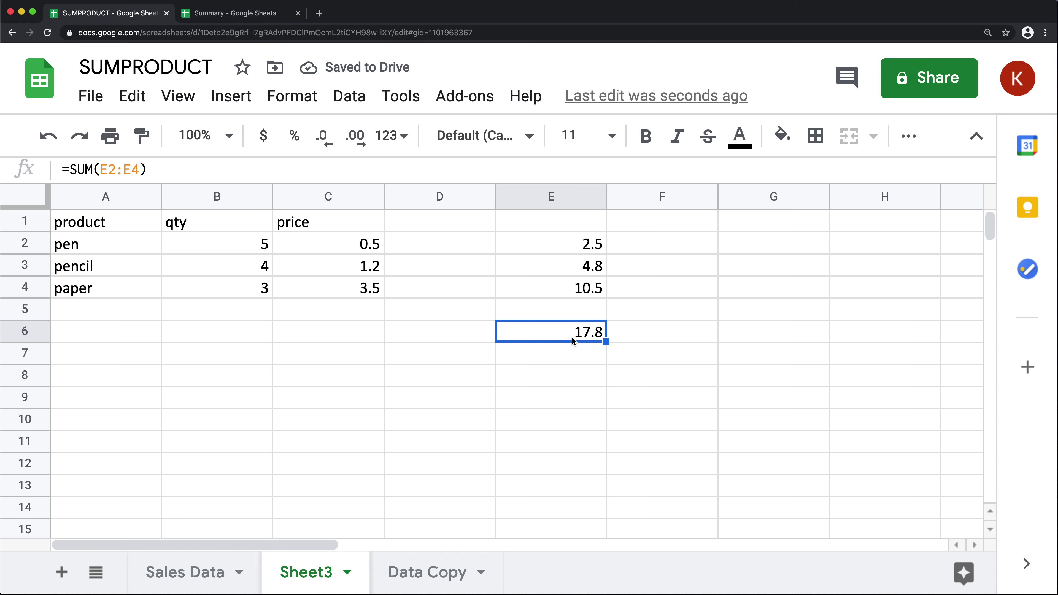
left_click(320, 338)
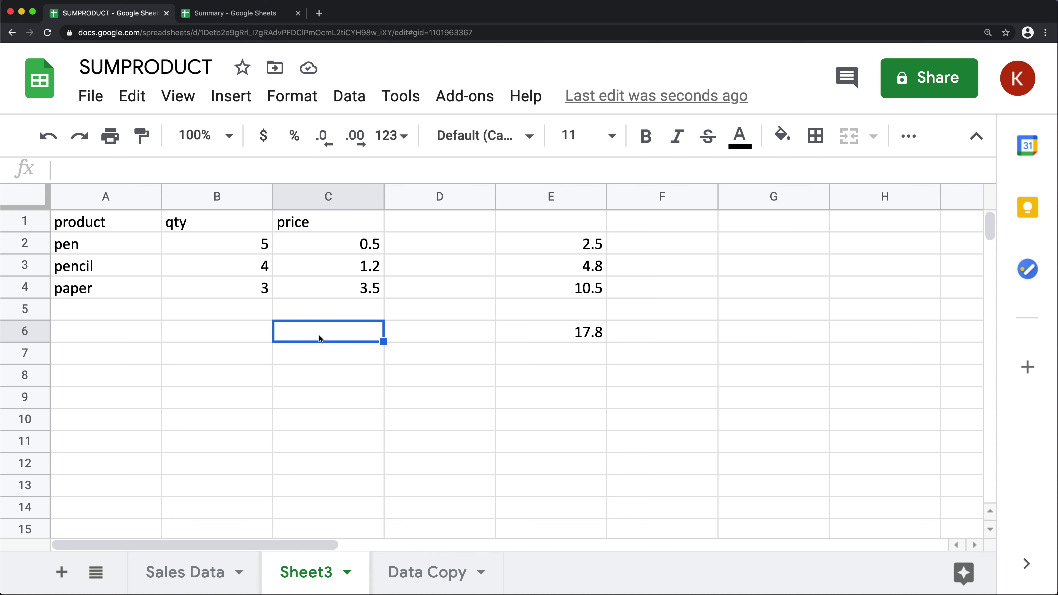
- Enter =SUMPRODUCT(B2:B4,C2:C4) in C6, returning 17.8
type("=SUMP")
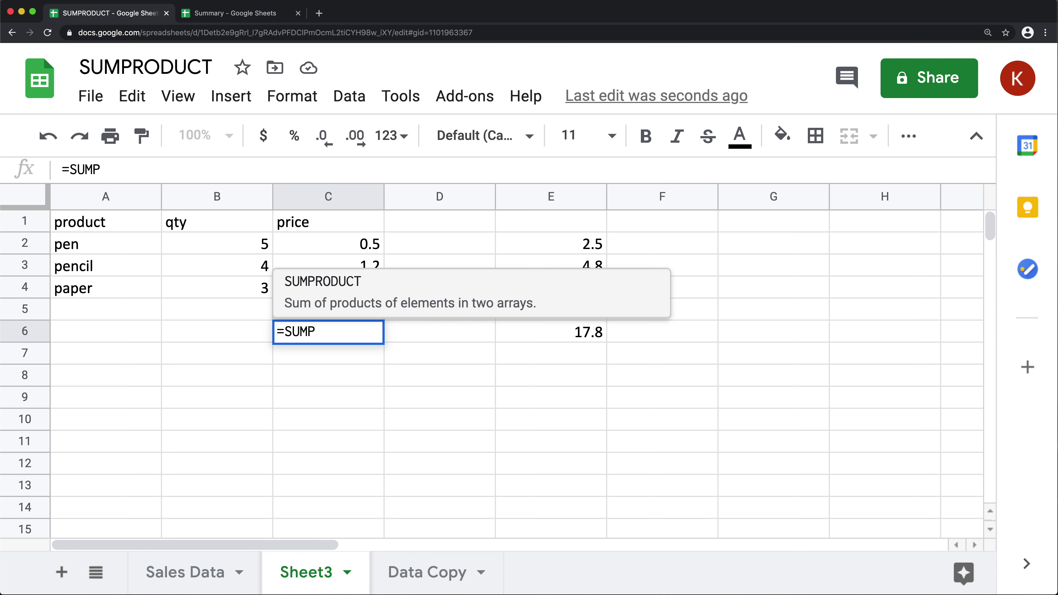
key("Tab")
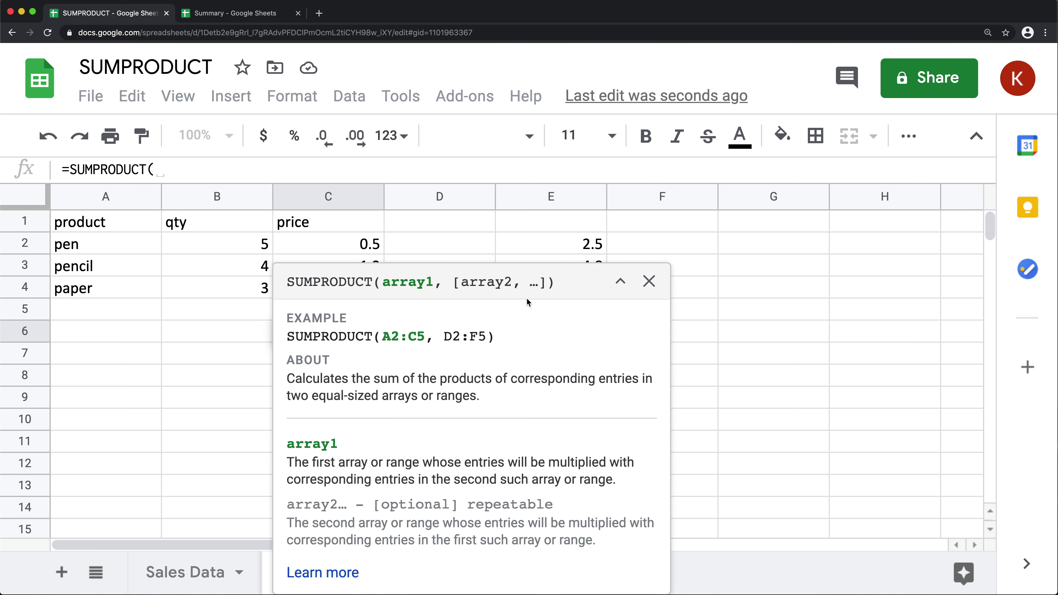
left_click(620, 281)
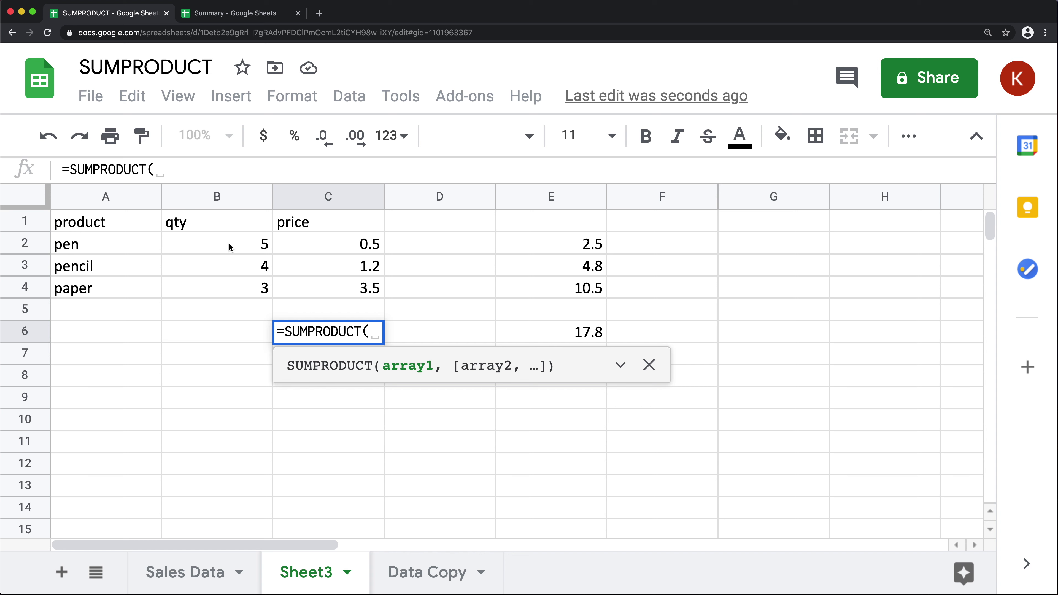
left_click_drag(228, 242, 230, 291)
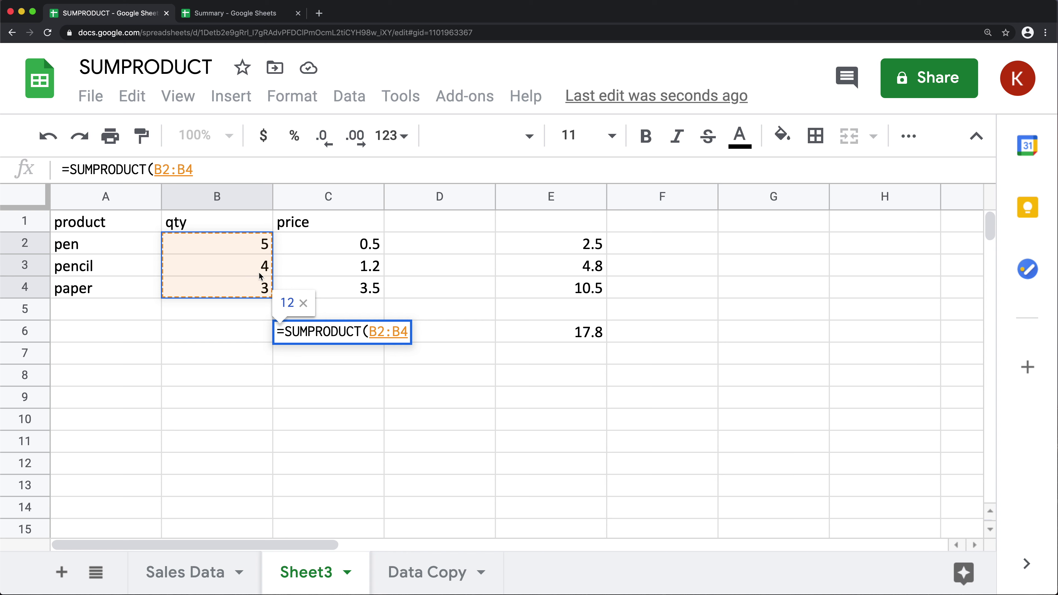
type(",")
left_click_drag(343, 248, 347, 288)
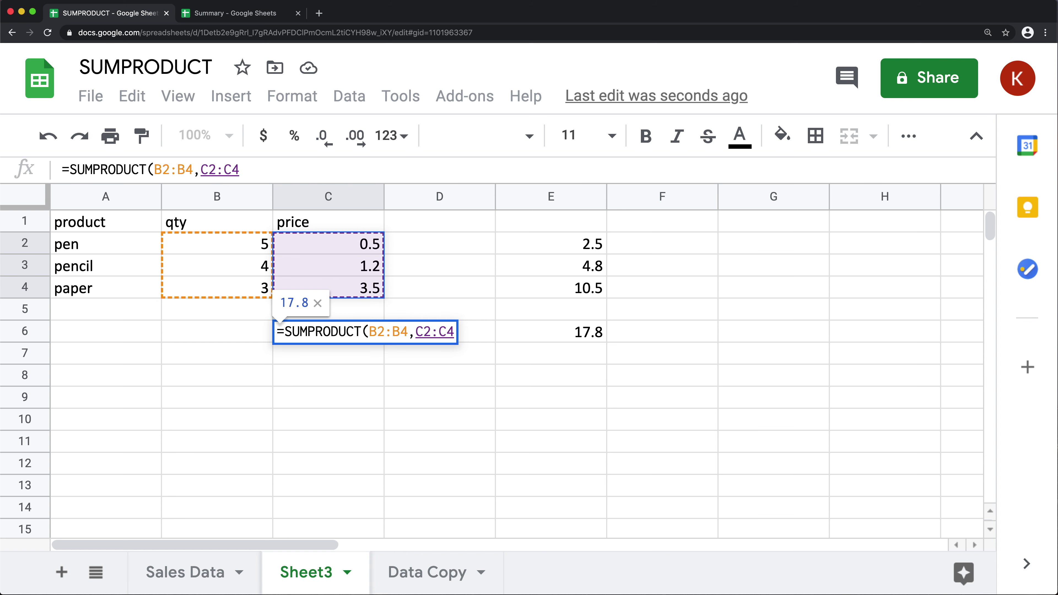
type(")")
key("Return")
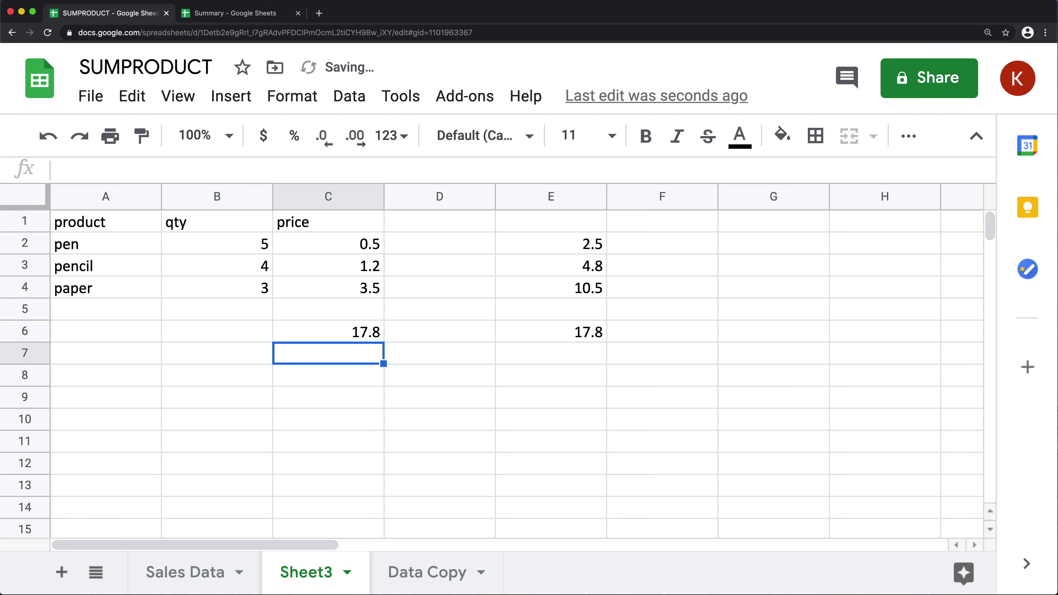
- Compare C6's SUMPRODUCT formula with E6's =SUM(E2:E4), both showing 17.8
left_click(573, 340)
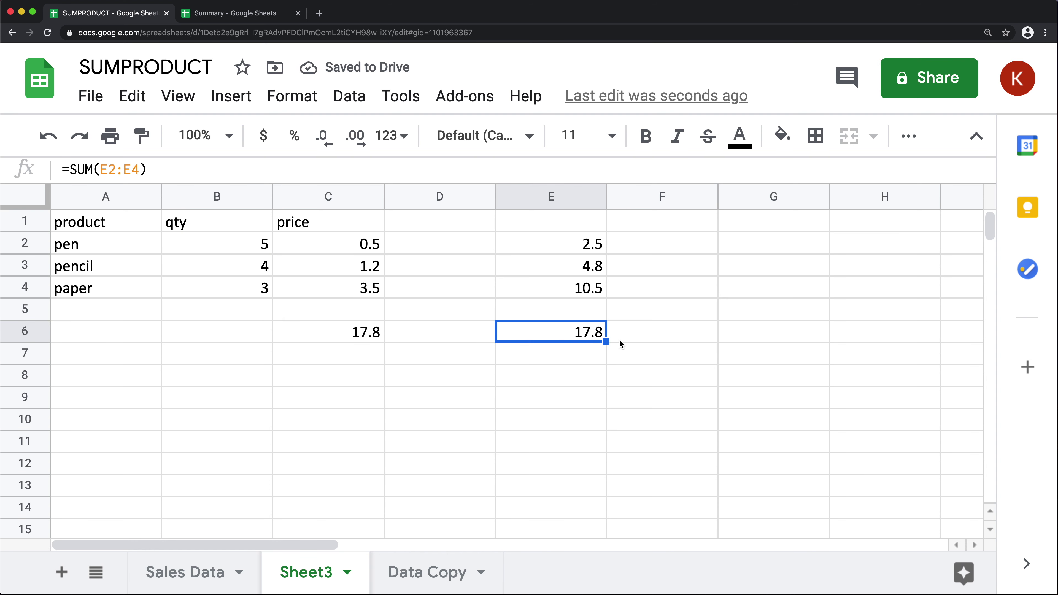
double_click(350, 337)
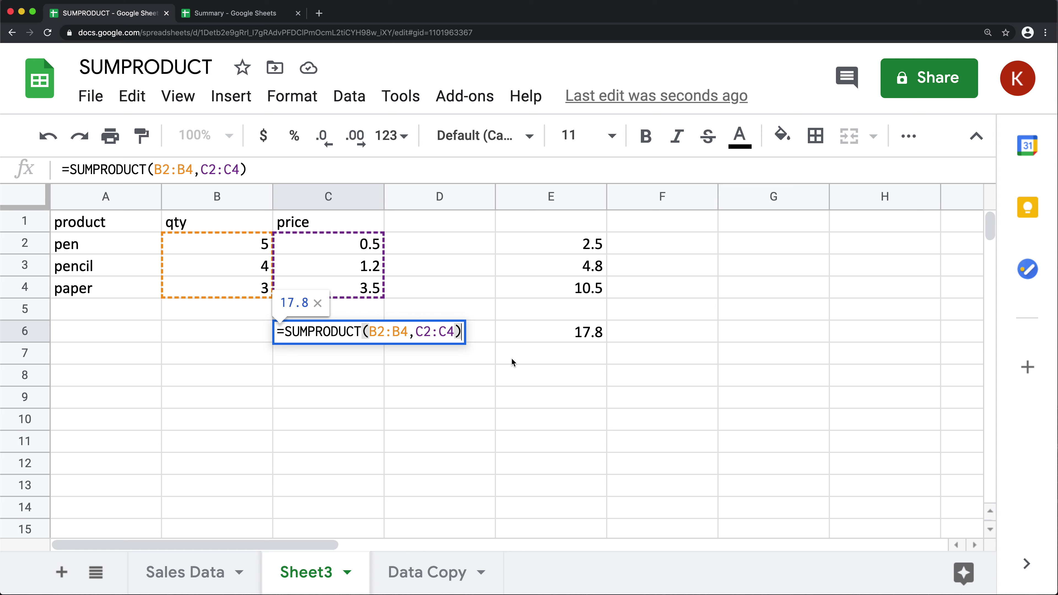
key("Return")
left_click(566, 335)
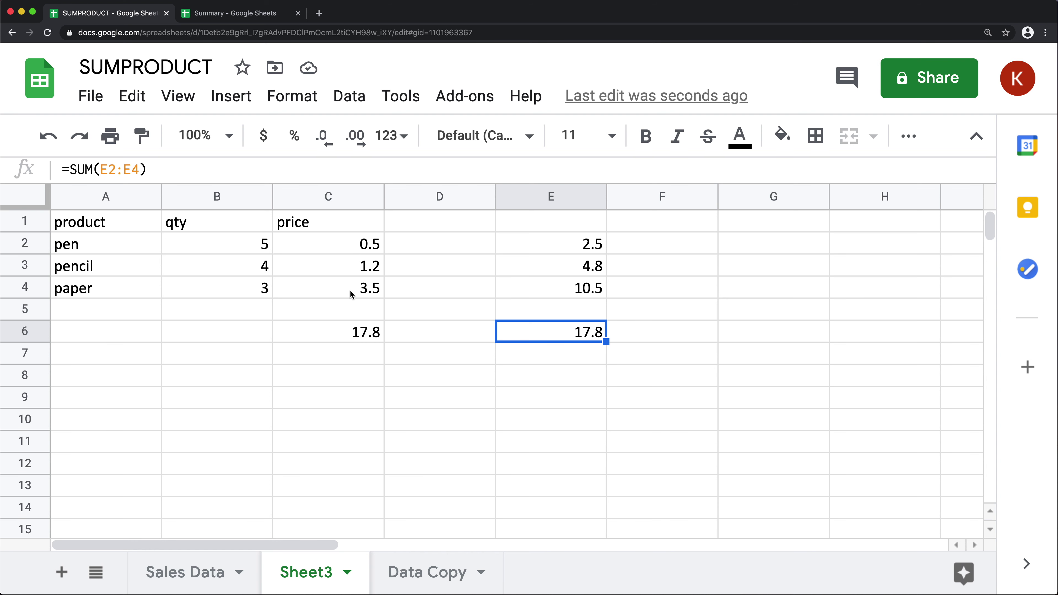
- Clear C2:F6 and enter new prices 3, 4 and 2 in C2:C4
left_click_drag(343, 245, 619, 341)
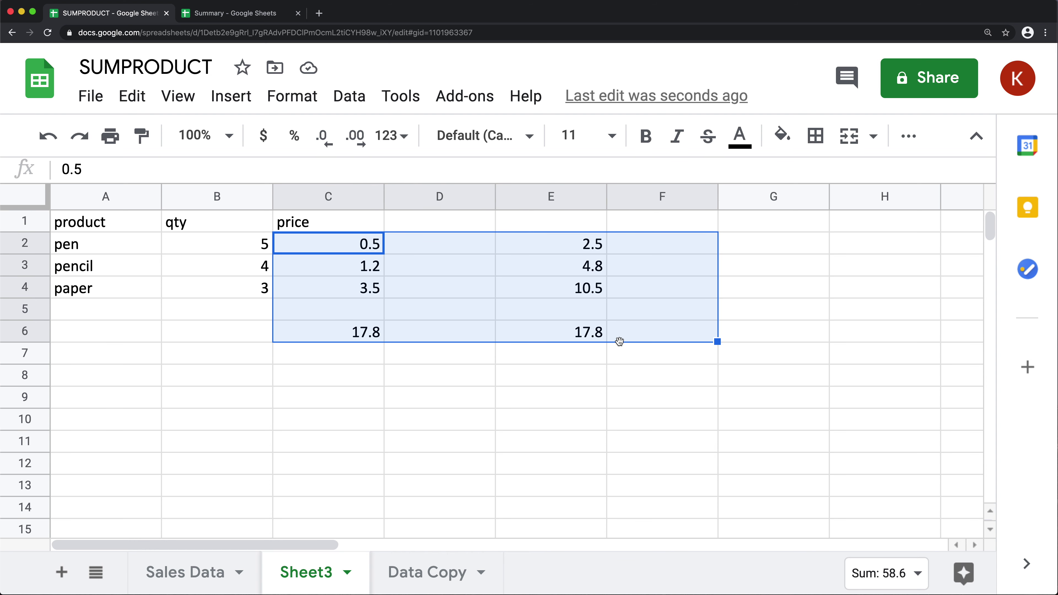
key("Delete")
key("Up")
key("Down")
type("3")
key("Return")
type("4")
key("Return")
type("2")
key("Return")
key("Up")
key("Up")
key("Up")
- Fill D2:D4 with a third column of values 3, 3 and 4
key("Right")
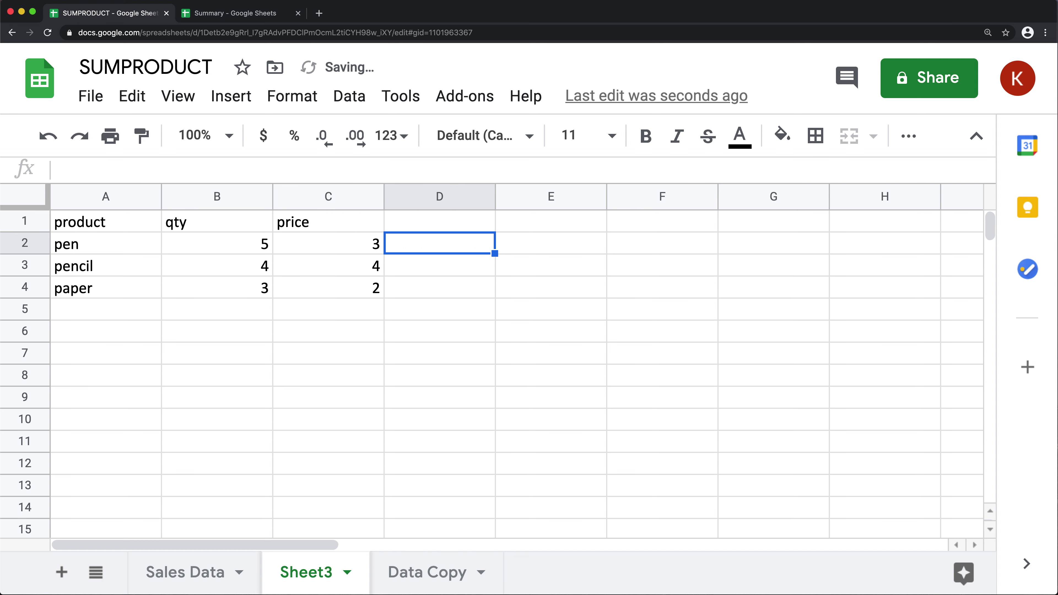
type("3")
key("Return")
type("3")
key("Return")
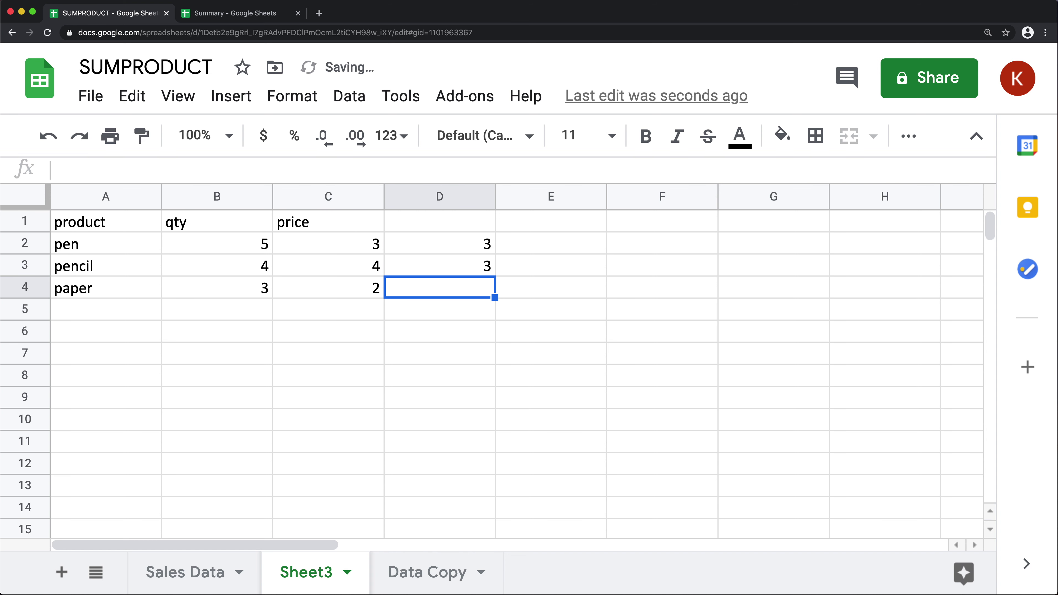
type("4")
- Build =SUMPRODUCT(B2:B4,C2:C4,D2:D4) in D7 across the three columns
left_click(439, 353)
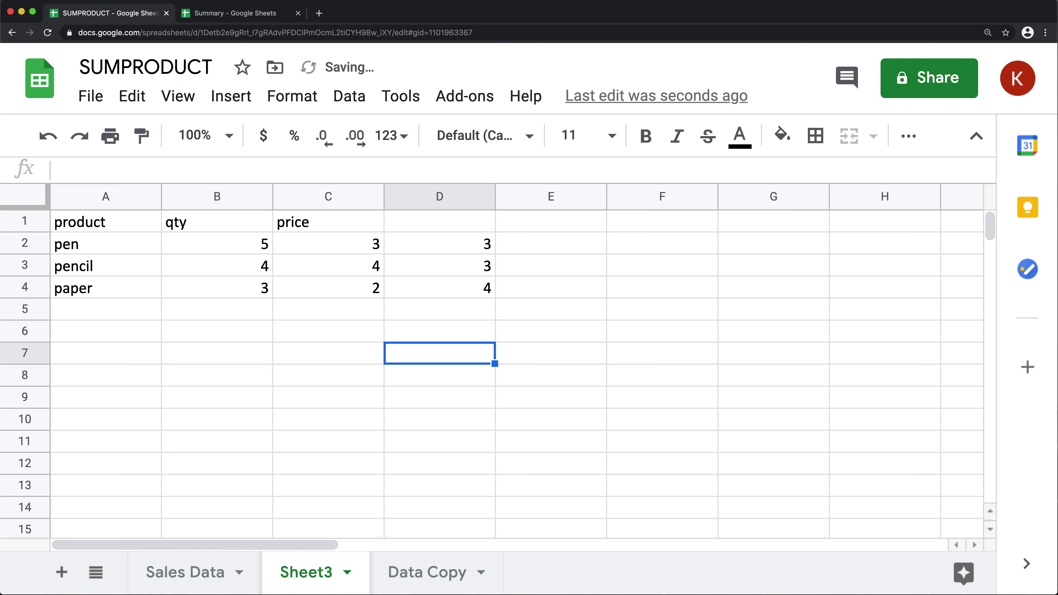
type("=SJN")
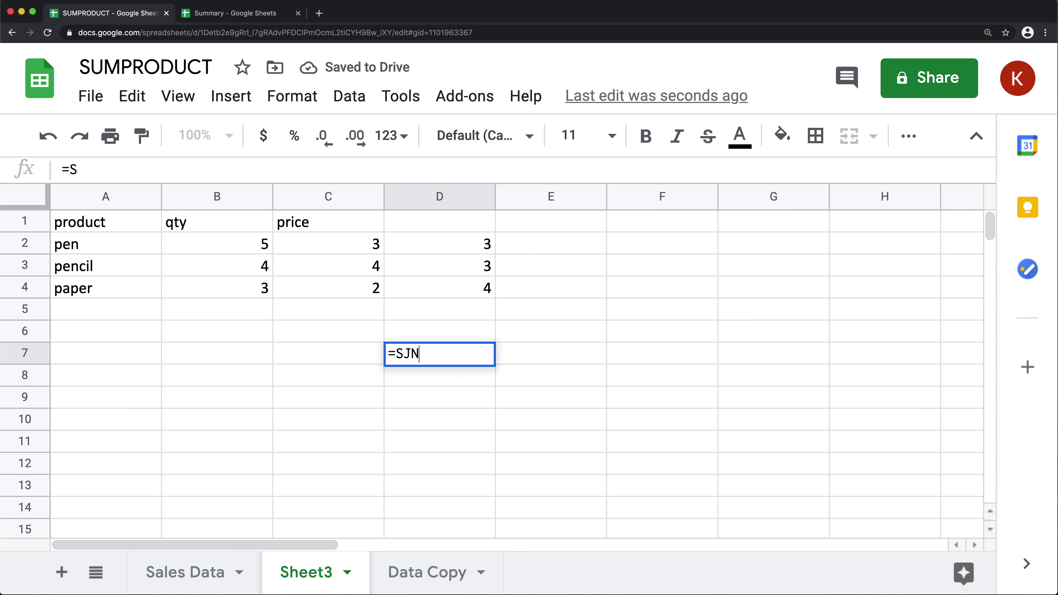
key("BackSpace")
key("BackSpace")
type("UM")
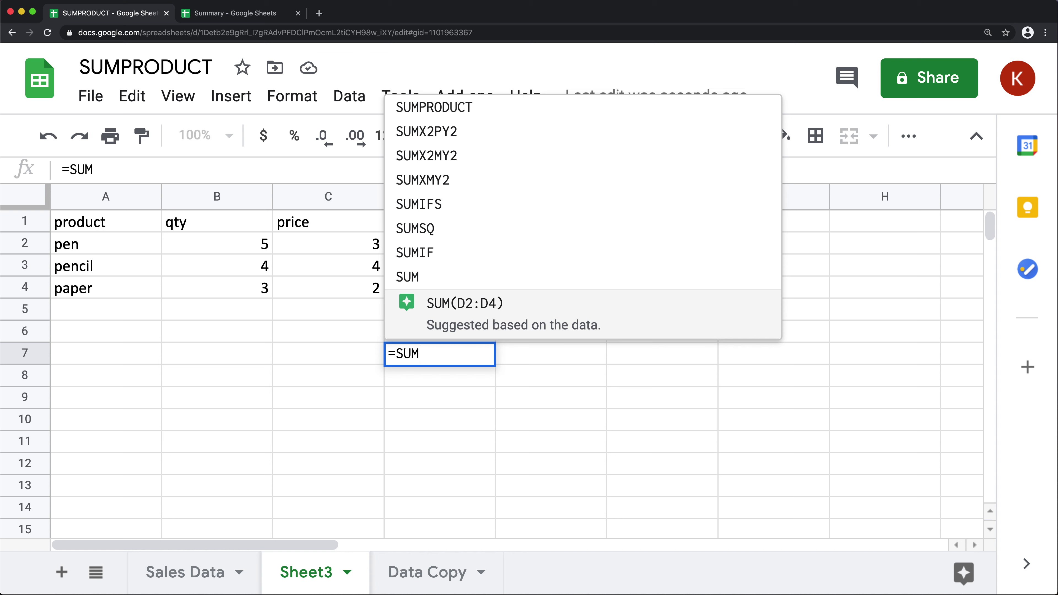
left_click(433, 107)
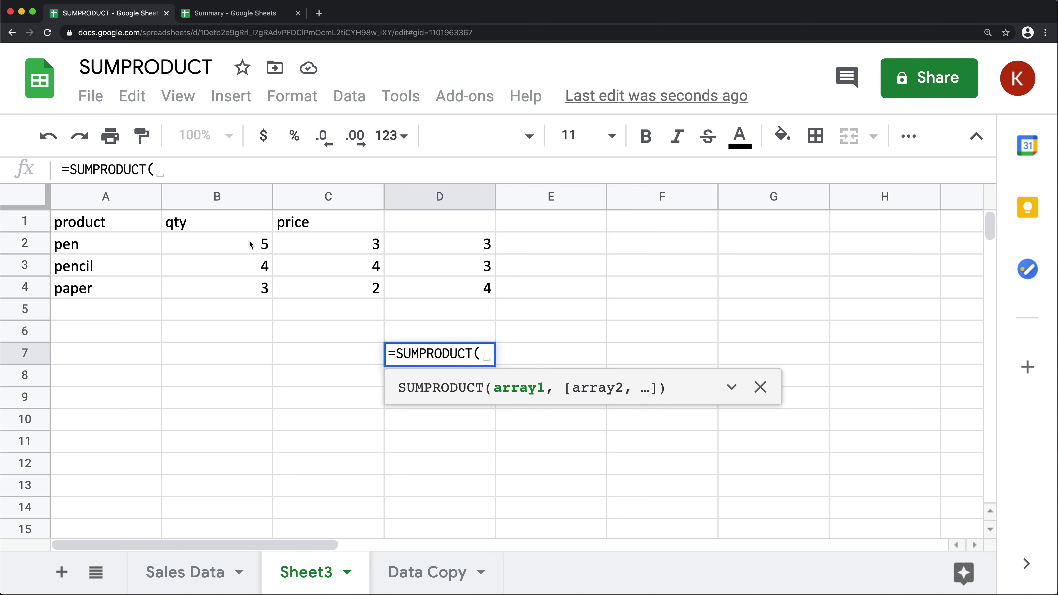
left_click_drag(250, 244, 245, 289)
type(",")
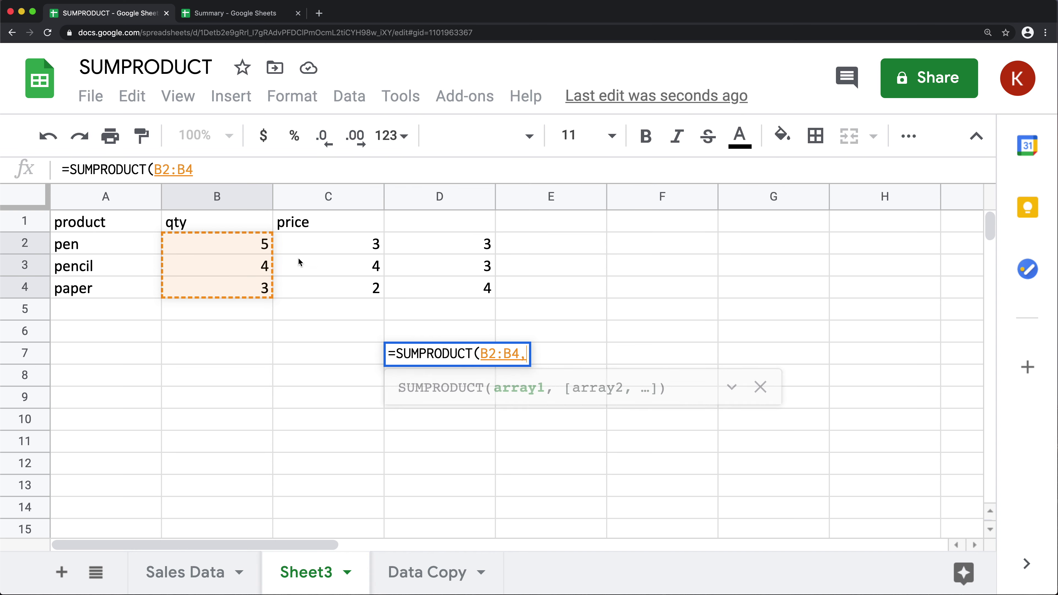
left_click(302, 247)
left_click_drag(302, 250, 296, 289)
type(",")
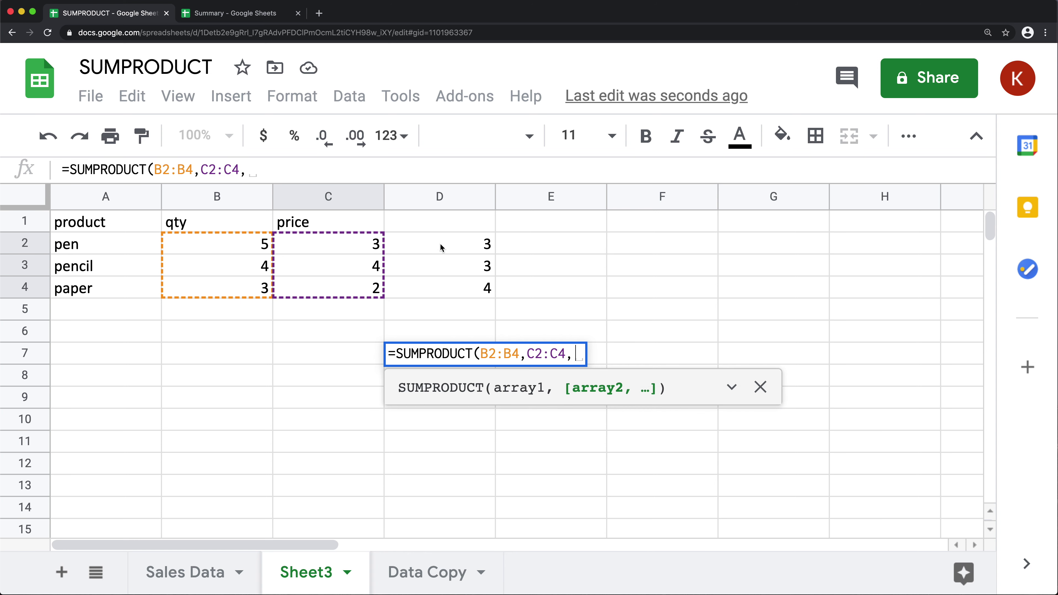
left_click_drag(440, 244, 440, 290)
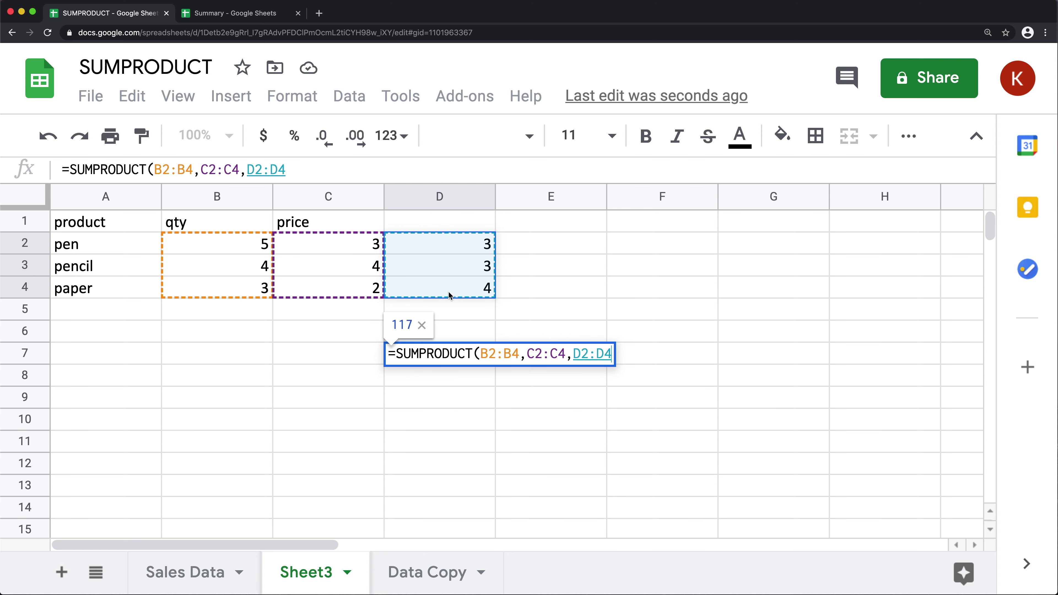
type(")")
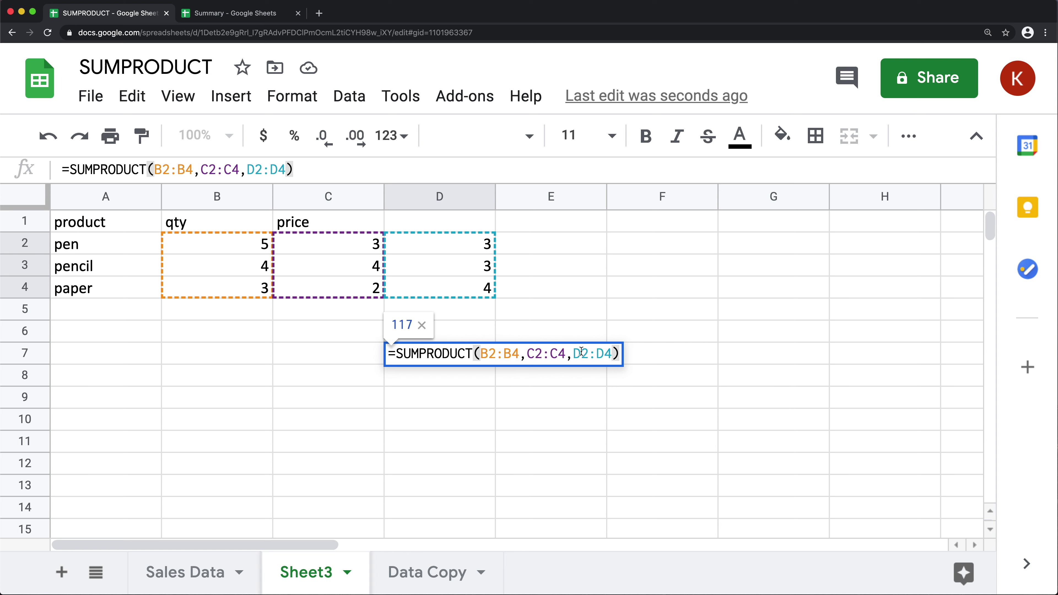
- Review the formula's array arguments and commit it, giving 117
left_click_drag(518, 354, 481, 354)
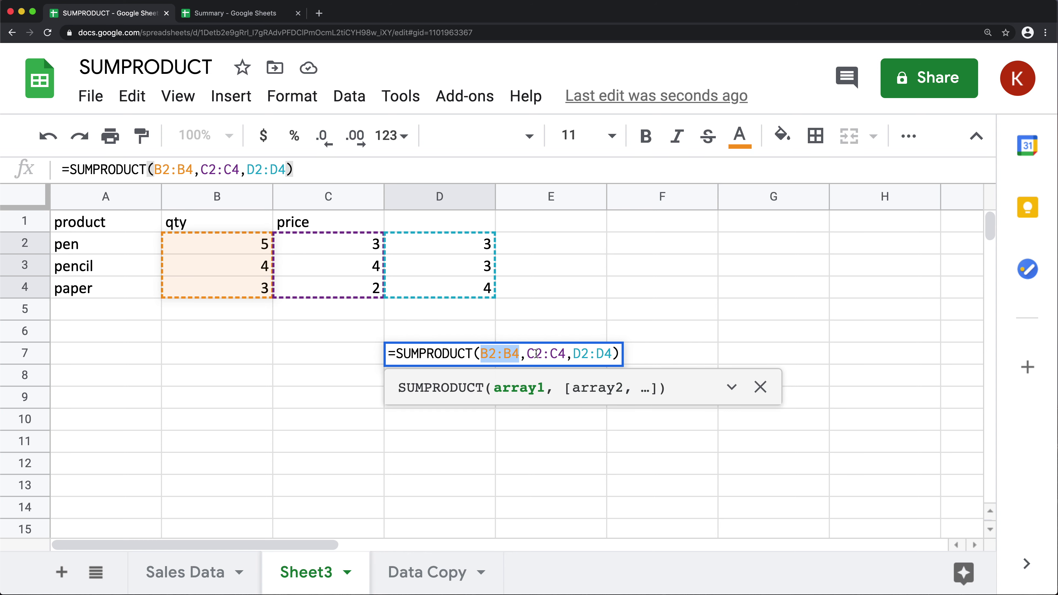
left_click_drag(565, 354, 529, 354)
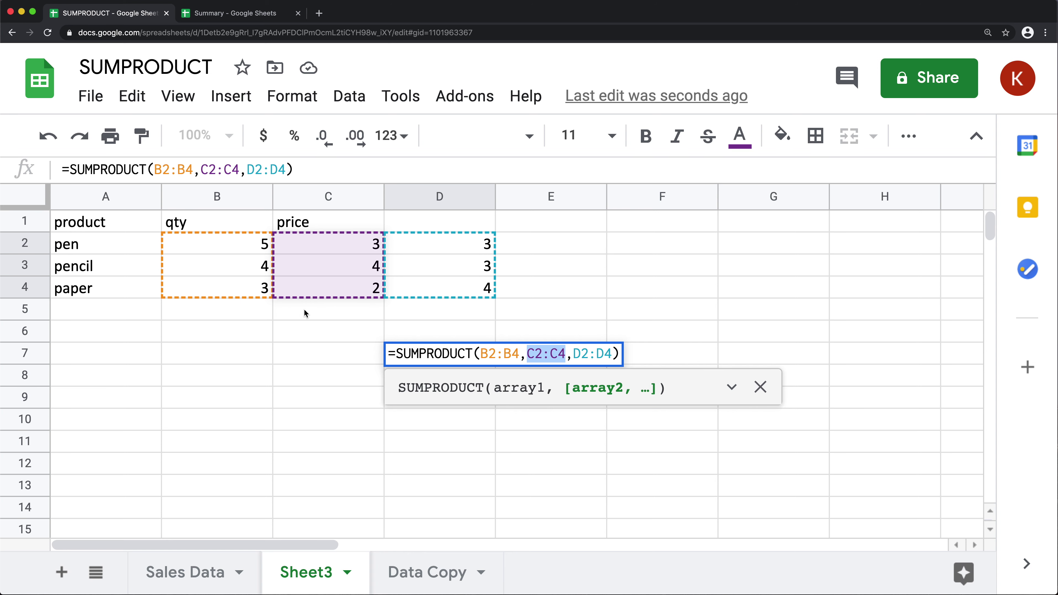
left_click(616, 355)
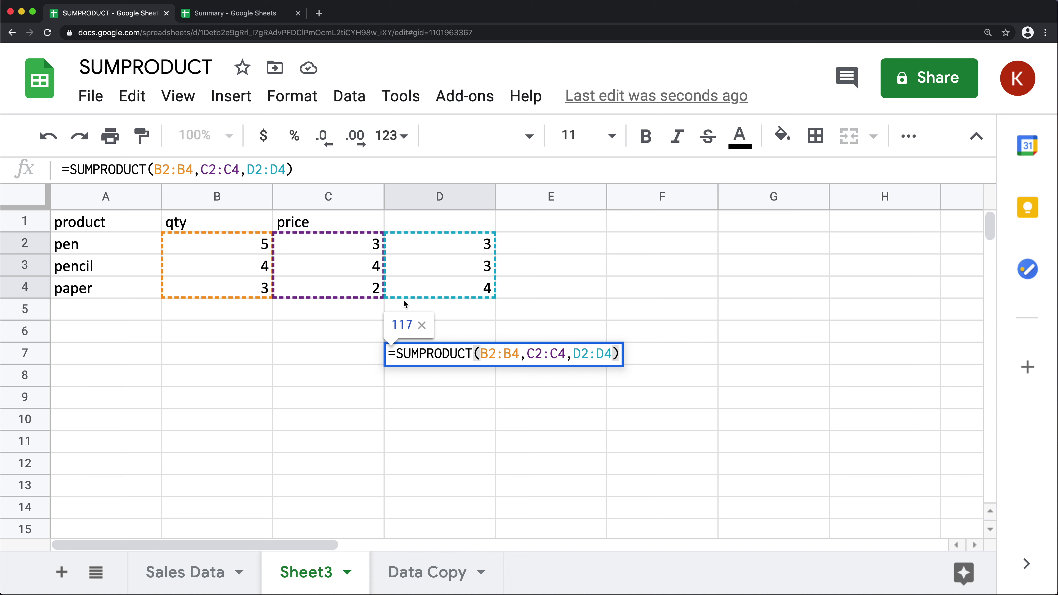
key("Return")
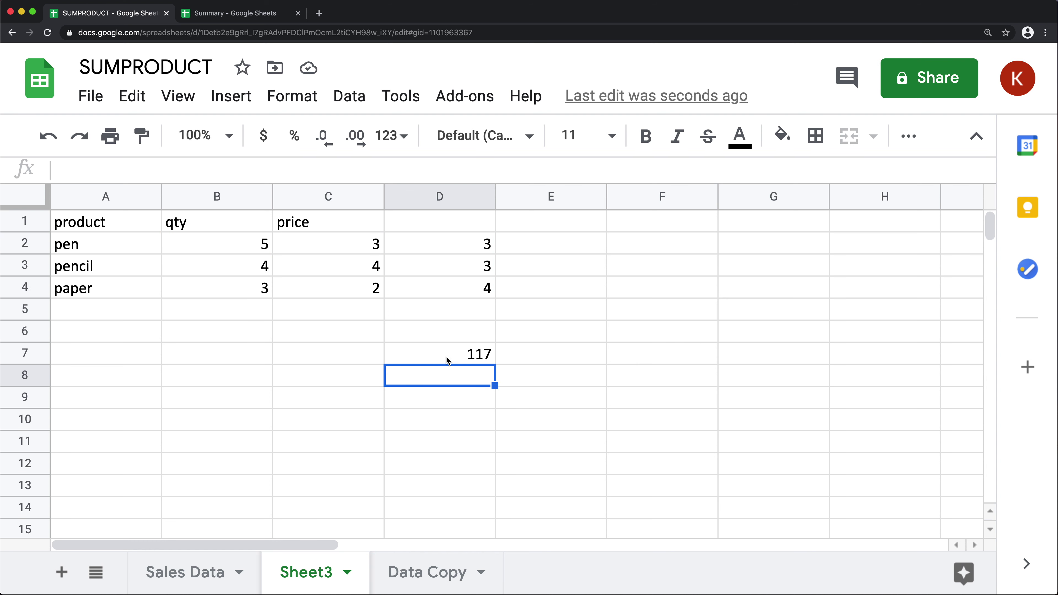
- Enter =B2*C2*D2 in F2 for the pen row product of 45
double_click(450, 356)
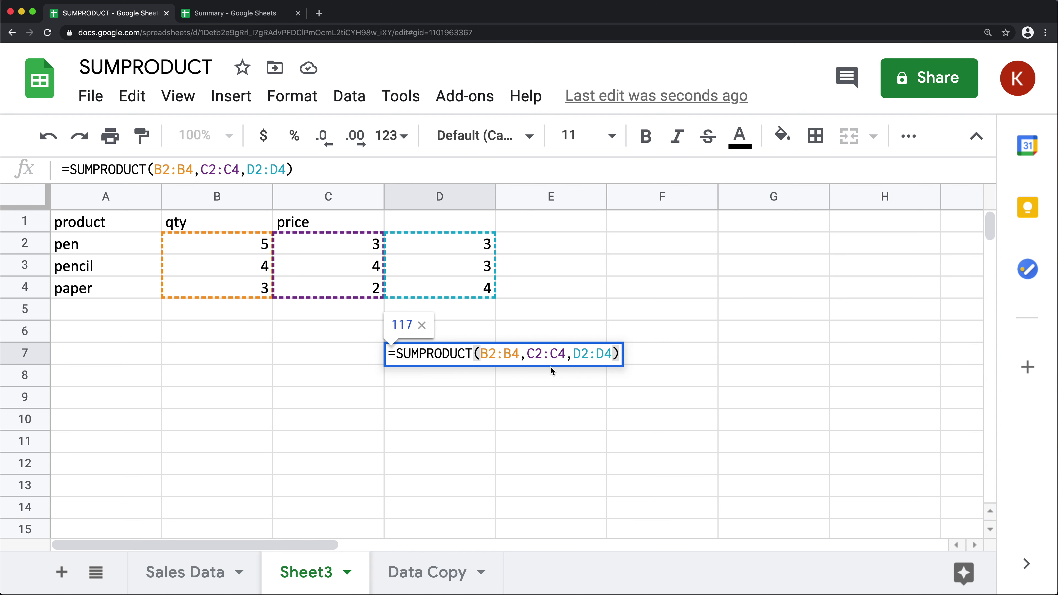
key("Return")
left_click(638, 241)
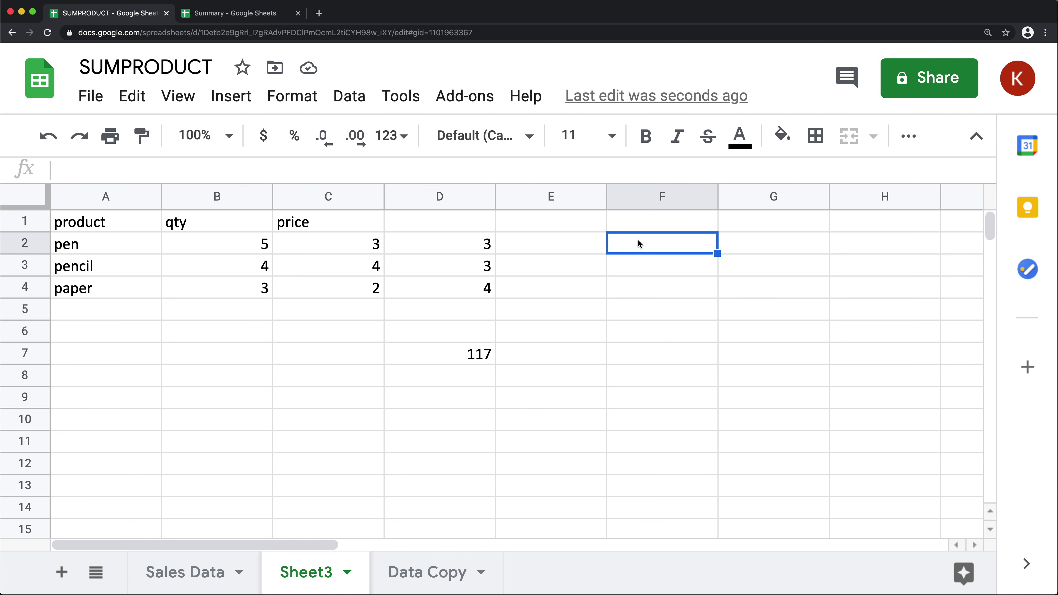
type("=")
left_click(210, 249)
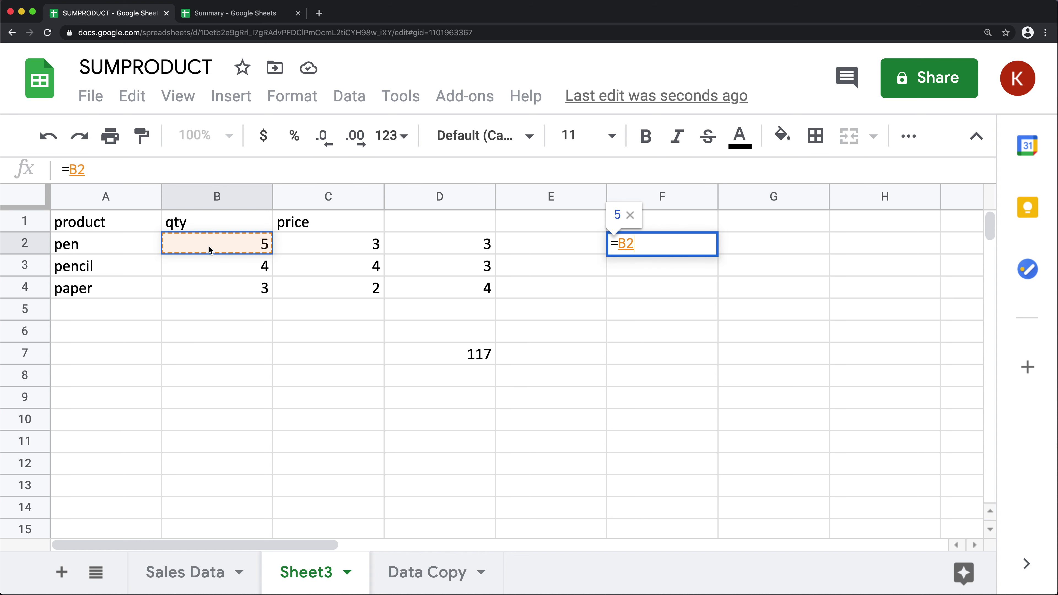
type("*")
left_click(286, 253)
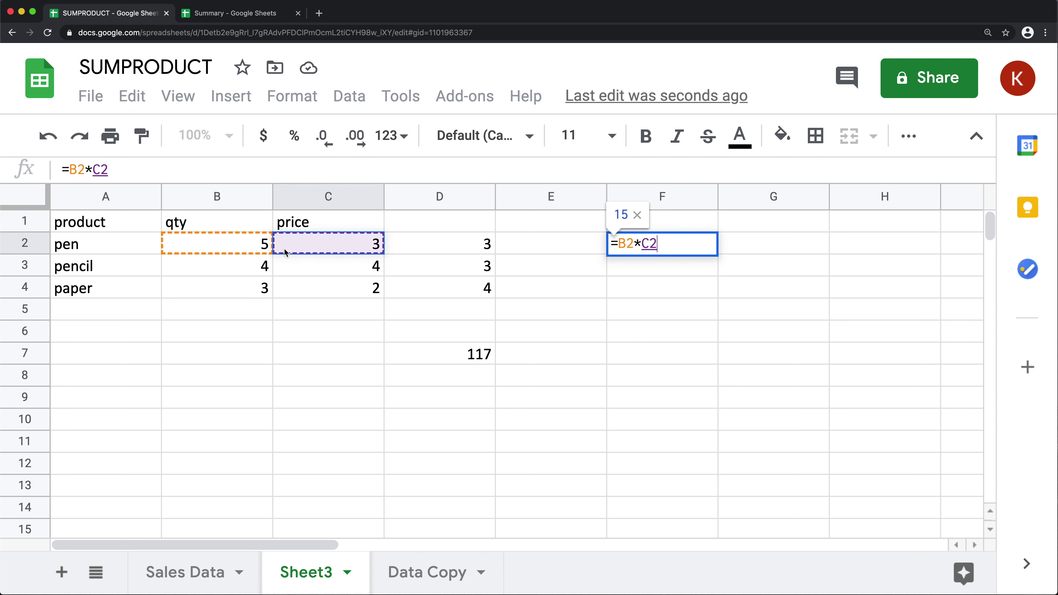
type("*")
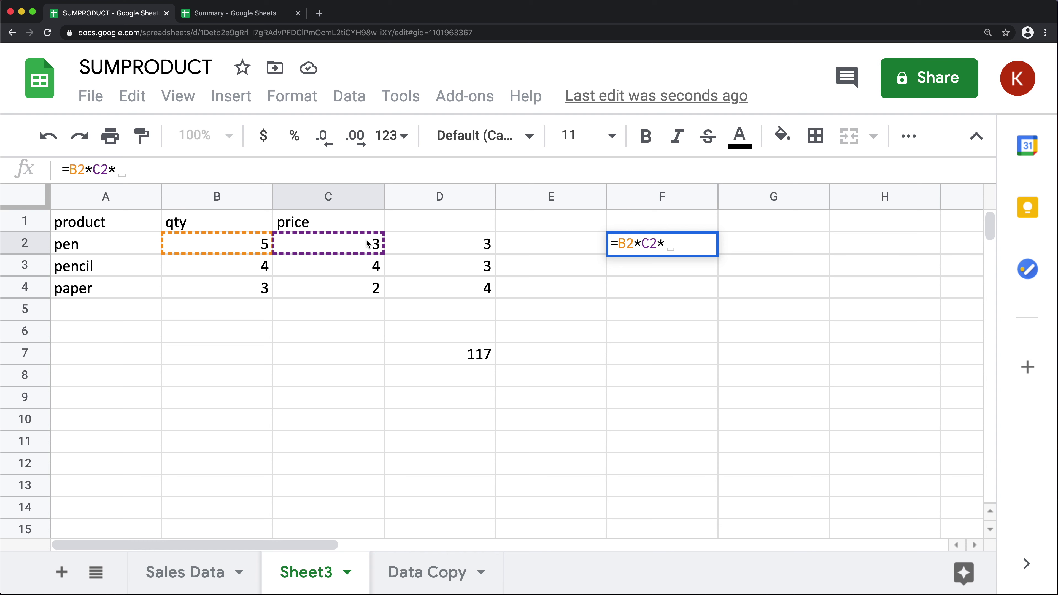
left_click(421, 253)
key("Return")
- Fill the row product down to F4 and total it with =SUM(F2:F4) in F7, giving 117
left_click(704, 243)
left_click_drag(717, 253, 708, 292)
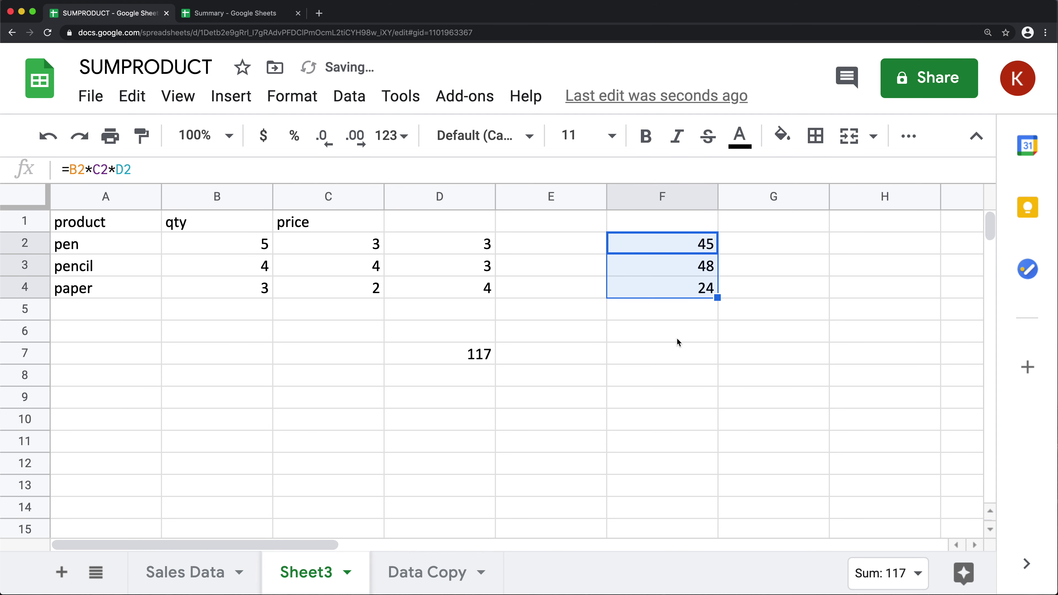
left_click(676, 358)
type("=")
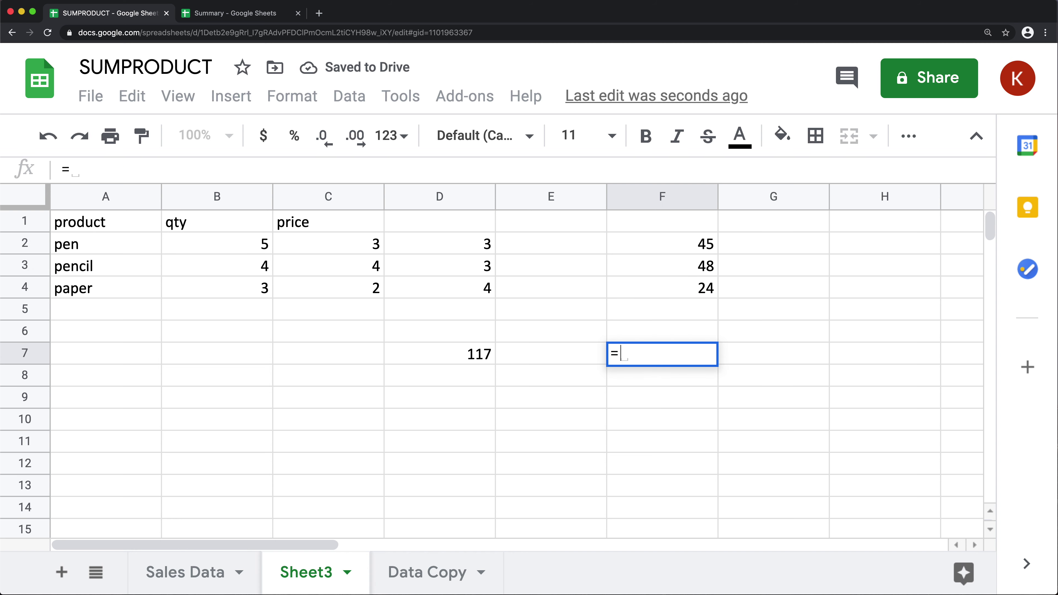
type("SUM(")
left_click_drag(679, 244, 704, 286)
type(")")
key("Return")
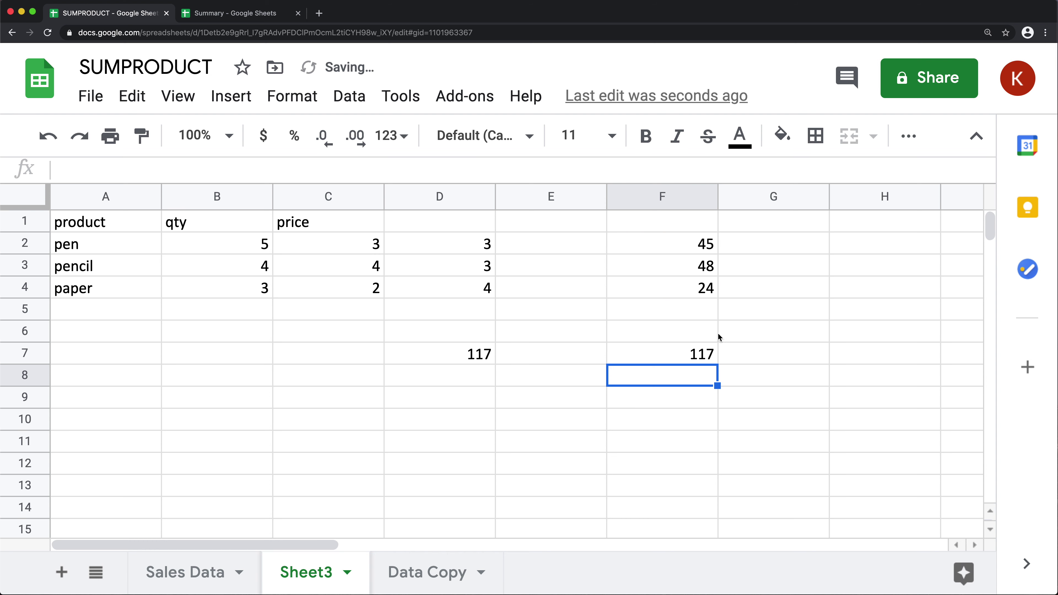
- Compare F7's 117 with the SUMPRODUCT total and ranges in D7
left_click(681, 355)
left_click(452, 352)
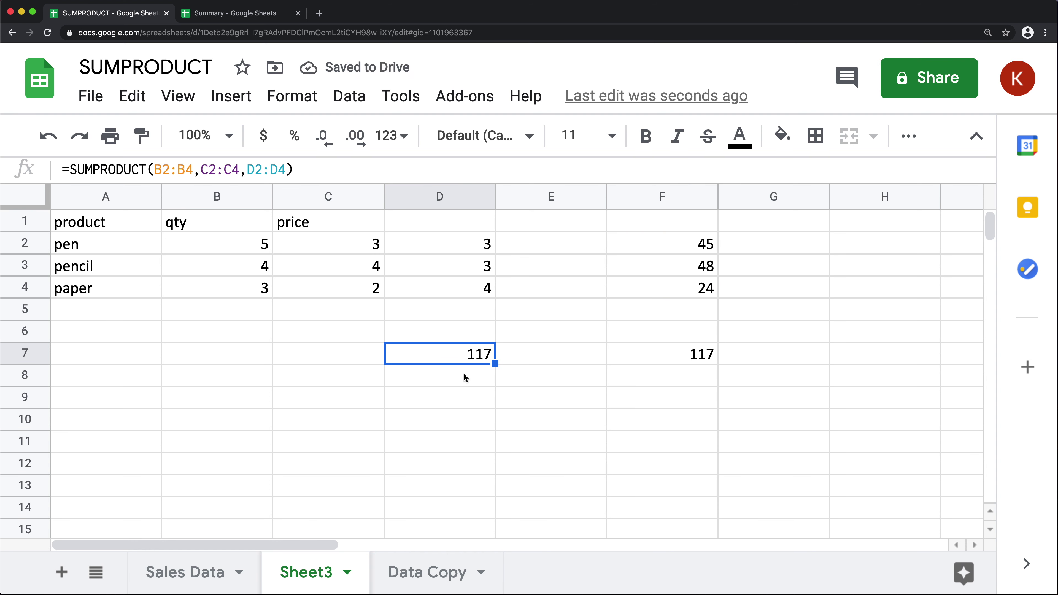
left_click(445, 352)
double_click(445, 354)
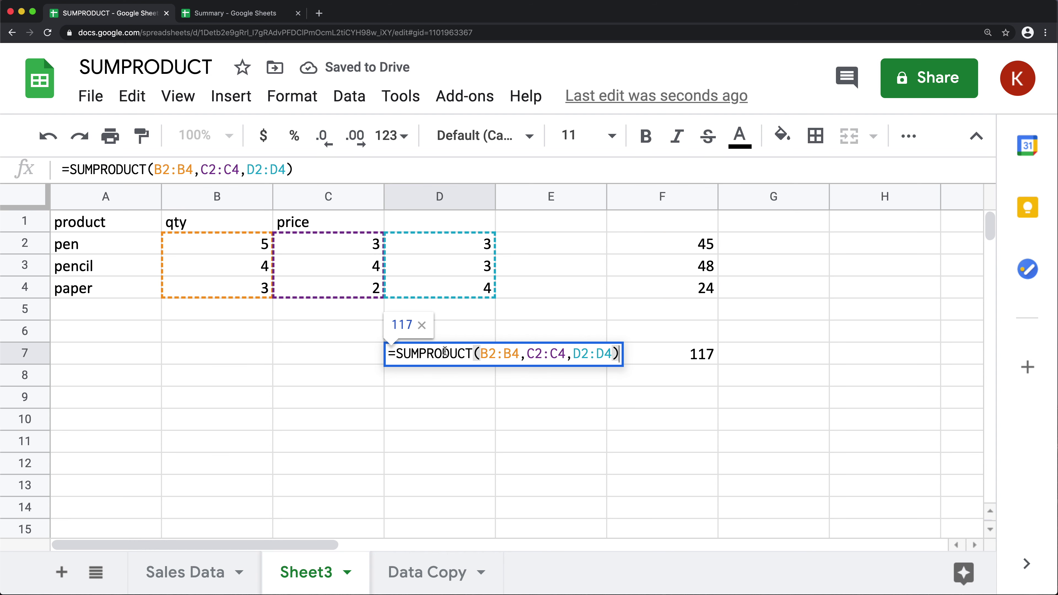
key("Return")
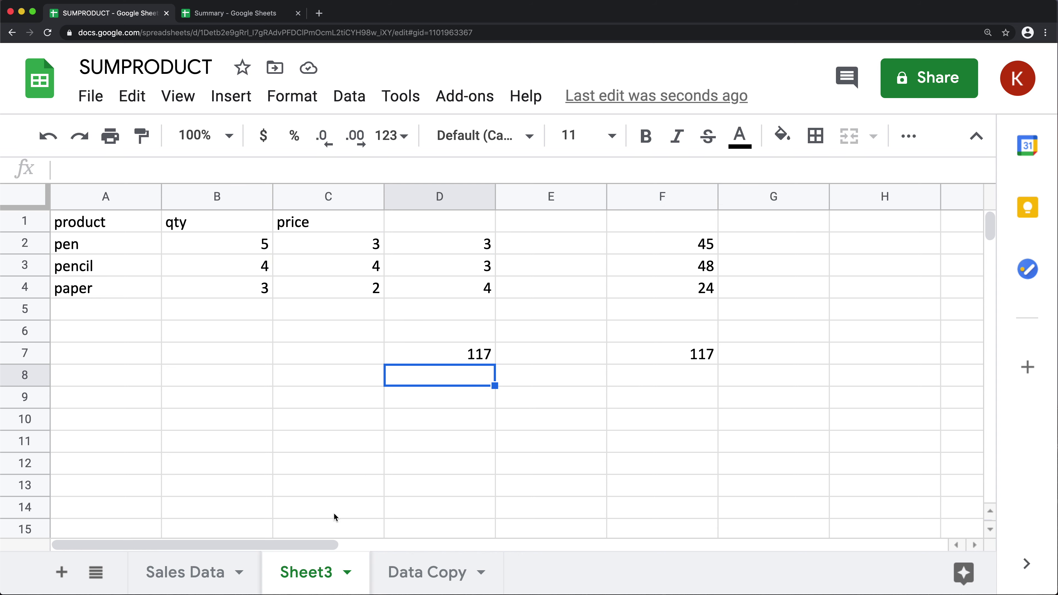
left_click(183, 575)
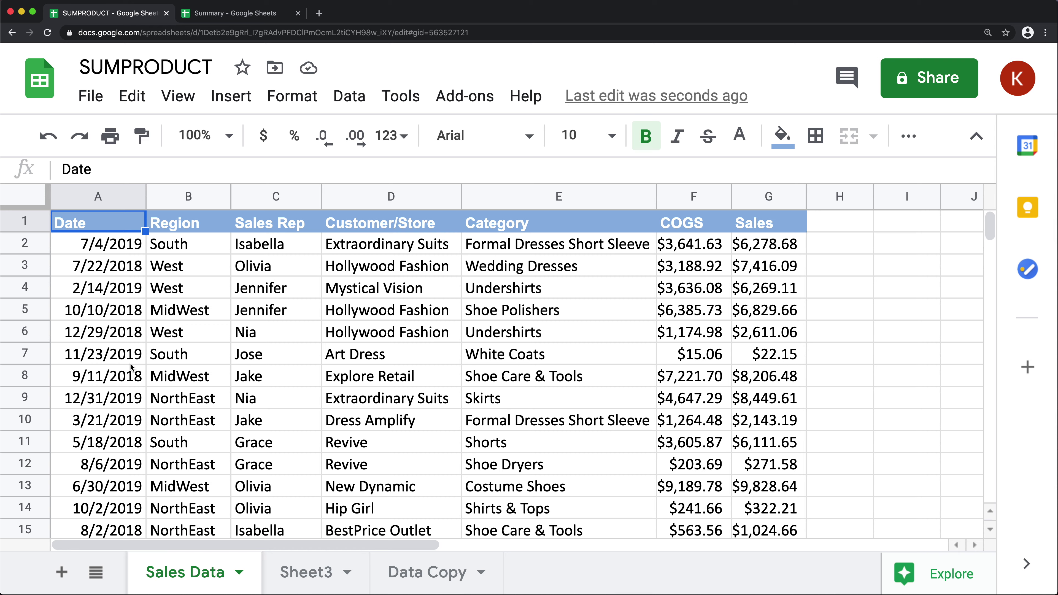
- Adjust the page zoom and inspect Olivia's sales rep entry and sales amount in row 3
key("super+equal")
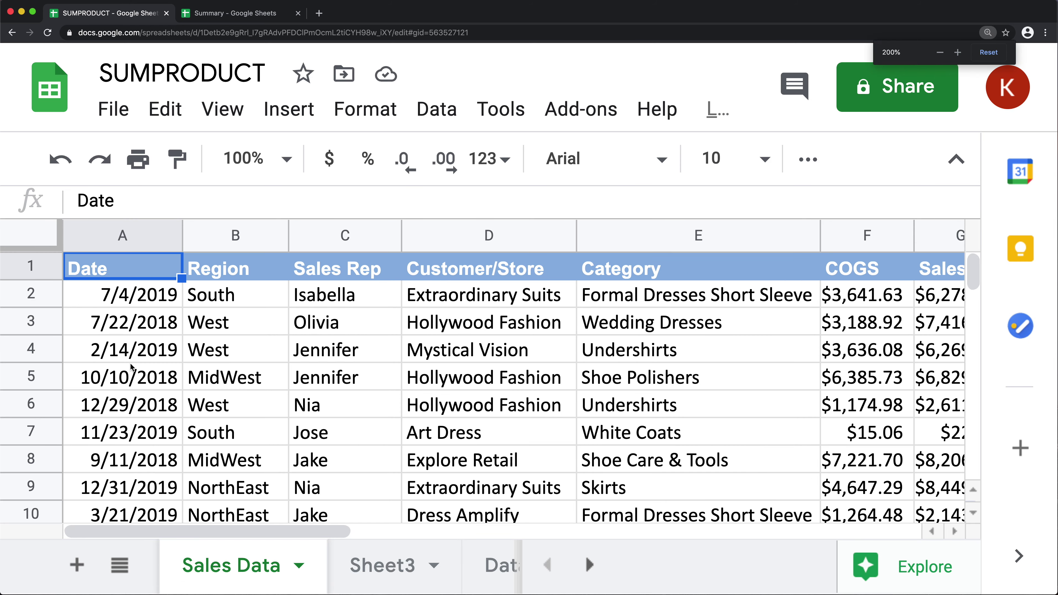
key("super+minus")
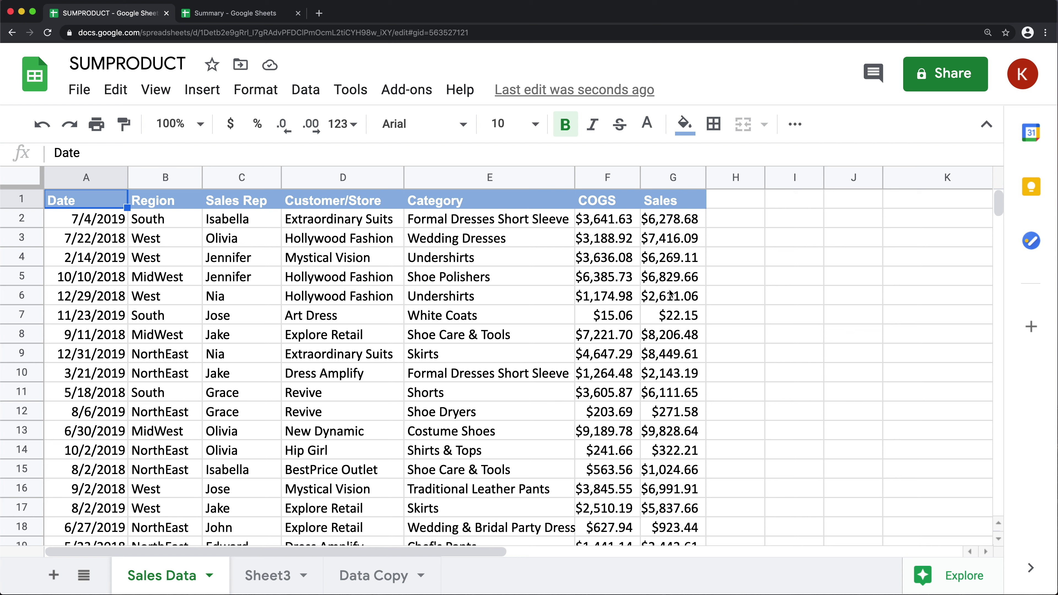
left_click(231, 241)
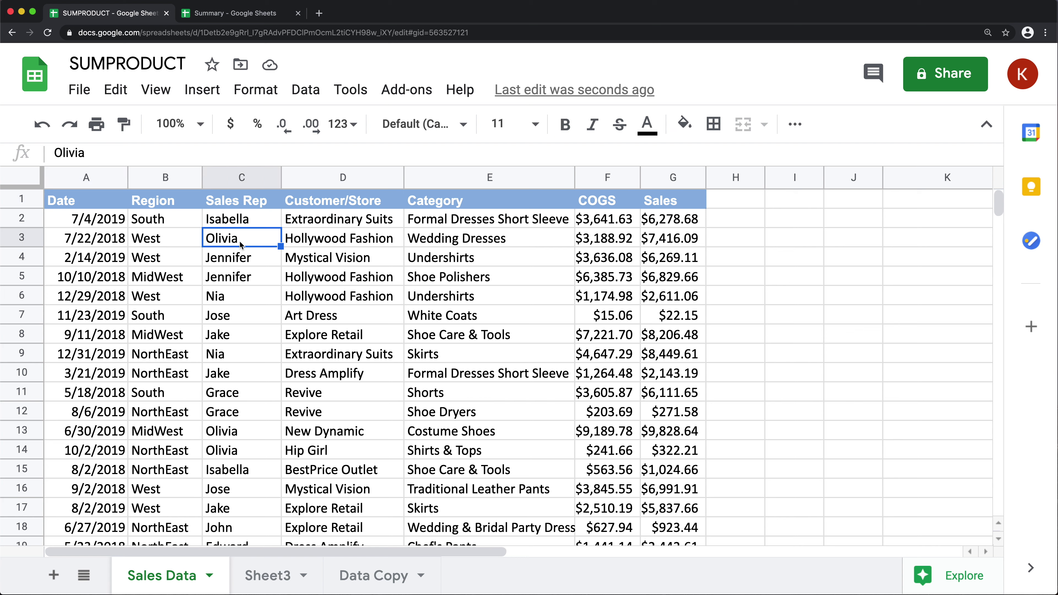
left_click(669, 241)
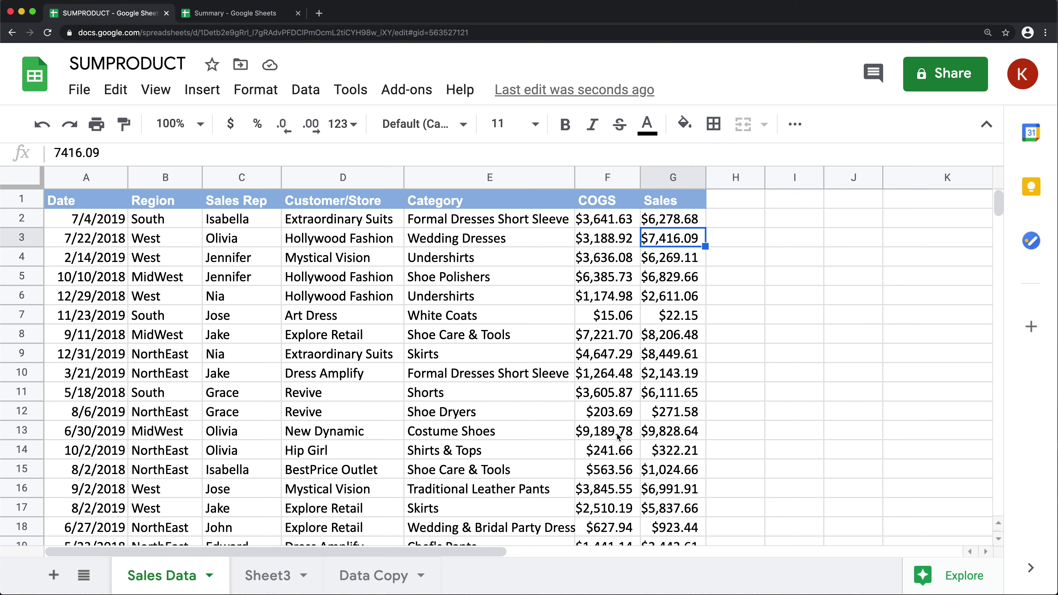
left_click(245, 240)
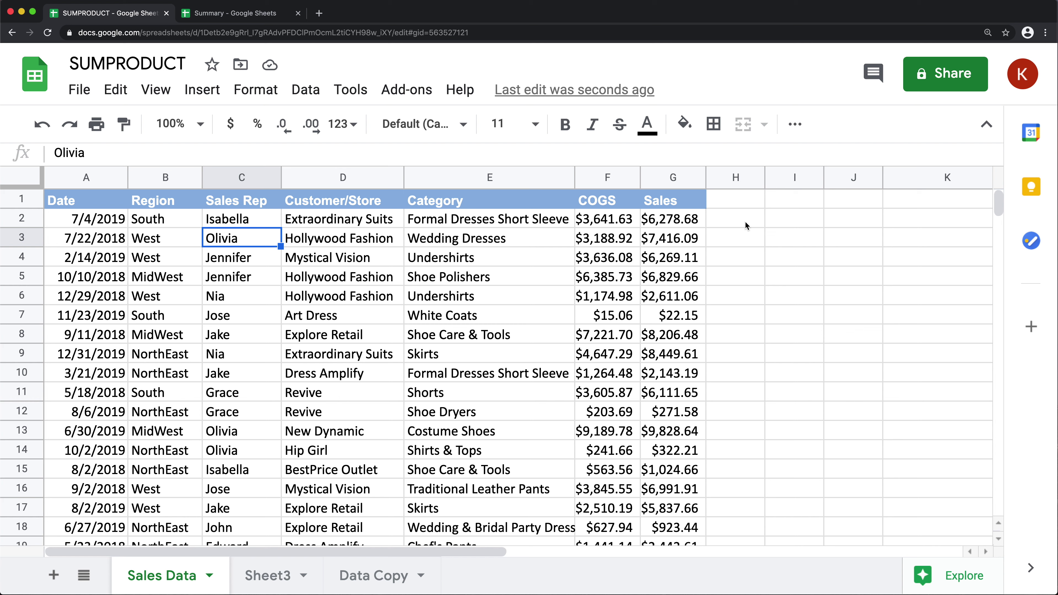
left_click(797, 224)
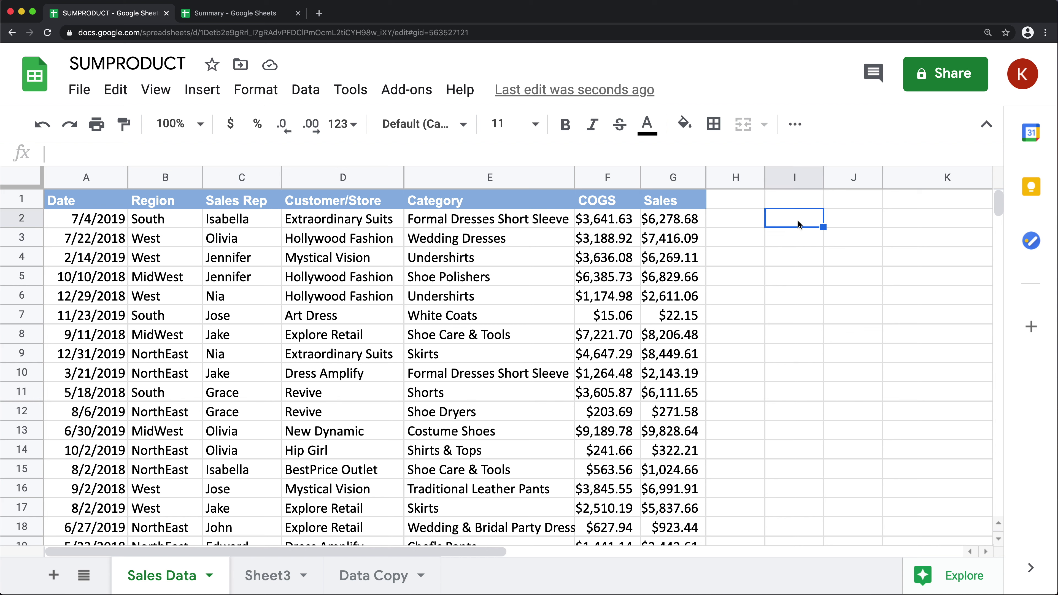
- Enter =C2="Olivia" in I2, fill it down column I, and check row 3's result
type("=")
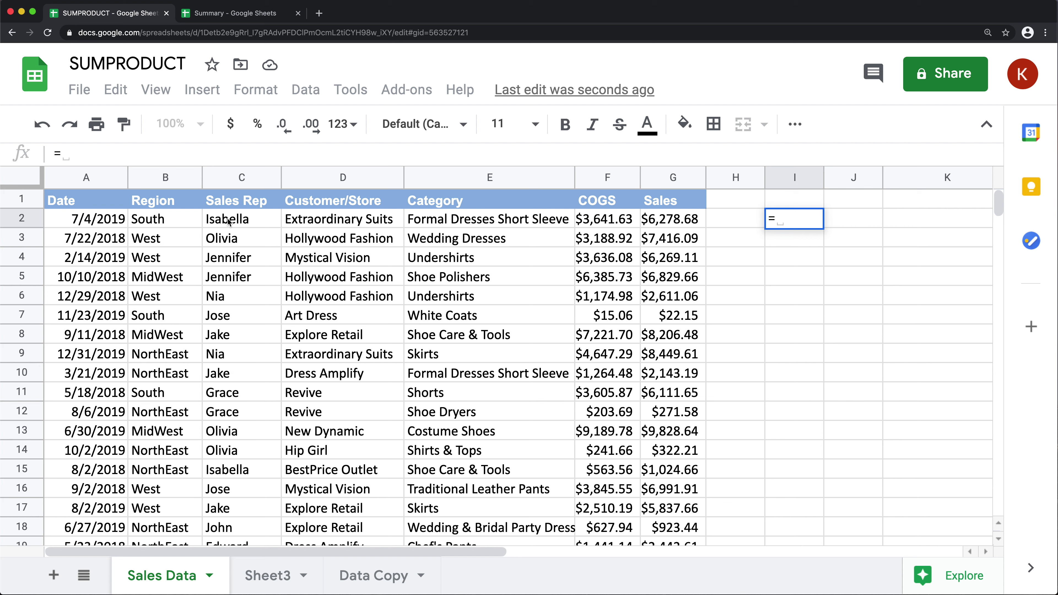
left_click(228, 222)
type("=\"")
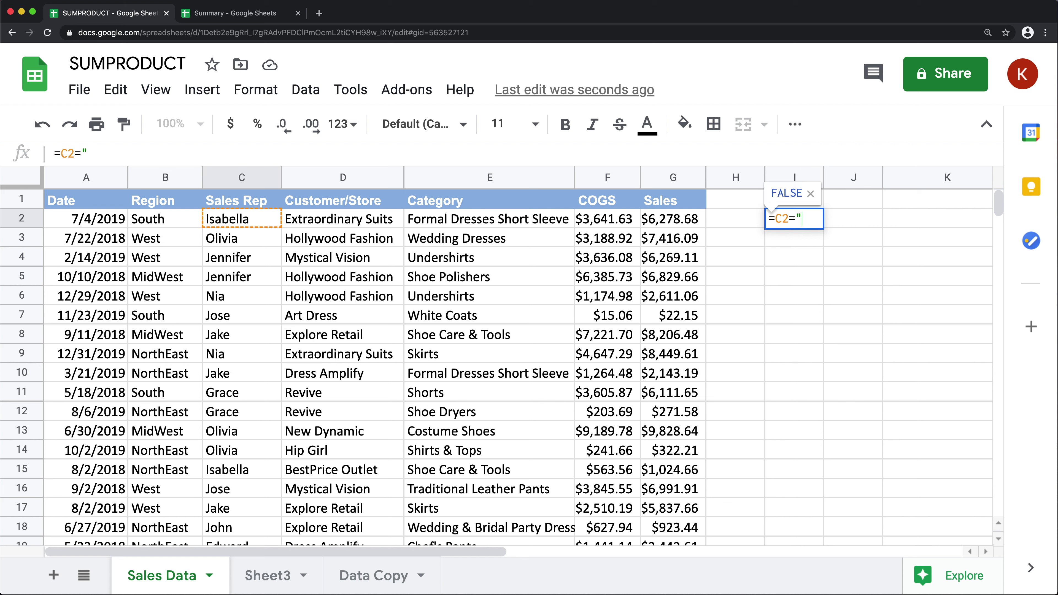
type("Olivia\"")
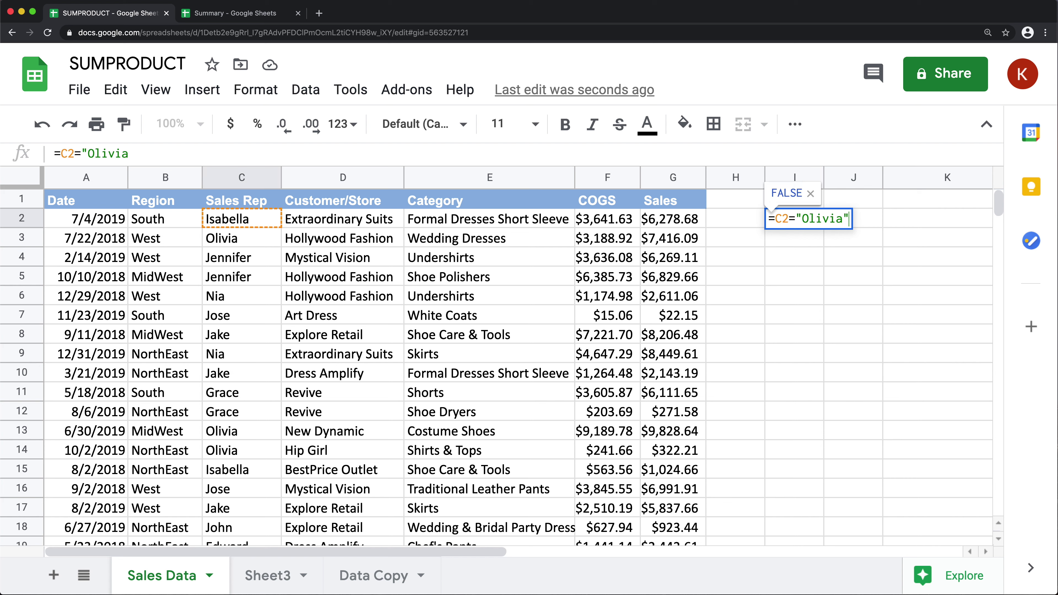
key("Return")
left_click(240, 223)
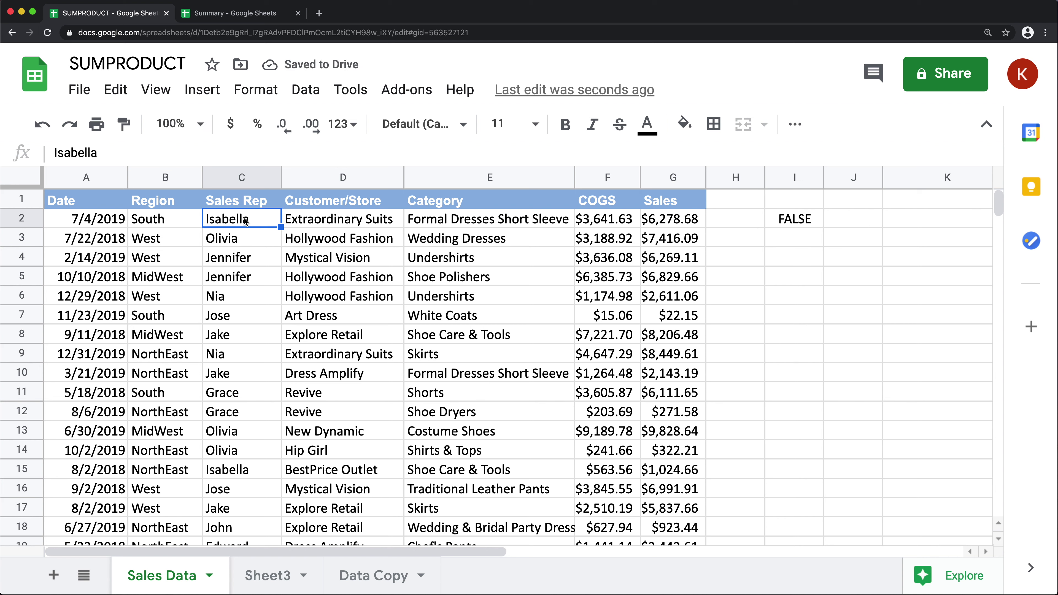
left_click(805, 226)
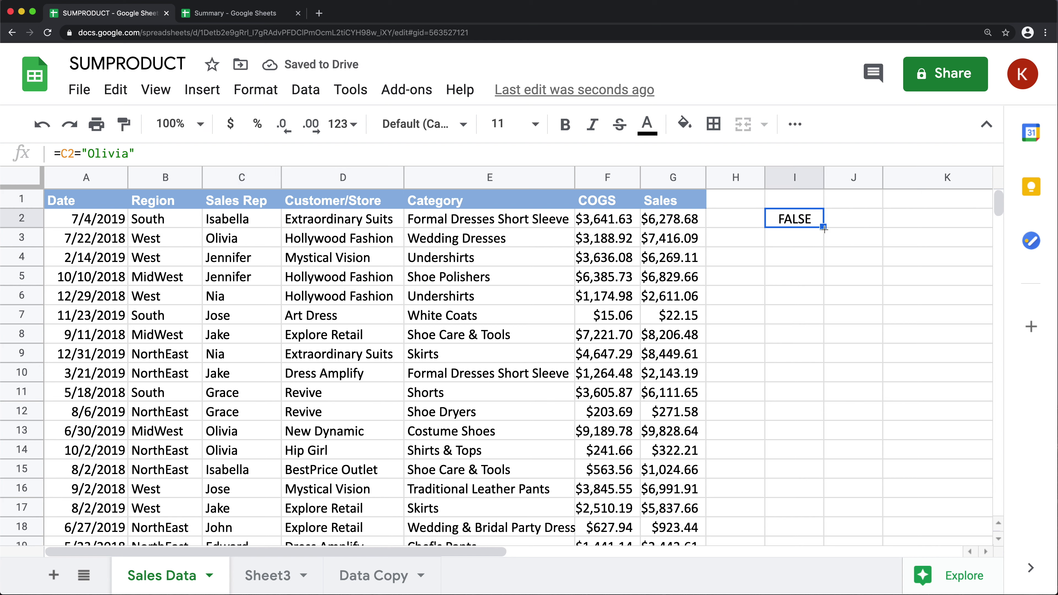
left_click_drag(823, 228, 744, 544)
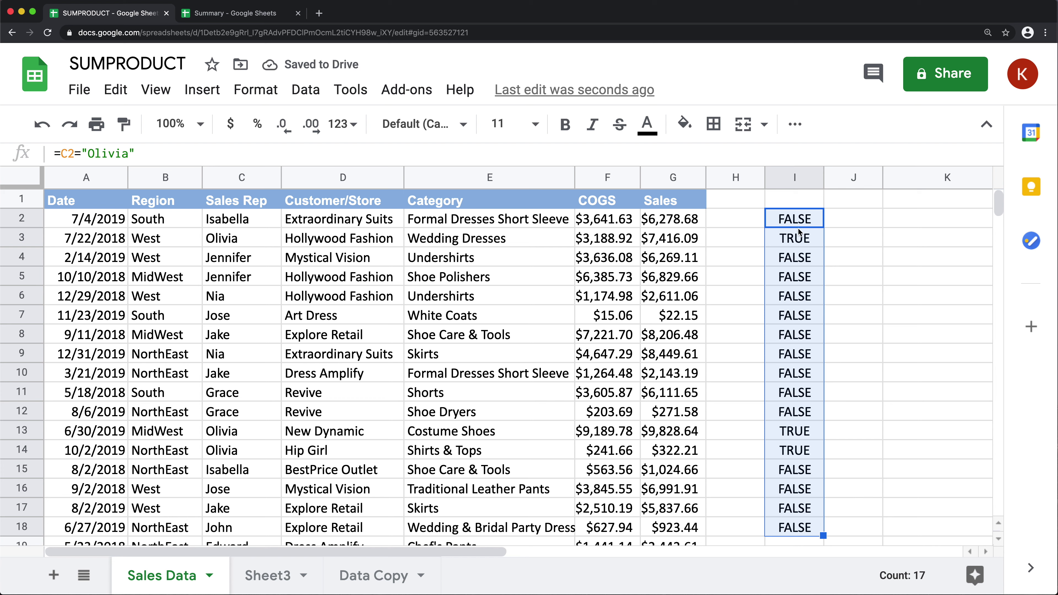
left_click(788, 243)
left_click(254, 241)
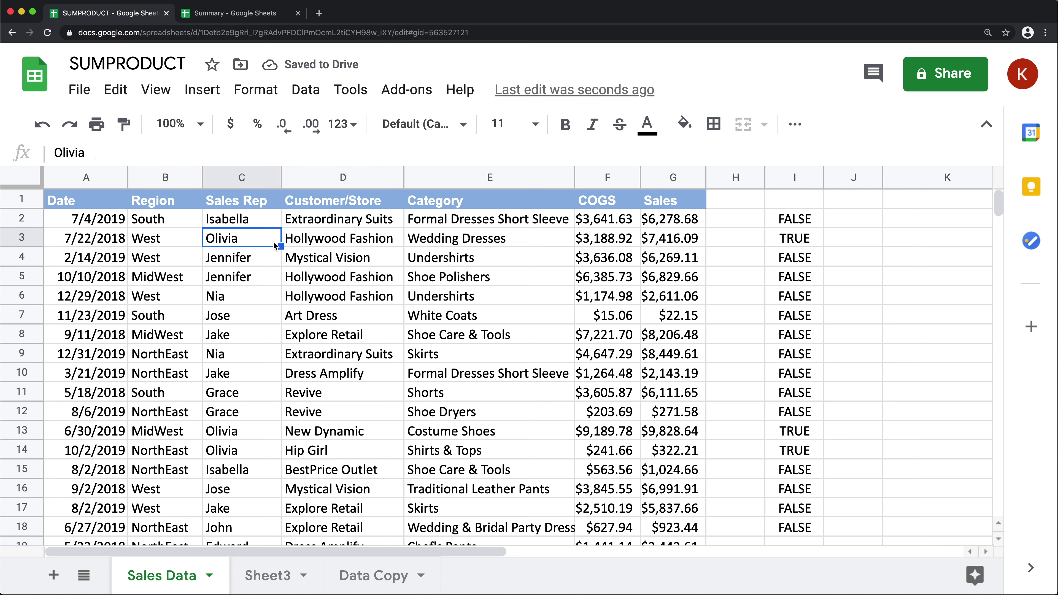
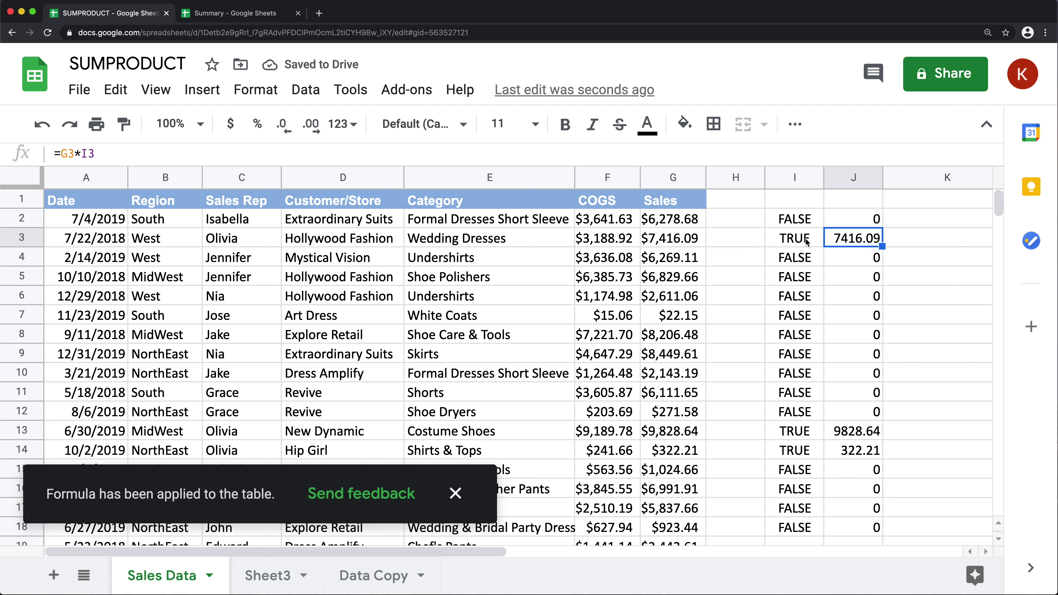
left_click(796, 245)
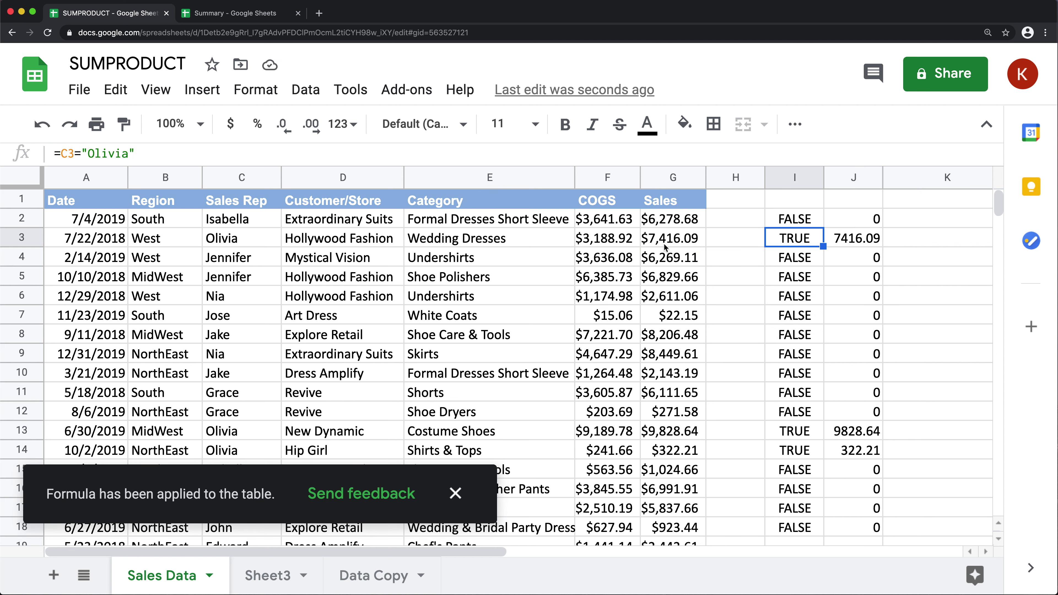
left_click(679, 244)
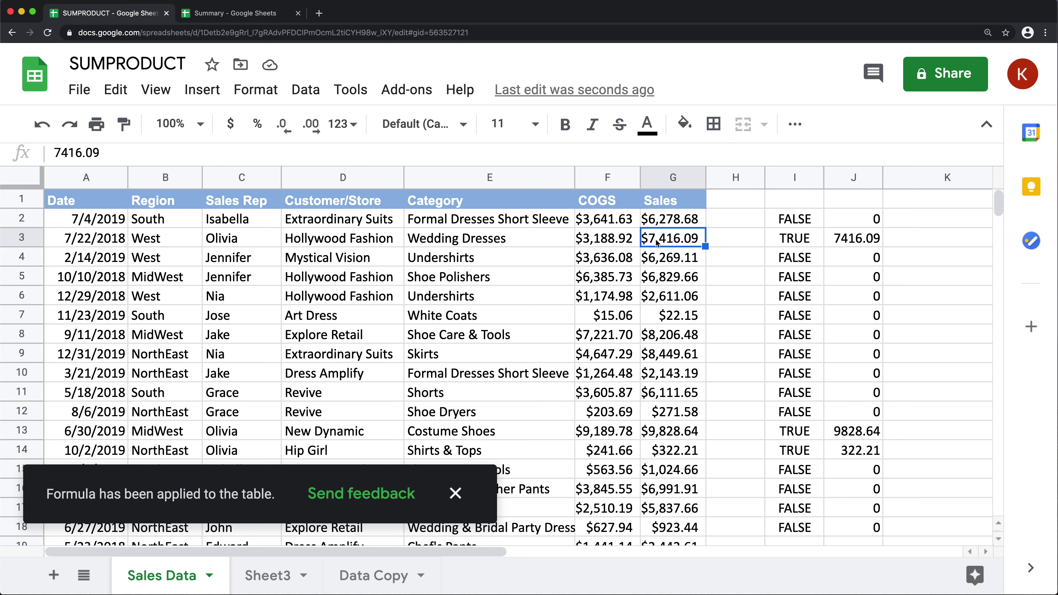
left_click(788, 261)
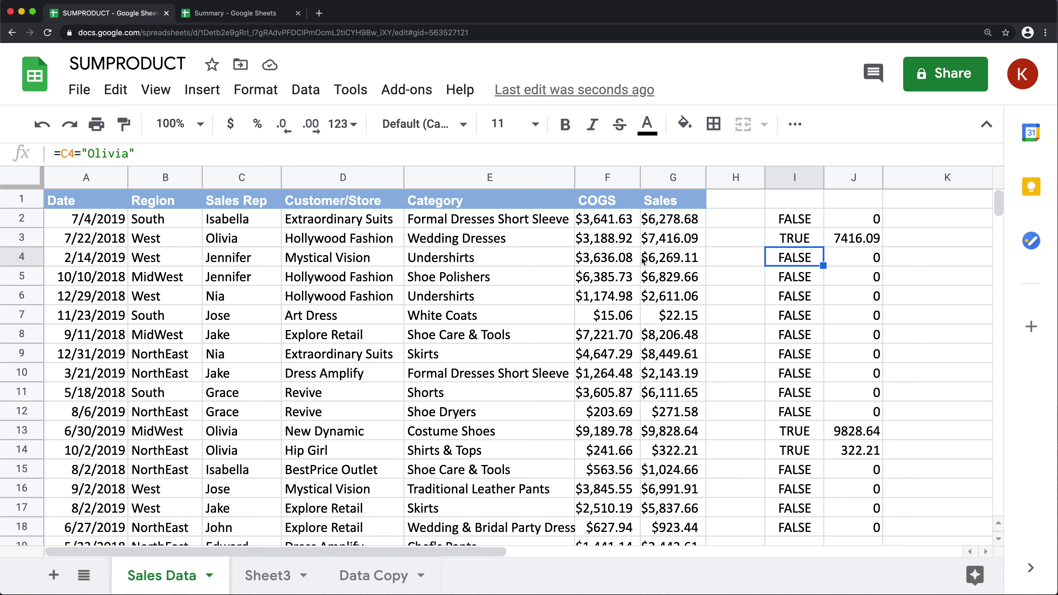
left_click(854, 392)
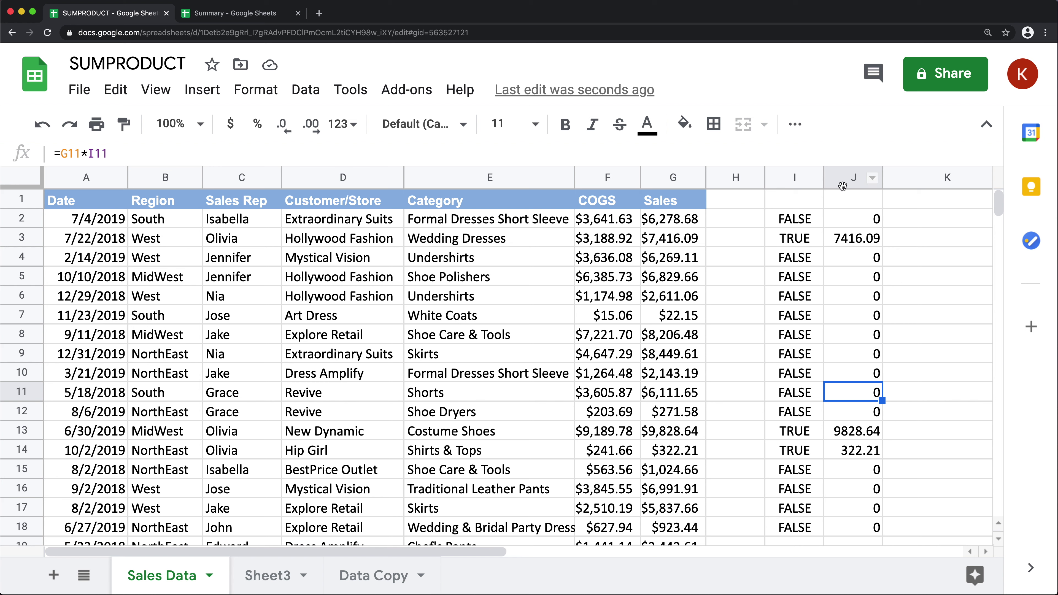
left_click(848, 217)
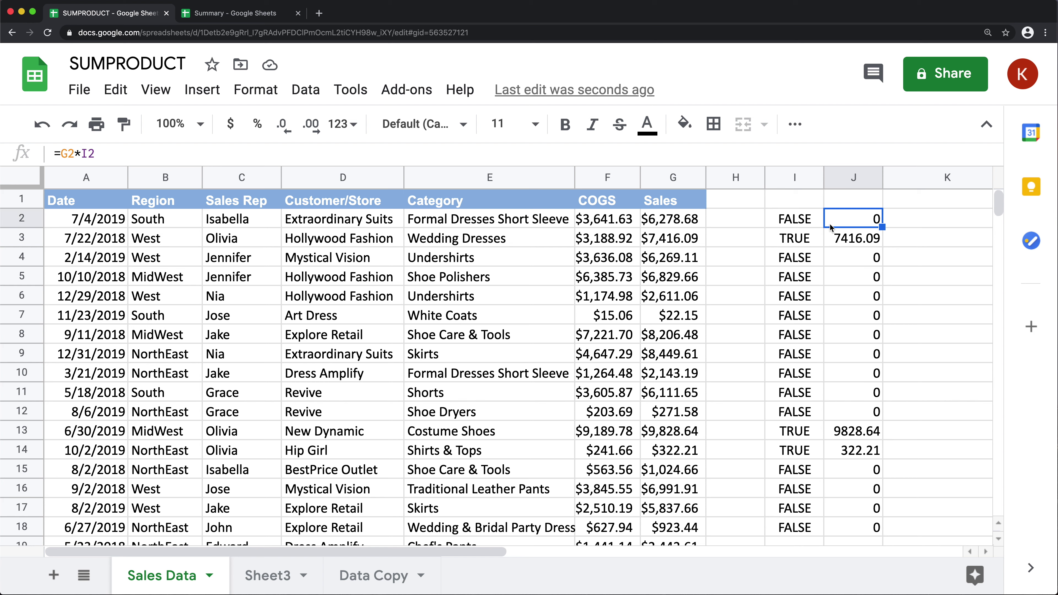
left_click(807, 224)
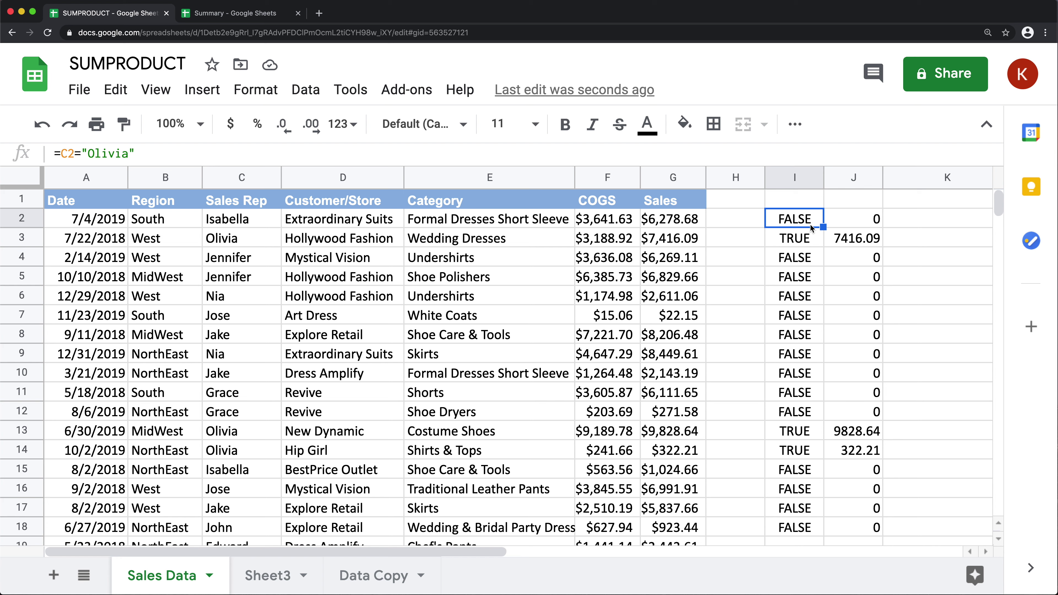
left_click(791, 242)
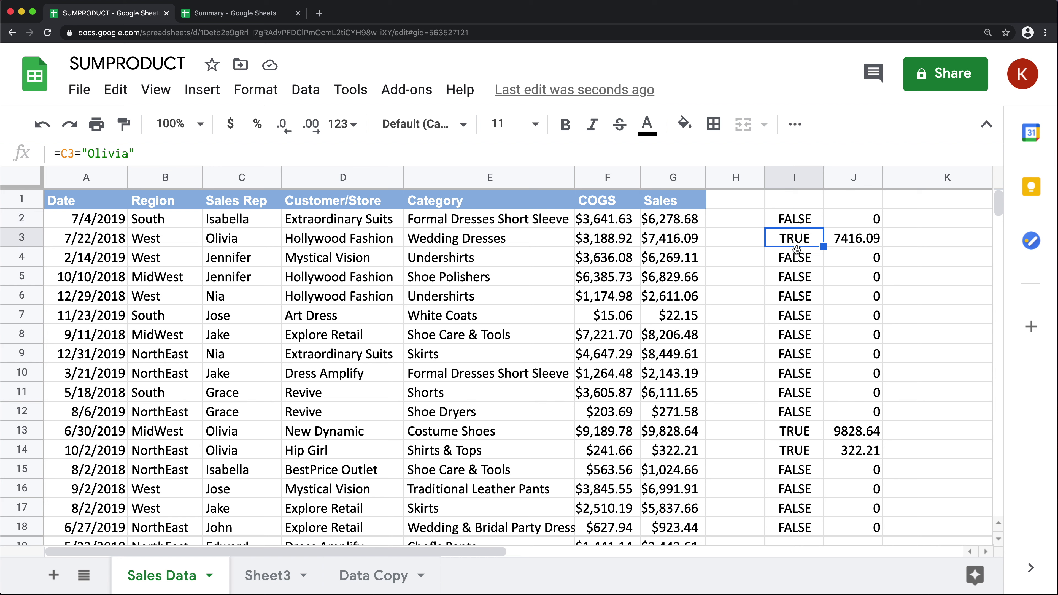
left_click(791, 220)
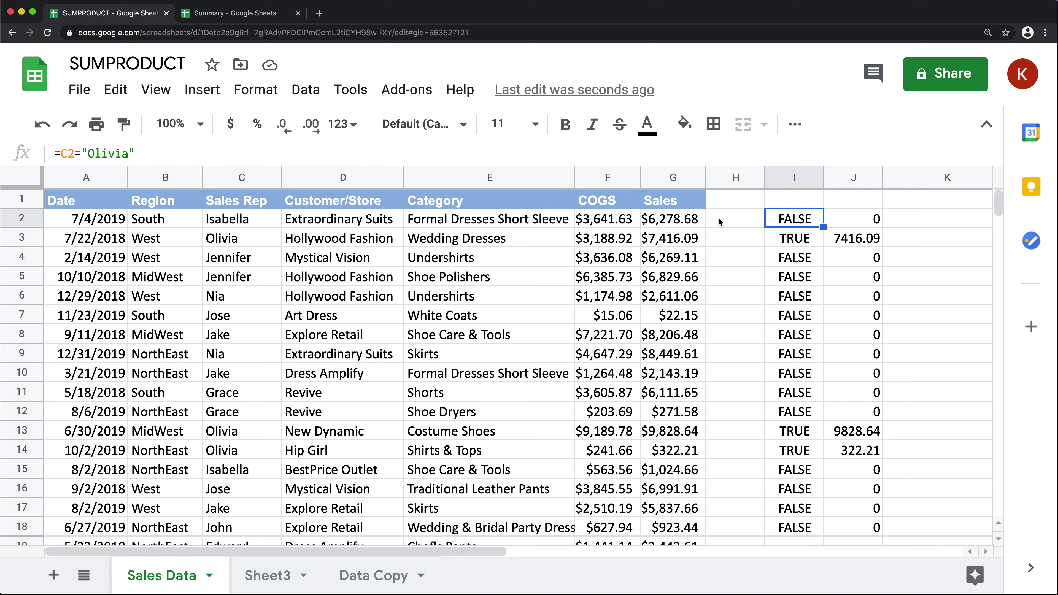
left_click(671, 224)
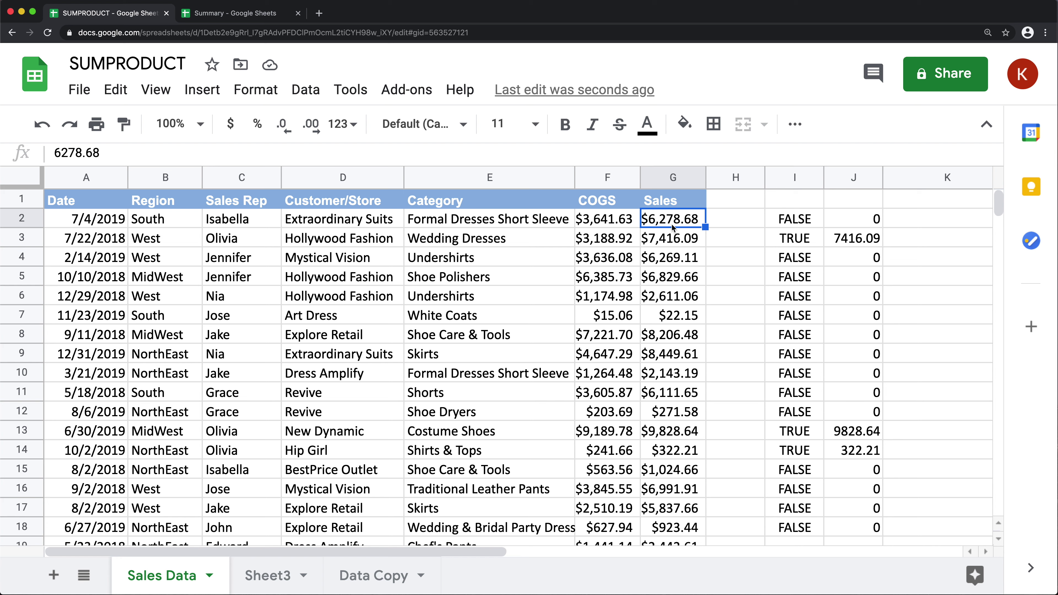
left_click(853, 214)
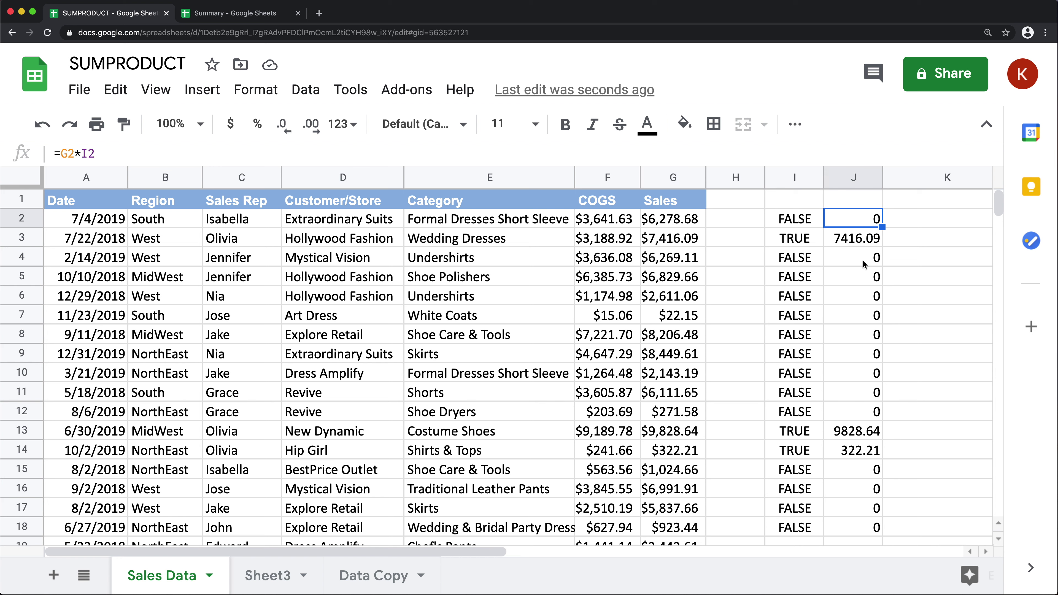
left_click_drag(863, 260, 863, 413)
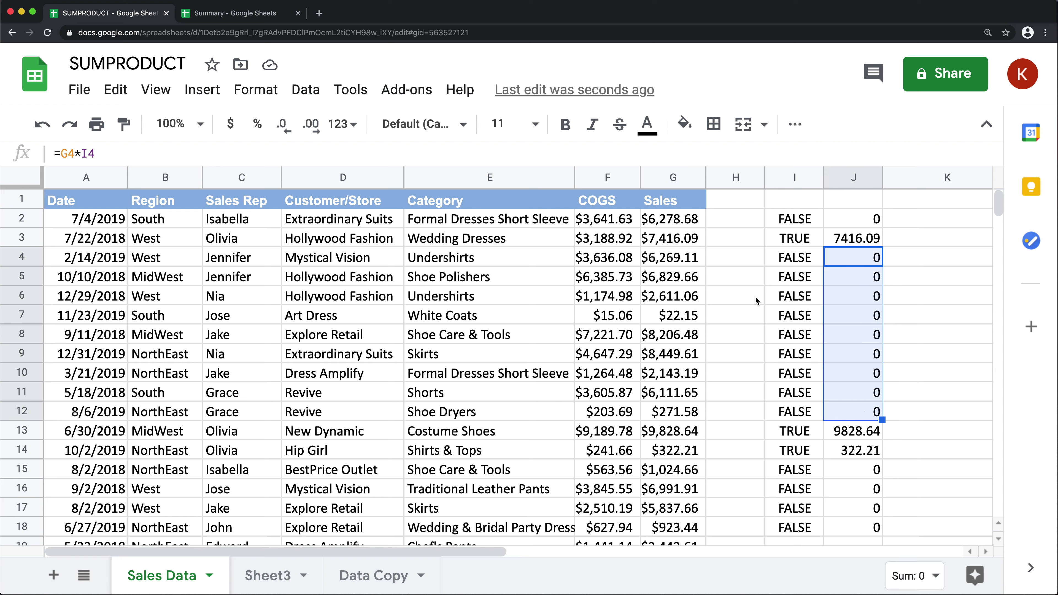
left_click(663, 244)
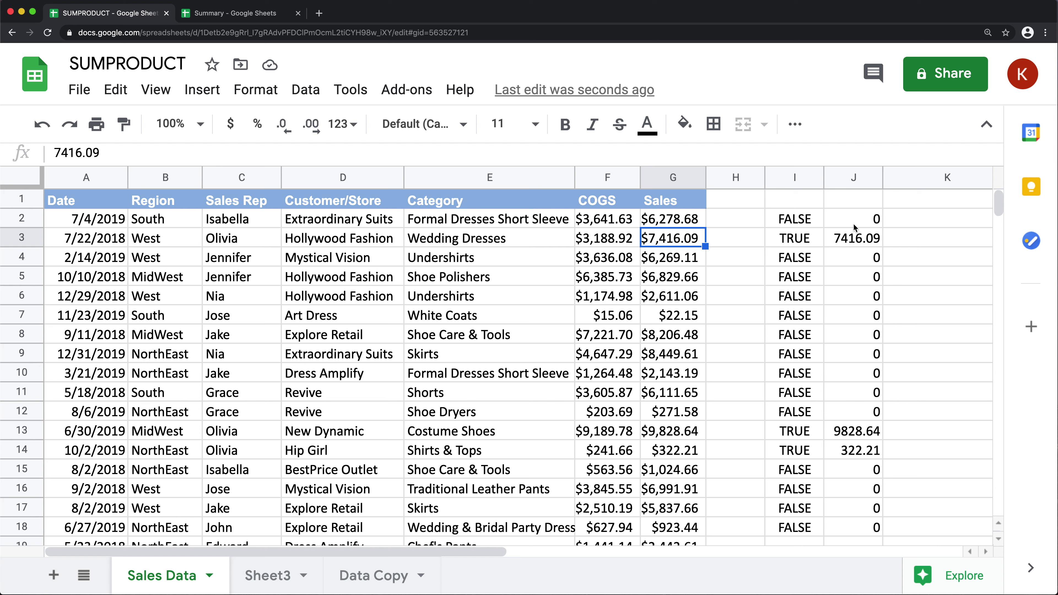
left_click_drag(858, 219, 861, 479)
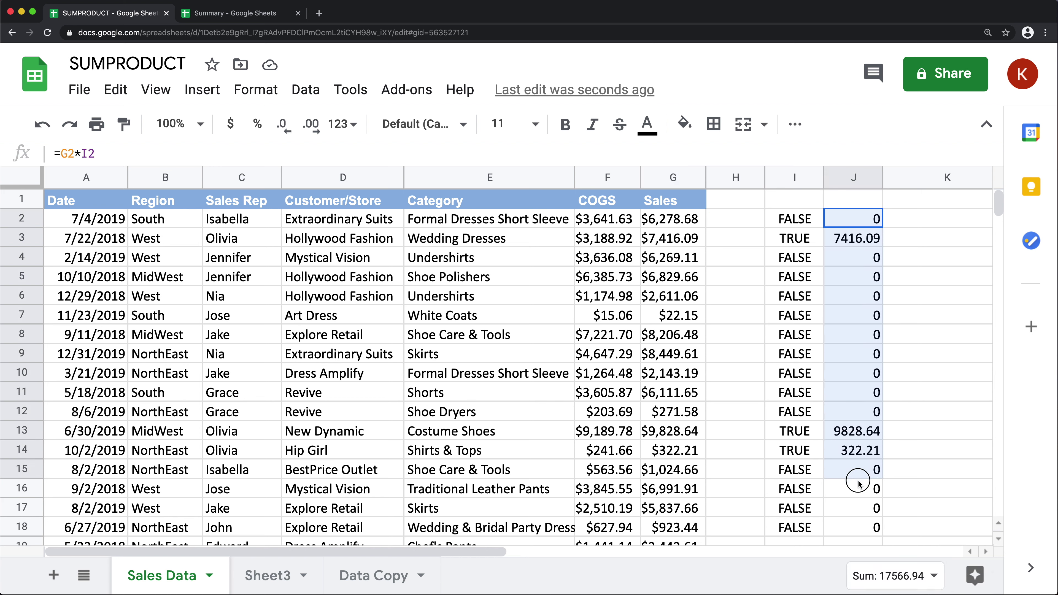
left_click(856, 241)
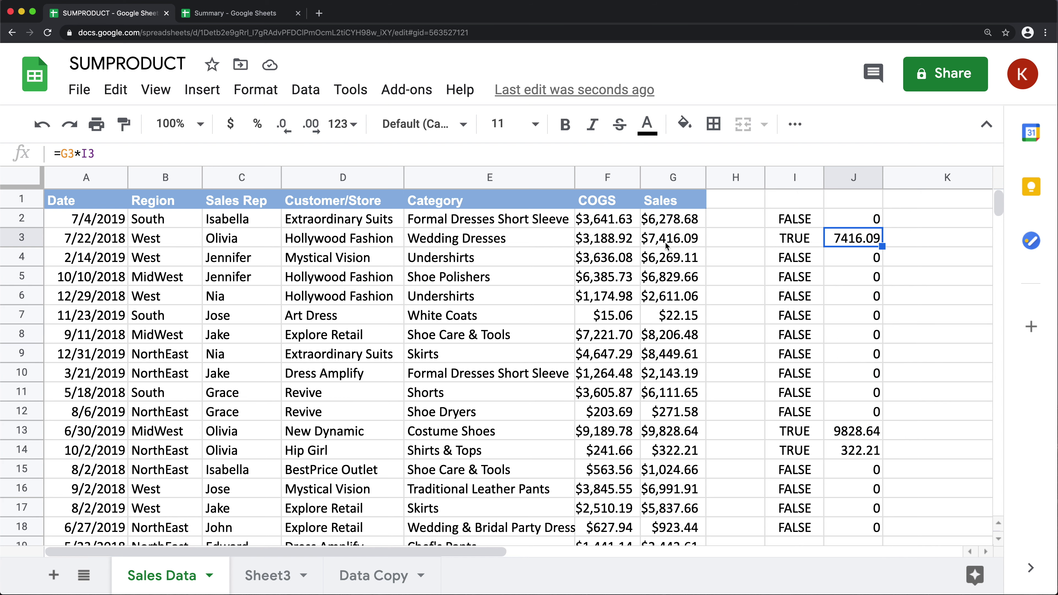
left_click(666, 243)
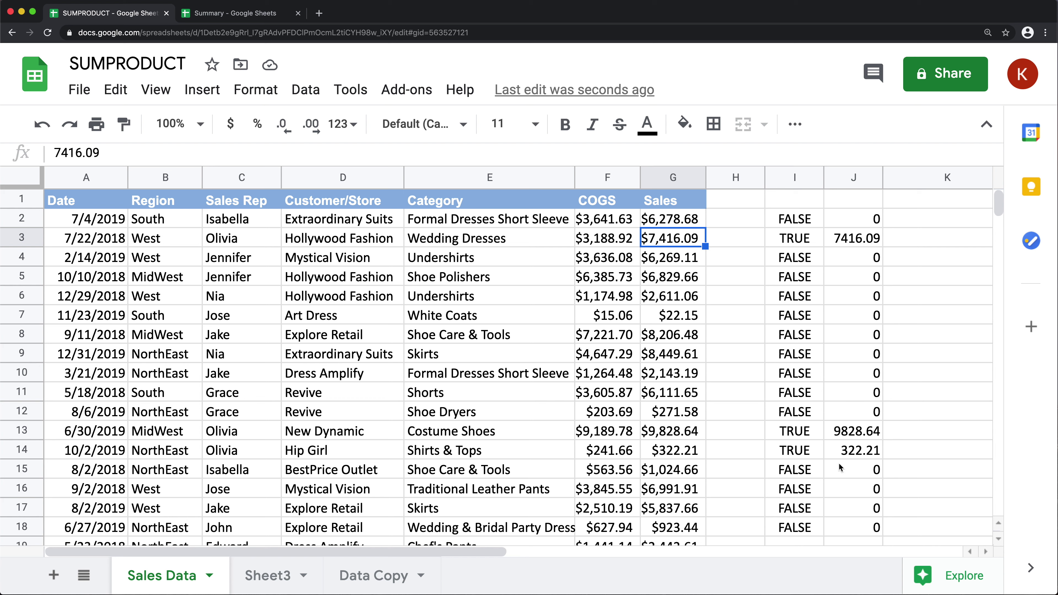
left_click_drag(853, 220, 851, 530)
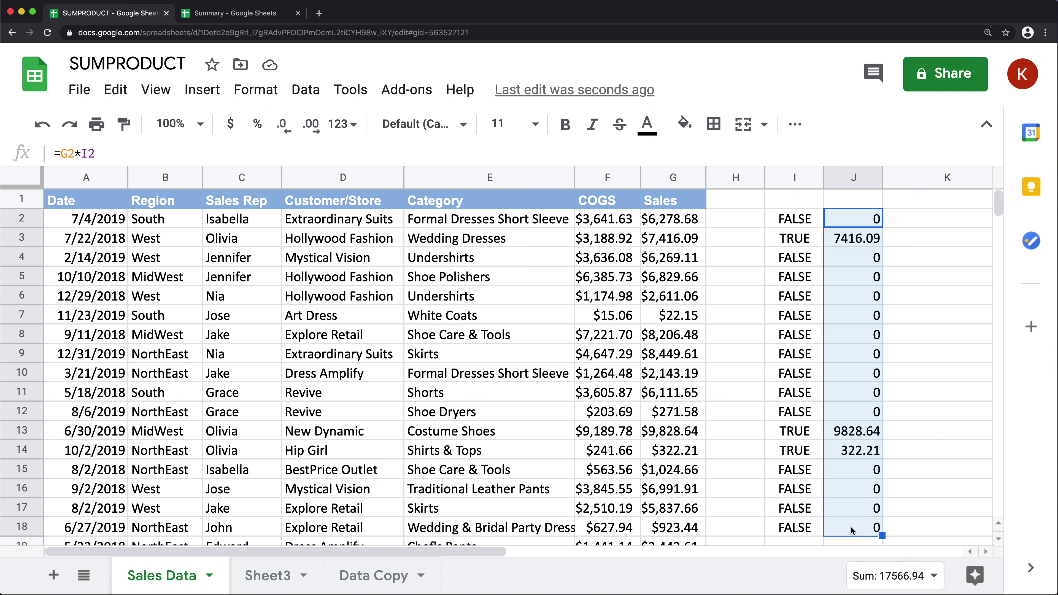
left_click(853, 200)
- Enter =SUM(J2:J18) in J1 to total Olivia's products, giving 17566.94
type("=SUM(")
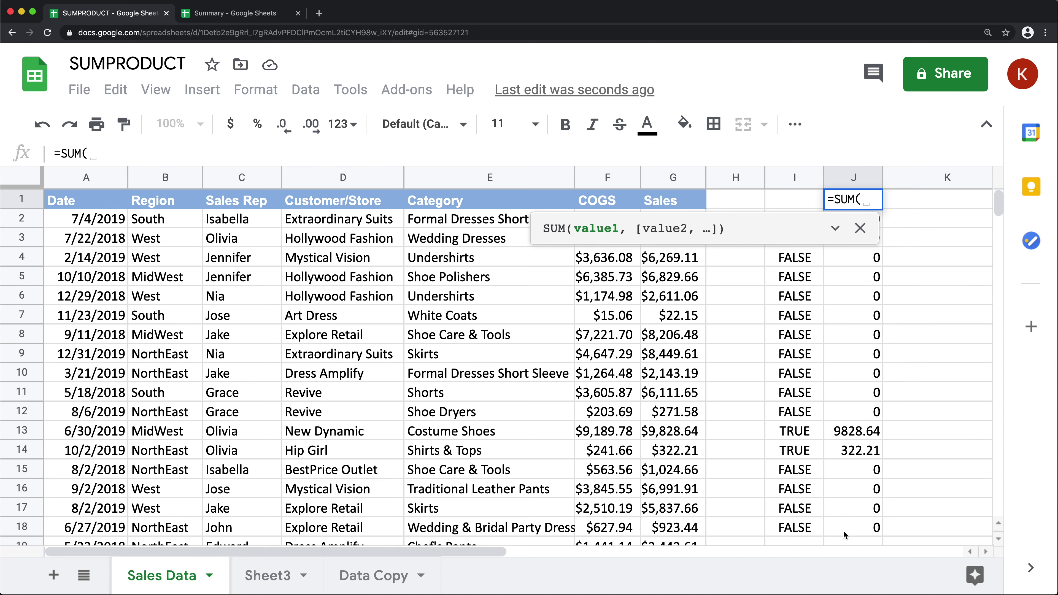
left_click_drag(843, 530, 853, 220)
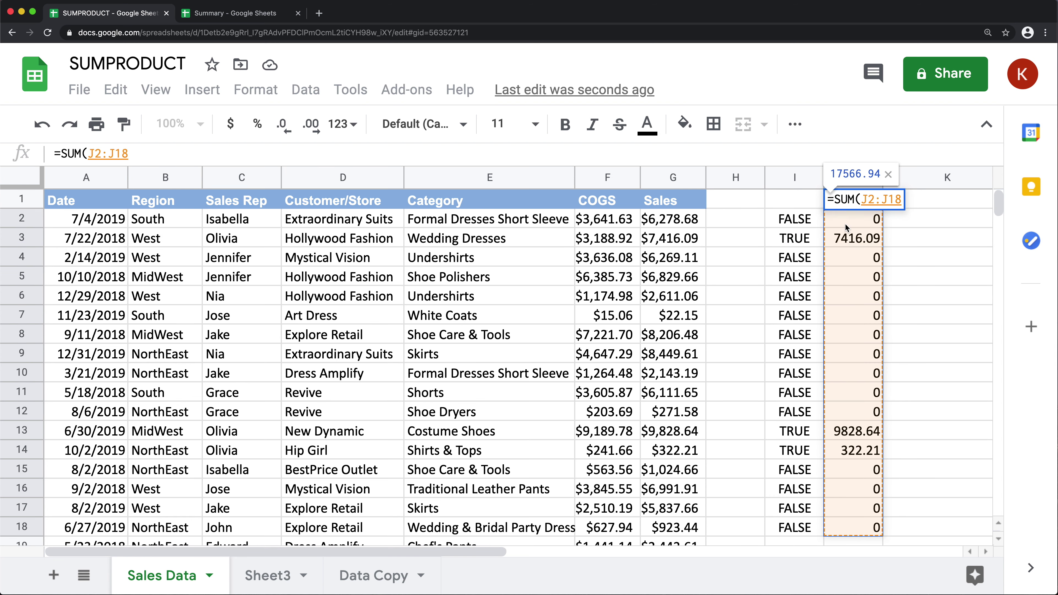
type(")")
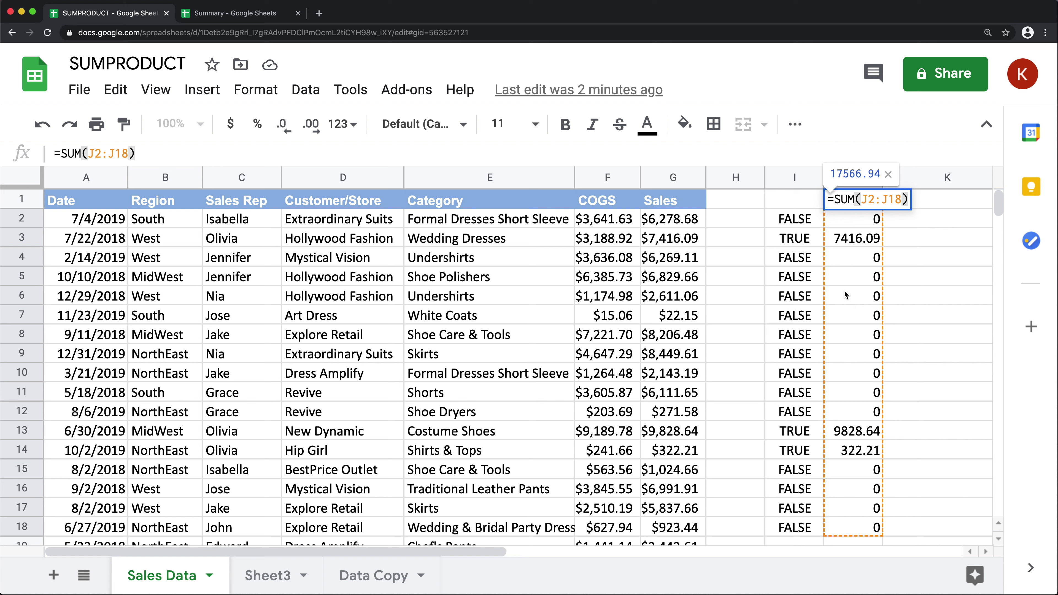
key("Return")
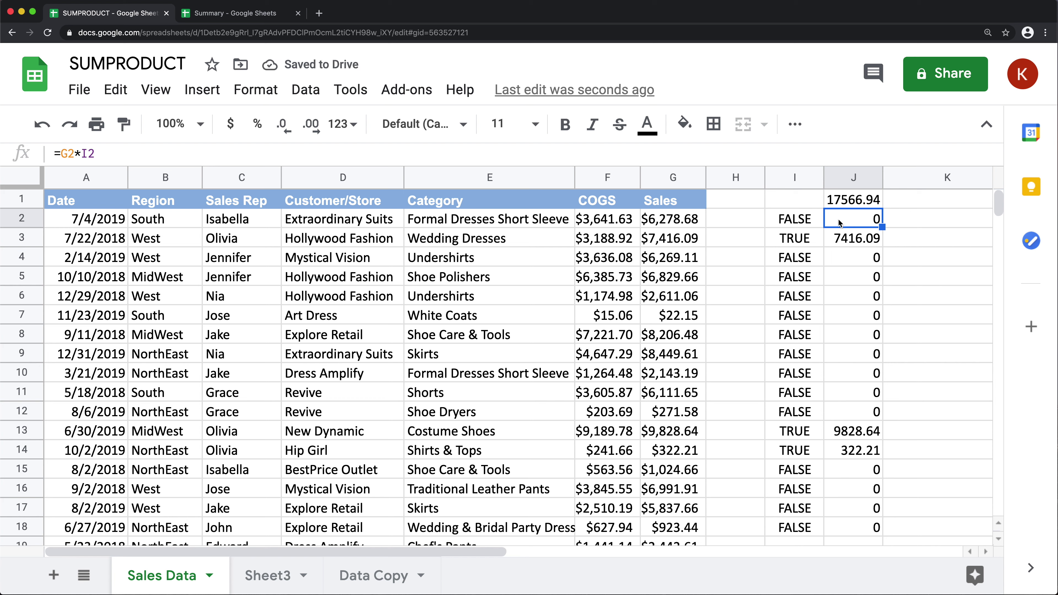
- Review I2's Olivia check and compare the I2:I18 flags with the column G Sales values
left_click(803, 221)
double_click(805, 223)
key("Escape")
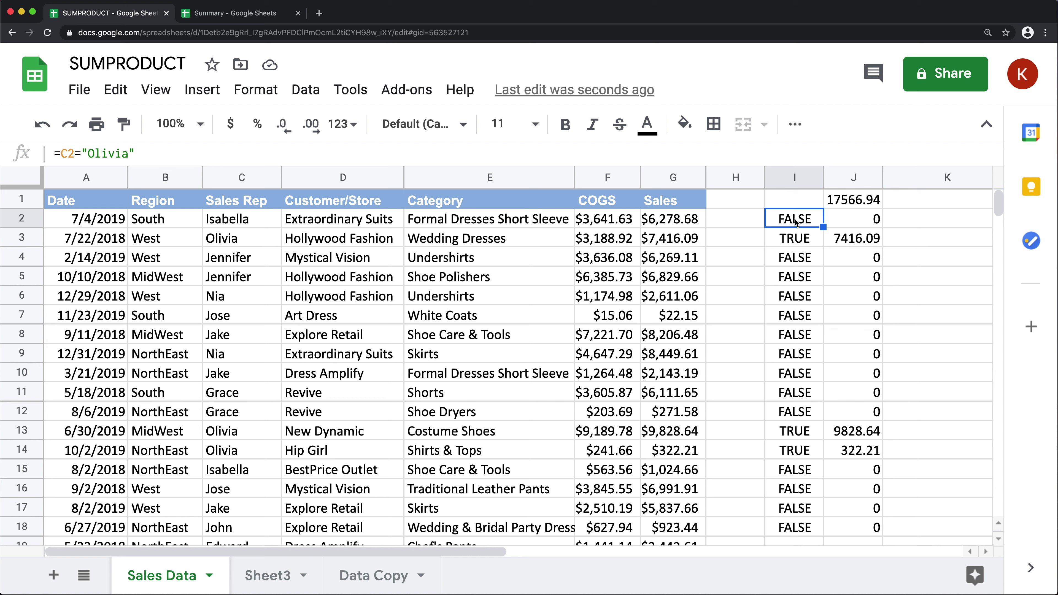
left_click_drag(805, 226, 815, 534)
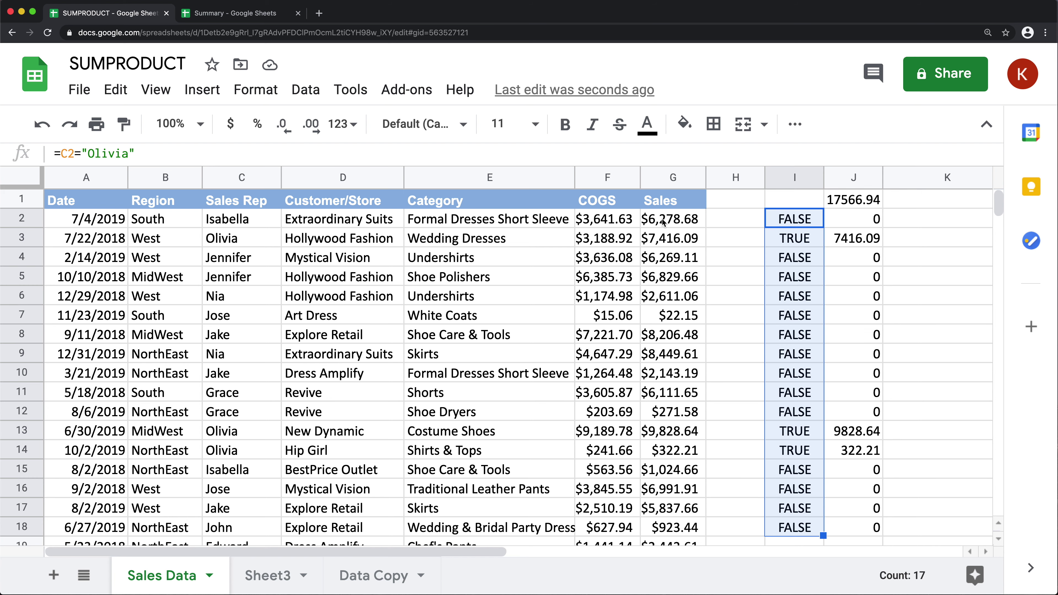
left_click_drag(669, 219, 675, 526)
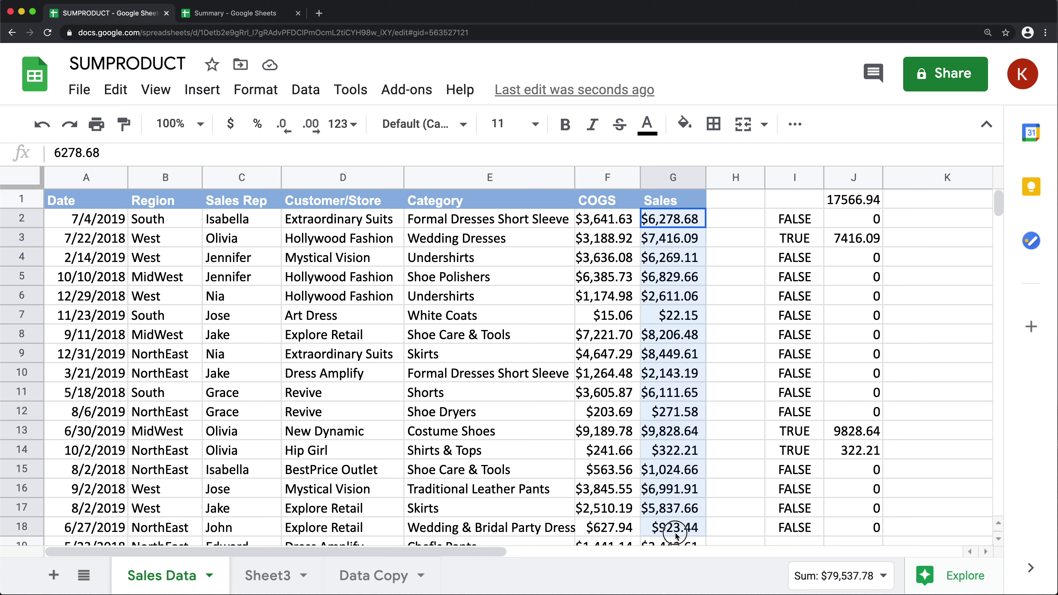
left_click(668, 225)
left_click(792, 219)
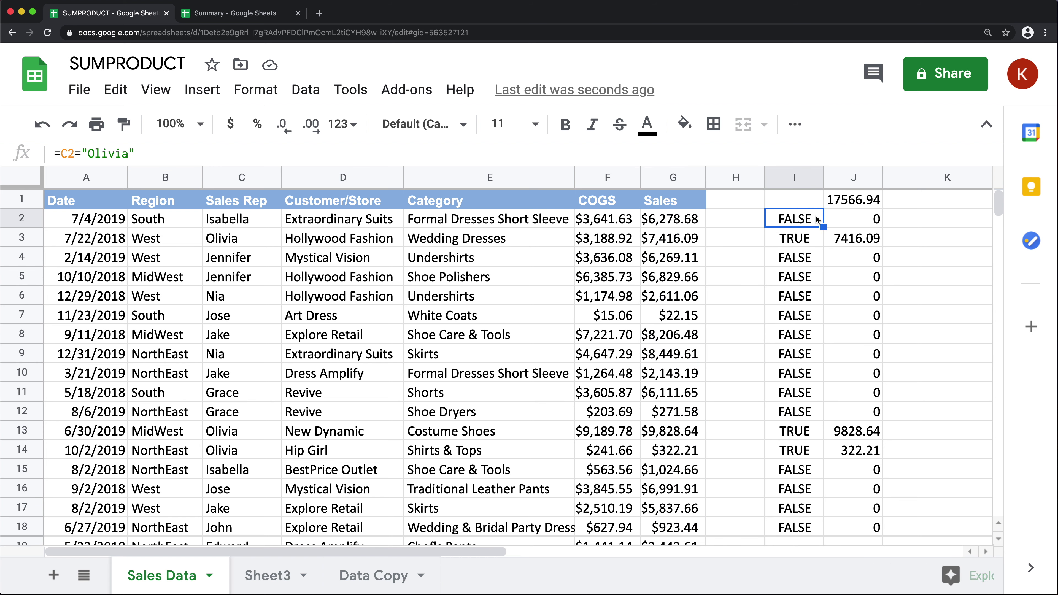
- Review the J2 product formula and the J1 SUM formula without changes
double_click(855, 218)
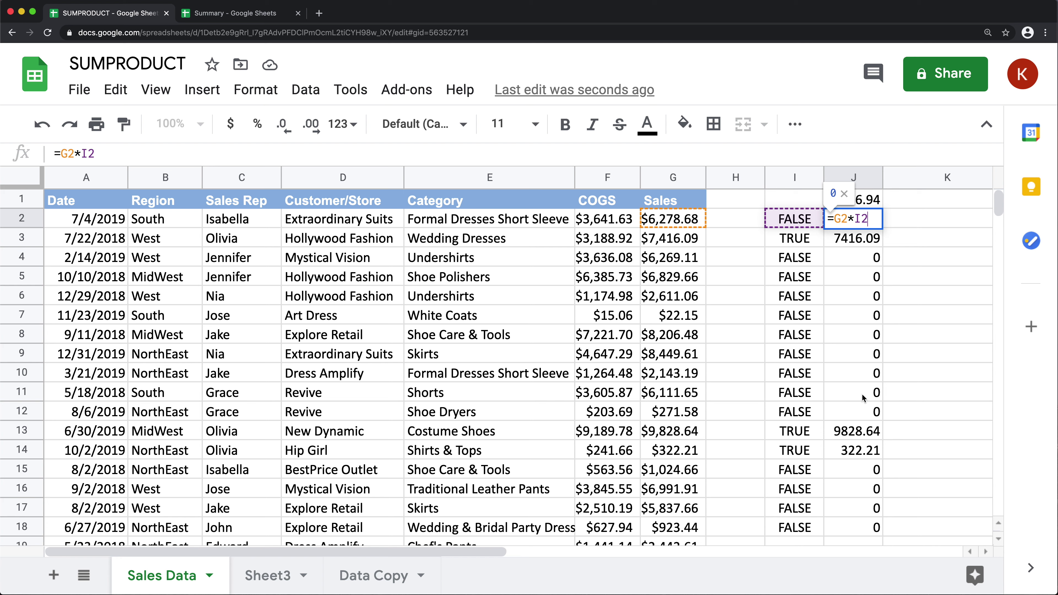
key("Escape")
key("Up")
key("Return")
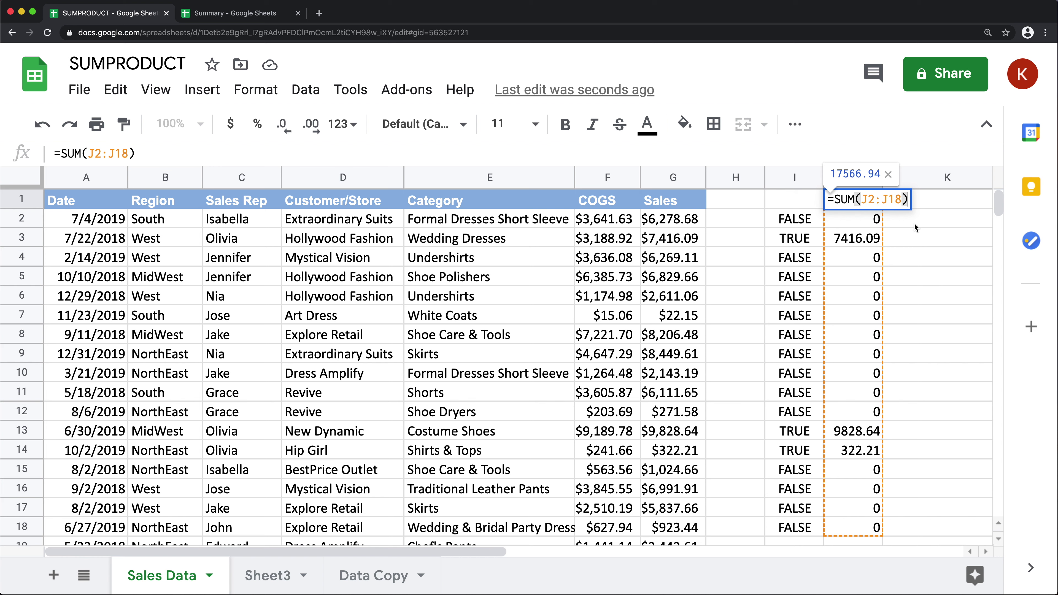
key("Escape")
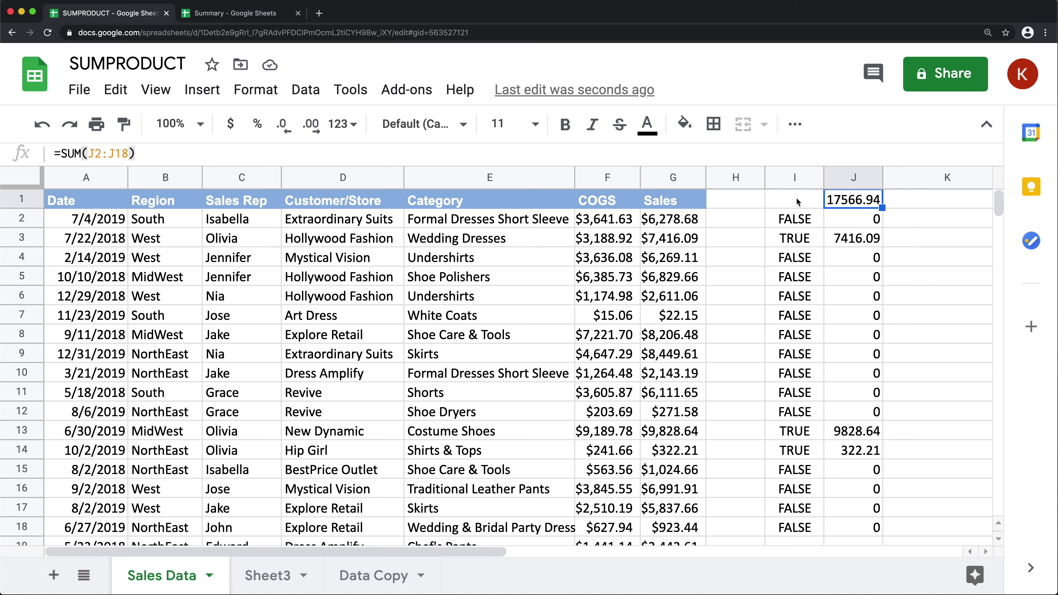
- Enter =SUMPRODUCT(G2:G18,I2:I18) in I1
left_click(810, 200)
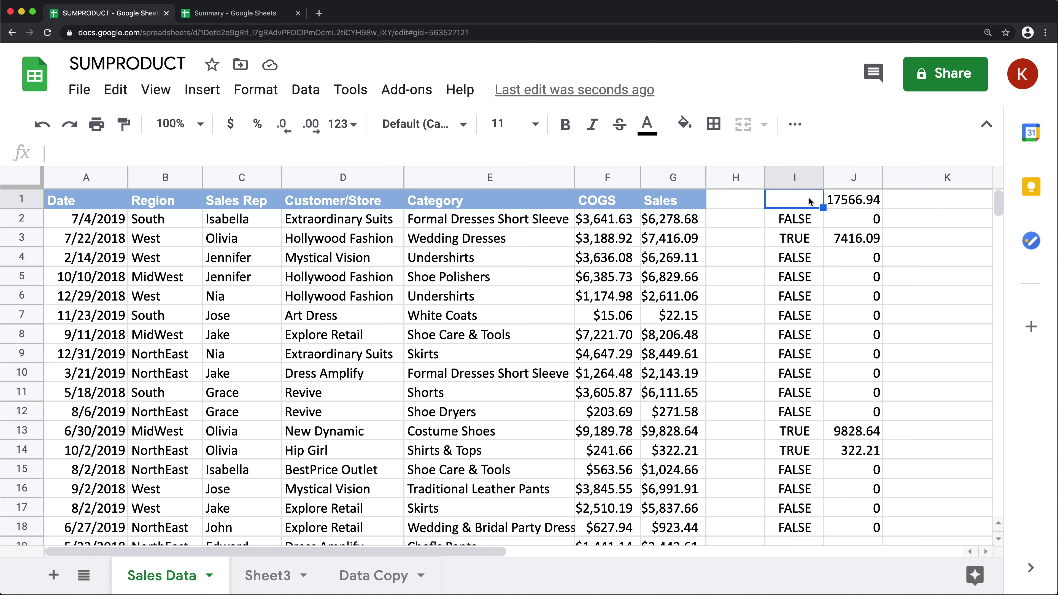
type("=S")
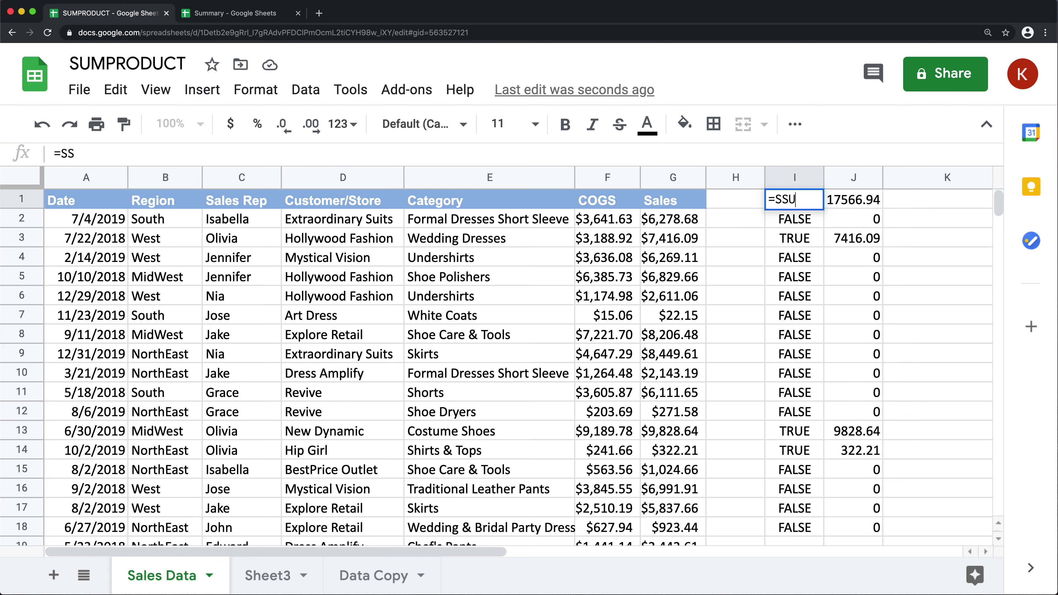
type("UMP")
key("Tab")
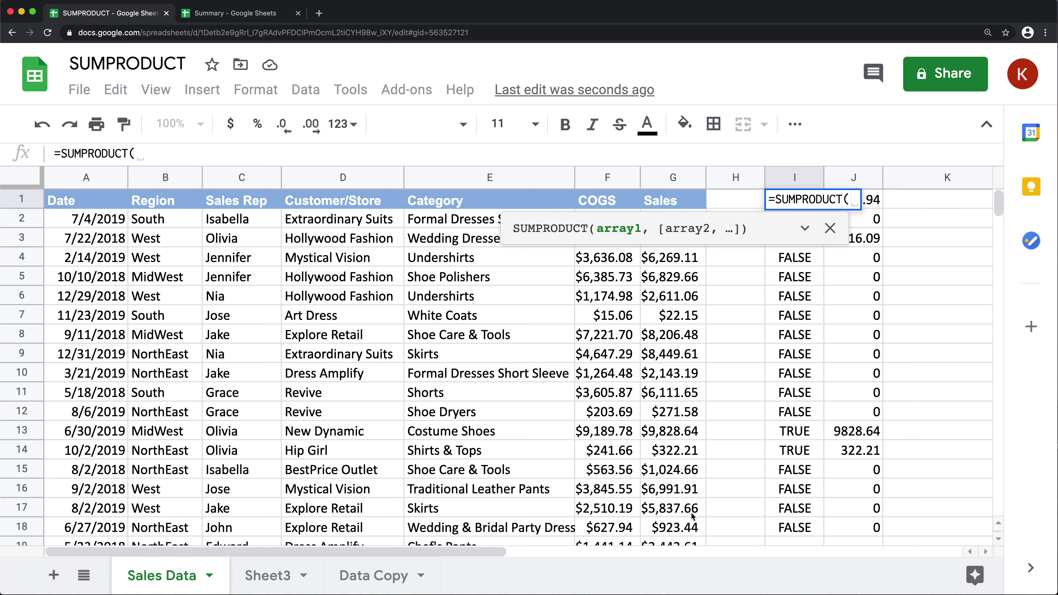
left_click_drag(677, 529, 679, 224)
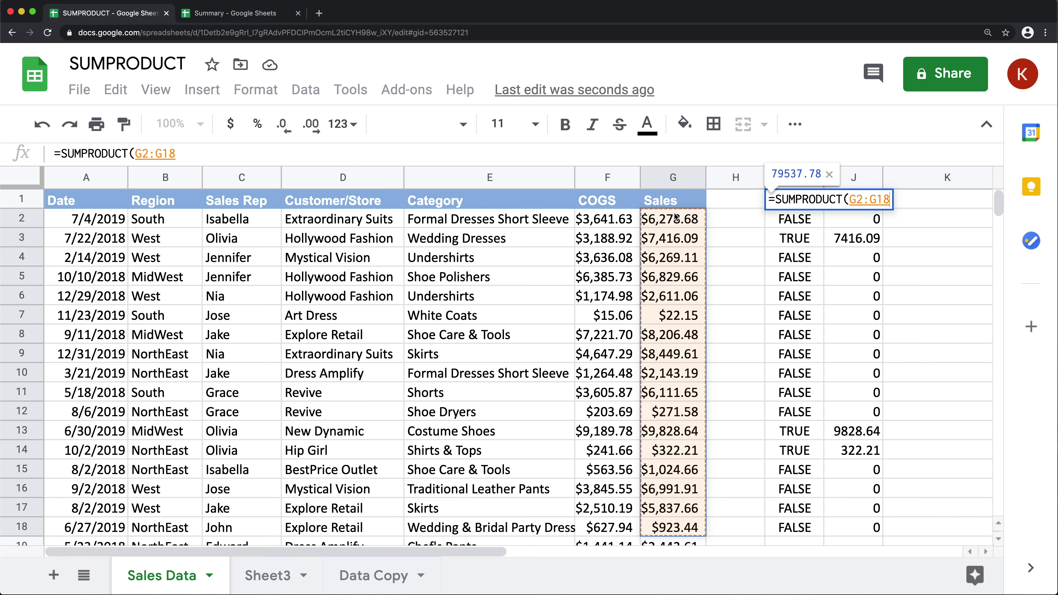
type(",")
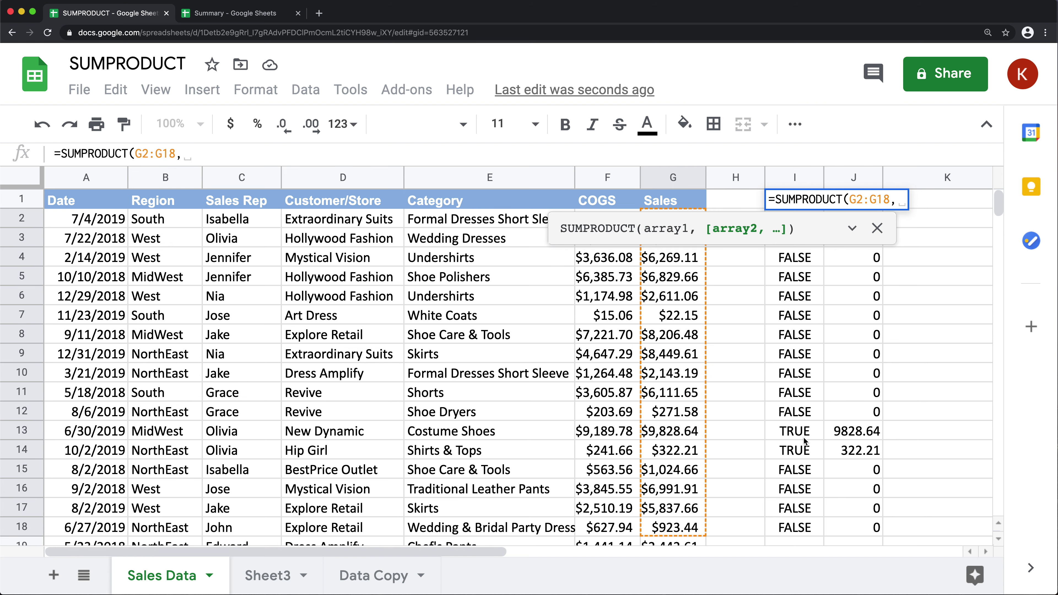
left_click_drag(797, 526, 800, 221)
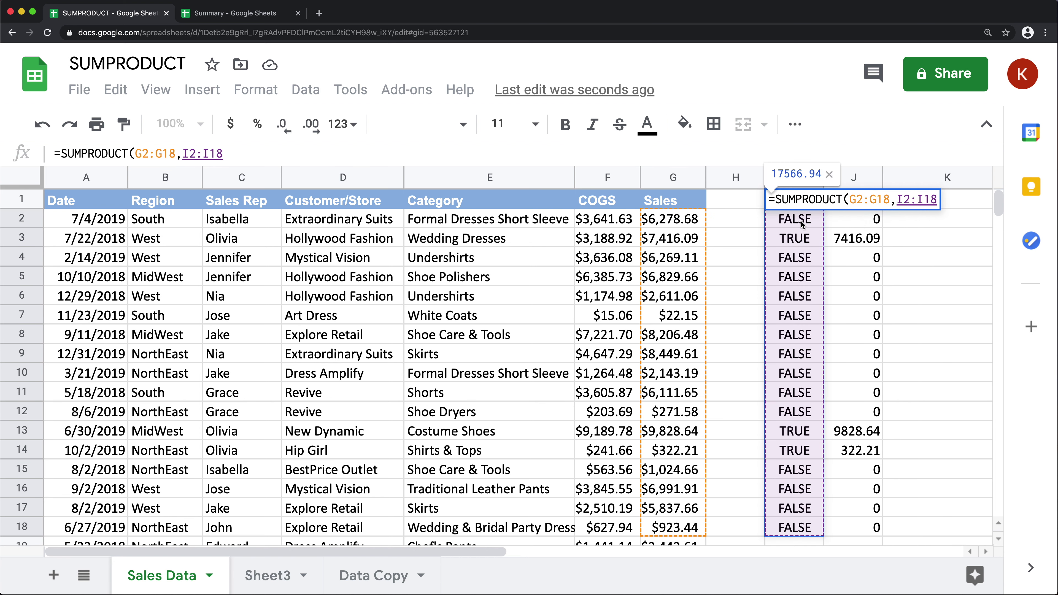
type(")")
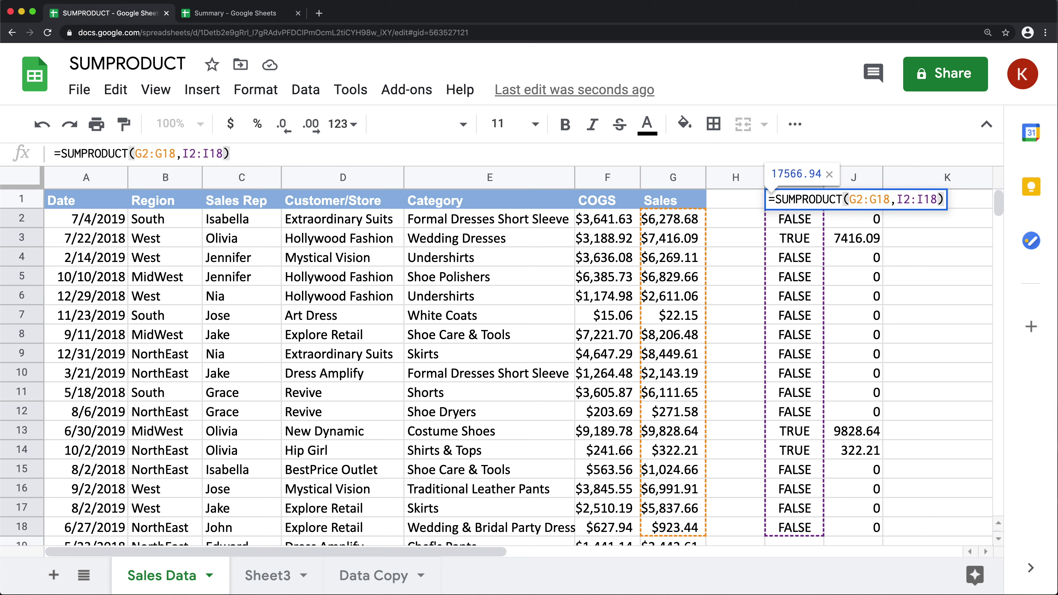
key("Return")
- Compare the I1 result with the J1 SUM total and select helper values J2:J18
left_click(804, 202)
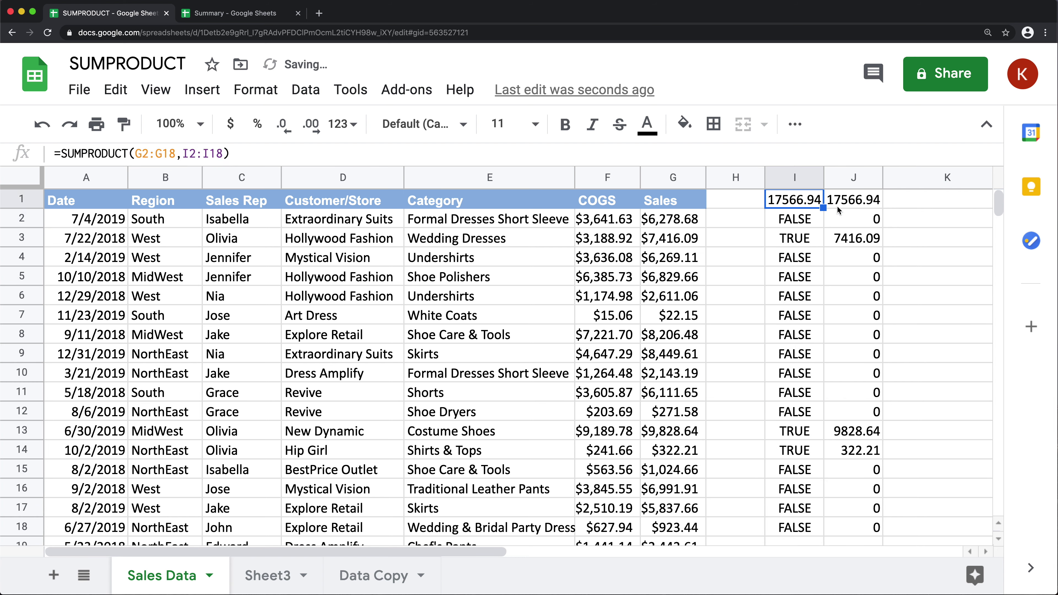
left_click(853, 202)
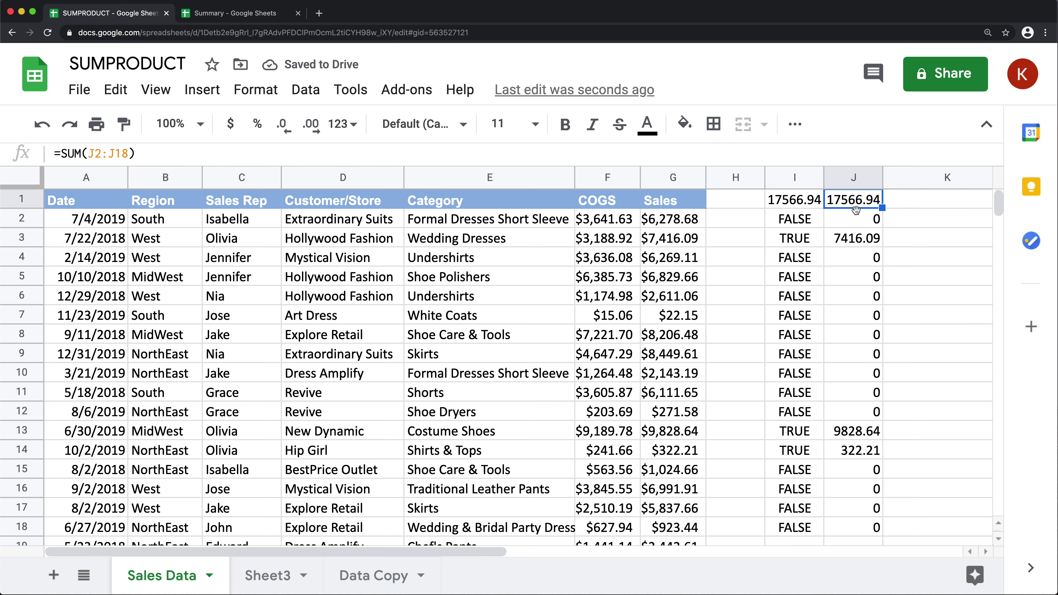
left_click_drag(859, 220, 875, 538)
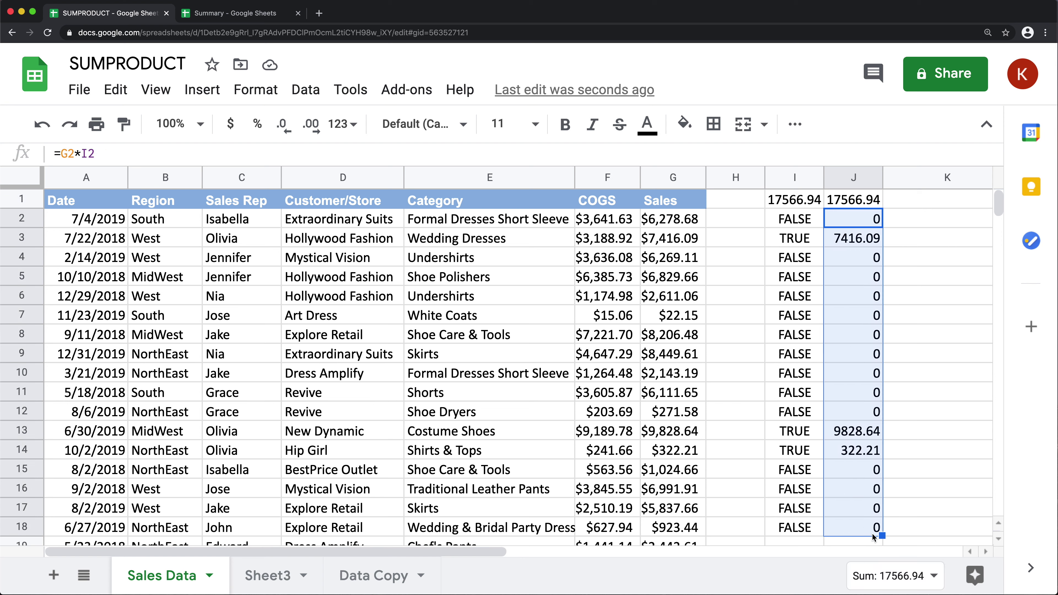
- Clear the helper values J2:J18 and the total in J1
key("Delete")
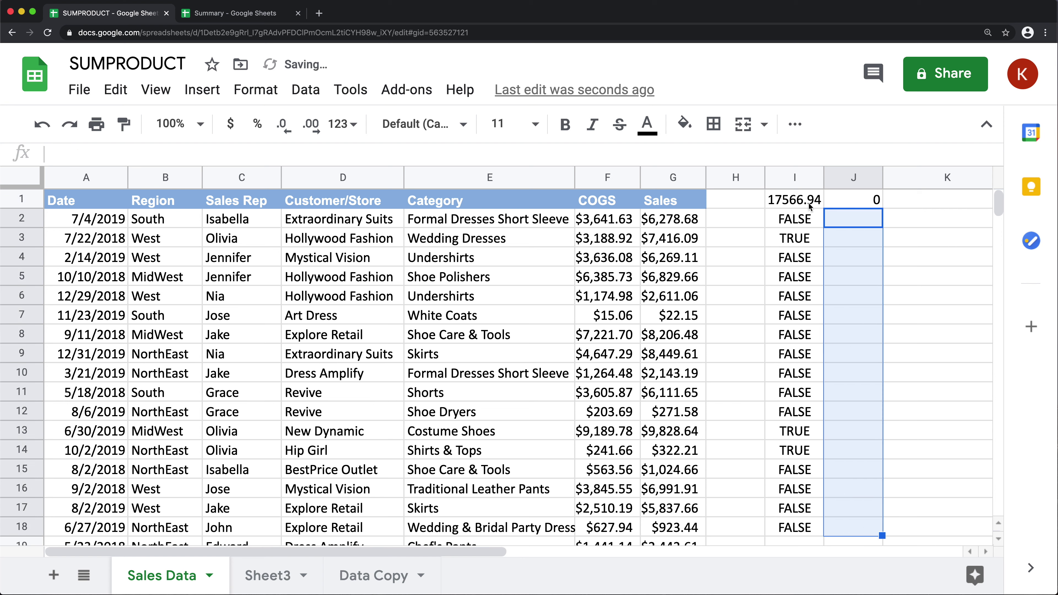
left_click(839, 201)
key("Delete")
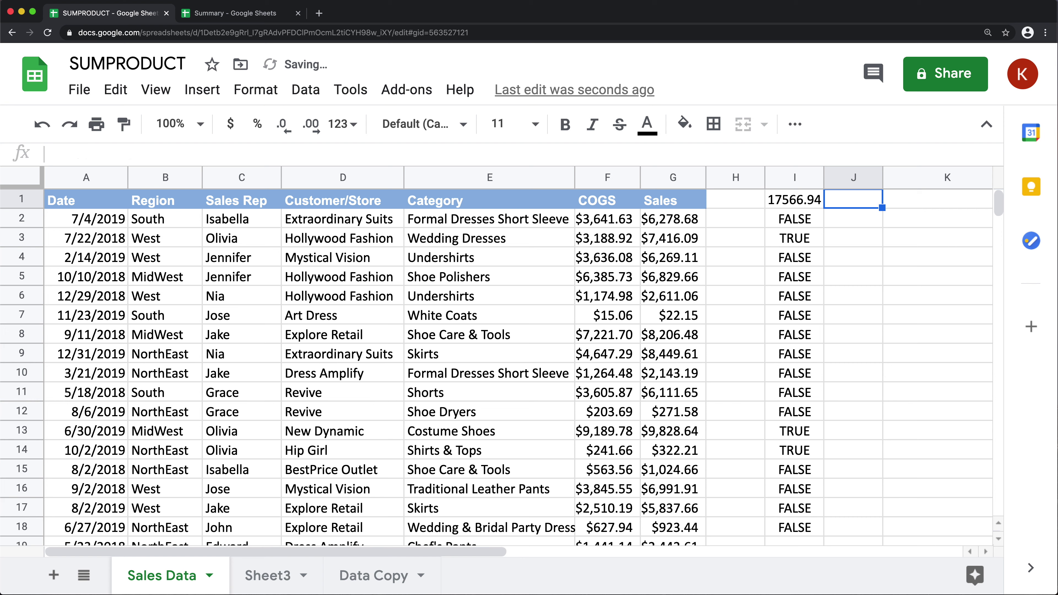
- Review I1's SUMPRODUCT formula ranges and the TRUE/FALSE range I2:I18
left_click(790, 201)
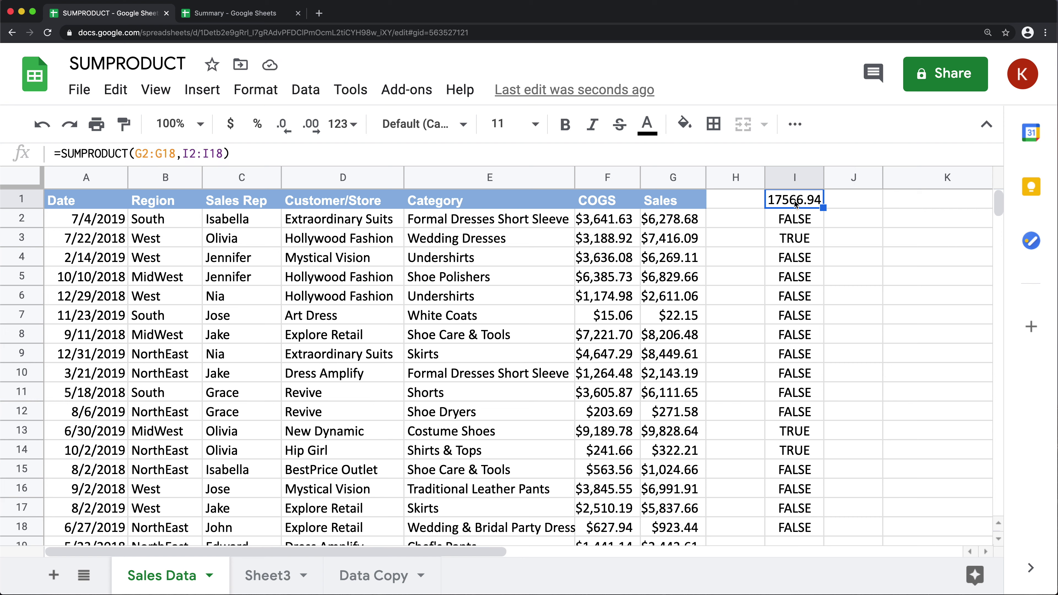
double_click(795, 201)
key("Escape")
left_click_drag(797, 219, 799, 526)
left_click(797, 200)
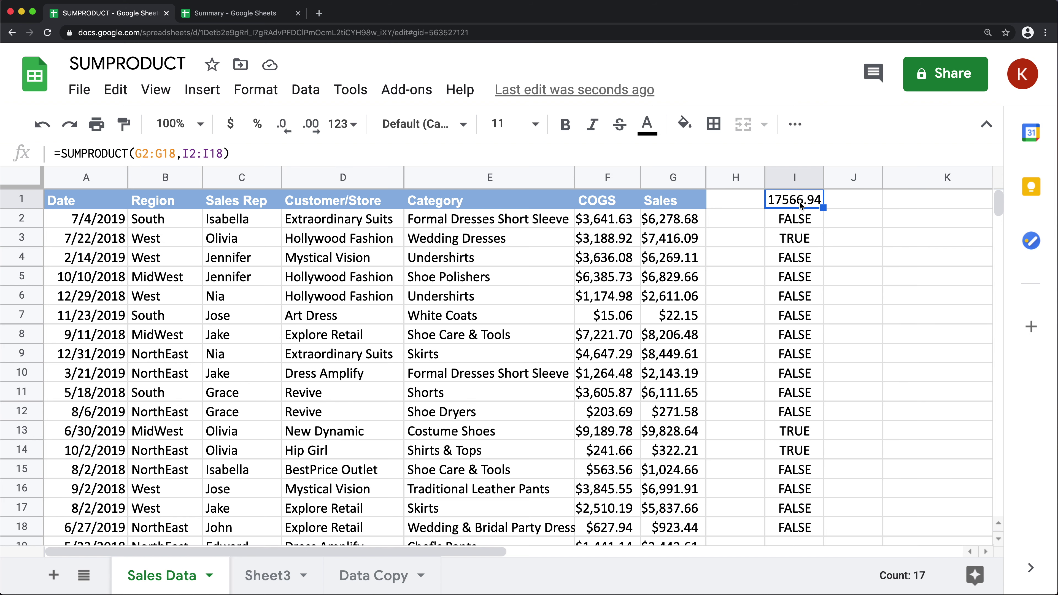
left_click(793, 219)
left_click_drag(793, 220, 797, 527)
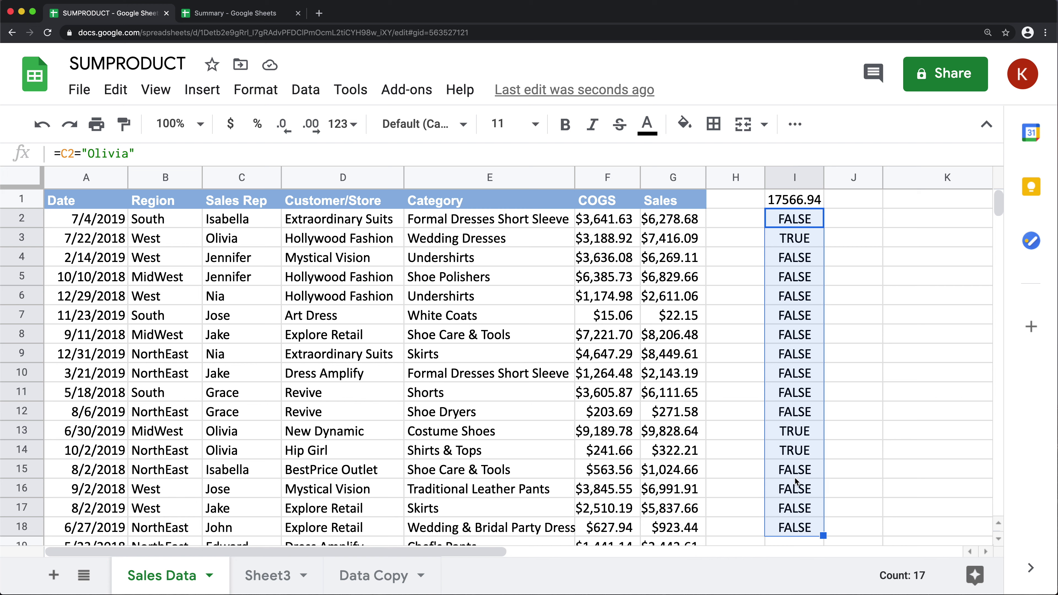
- Inspect I2's comparison formula without changing it
key("Return")
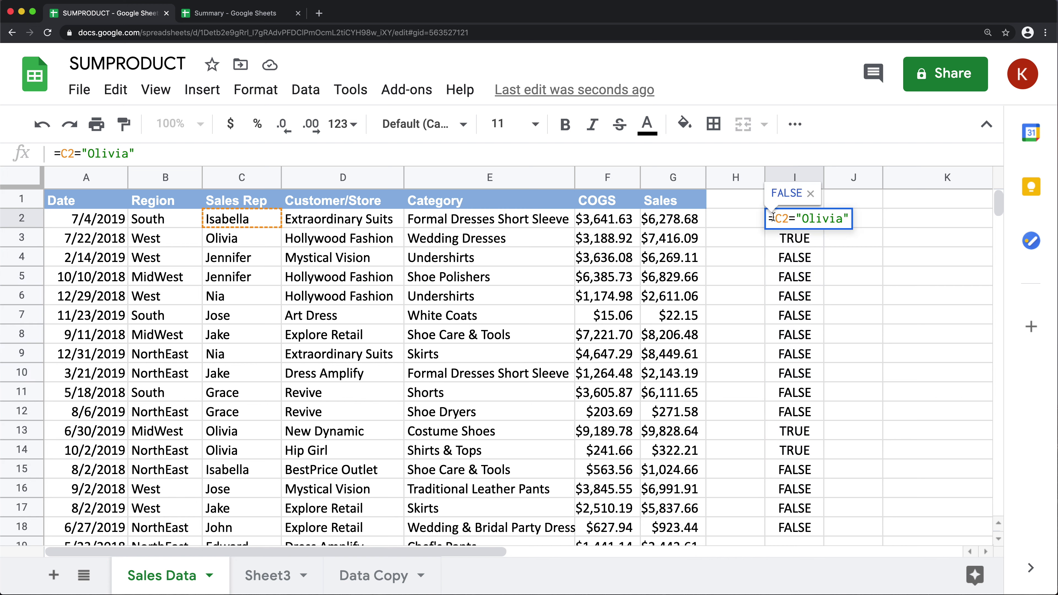
left_click_drag(778, 218, 853, 221)
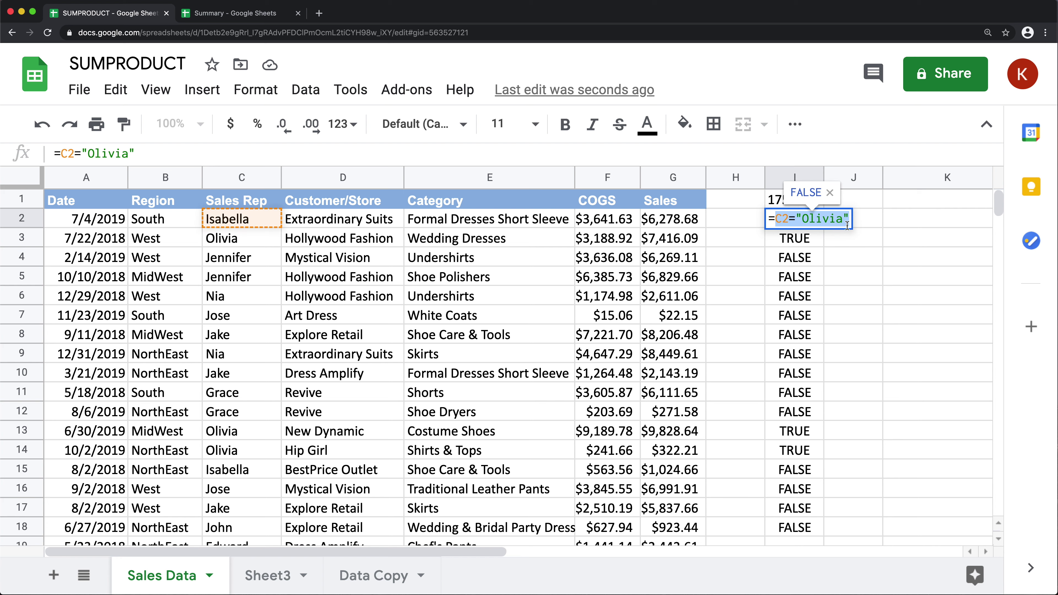
key("Escape")
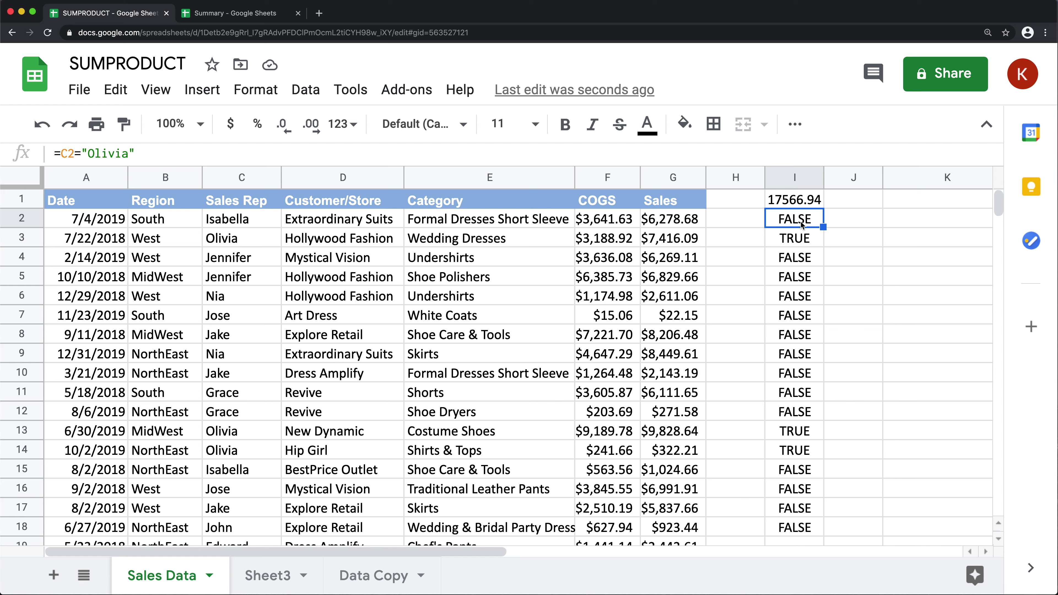
double_click(800, 221)
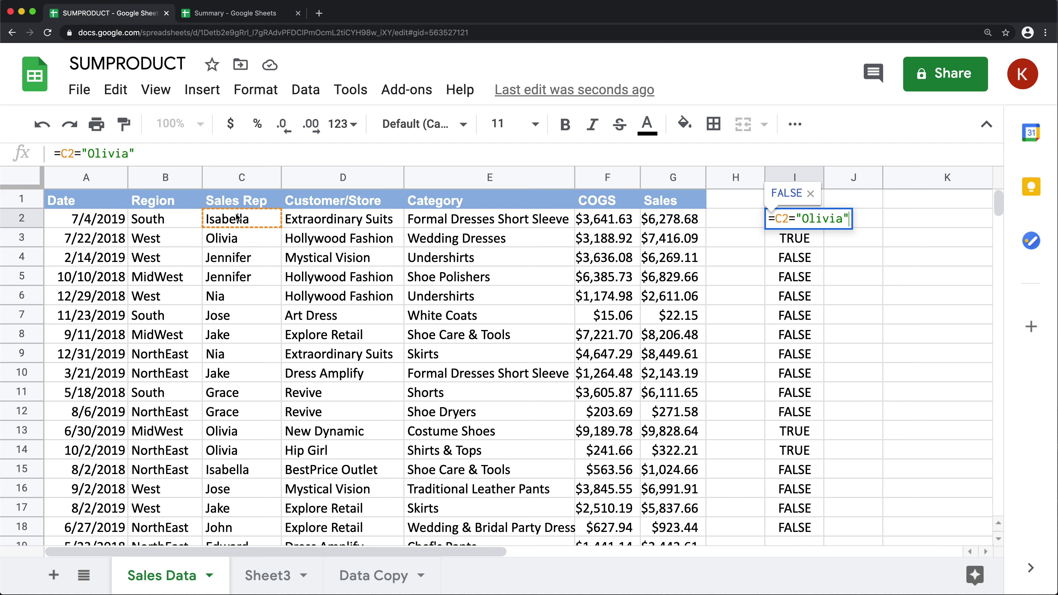
key("Escape")
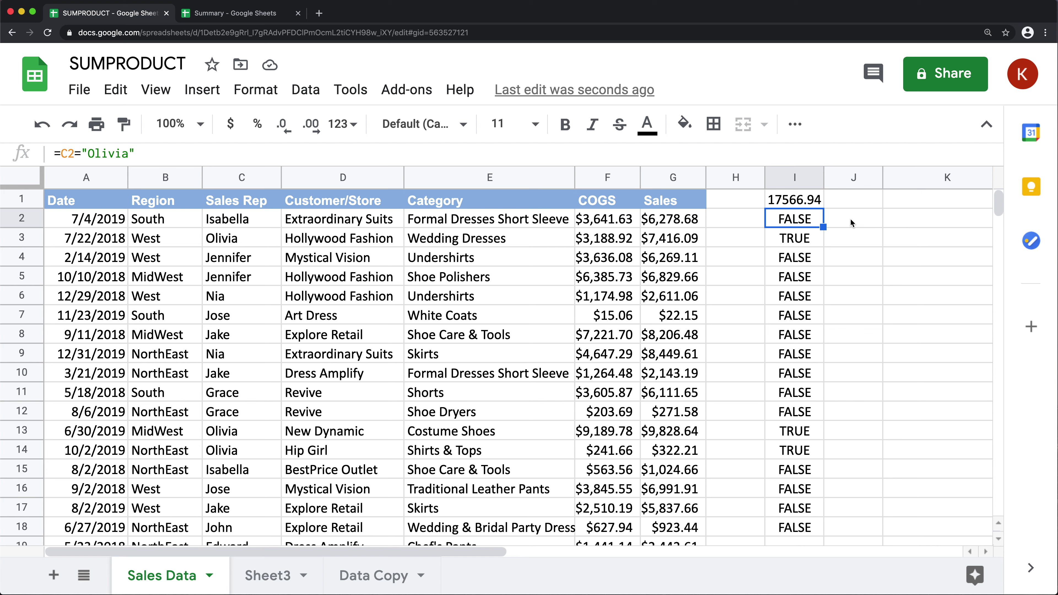
left_click(854, 217)
- Enter =C2:C18="Olivia" in J2 and convert it to an ArrayFormula spilling TRUE/FALSE to J18
type("=")
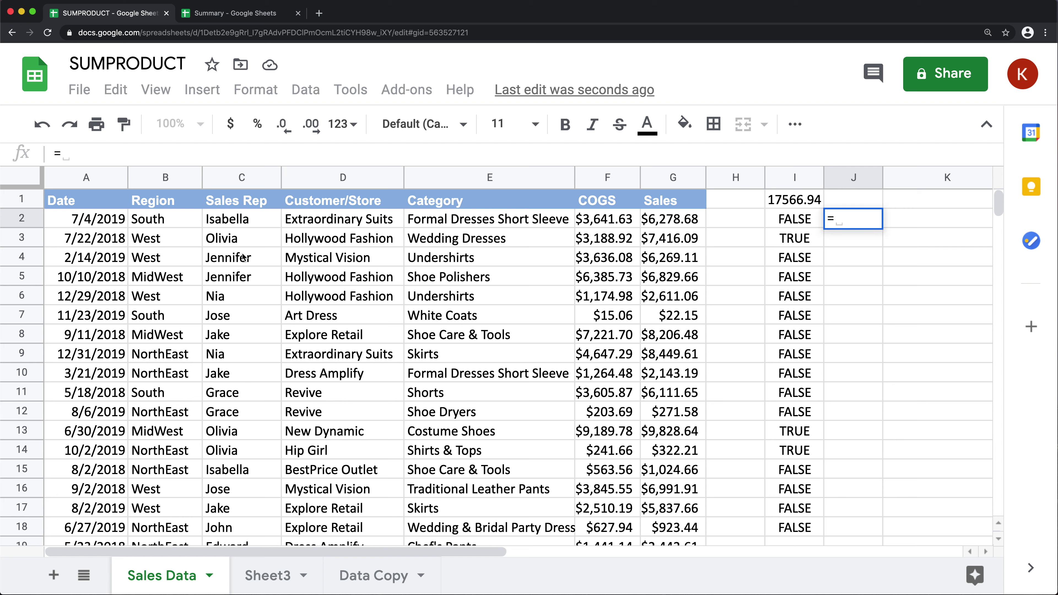
left_click_drag(224, 221, 241, 529)
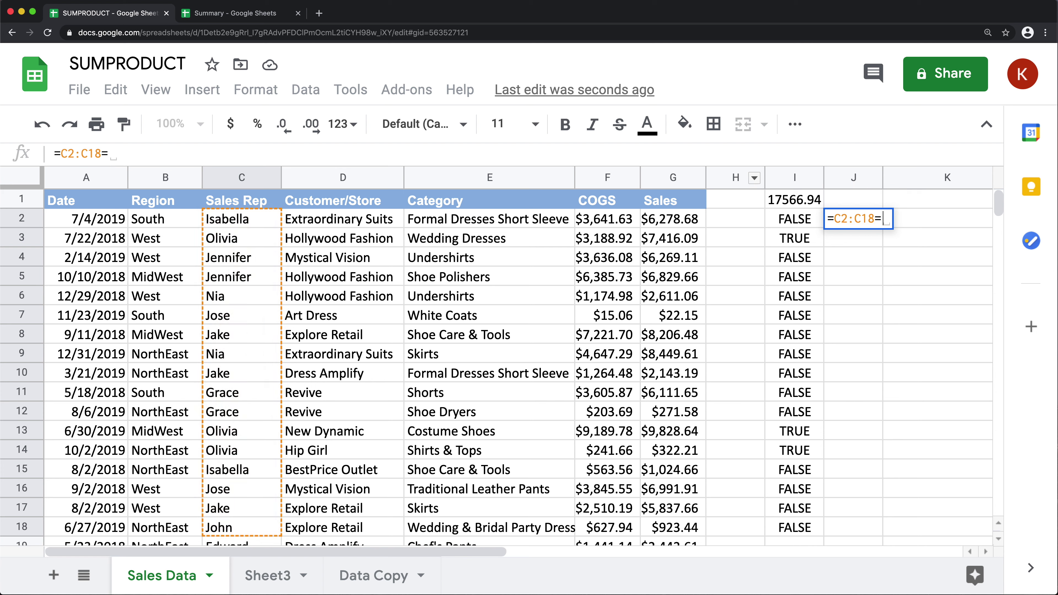
type("=\"Olivia\"")
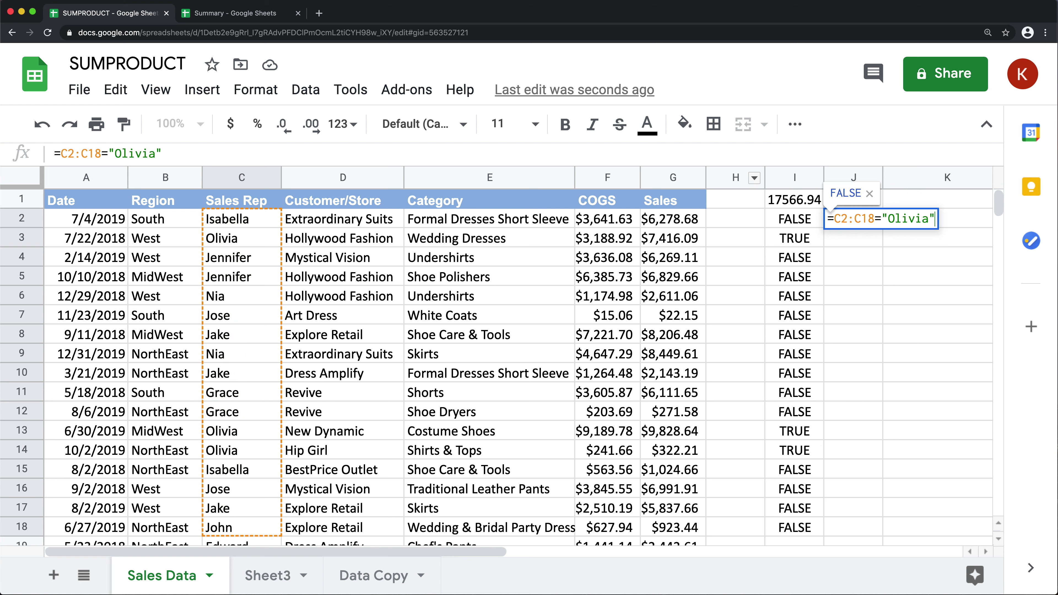
key("Return")
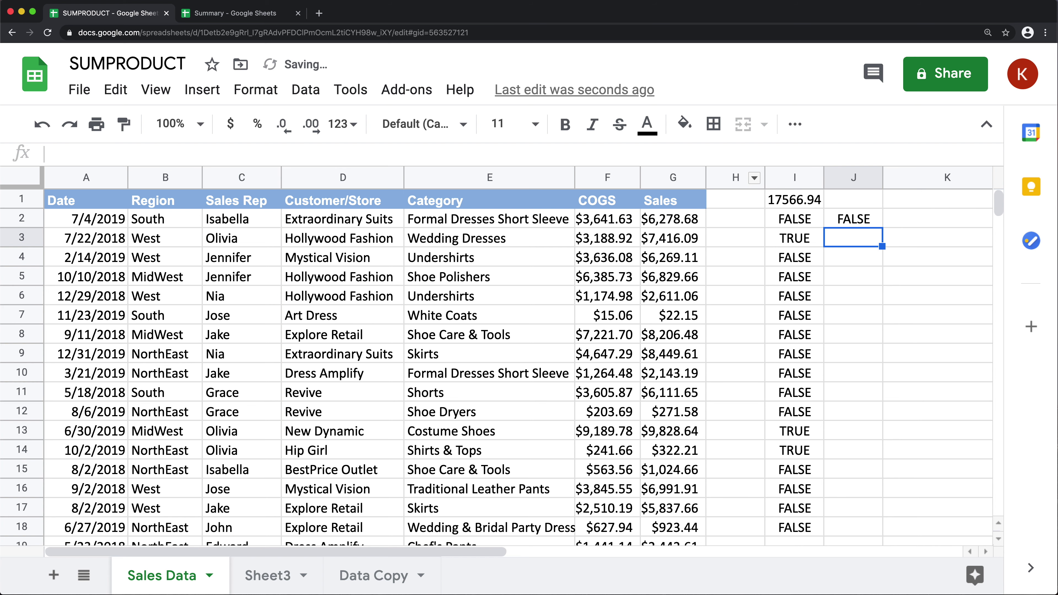
double_click(867, 221)
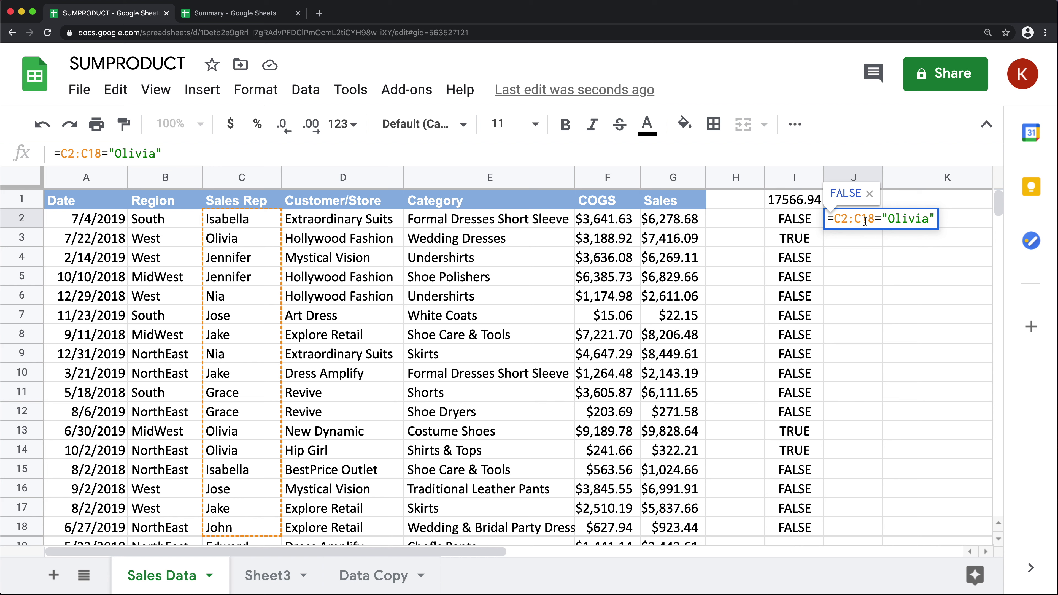
key("ctrl+shift+Return")
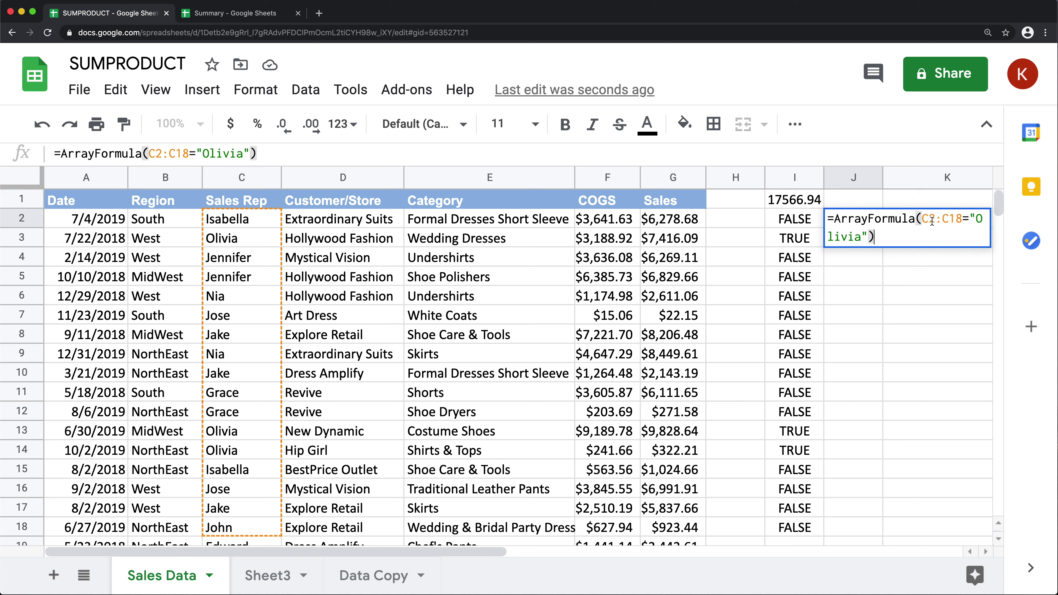
key("Return")
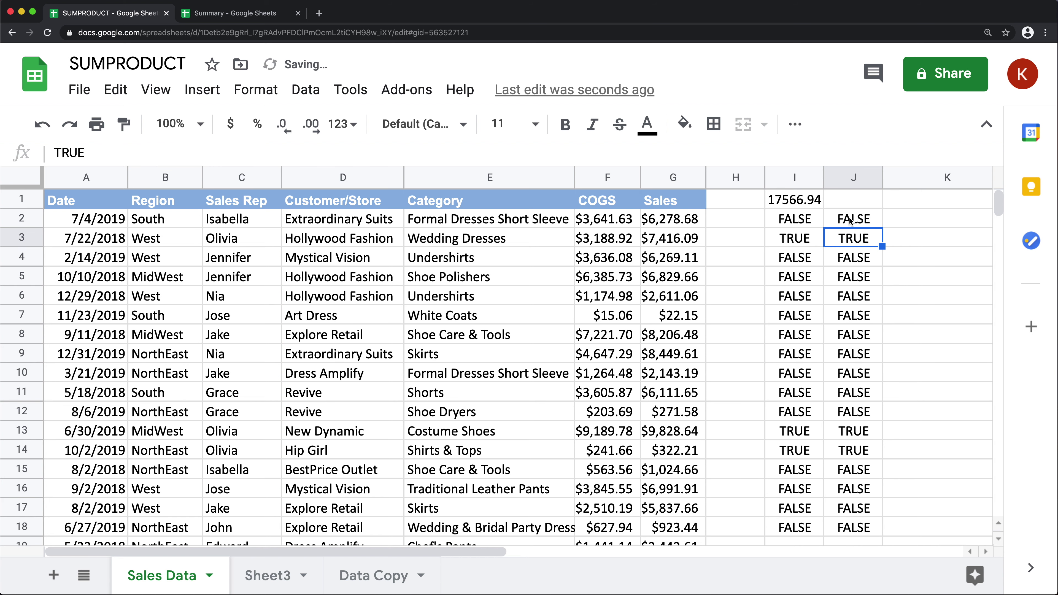
- Cut the ArrayFormula(C2:C18="Olivia") text out of J2
left_click(852, 220)
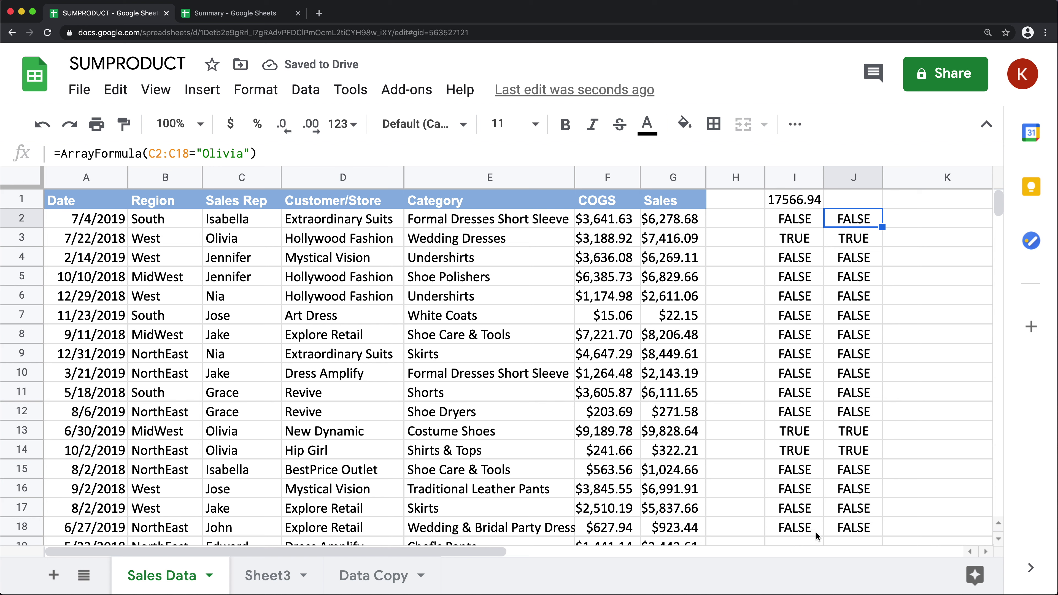
double_click(845, 221)
left_click_drag(834, 219, 897, 240)
key("super+c")
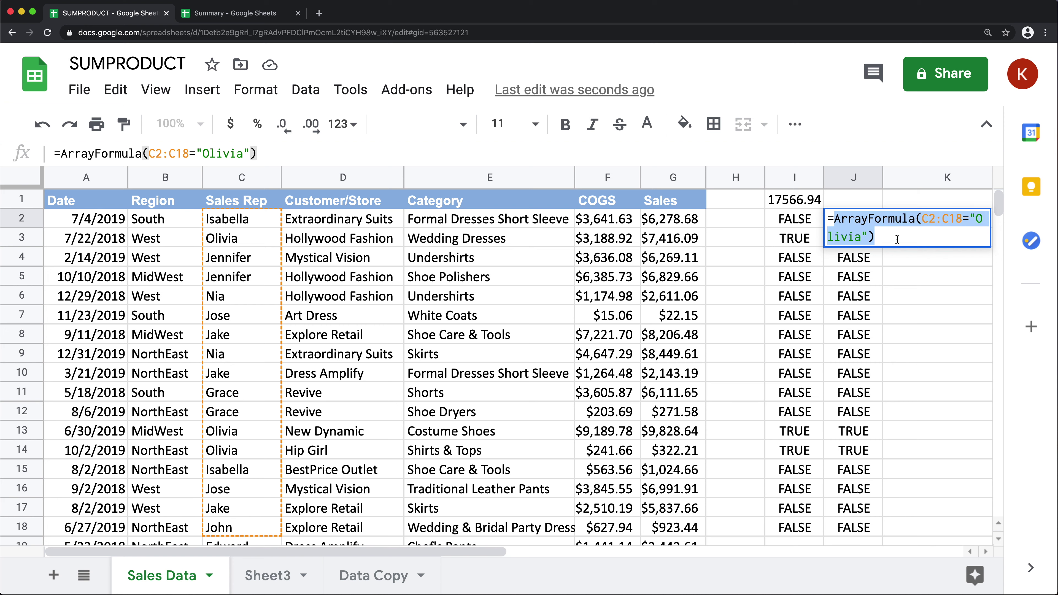
key("BackSpace")
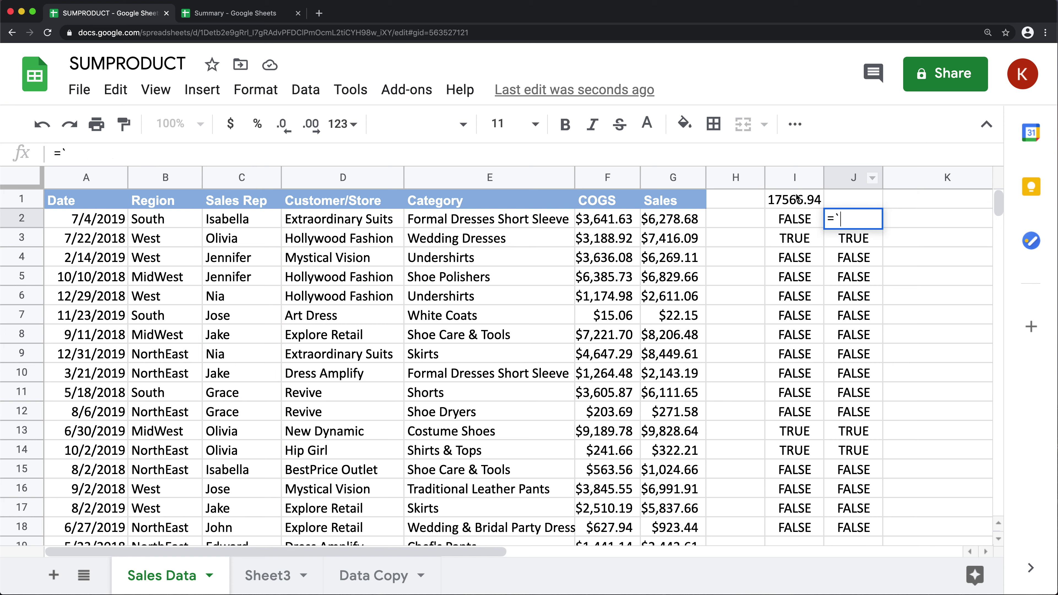
key("Return")
- Paste it over I2:I18 in I1's SUMPRODUCT and clear the leftover error in J2
double_click(792, 196)
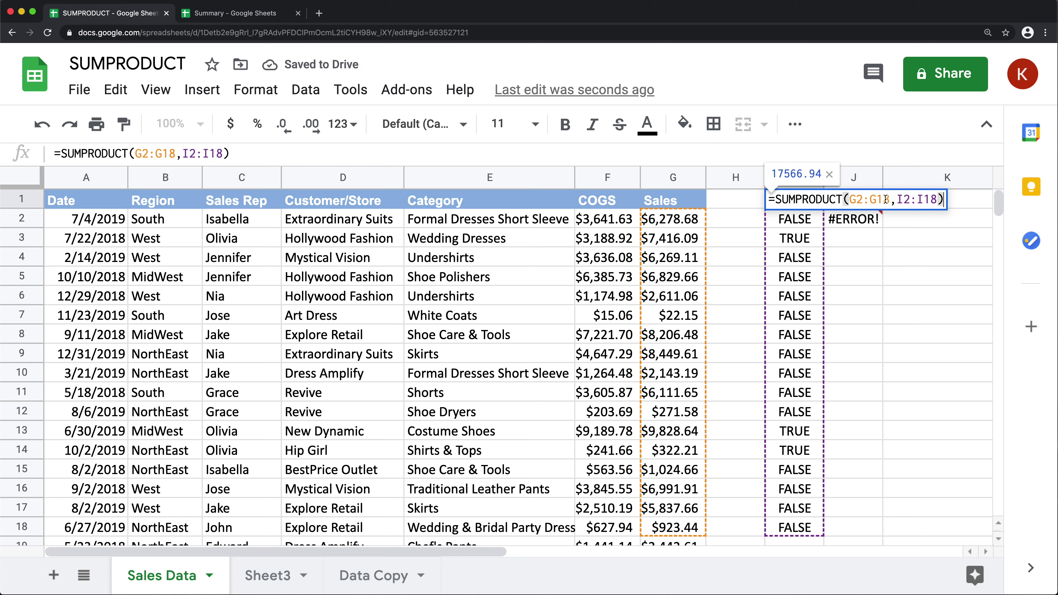
left_click_drag(899, 199, 938, 200)
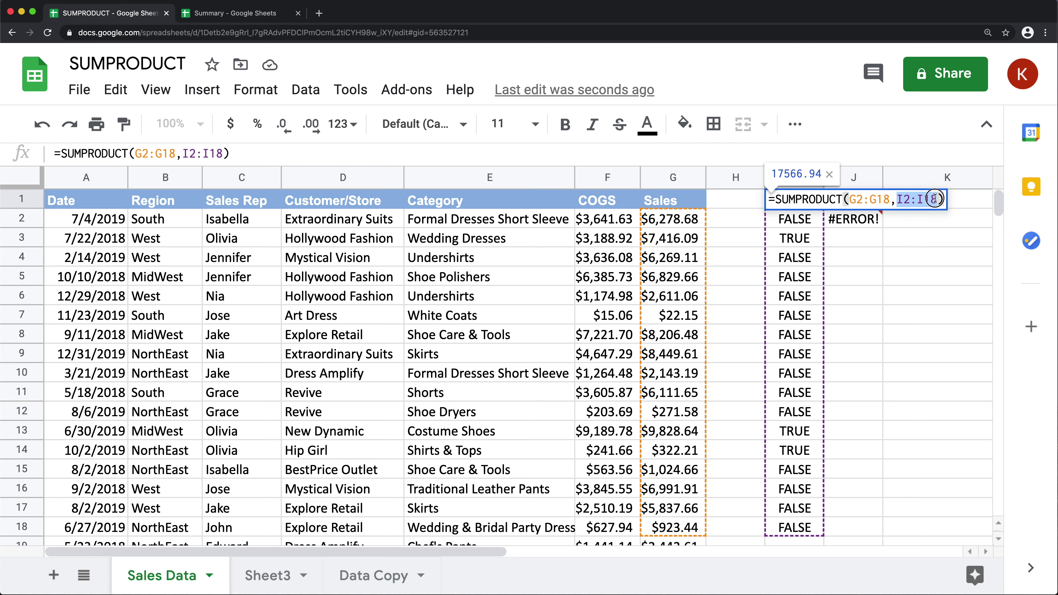
key("BackSpace")
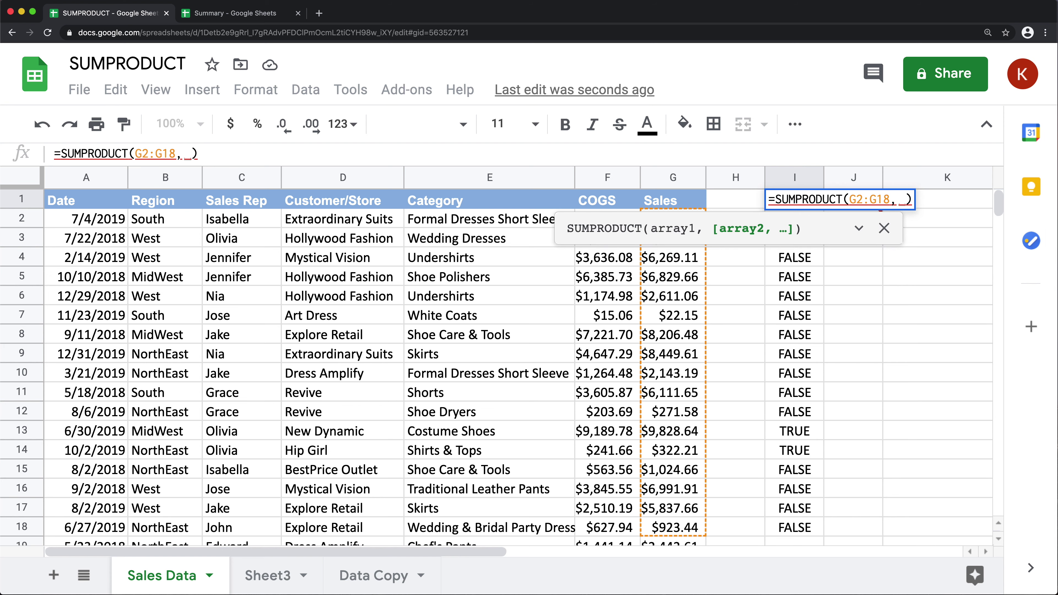
key("super+v")
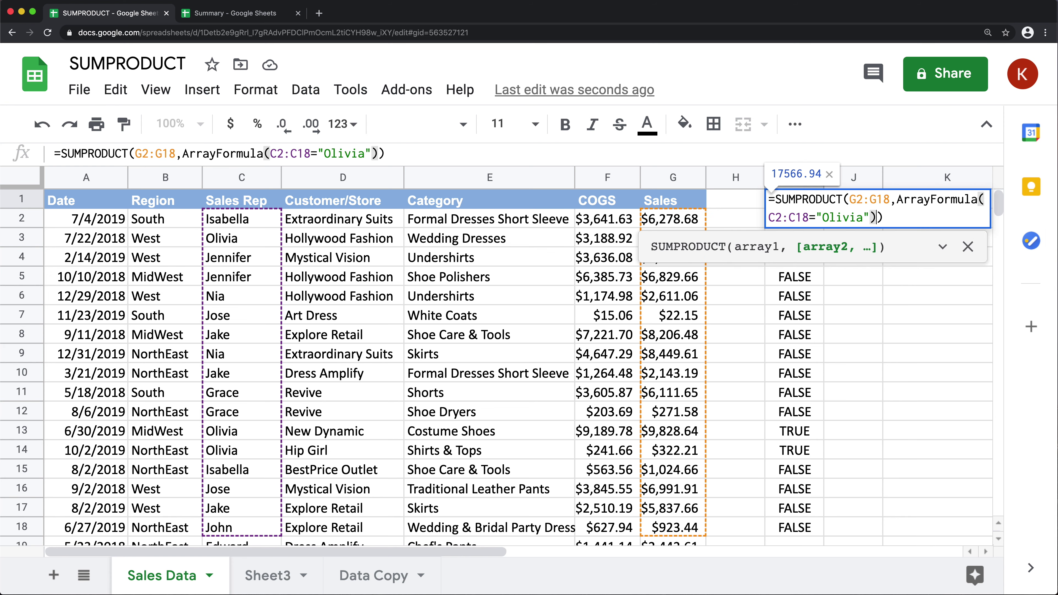
key("Return")
left_click(860, 222)
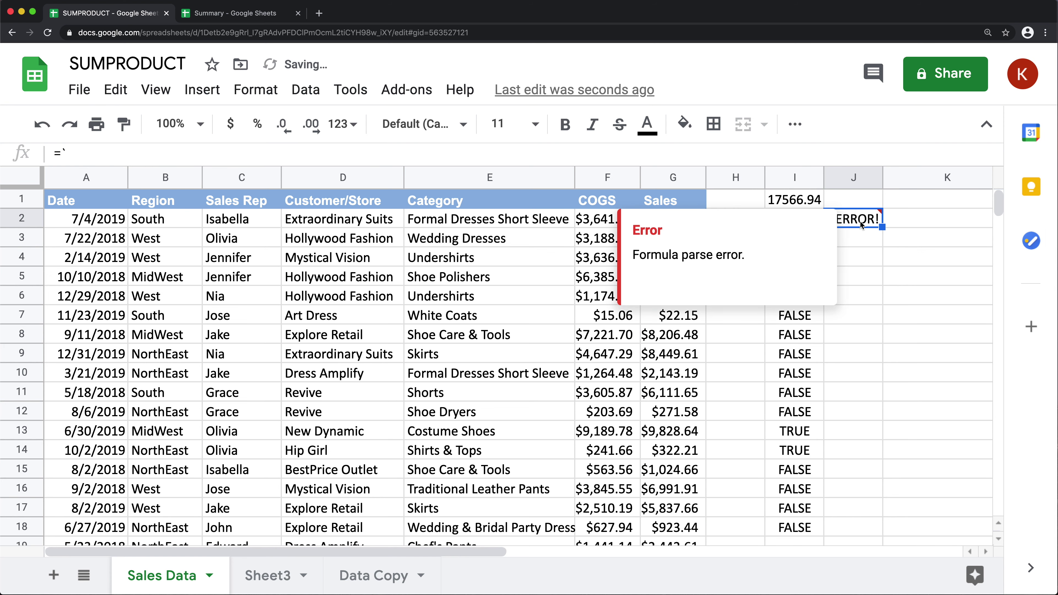
key("Delete")
left_click(798, 204)
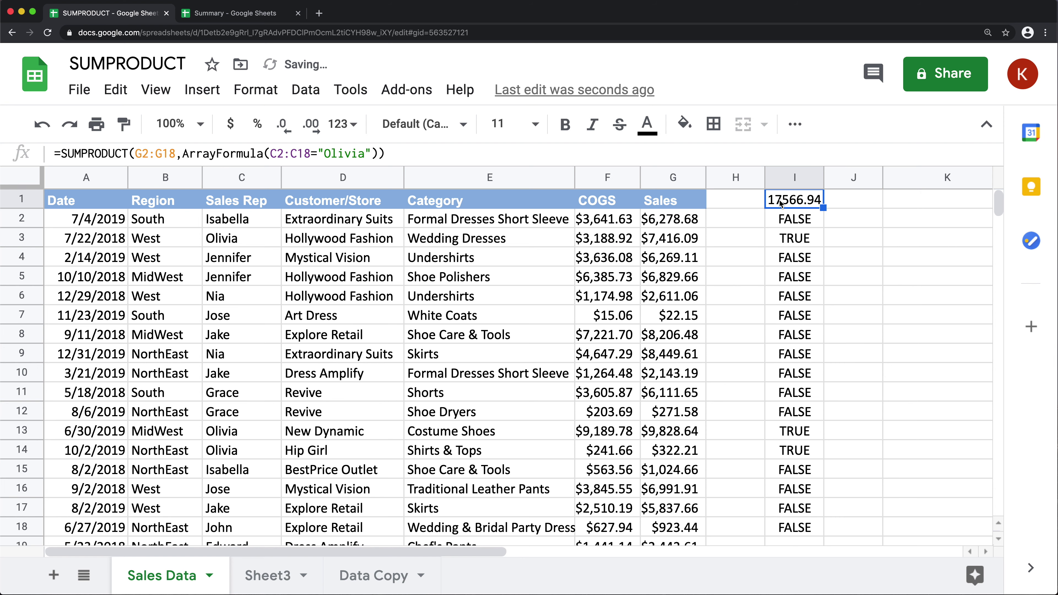
- Delete the TRUE/FALSE helper values in I2:I18
double_click(788, 200)
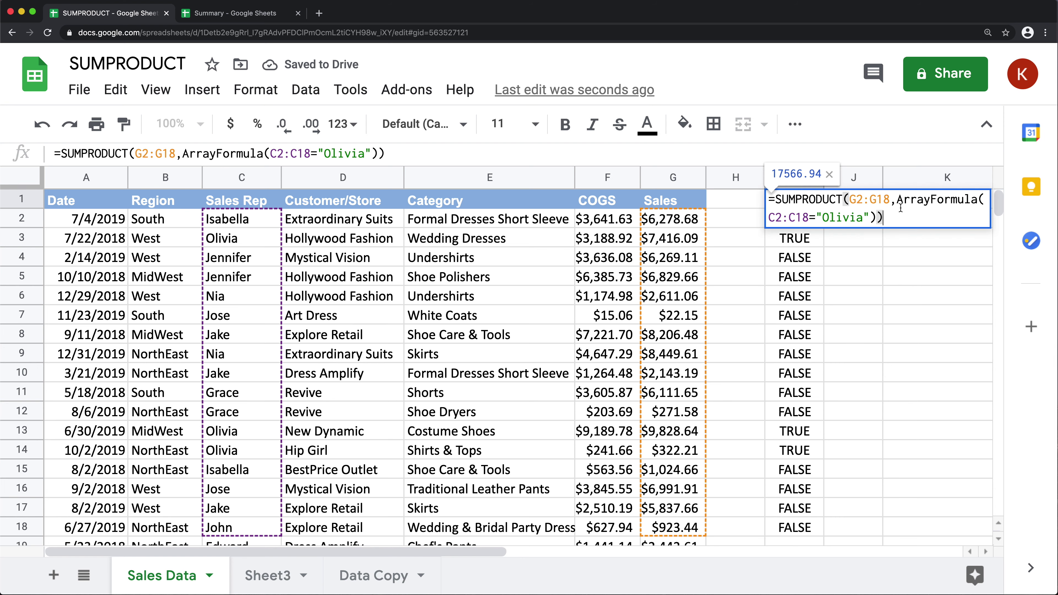
key("Escape")
left_click_drag(784, 217, 793, 527)
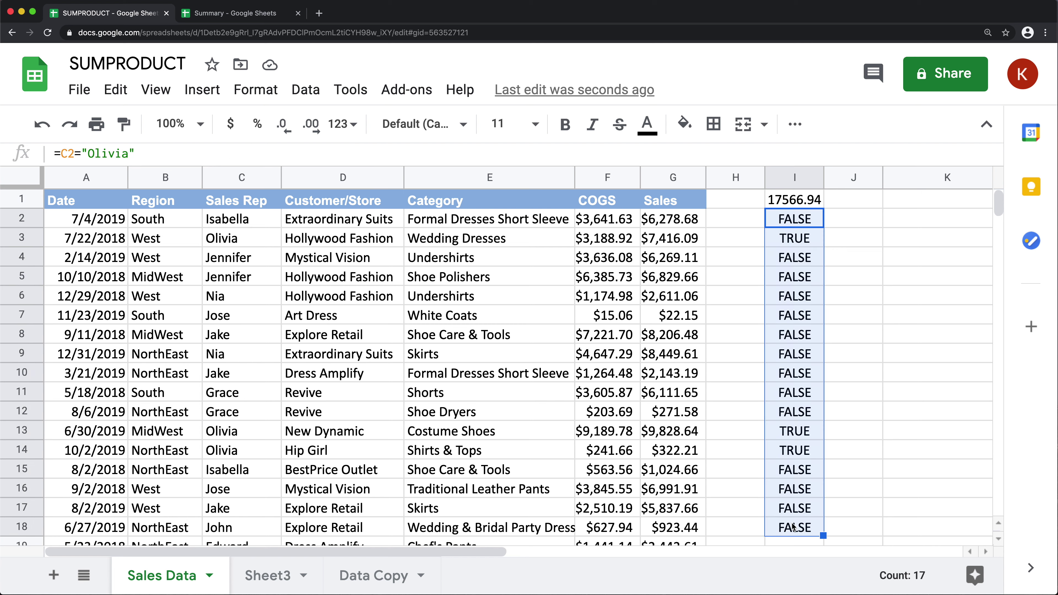
key("Delete")
- Simplify I1 to =SUMPRODUCT(G2:G18,C2:C18="Olivia") by removing the ArrayFormula wrapper
left_click(796, 203)
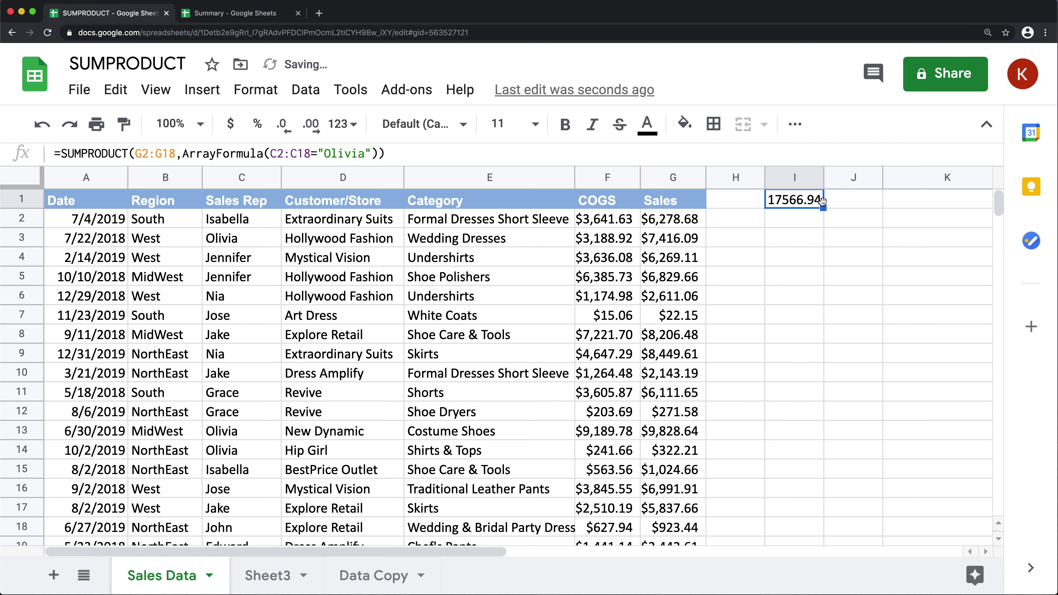
double_click(797, 204)
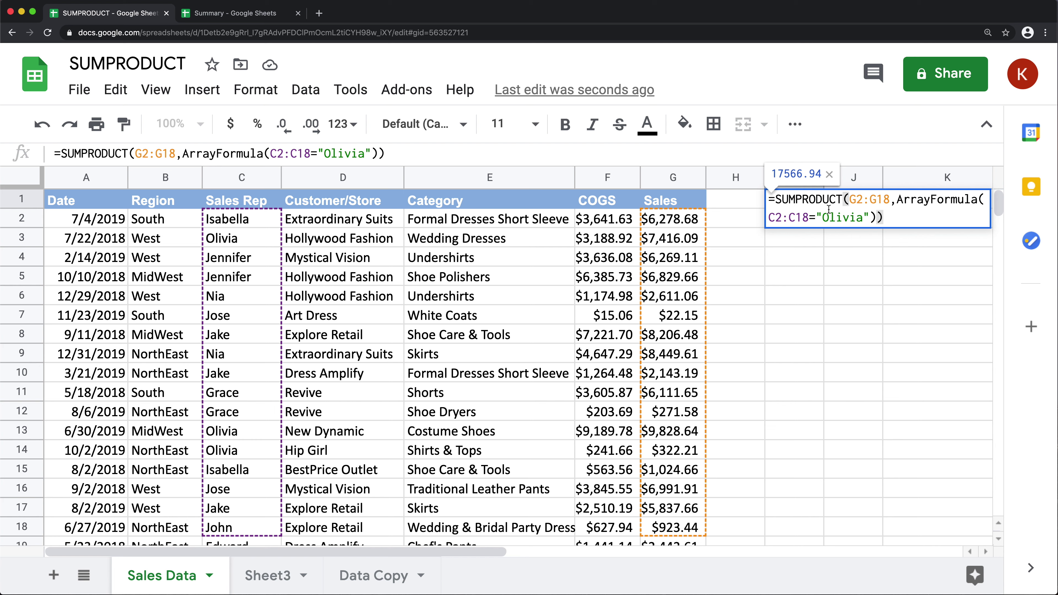
left_click(851, 199)
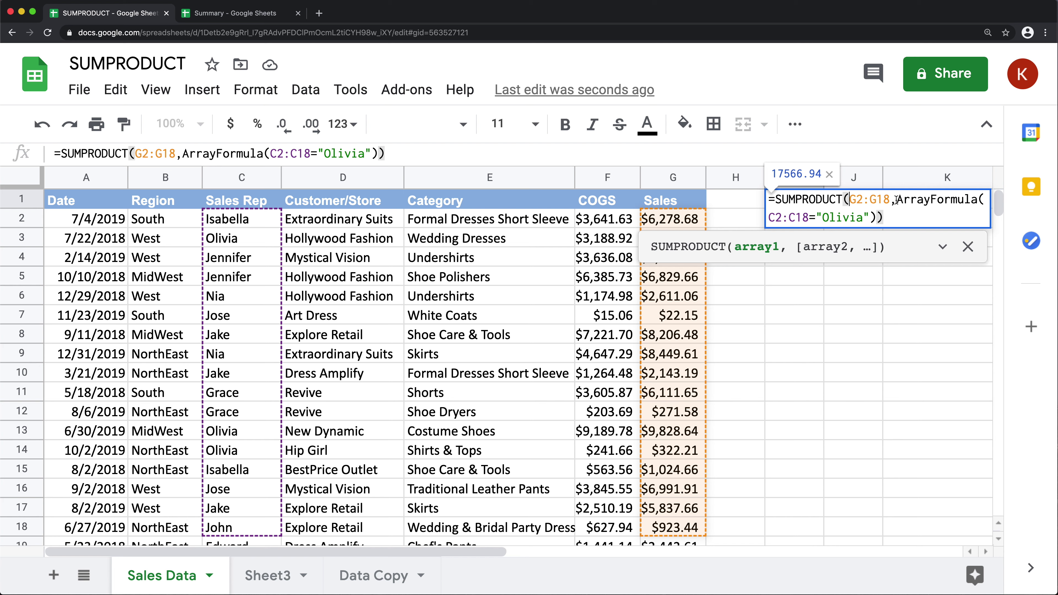
left_click_drag(898, 200, 985, 202)
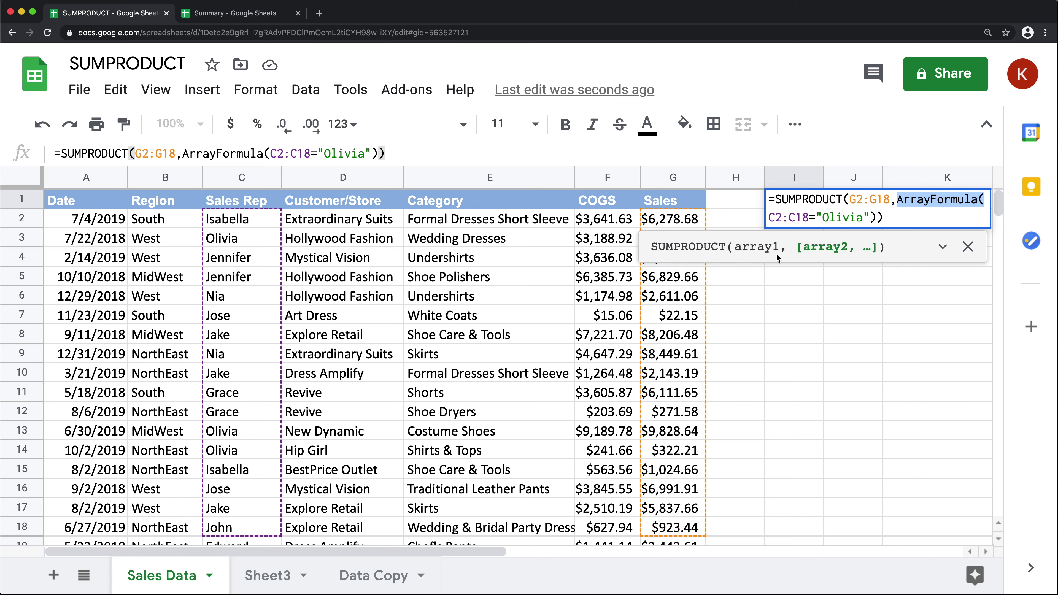
key("BackSpace")
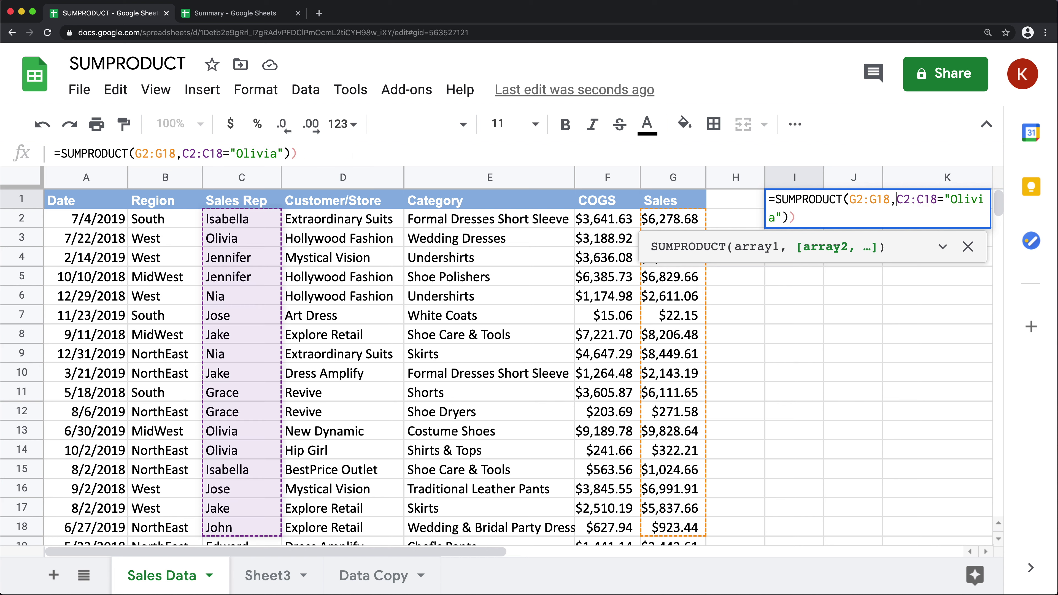
left_click(796, 217)
key("BackSpace")
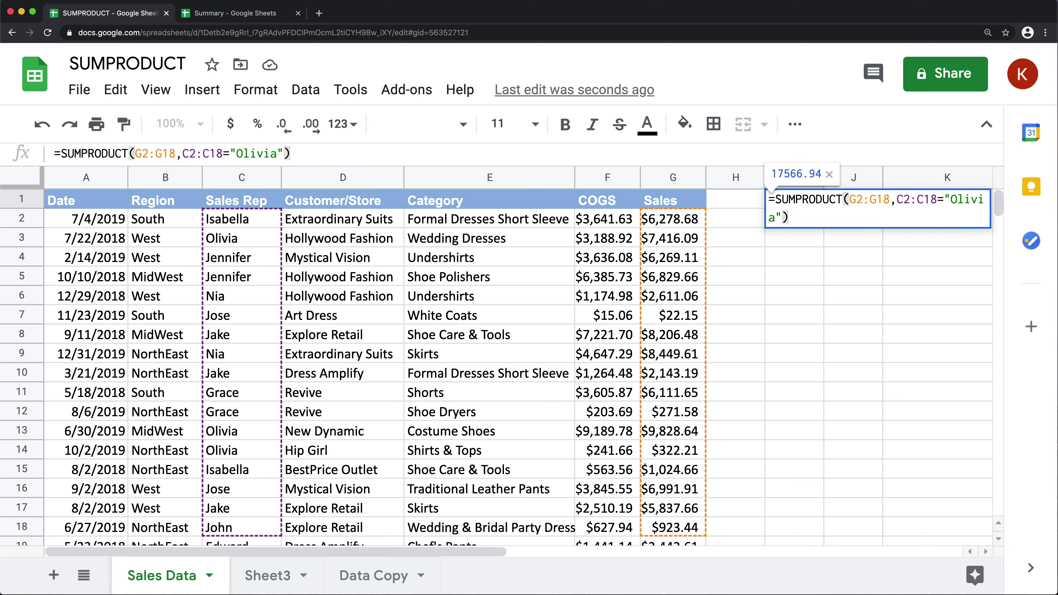
key("Return")
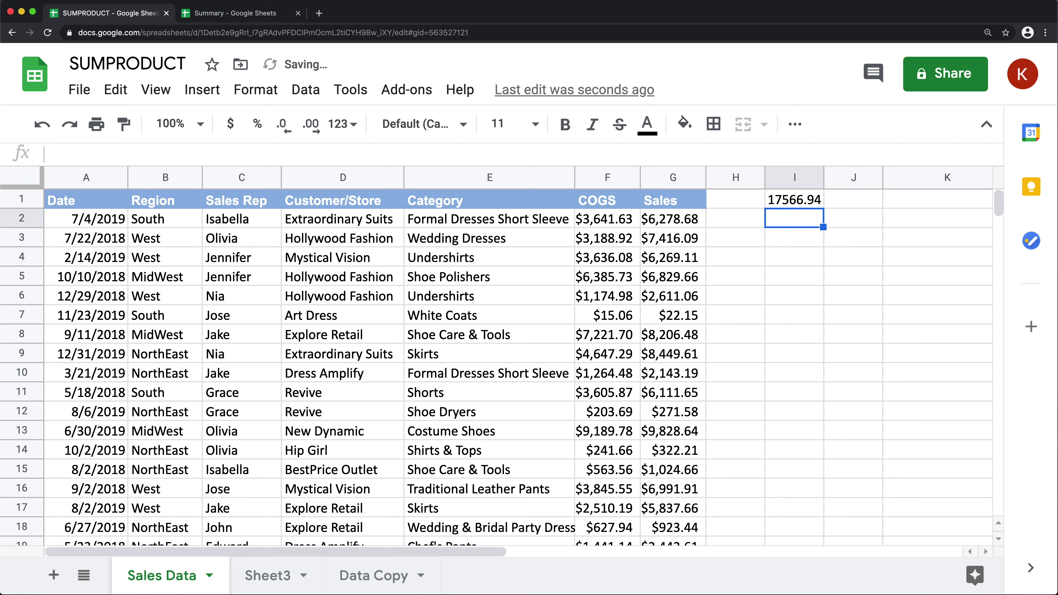
left_click(787, 203)
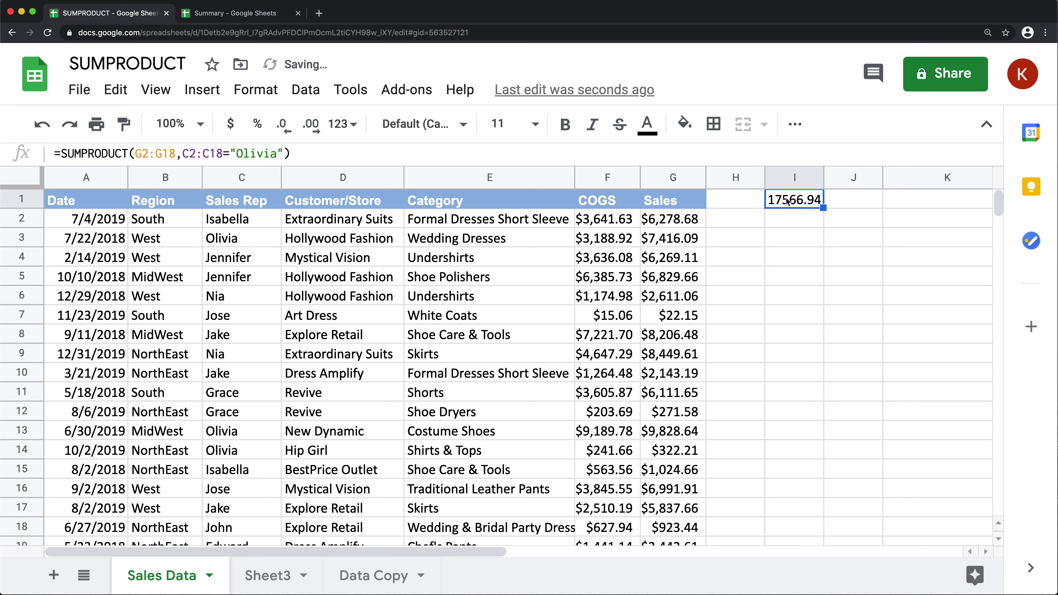
double_click(811, 203)
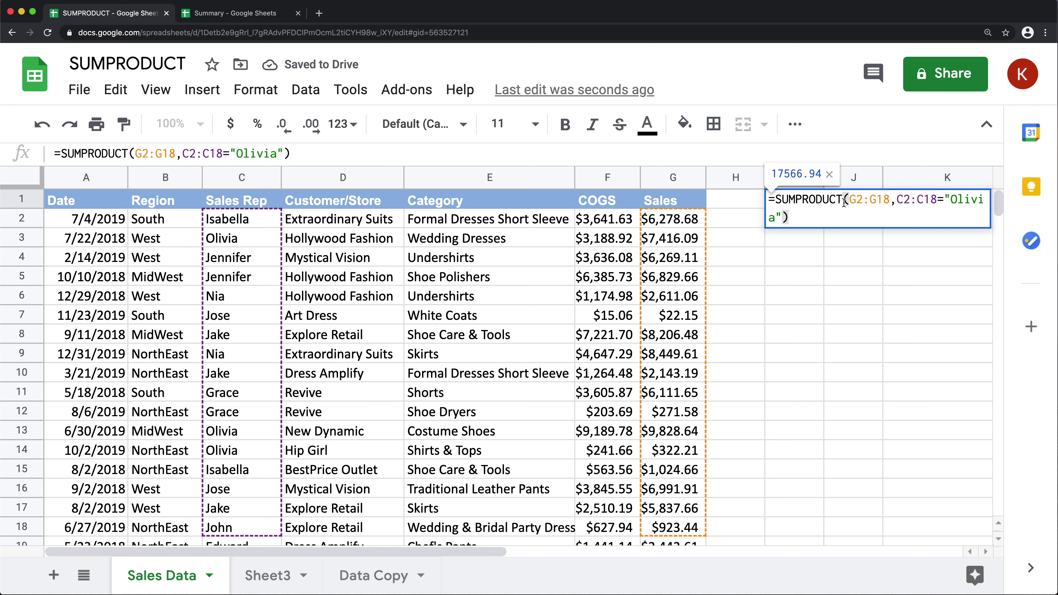
left_click_drag(940, 198, 781, 219)
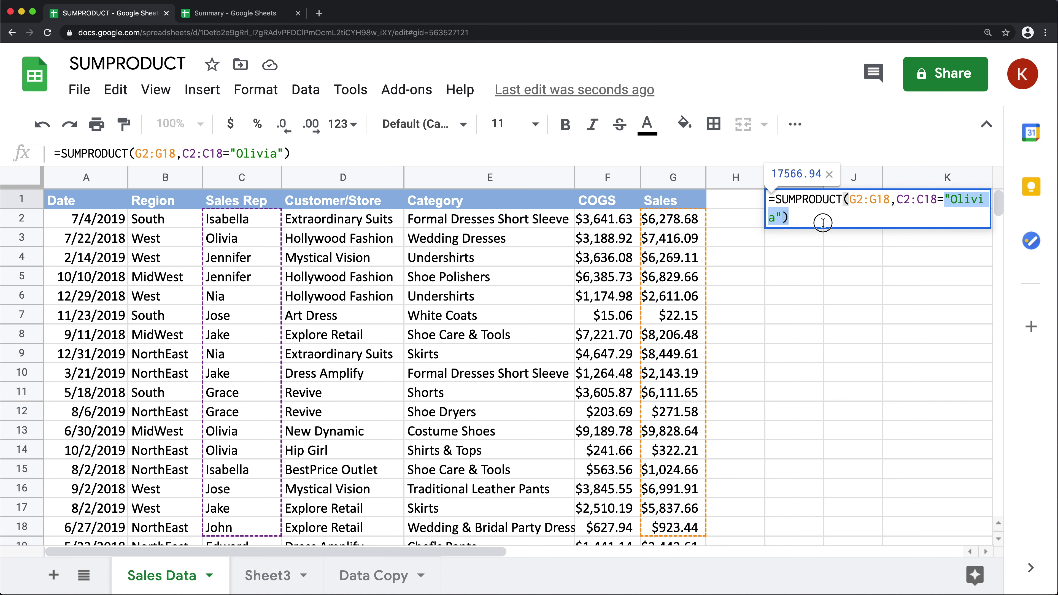
scroll(782, 219, "right", 5)
key("super+a")
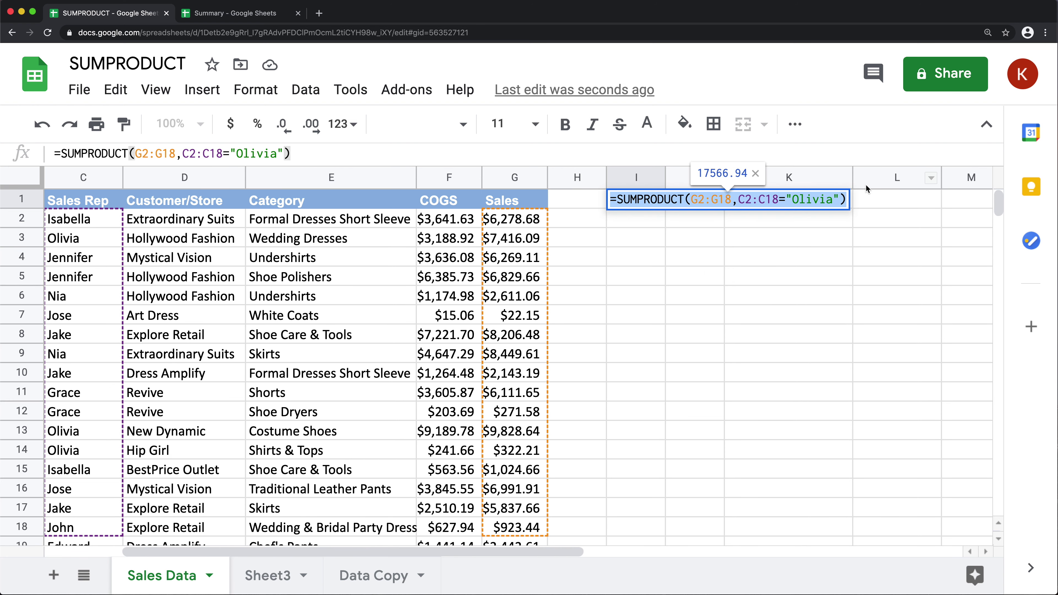
left_click(844, 199)
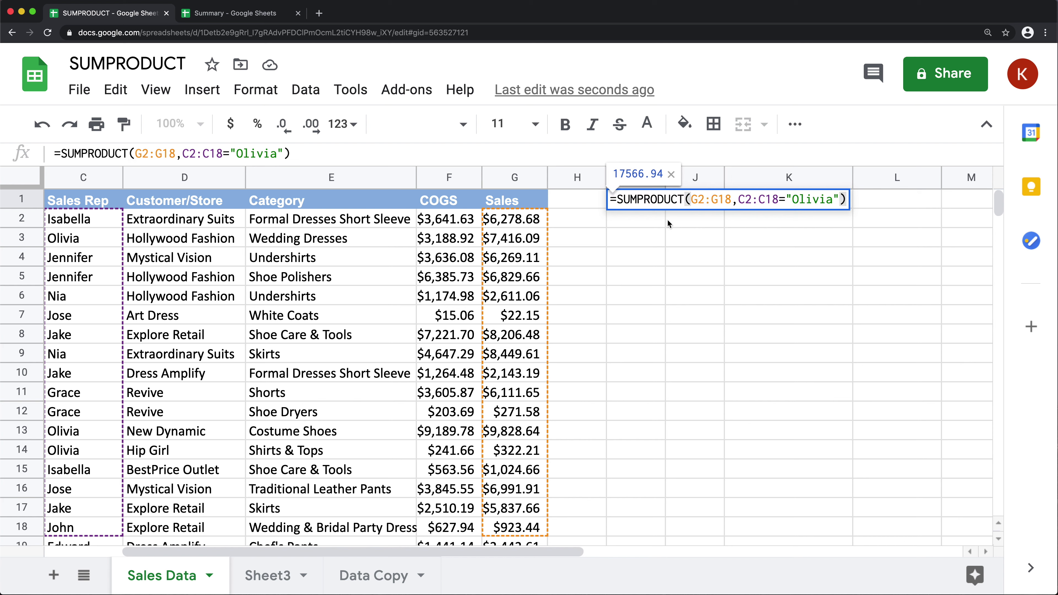
left_click(632, 222)
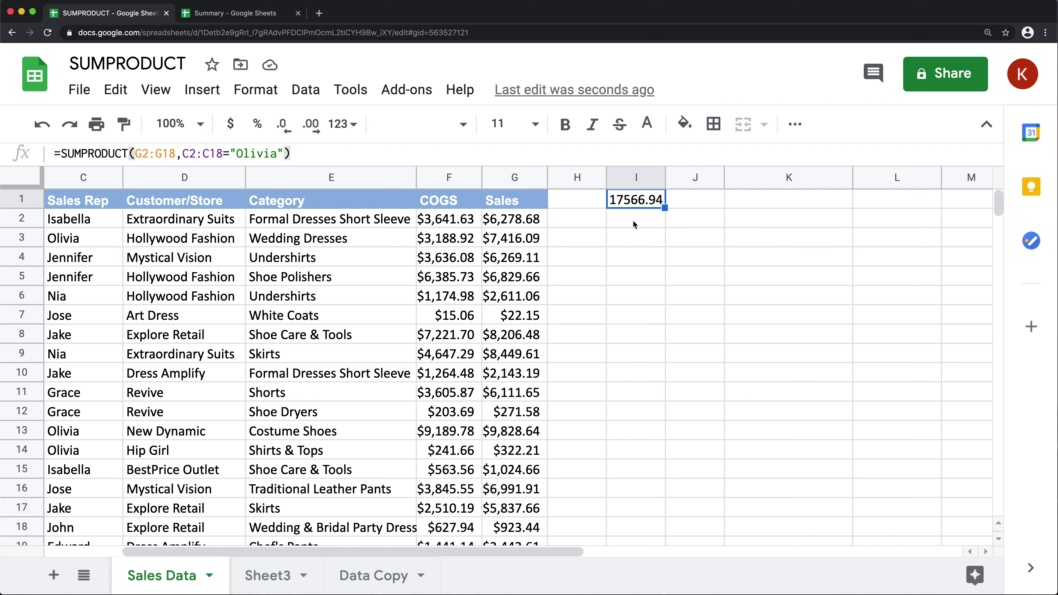
- Enter =SUMIFS(G2:G18,C2:C18,"Olivia") in I2, returning 17566.94
type("=SU")
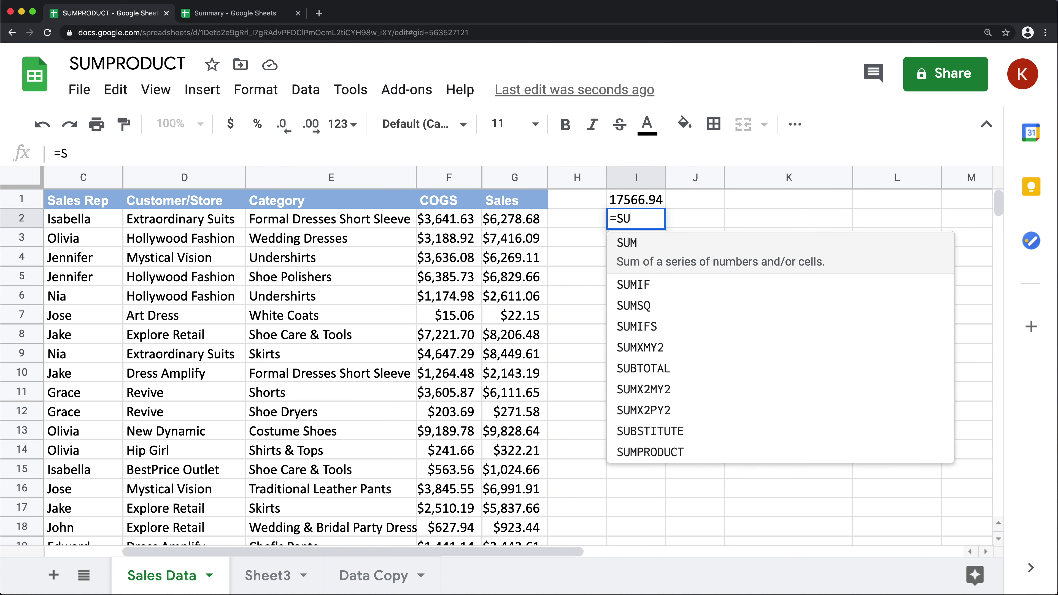
type("MI")
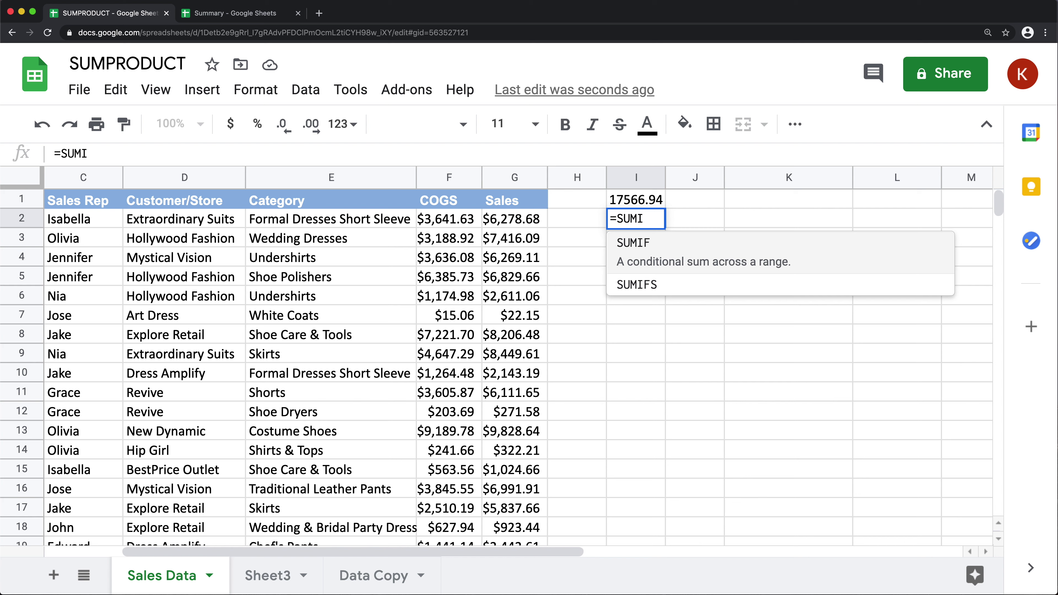
type("FS(")
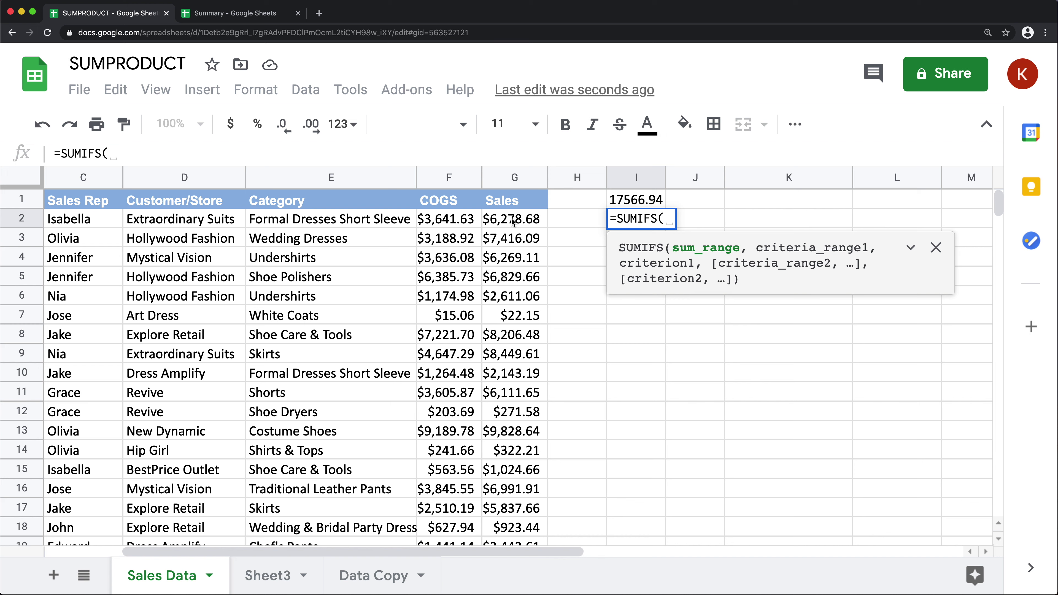
left_click_drag(514, 222, 513, 527)
type(",")
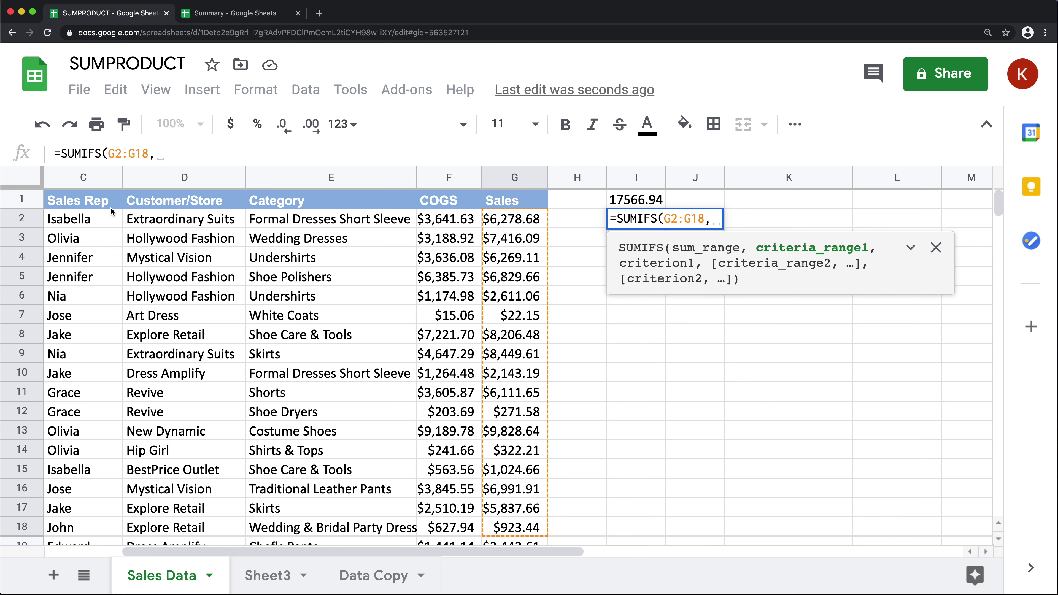
left_click_drag(91, 219, 78, 527)
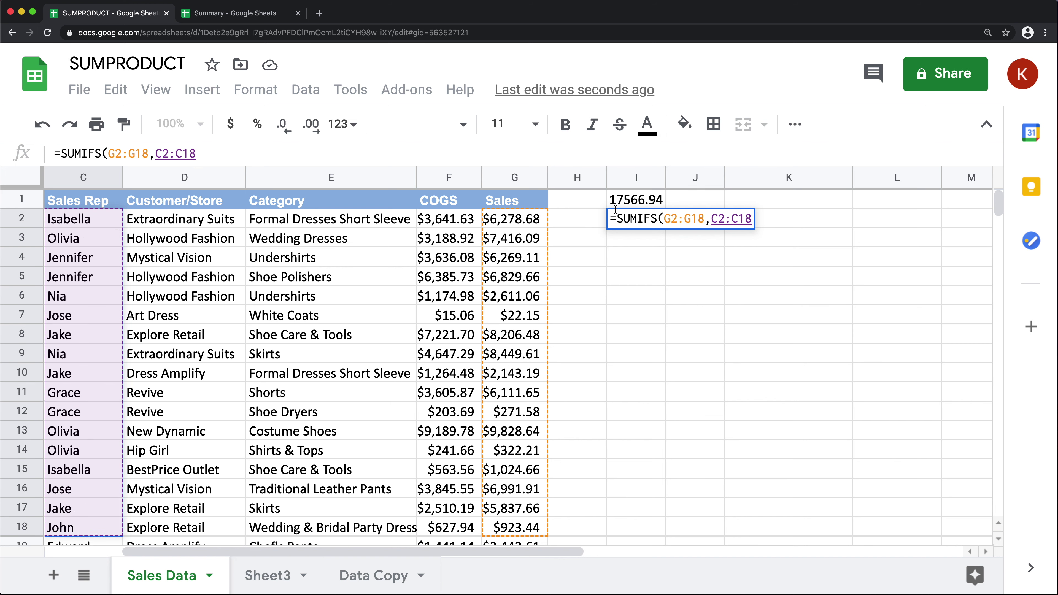
type(", ")
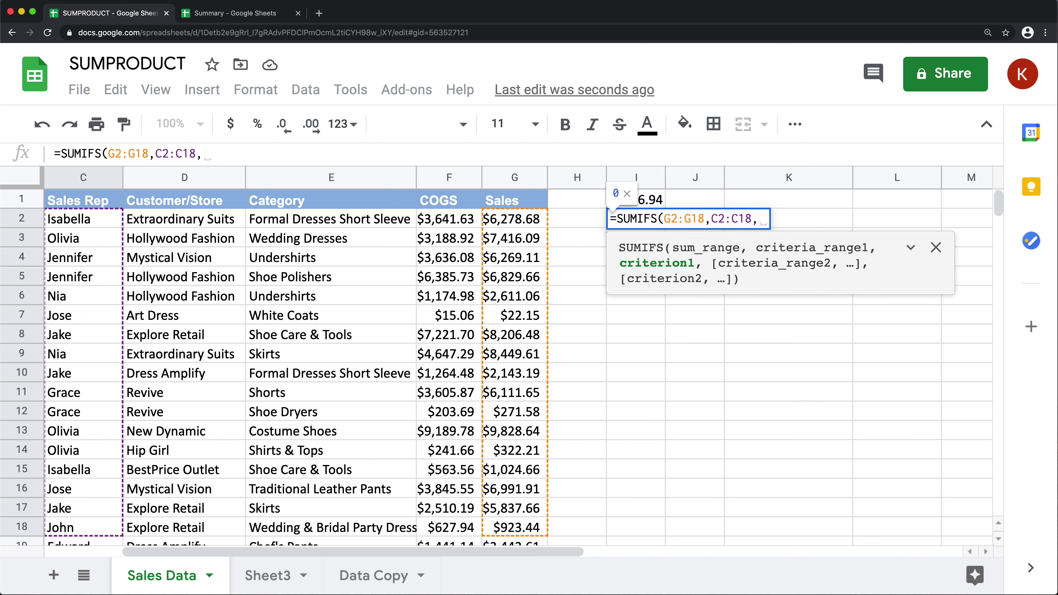
type("\"Olivia")
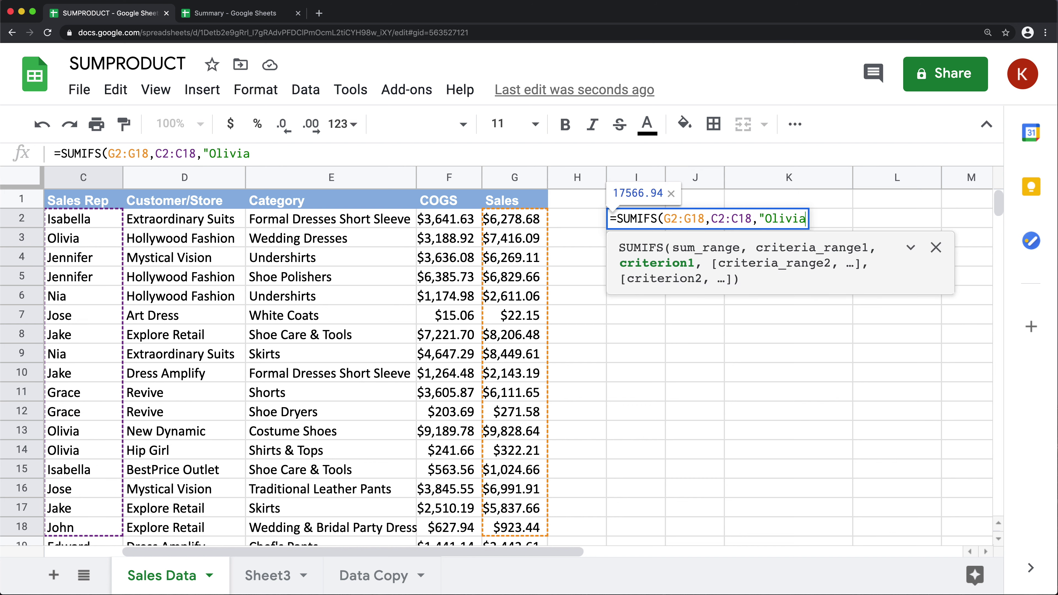
type("\")")
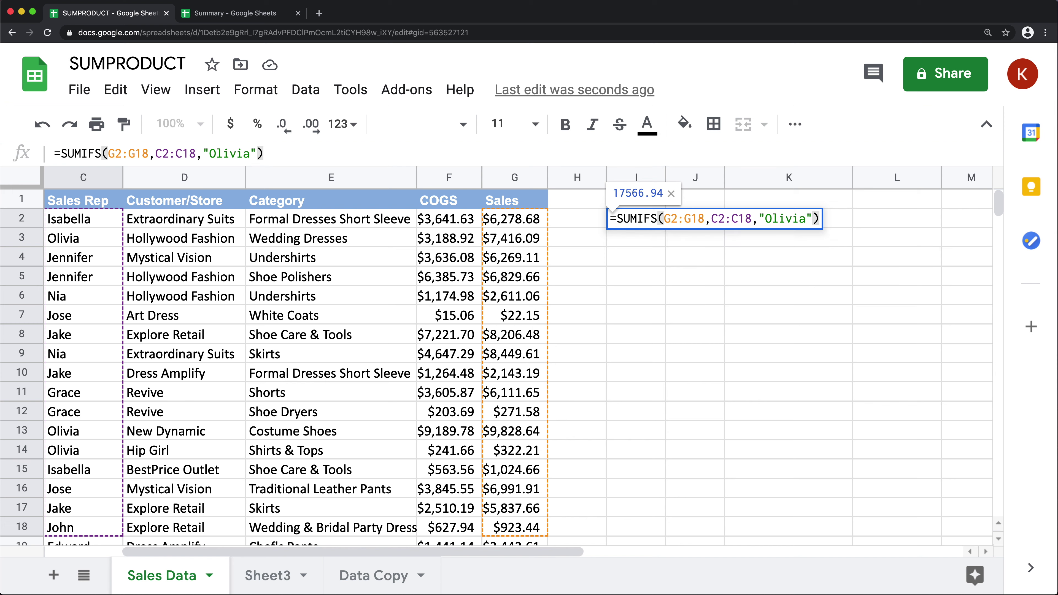
key("Return")
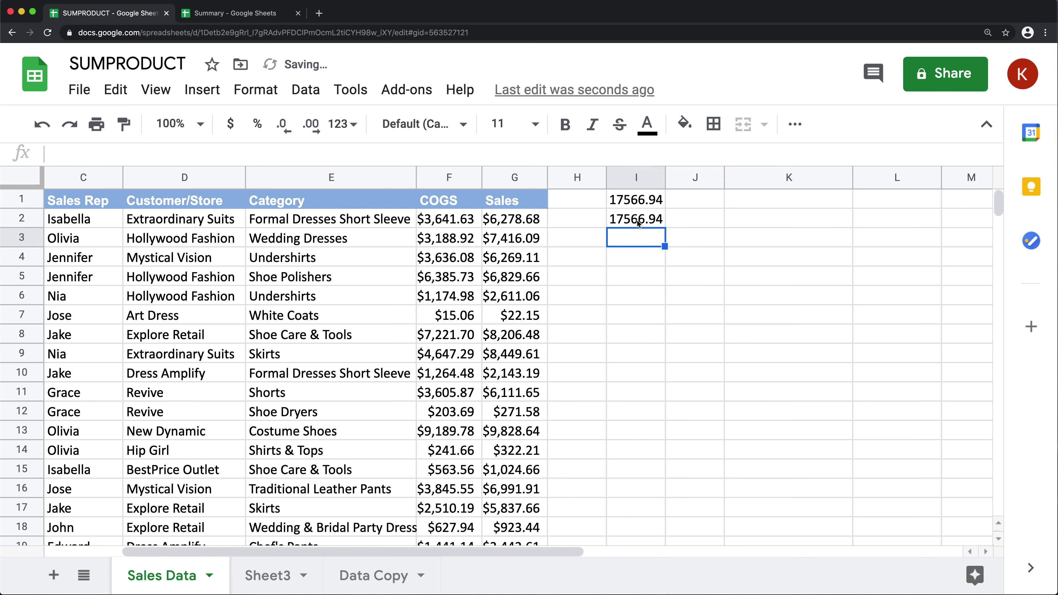
left_click(634, 227)
double_click(641, 221)
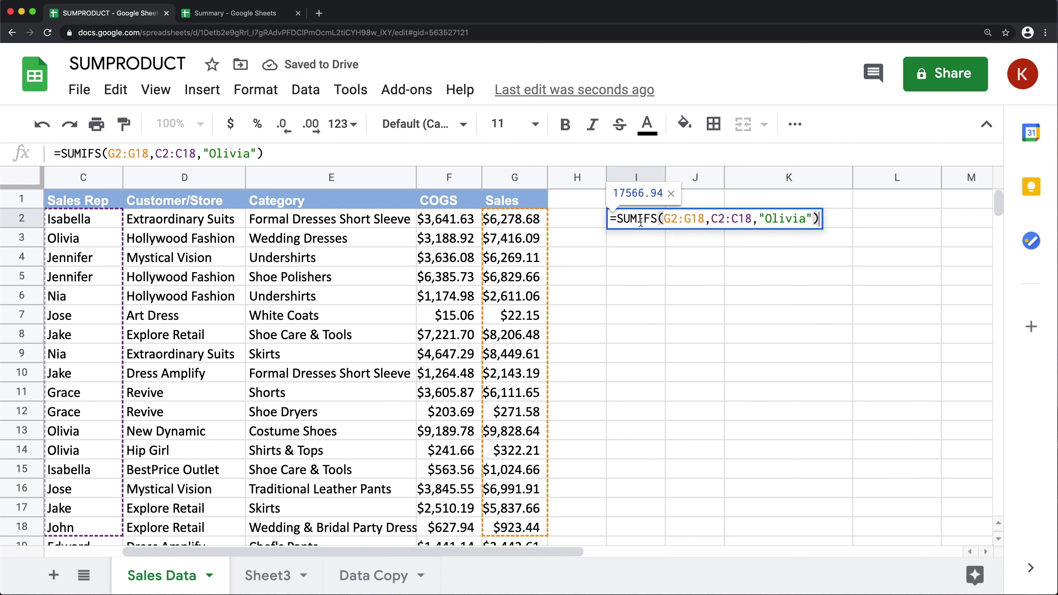
left_click_drag(765, 220, 820, 220)
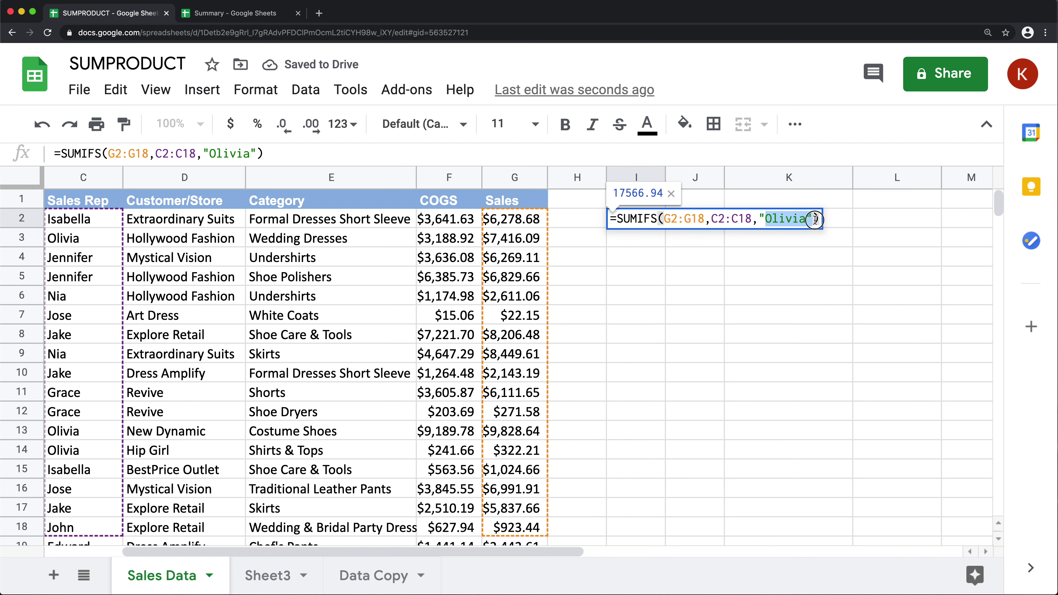
key("Escape")
left_click(652, 202)
double_click(651, 202)
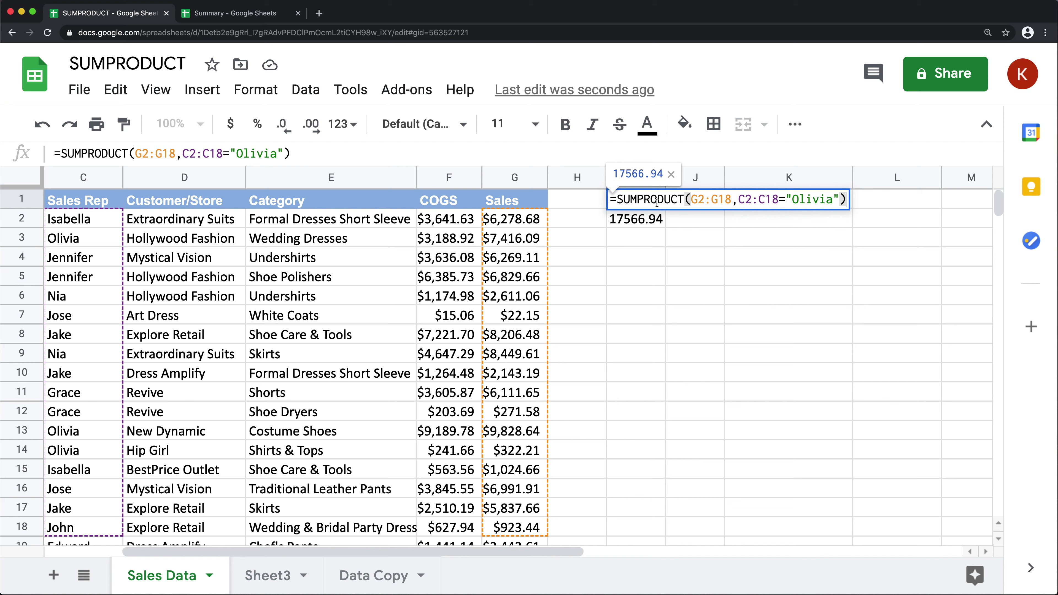
key("Escape")
left_click(630, 221)
double_click(630, 221)
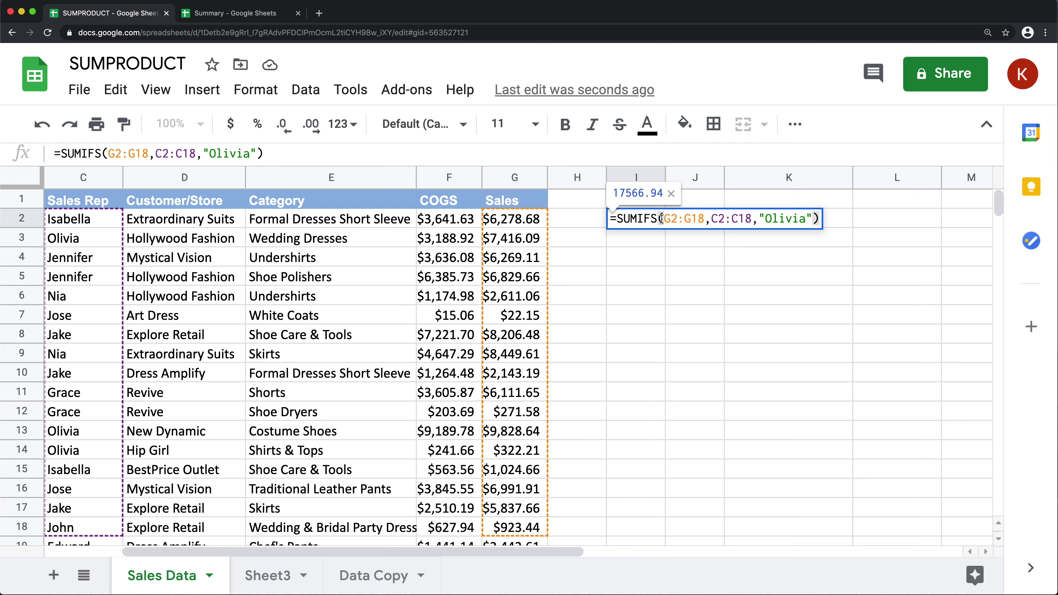
left_click_drag(666, 219, 822, 220)
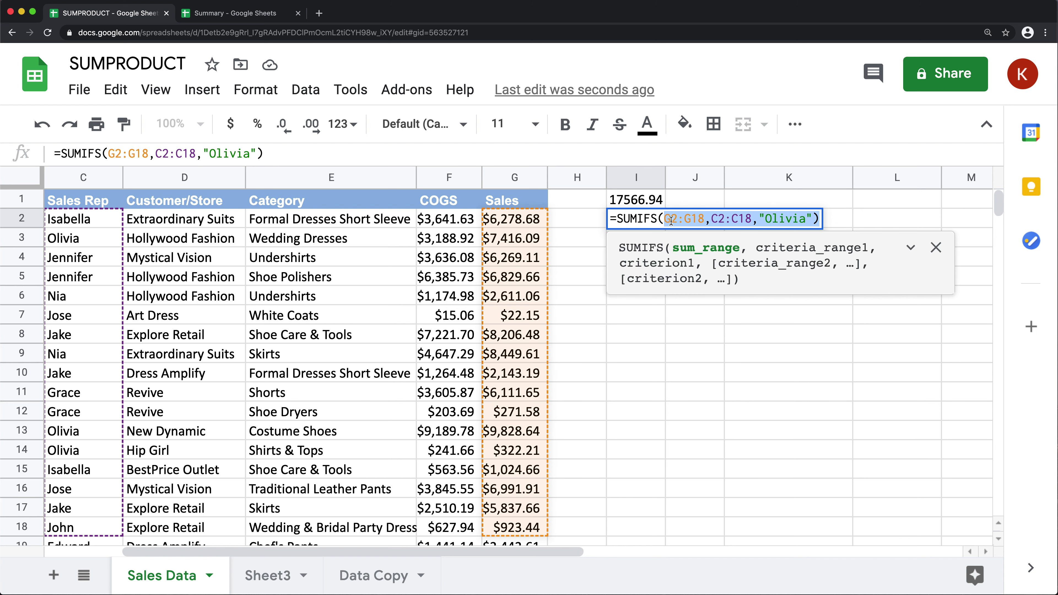
left_click(668, 219)
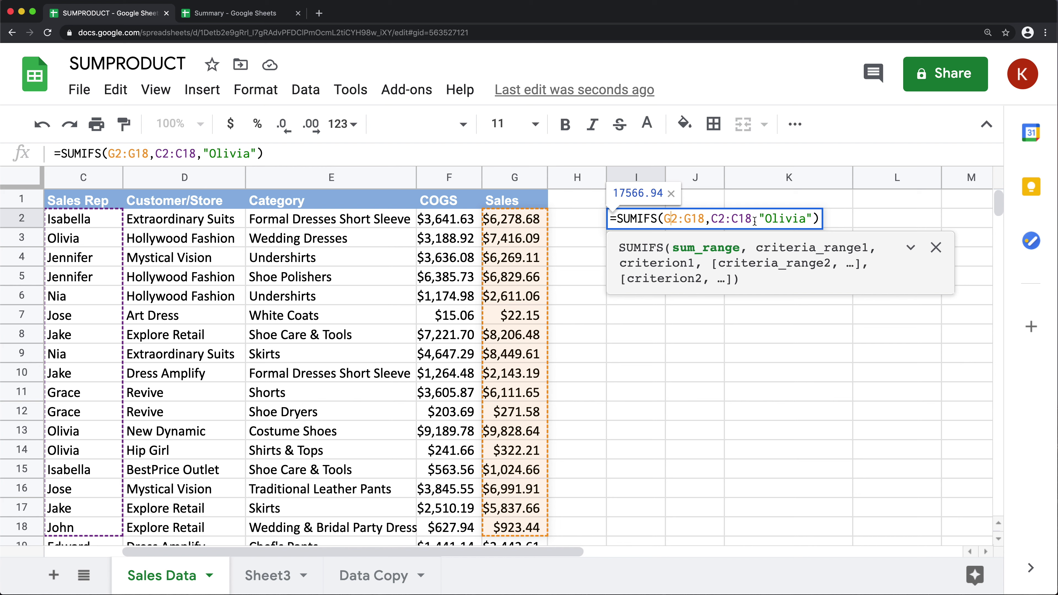
left_click_drag(754, 220, 711, 220)
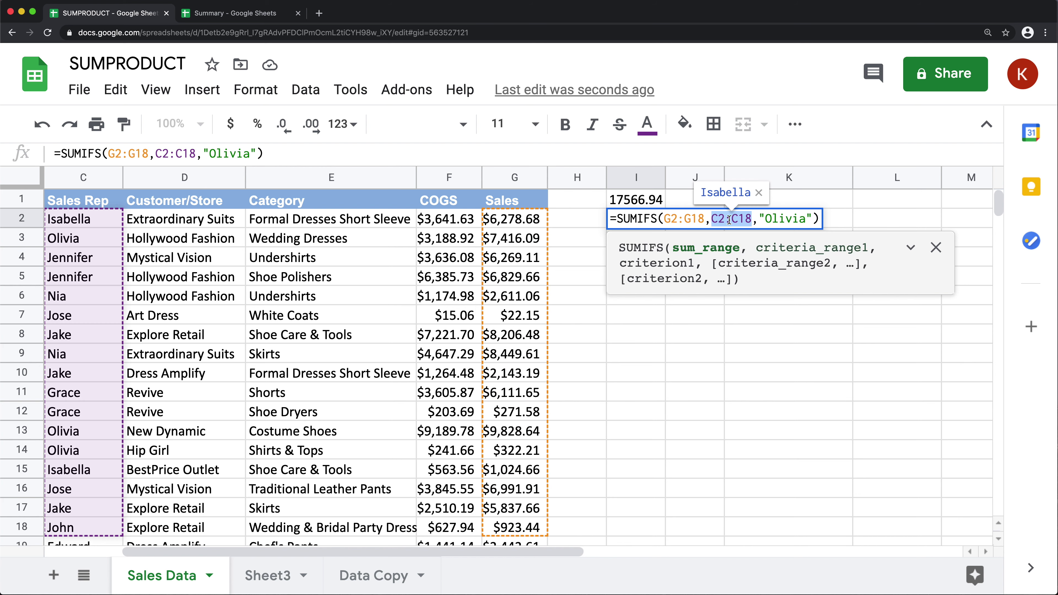
left_click(760, 221)
left_click(780, 219)
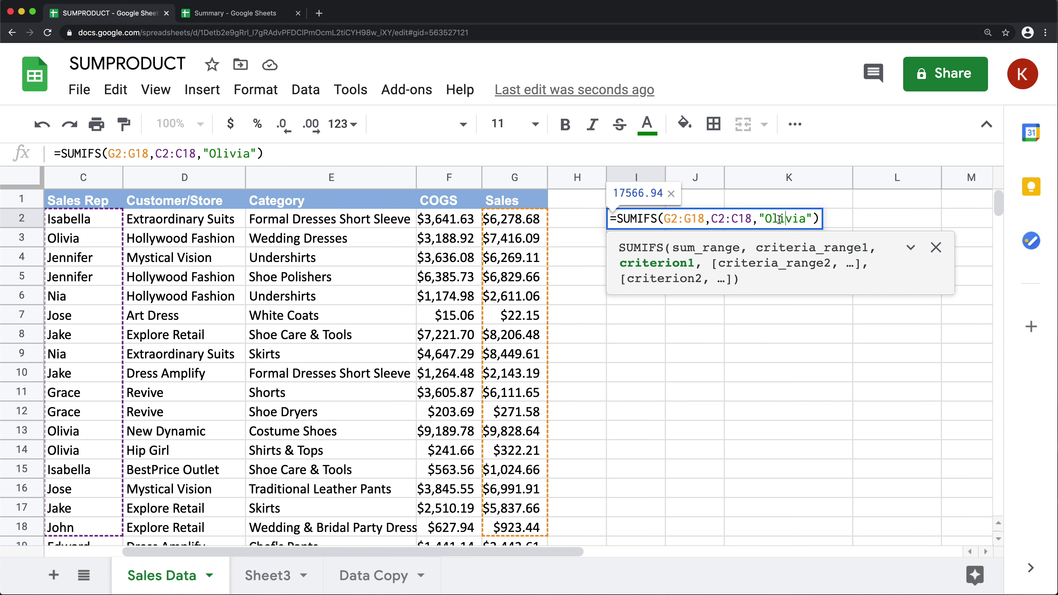
key("Escape")
key("Up")
key("Return")
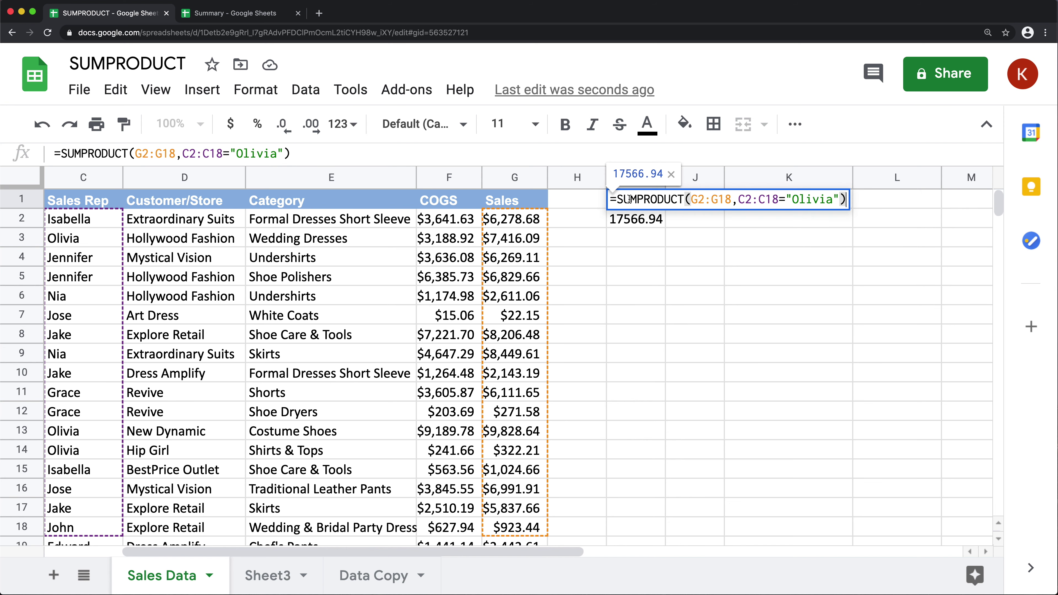
left_click_drag(779, 200, 788, 201)
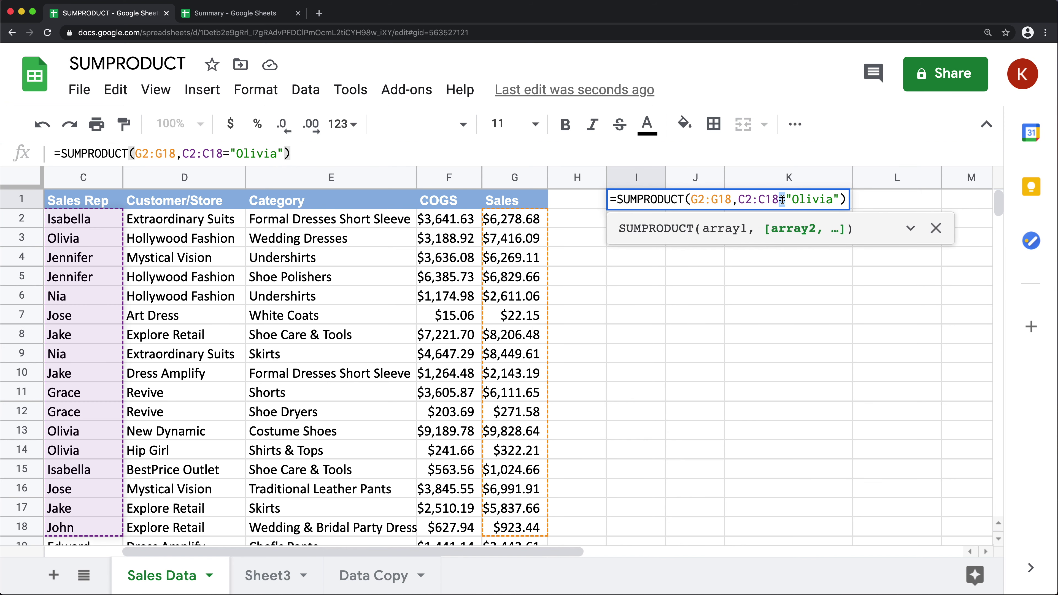
left_click(789, 201)
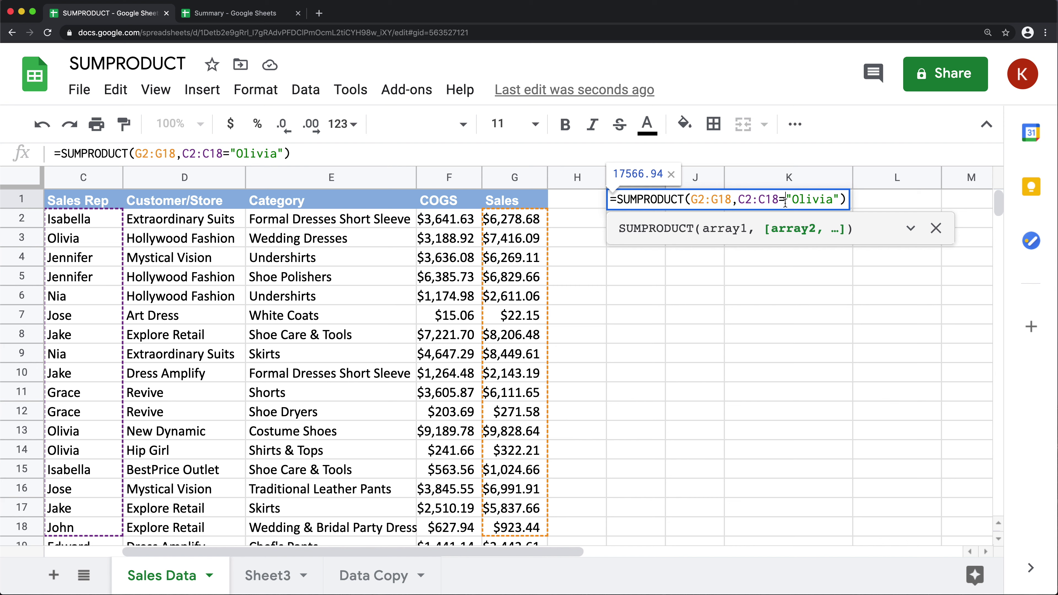
key("Return")
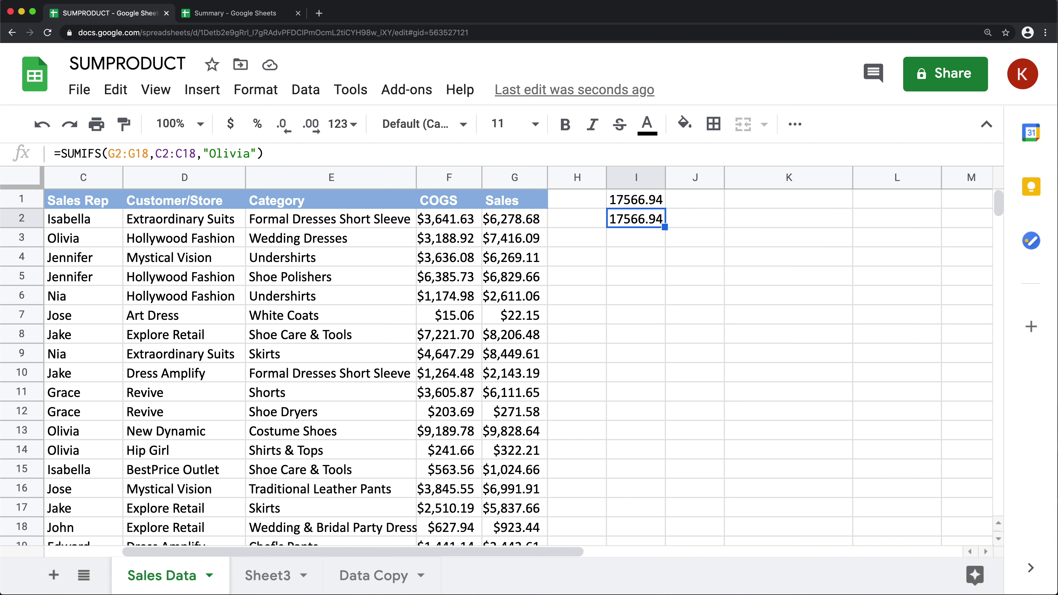
double_click(647, 202)
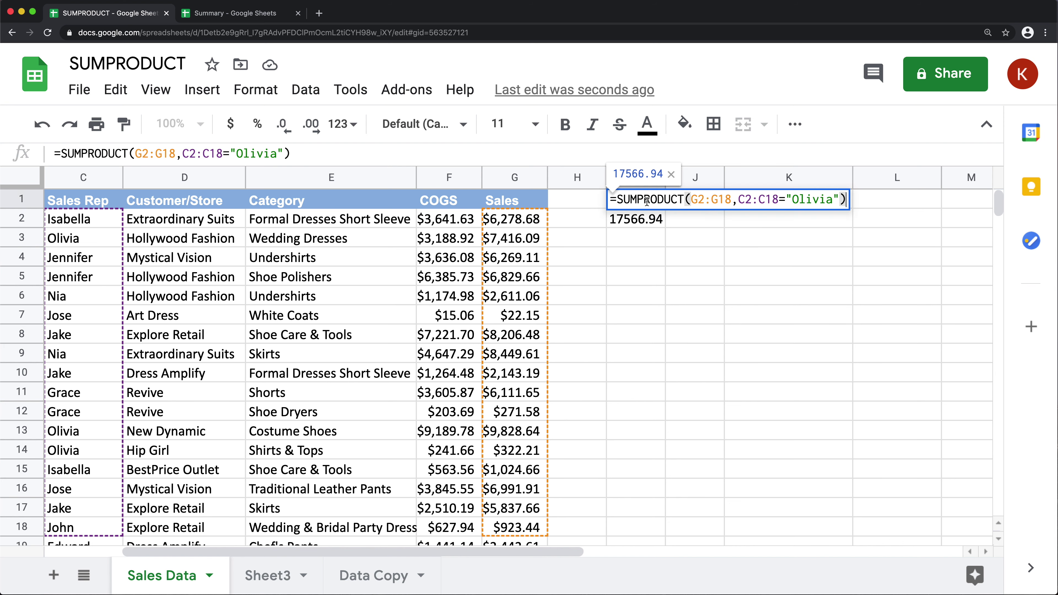
left_click(642, 217)
double_click(642, 219)
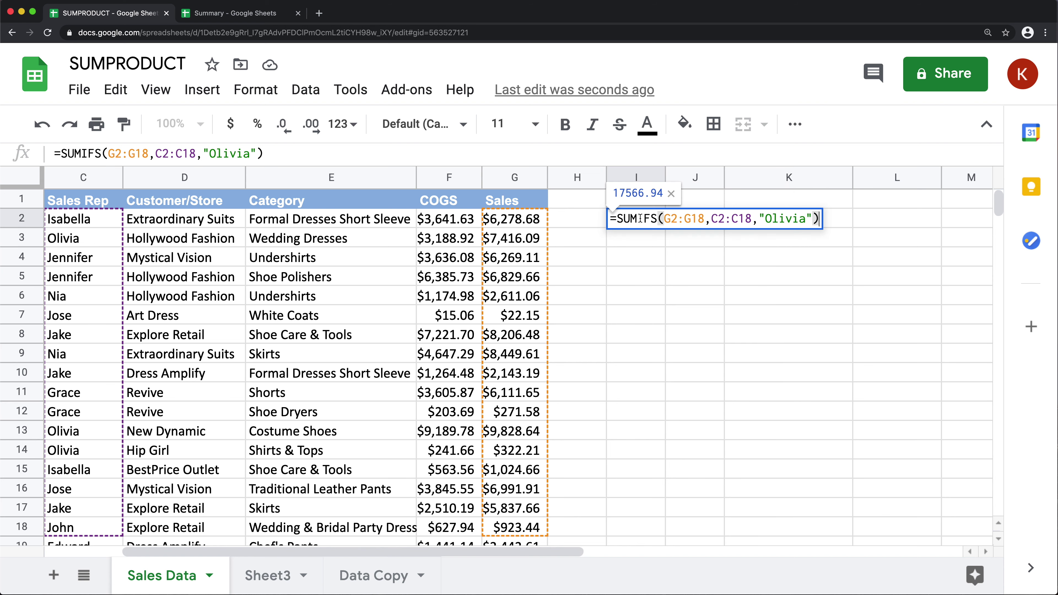
key("Escape")
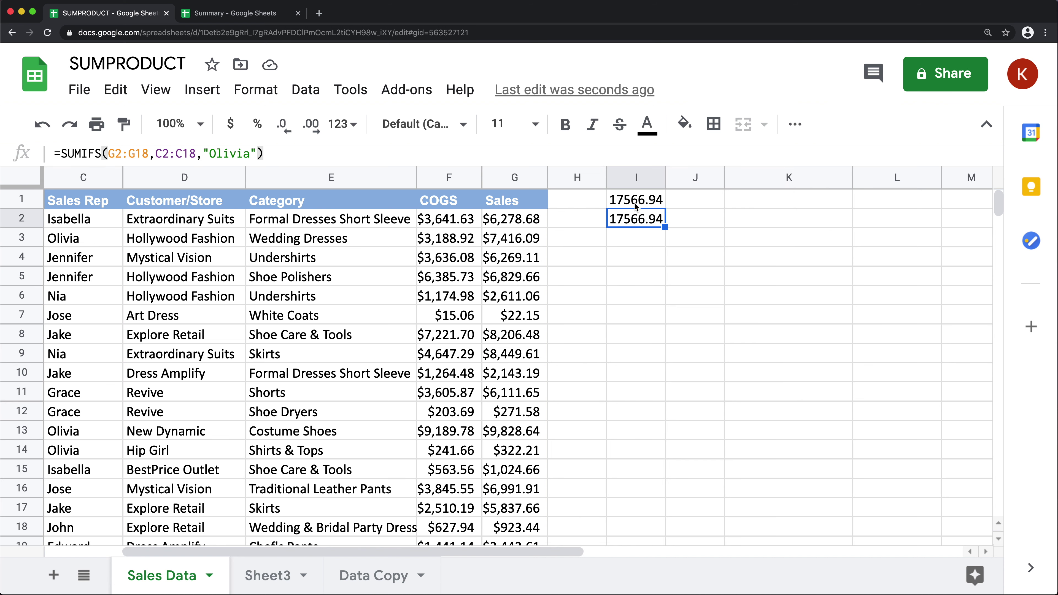
left_click(638, 201)
double_click(638, 202)
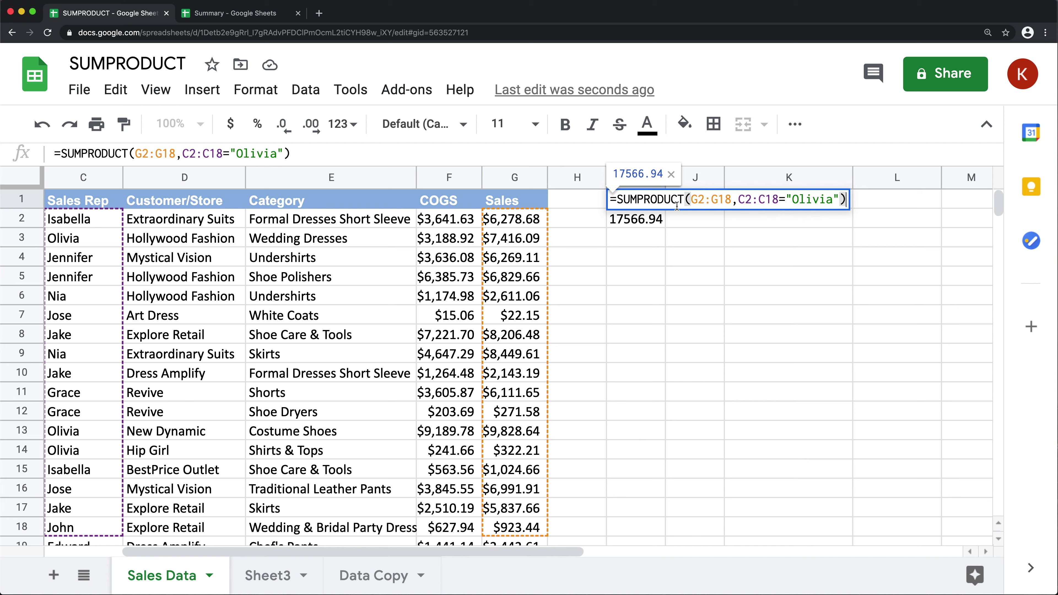
key("Escape")
double_click(645, 219)
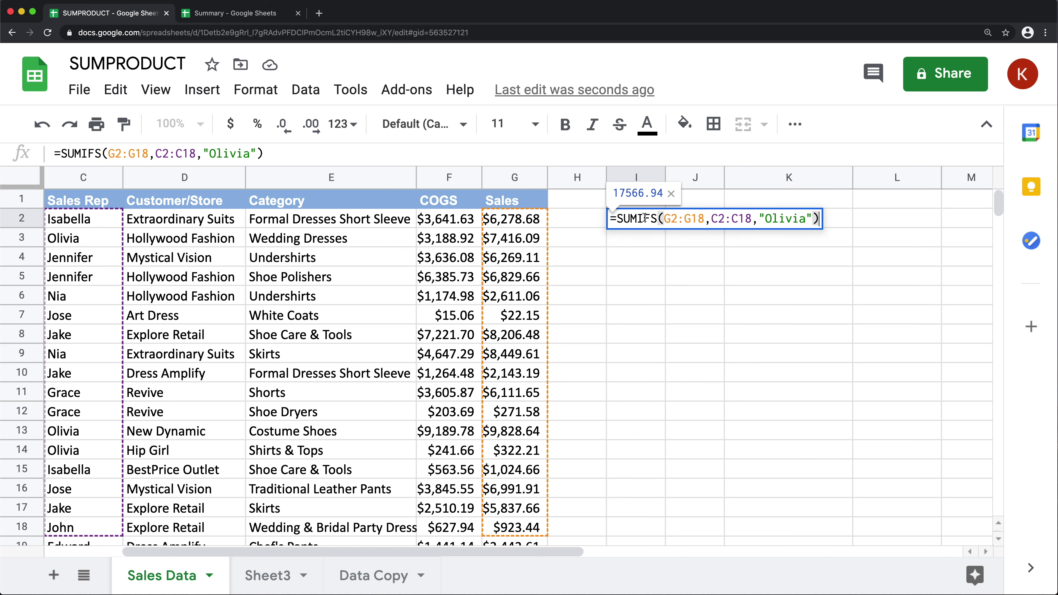
left_click_drag(667, 218, 708, 218)
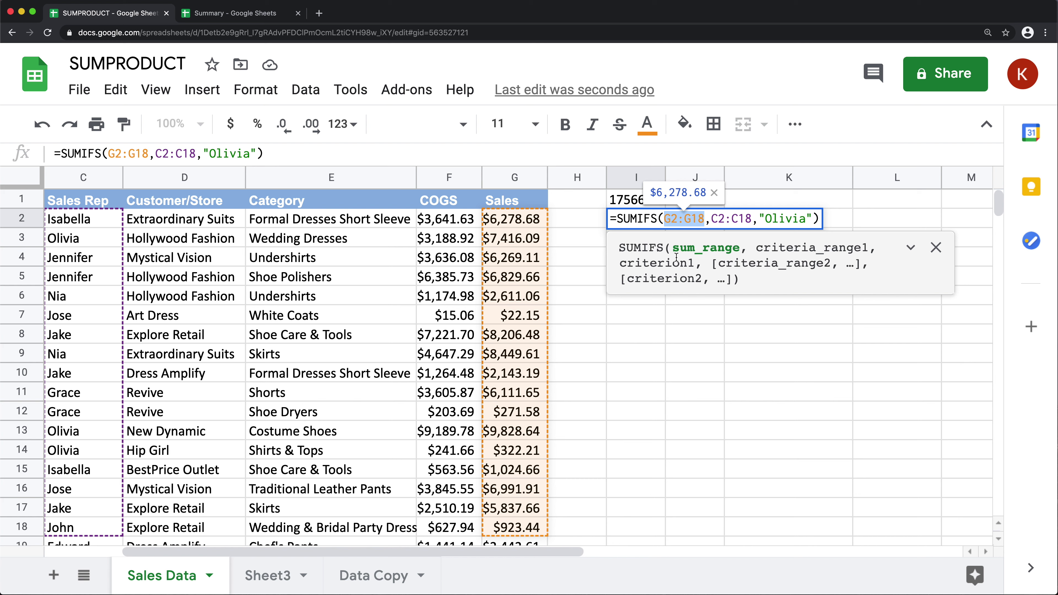
key("Left")
key("Left")
key("Left")
key("Left")
key("Left")
key("Left")
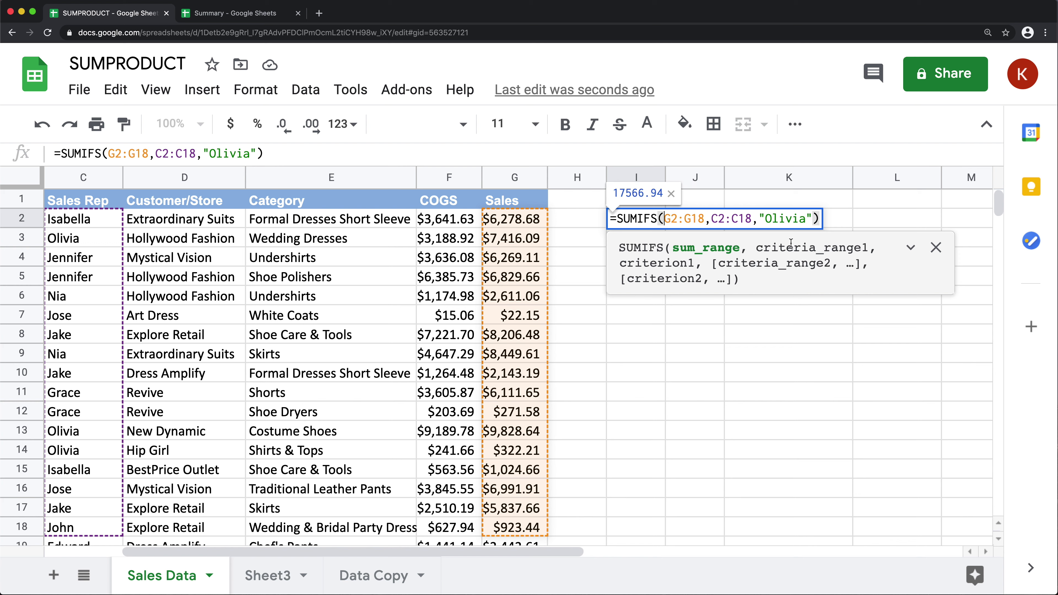
type("{")
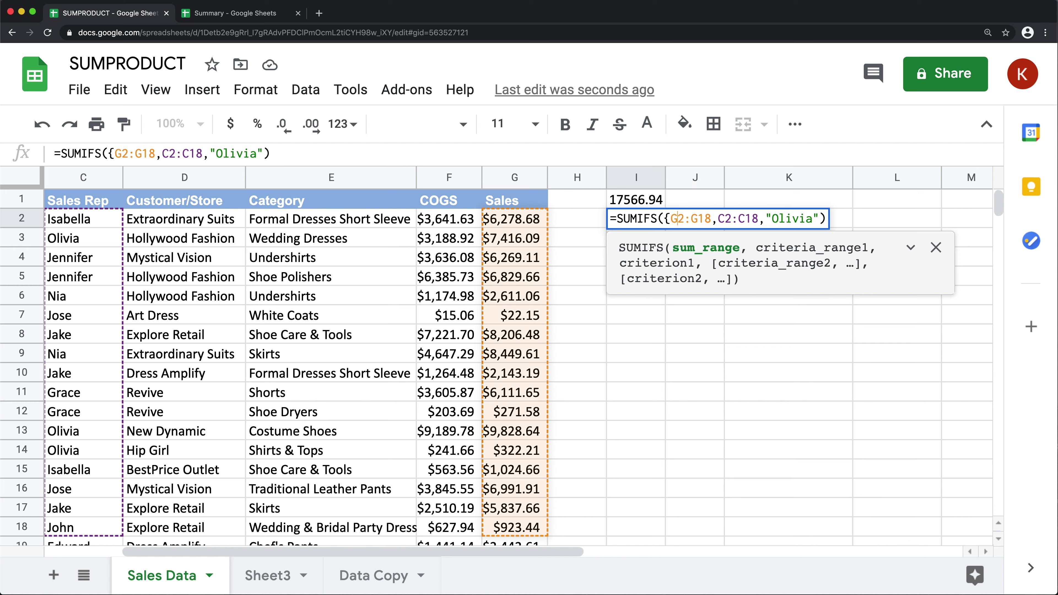
key("Right")
type("}")
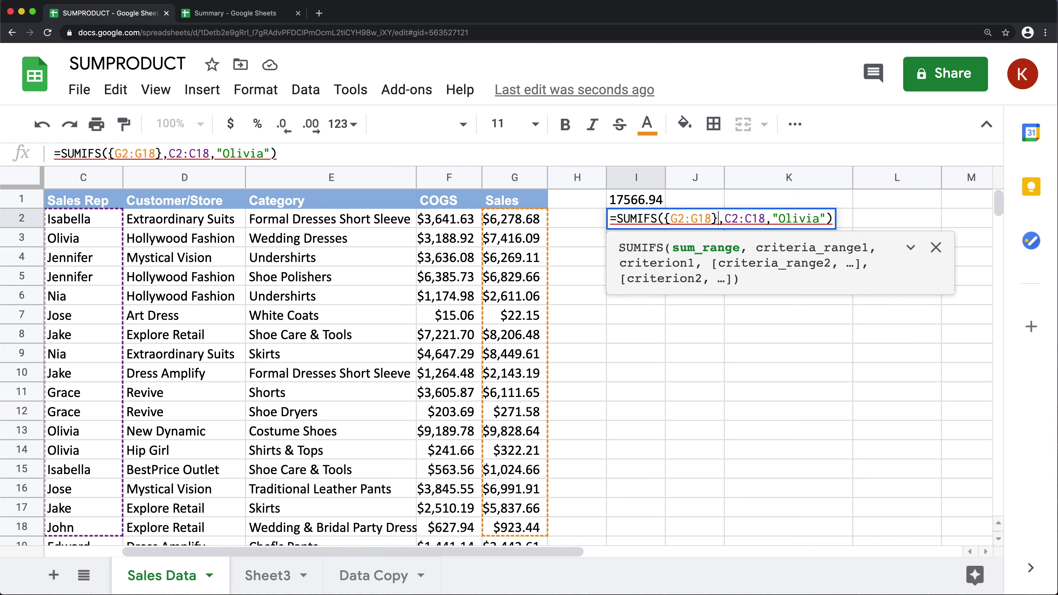
key("Return")
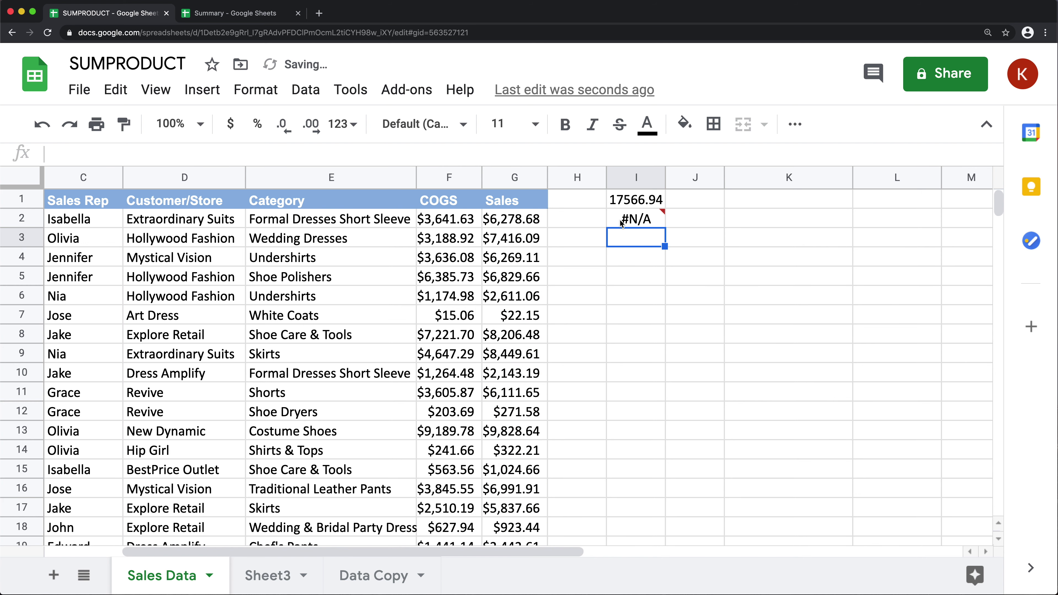
left_click(653, 222)
left_click_drag(693, 255, 832, 256)
double_click(645, 222)
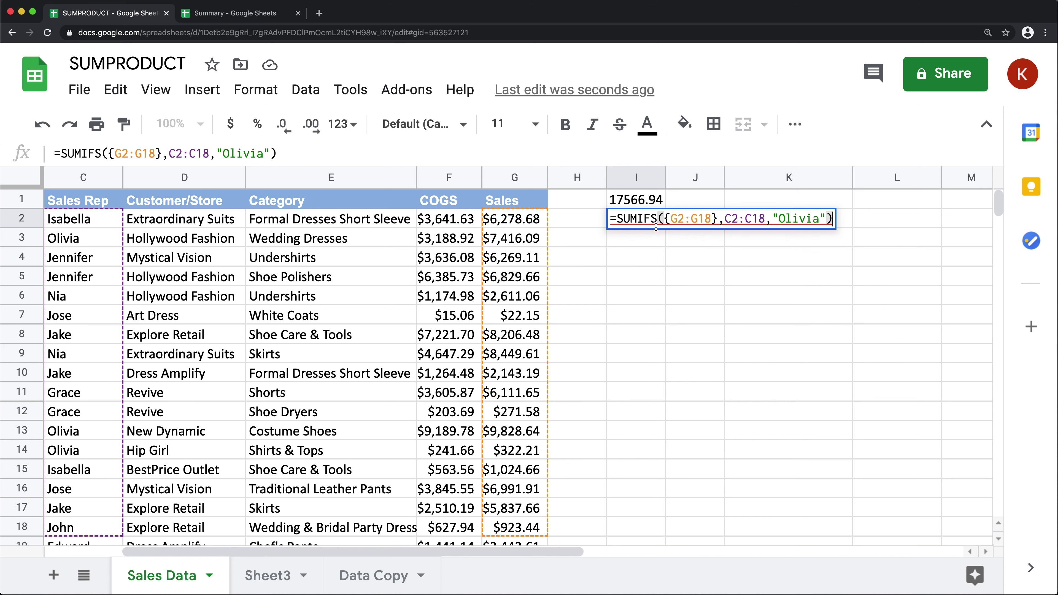
left_click(669, 220)
key("BackSpace")
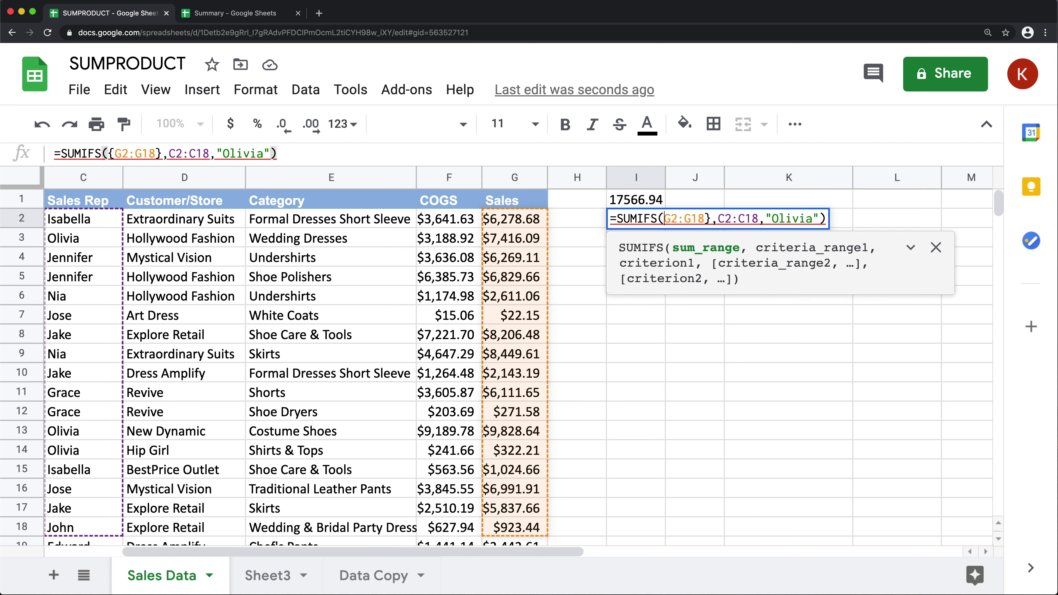
key("Delete")
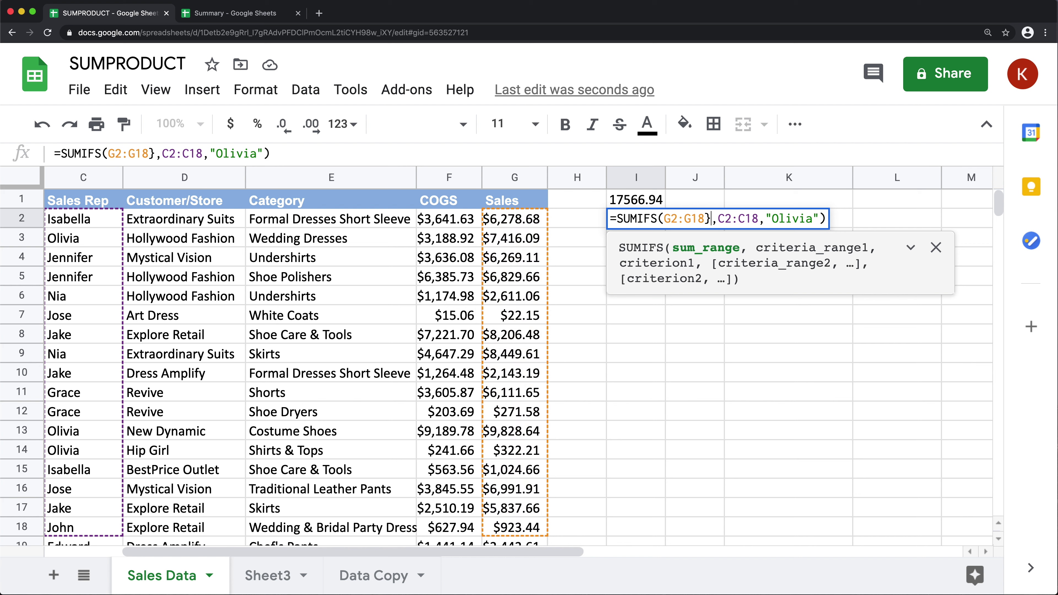
key("Right")
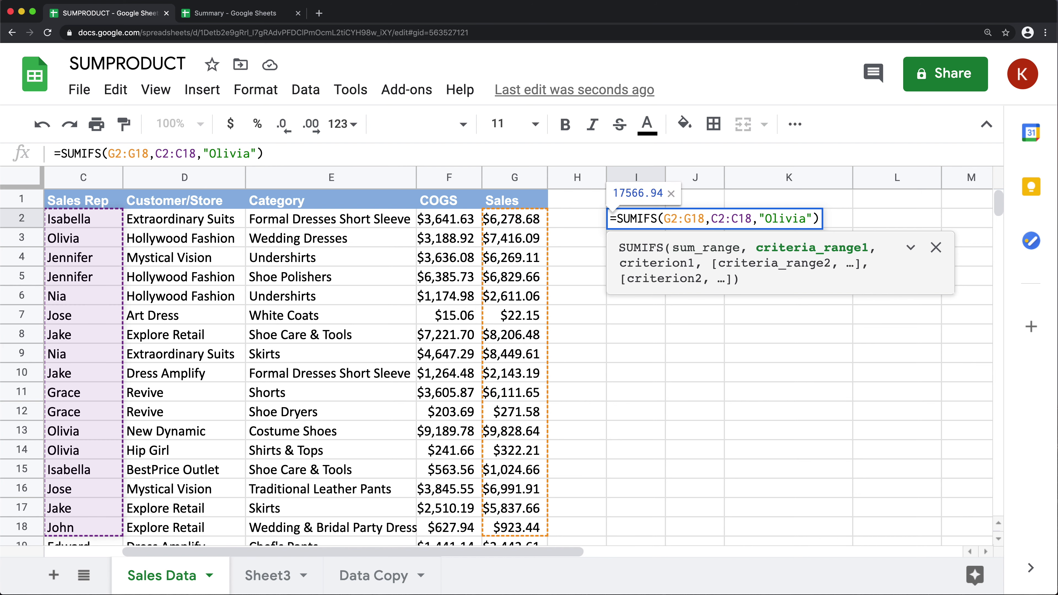
type("{")
left_click(631, 219)
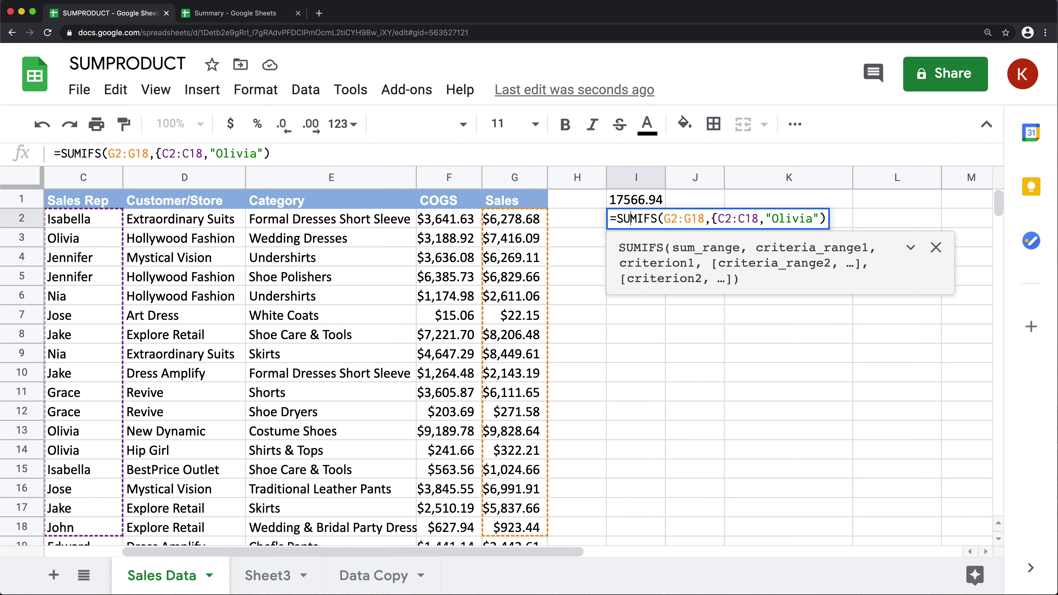
left_click(756, 219)
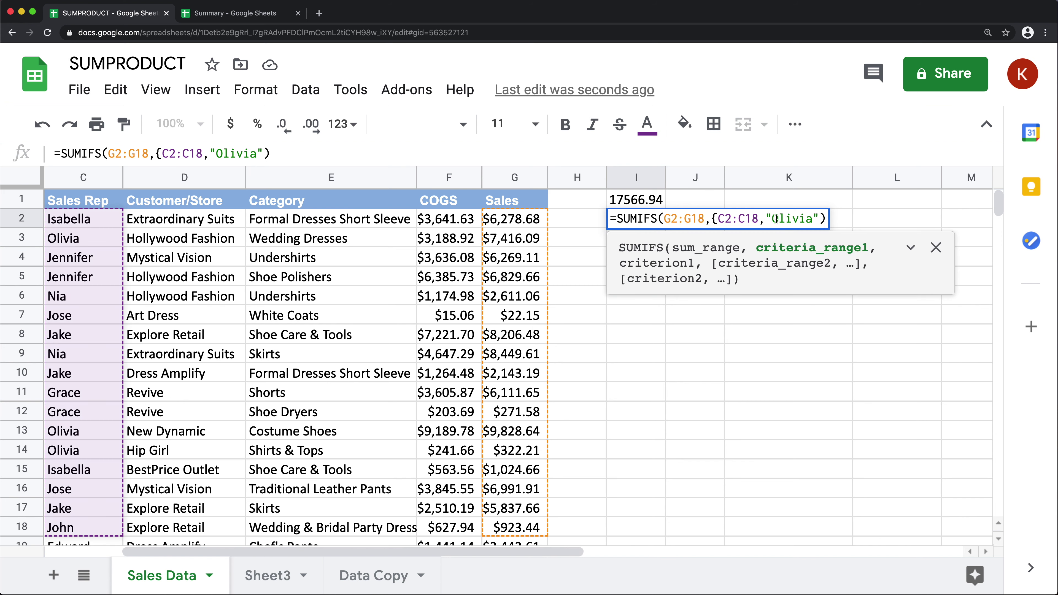
key("Return")
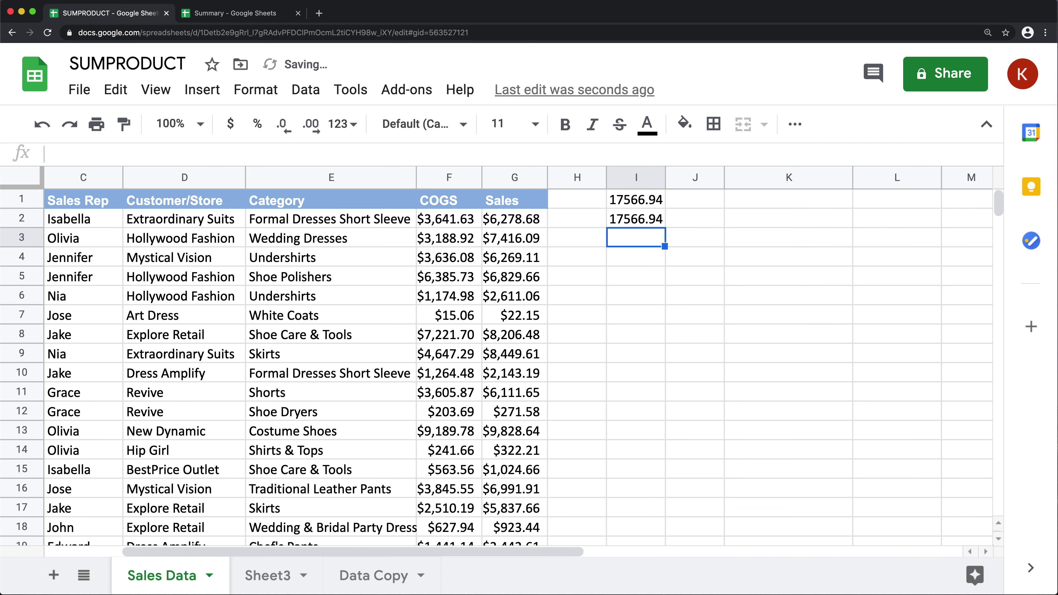
left_click(647, 224)
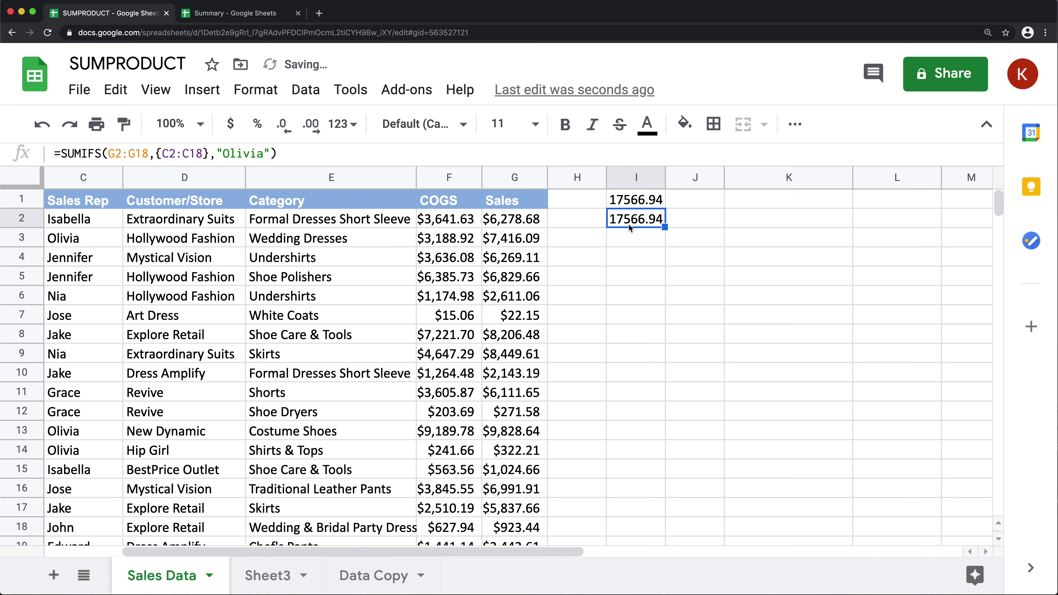
double_click(640, 222)
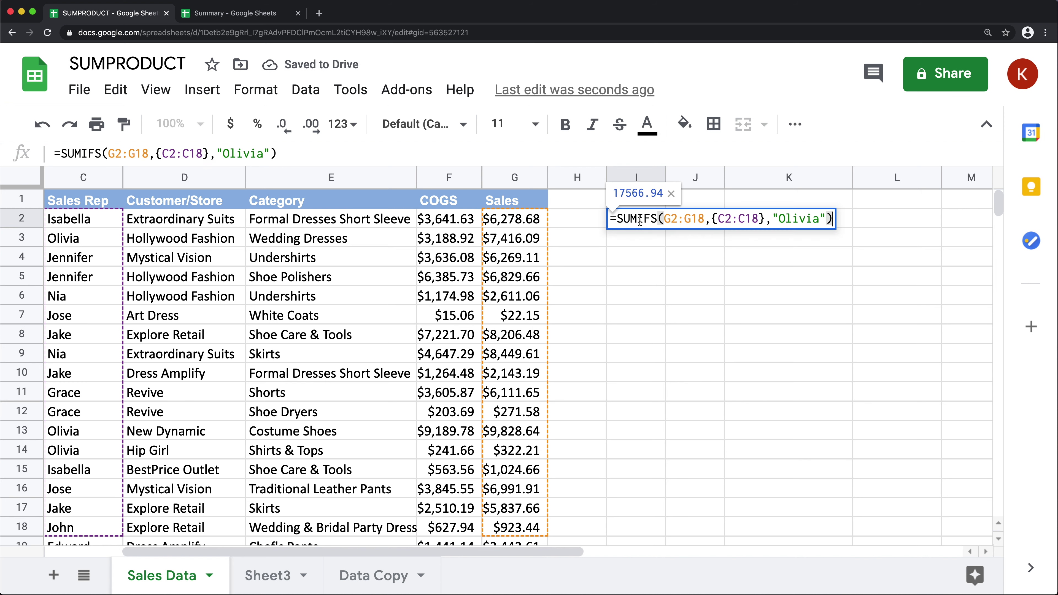
left_click_drag(705, 220, 663, 220)
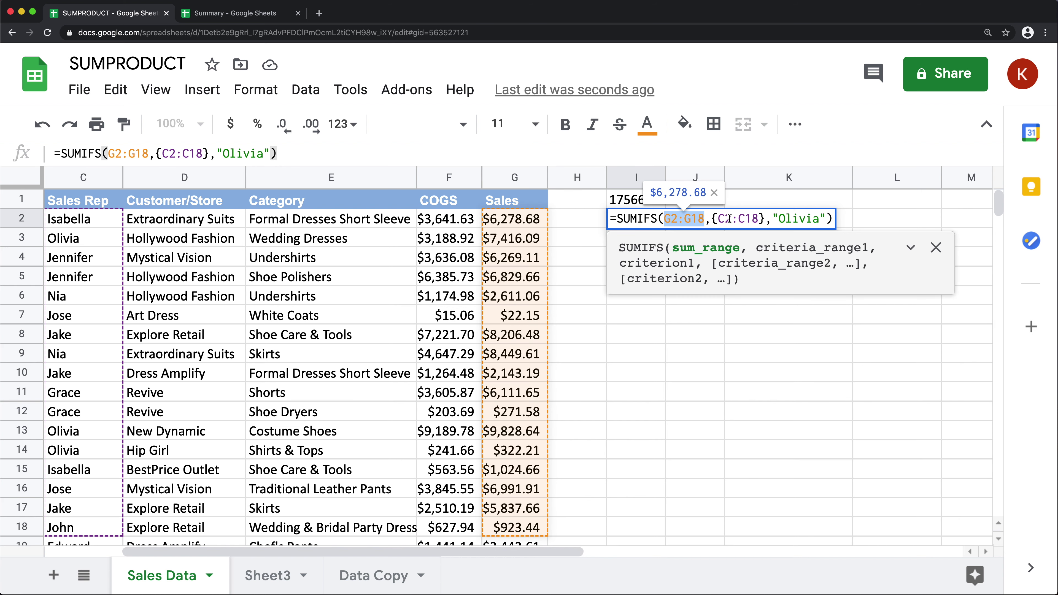
left_click(718, 219)
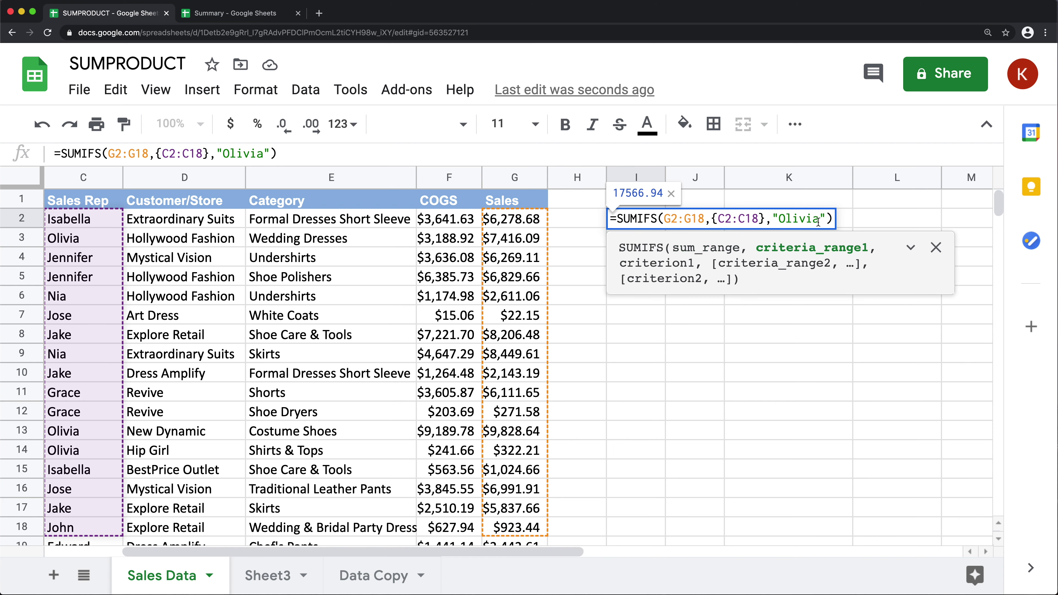
key("BackSpace")
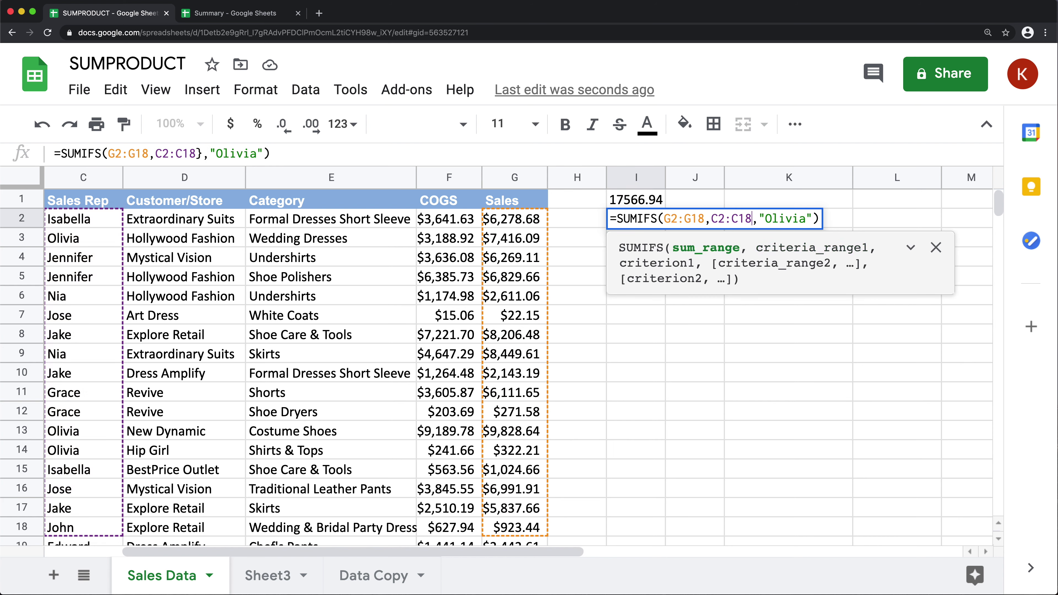
key("Return")
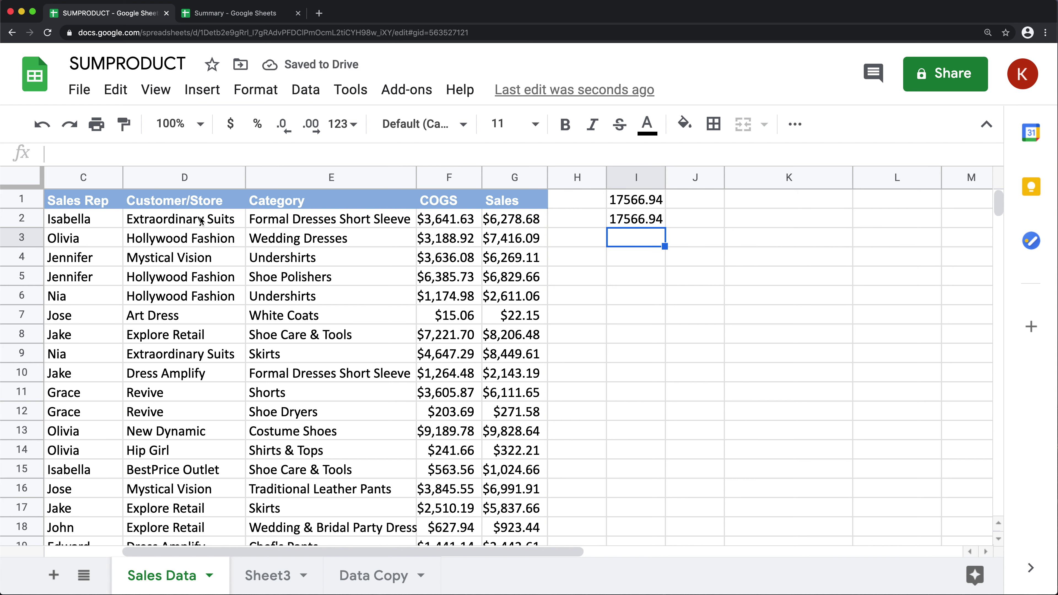
- Select the sales table and review I2's SUMIFS formula without changes
left_click_drag(79, 200, 419, 405)
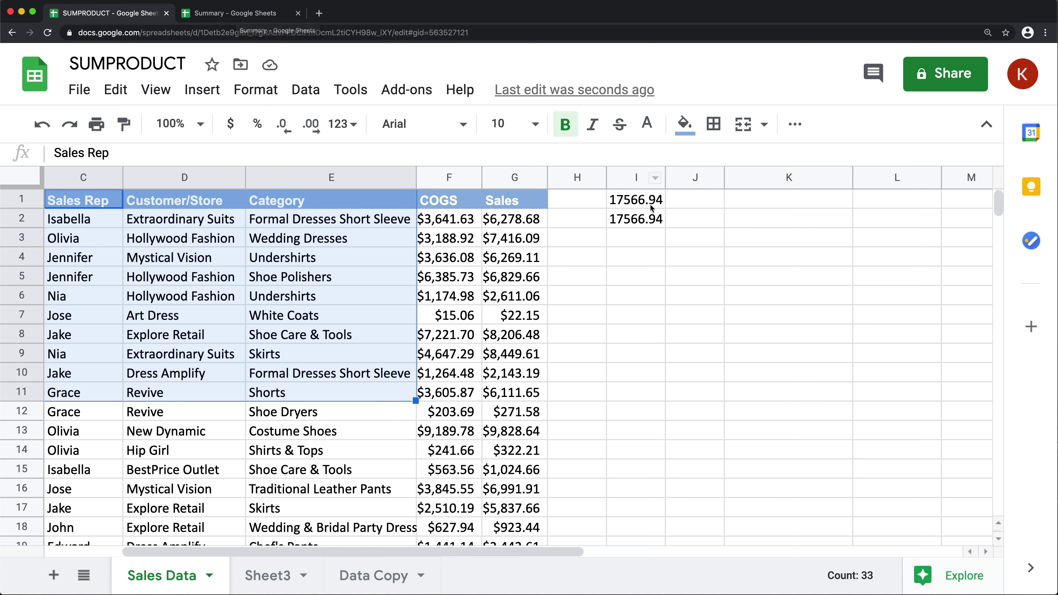
left_click(641, 225)
double_click(639, 225)
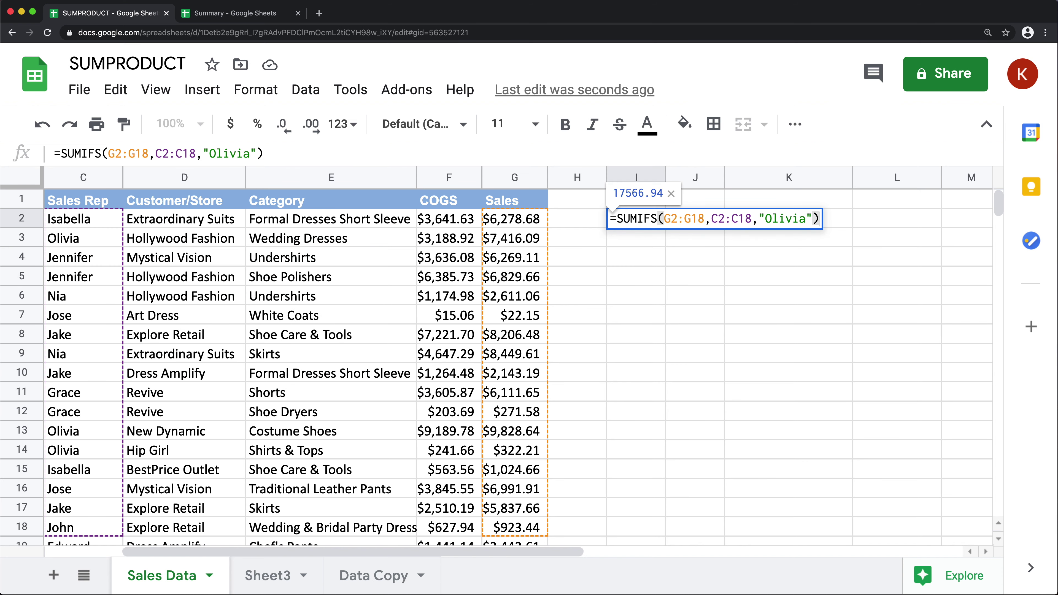
key("Escape")
- Copy the SUMPRODUCT spreadsheet's web address and return to the Summary spreadsheet
left_click(233, 13)
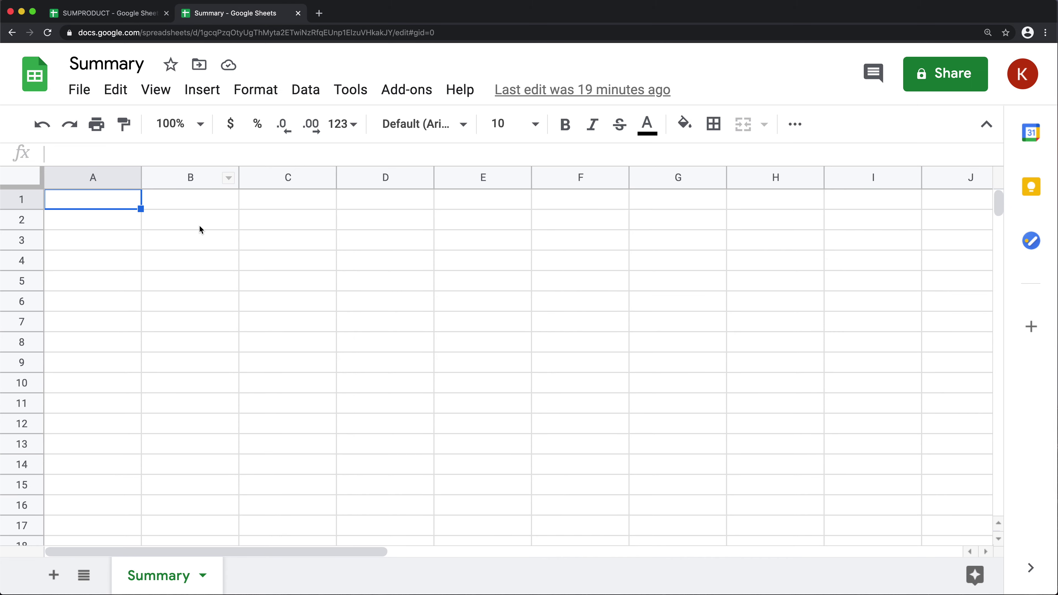
key("super+equal")
key("super+equal")
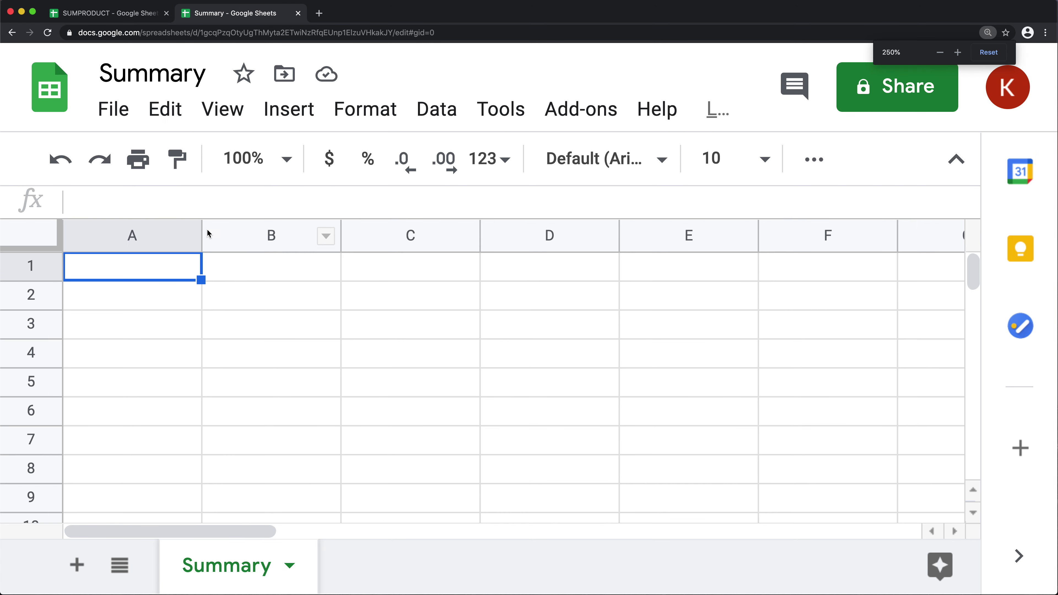
left_click(105, 13)
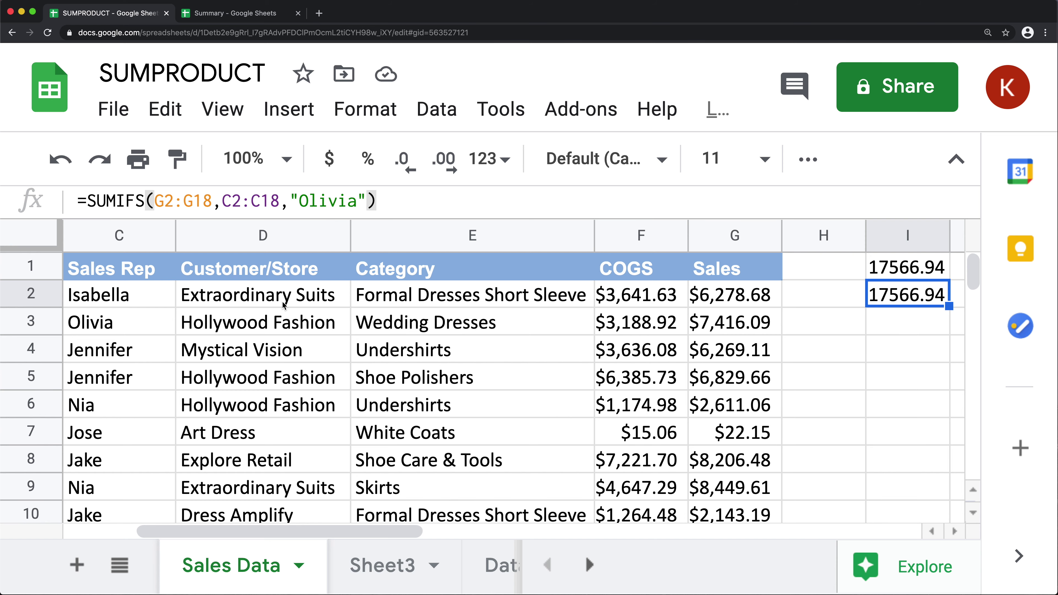
key("super+minus")
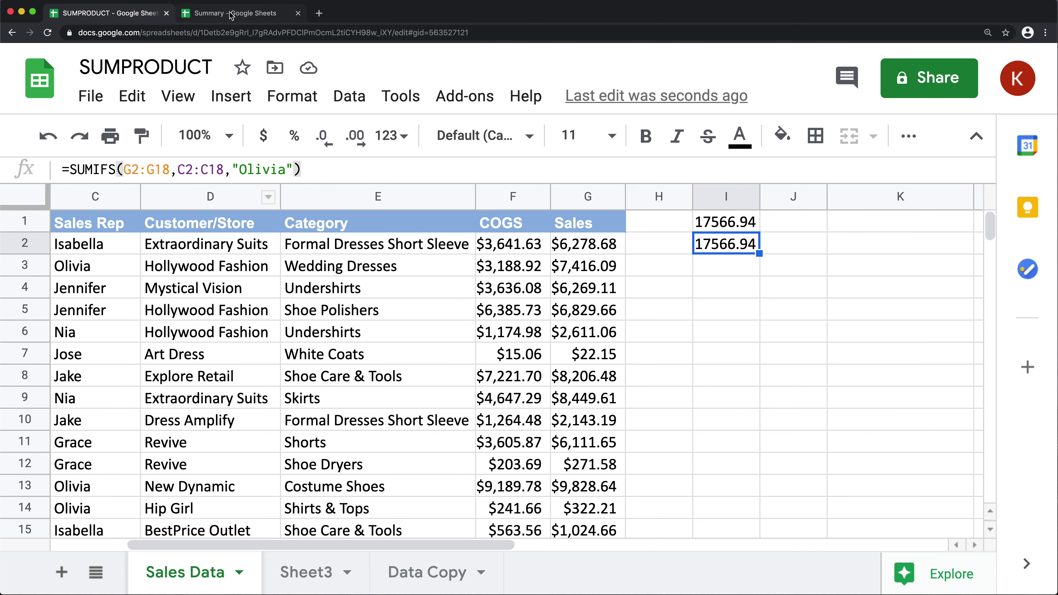
right_click(445, 33)
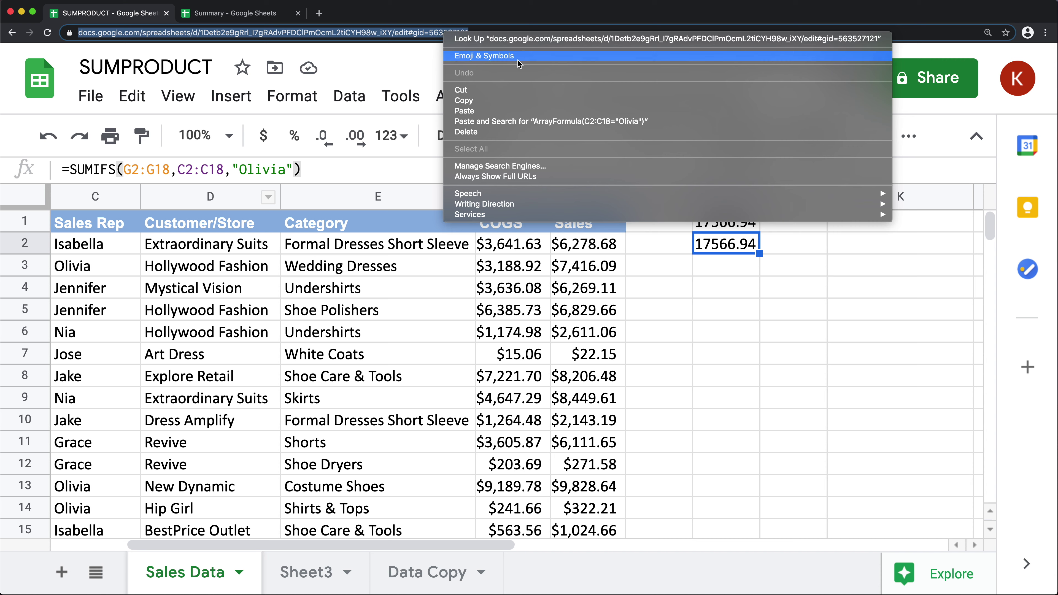
left_click(495, 101)
left_click(238, 13)
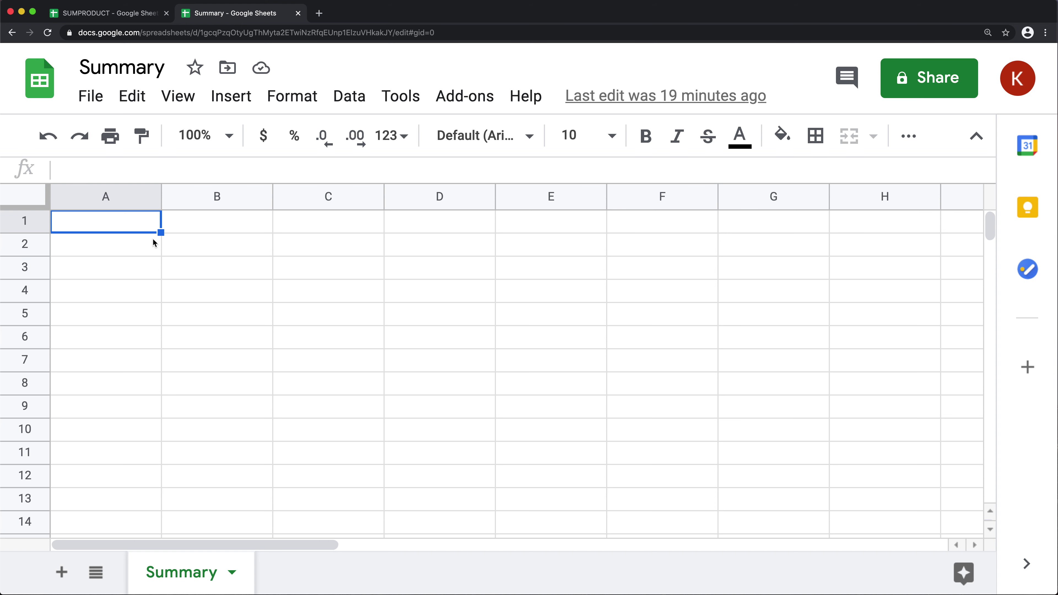
- Start an IMPORTRANGE in A1 with the pasted address trimmed to the spreadsheet ID
type("=IMPO")
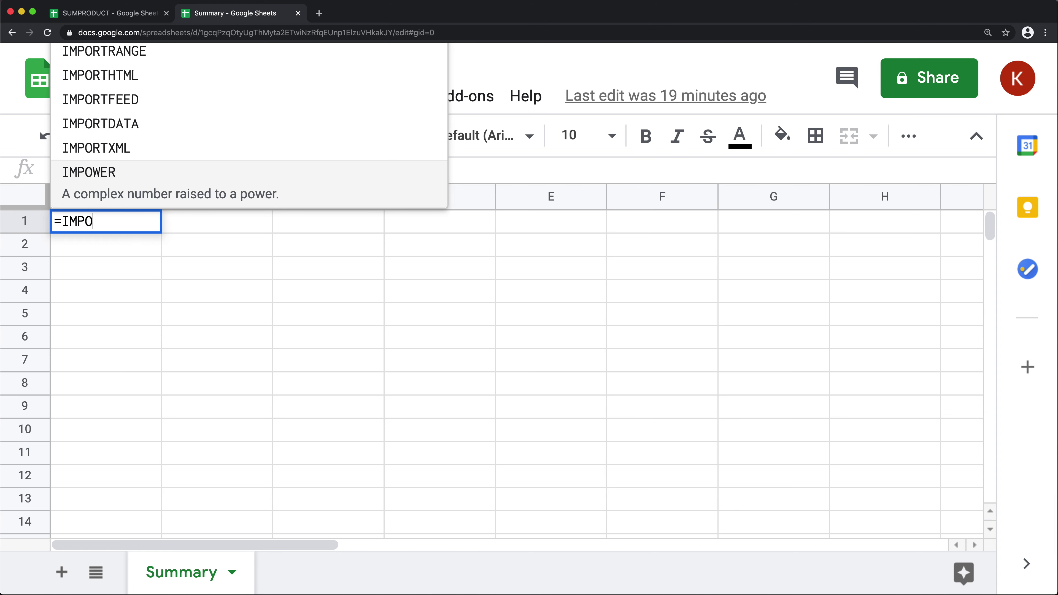
key("Up")
key("Up")
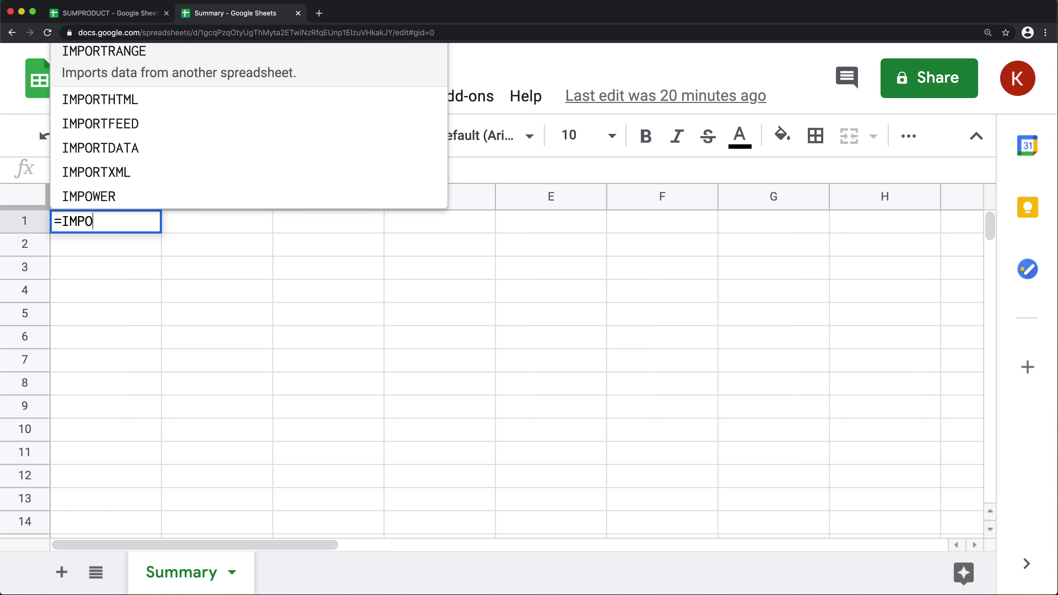
key("Tab")
left_click(398, 240)
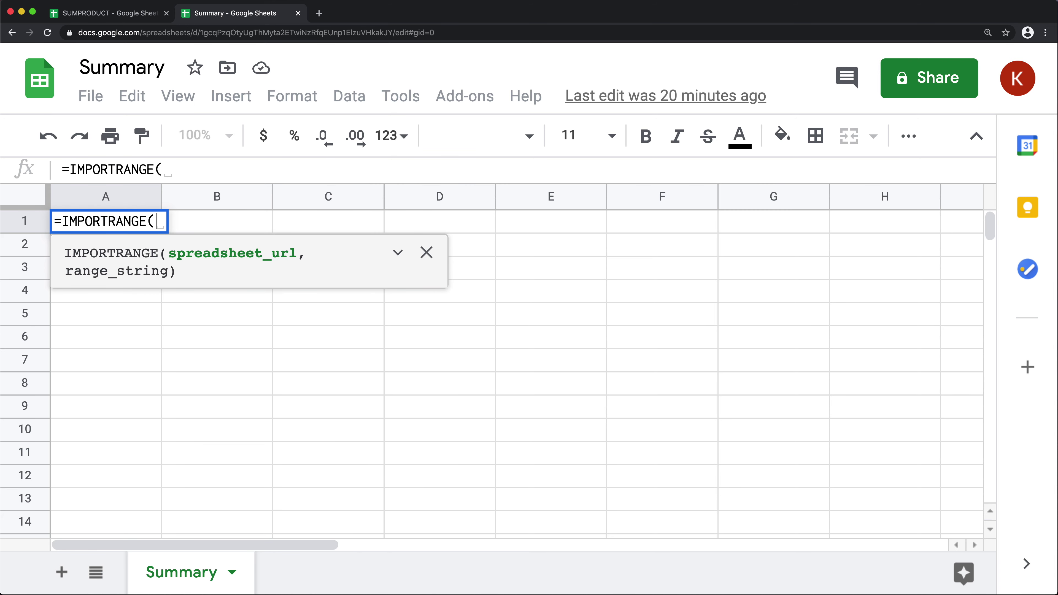
type("\"")
key("super+v")
type("\"")
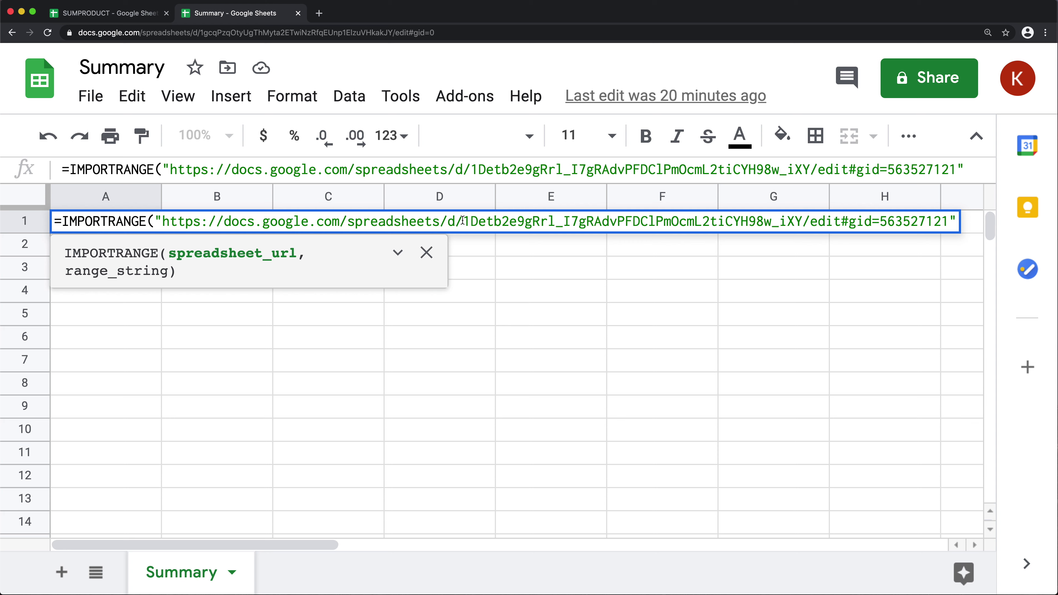
left_click_drag(463, 220, 163, 218)
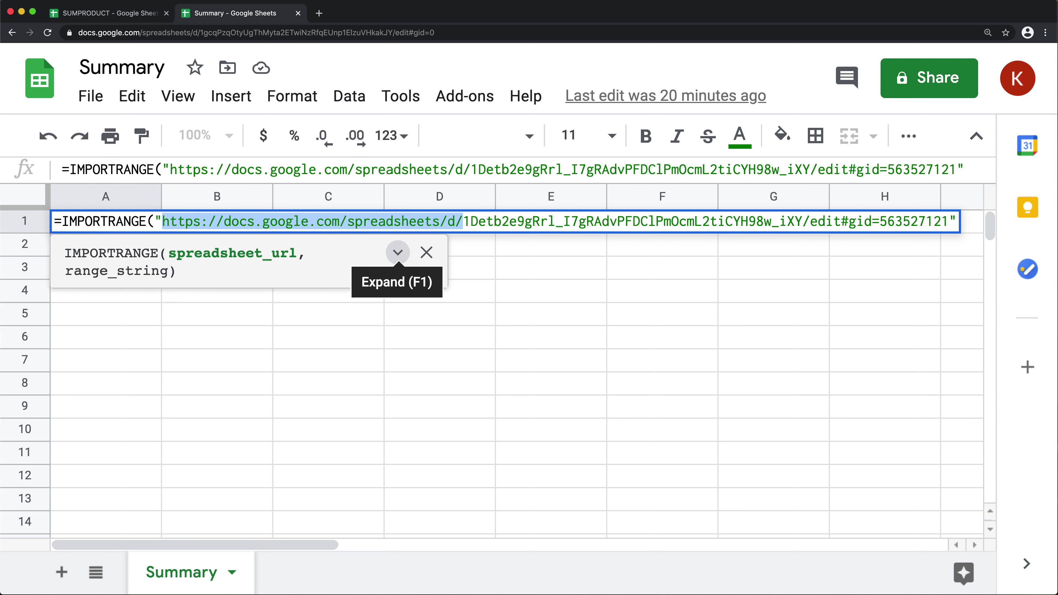
key("BackSpace")
left_click_drag(501, 221, 647, 228)
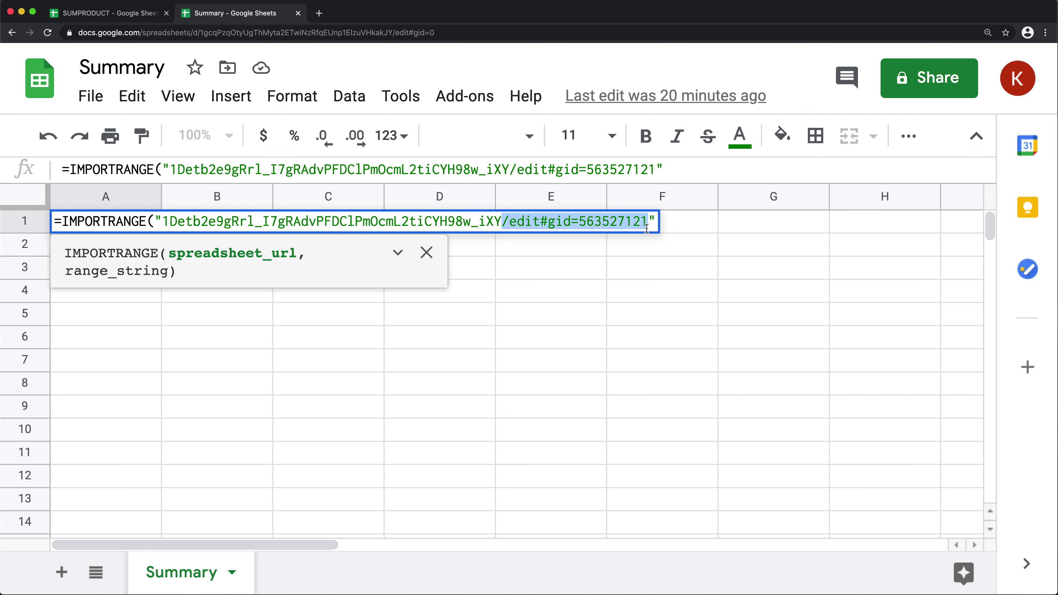
key("BackSpace")
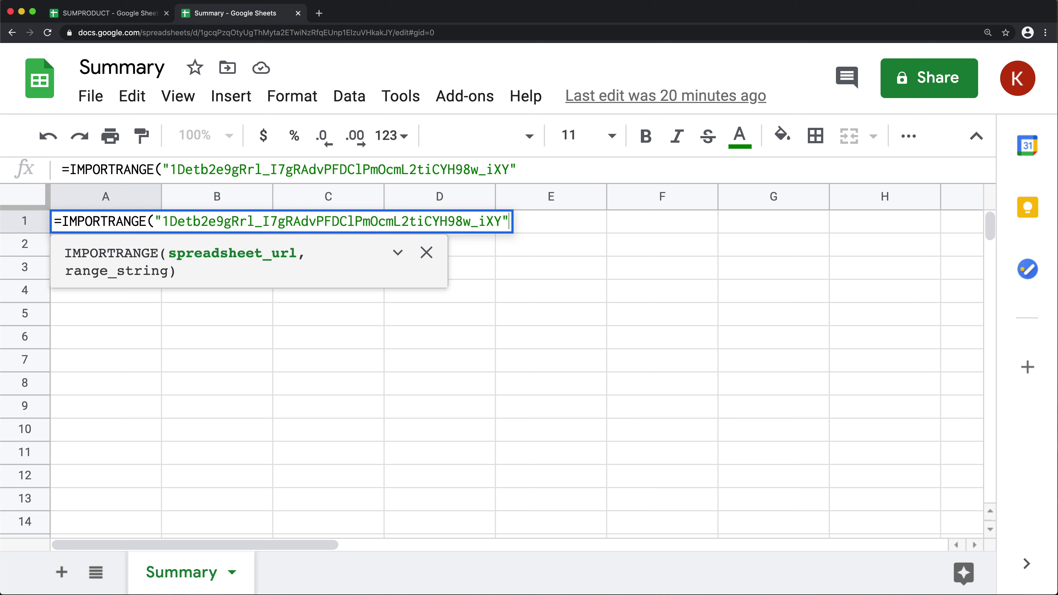
- Add the range "Sales Data!G2:G" as the second argument and commit the formula
type(",")
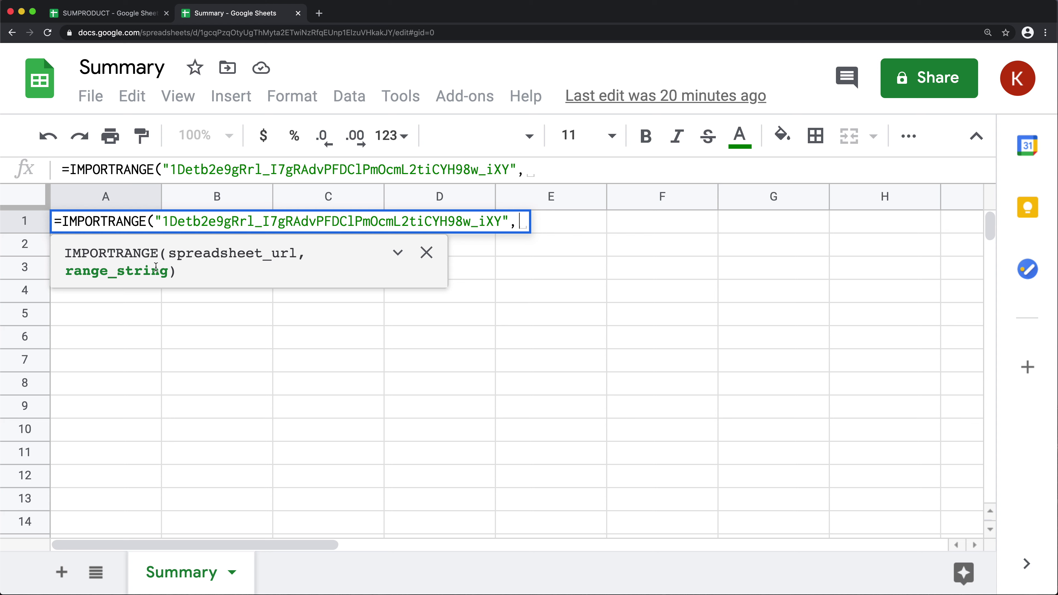
key("BackSpace")
type("\"")
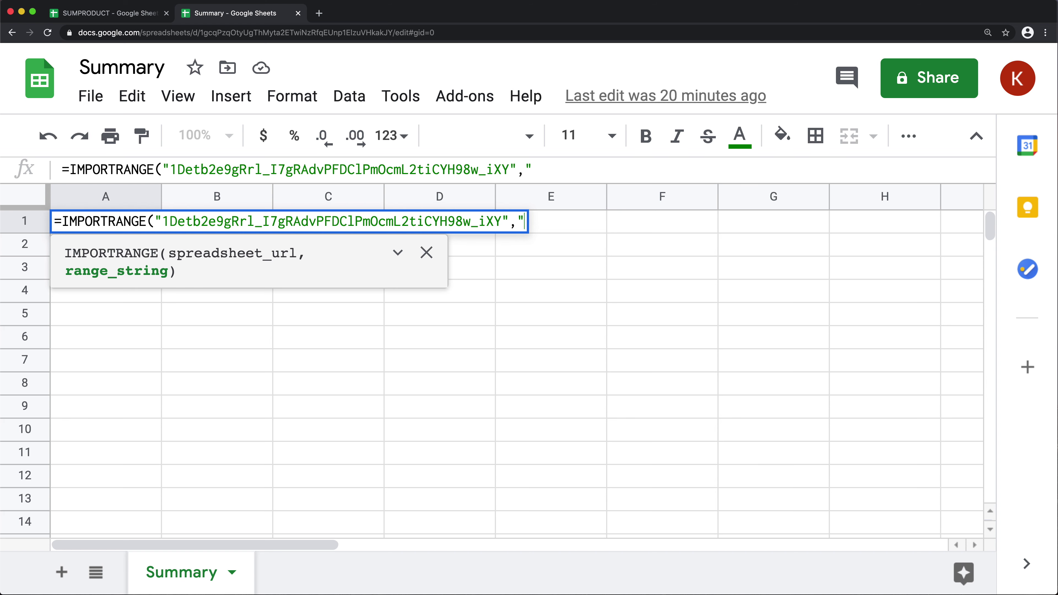
type("\")")
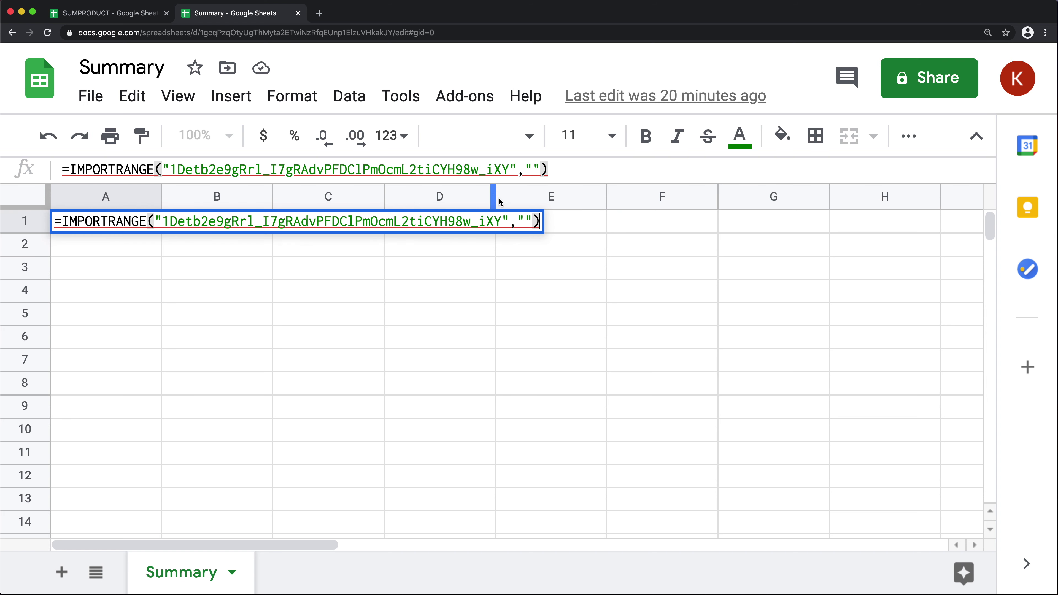
left_click(524, 218)
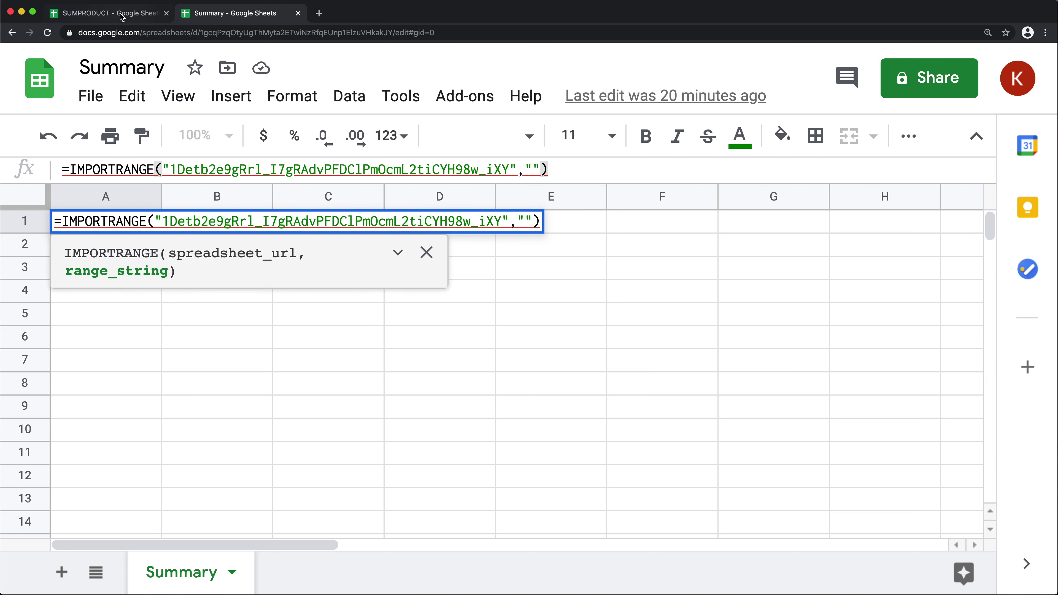
left_click(115, 15)
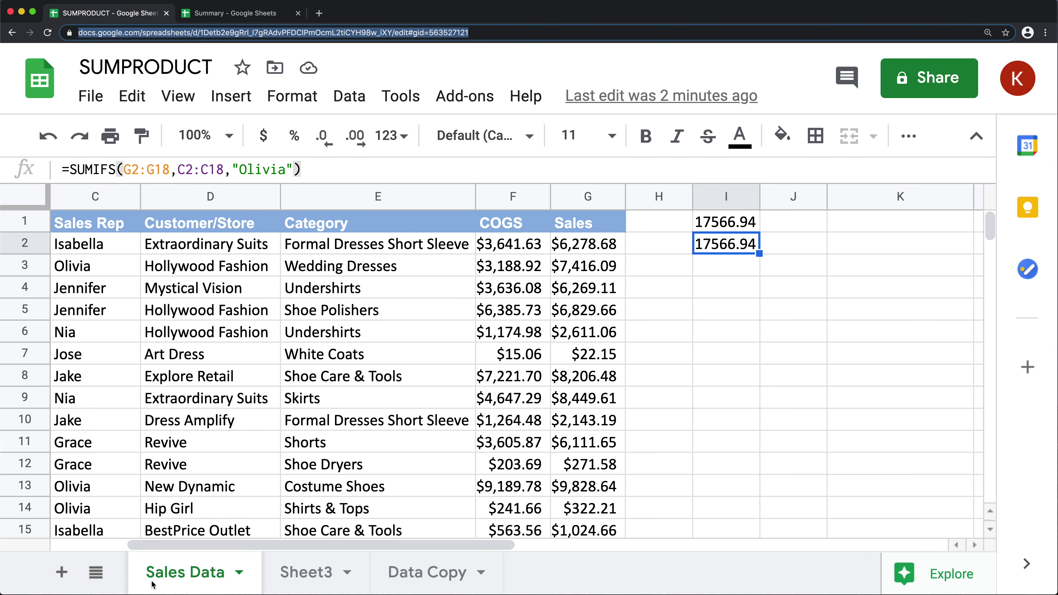
left_click(236, 15)
type("Sa")
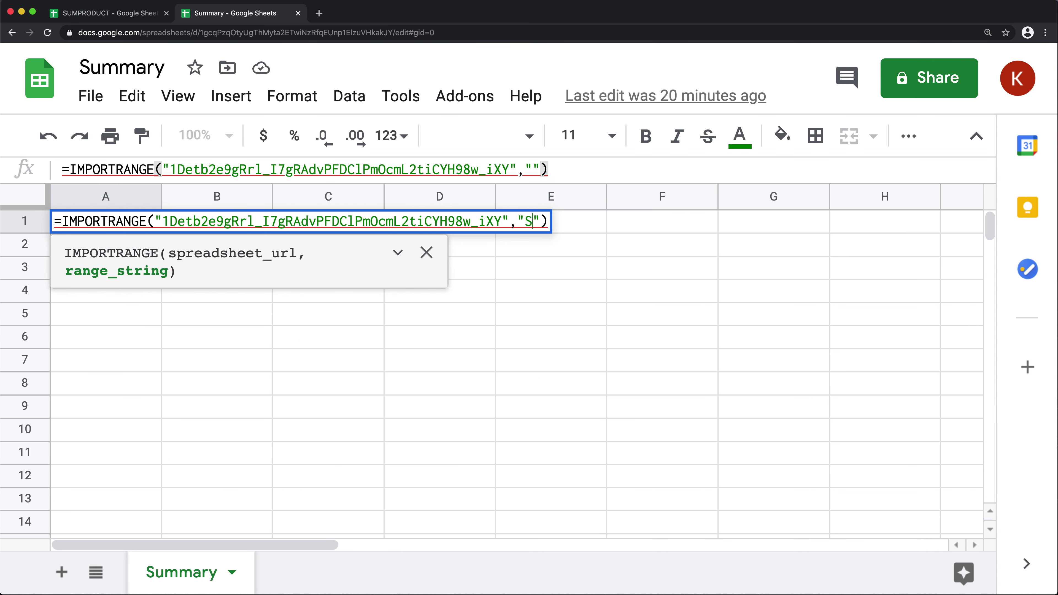
type("les Data")
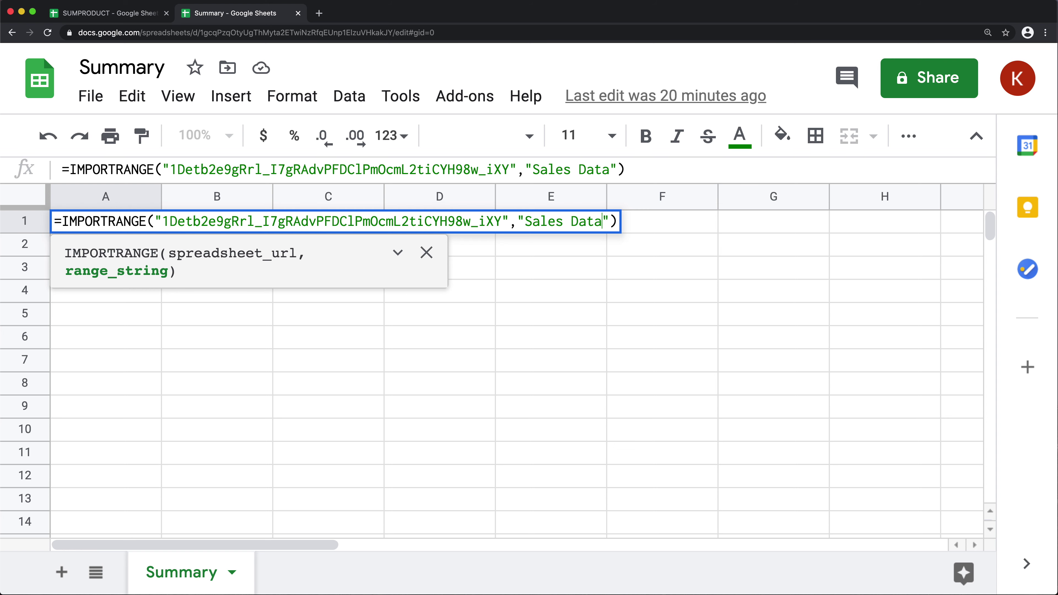
type("!")
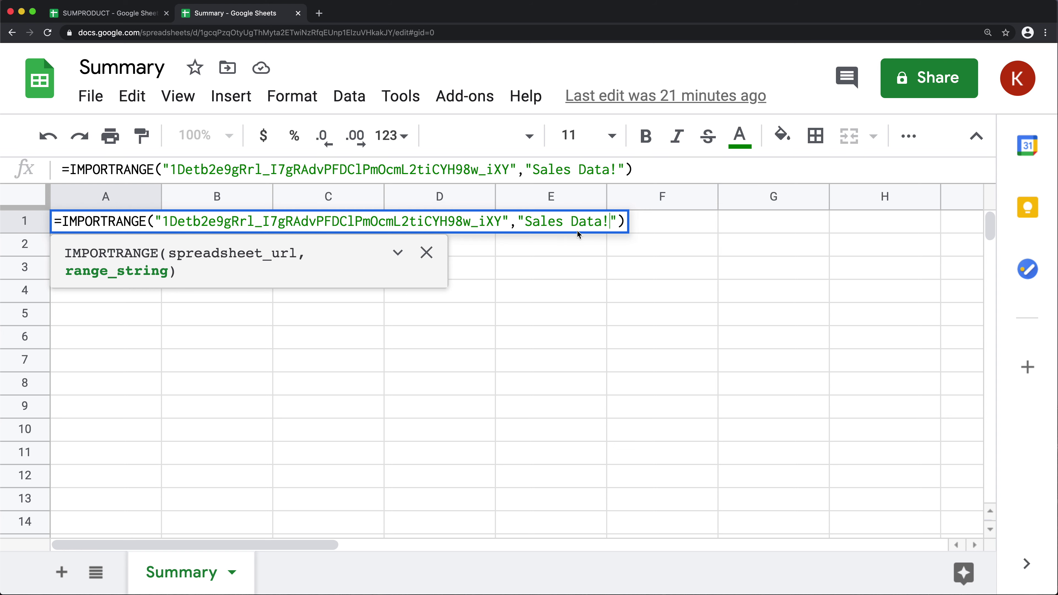
left_click(109, 13)
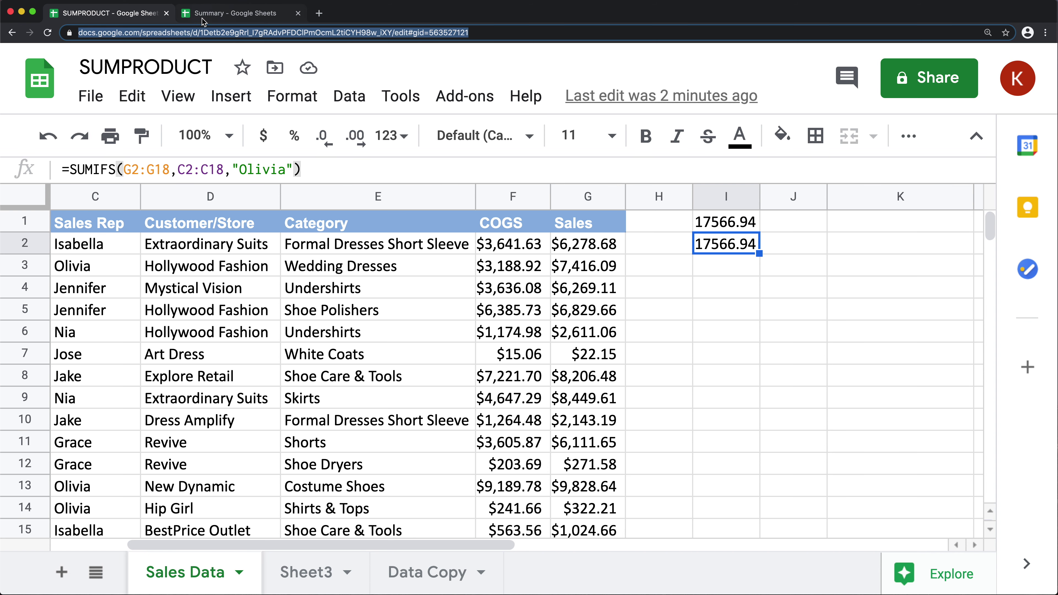
left_click(229, 13)
type("G2:")
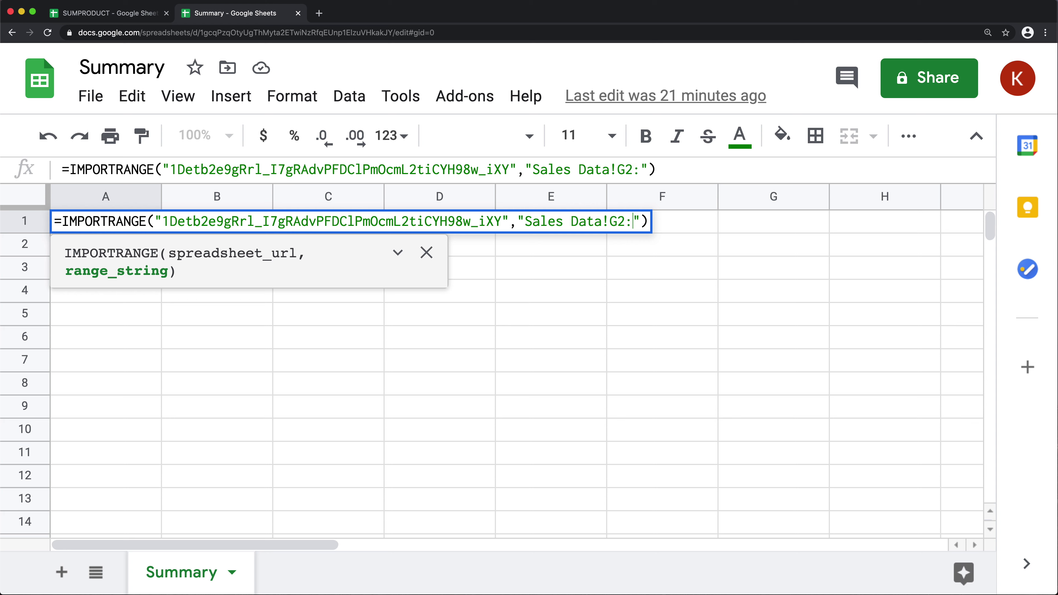
type("G")
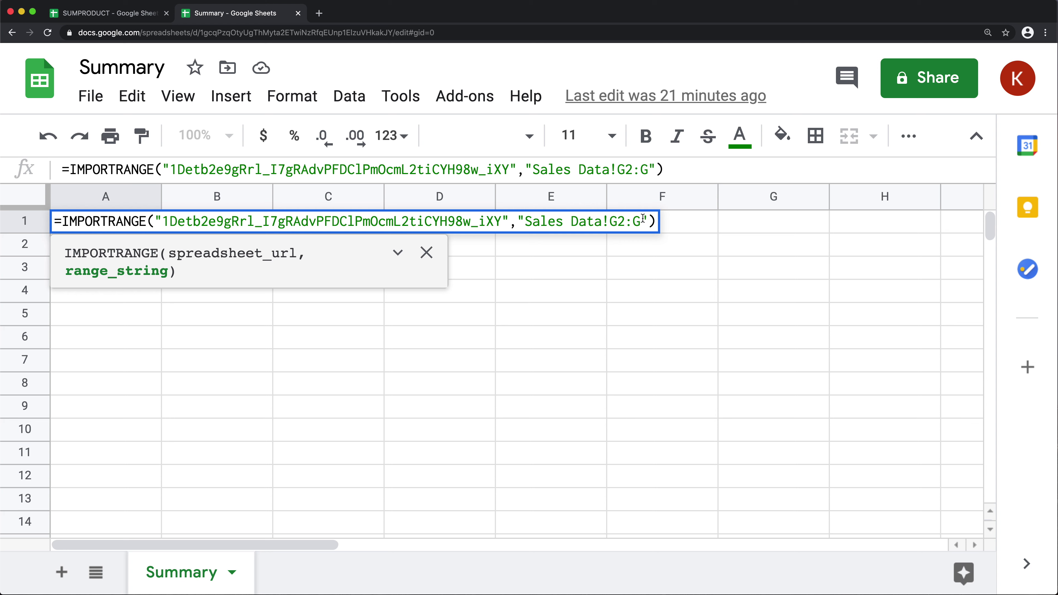
key("Return")
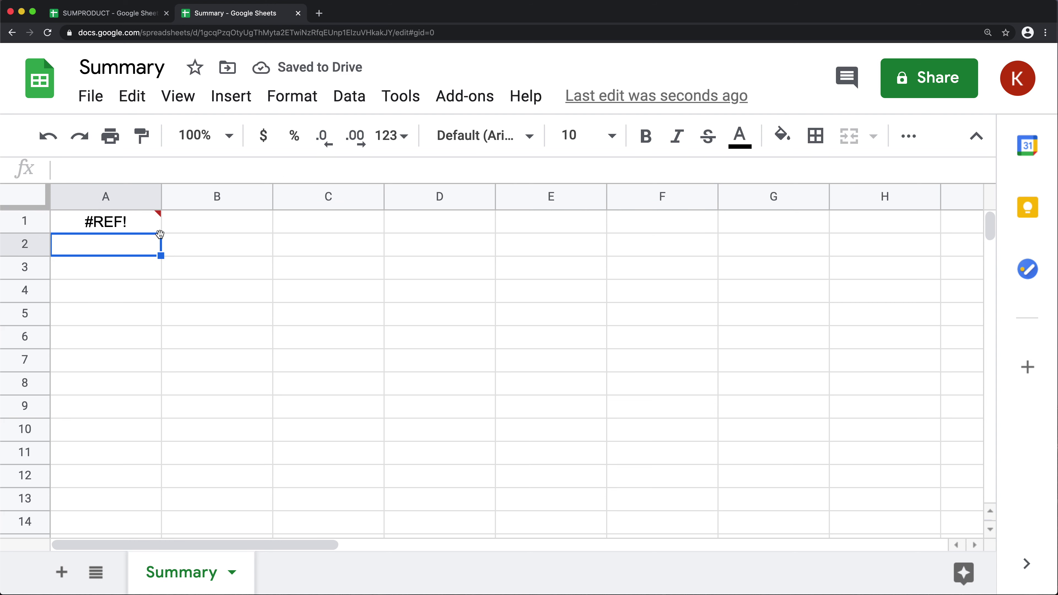
- Allow Summary to access the SUMPRODUCT spreadsheet and check its Sales and Sales Rep columns
left_click(131, 226)
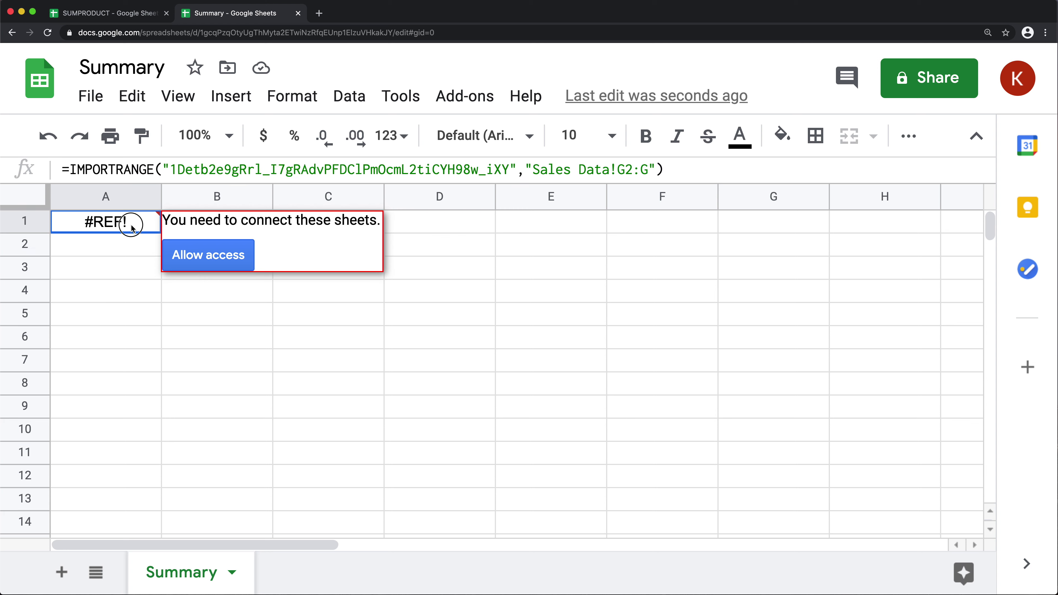
left_click(216, 257)
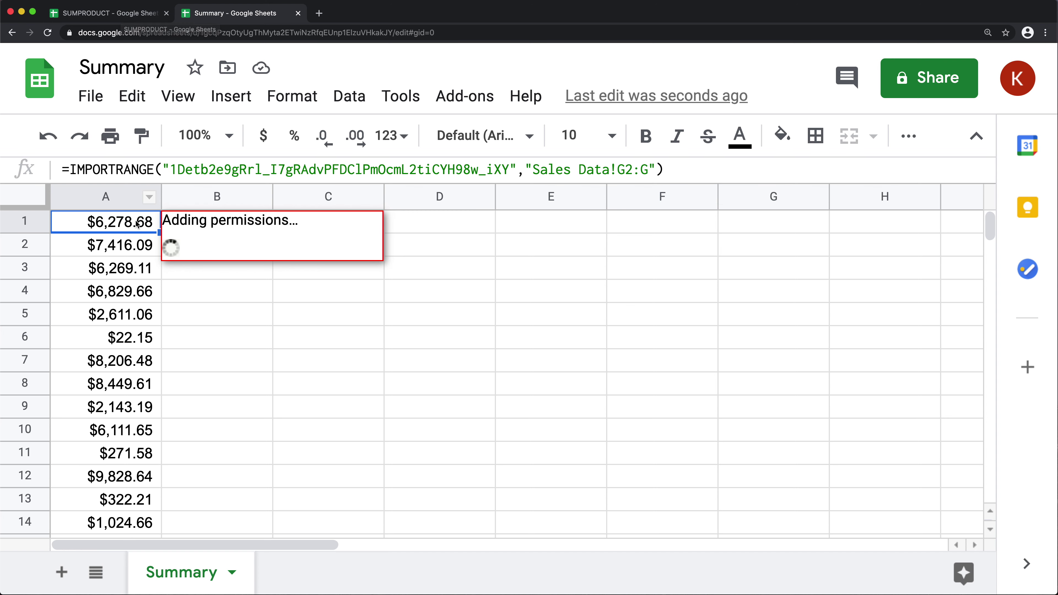
left_click(120, 13)
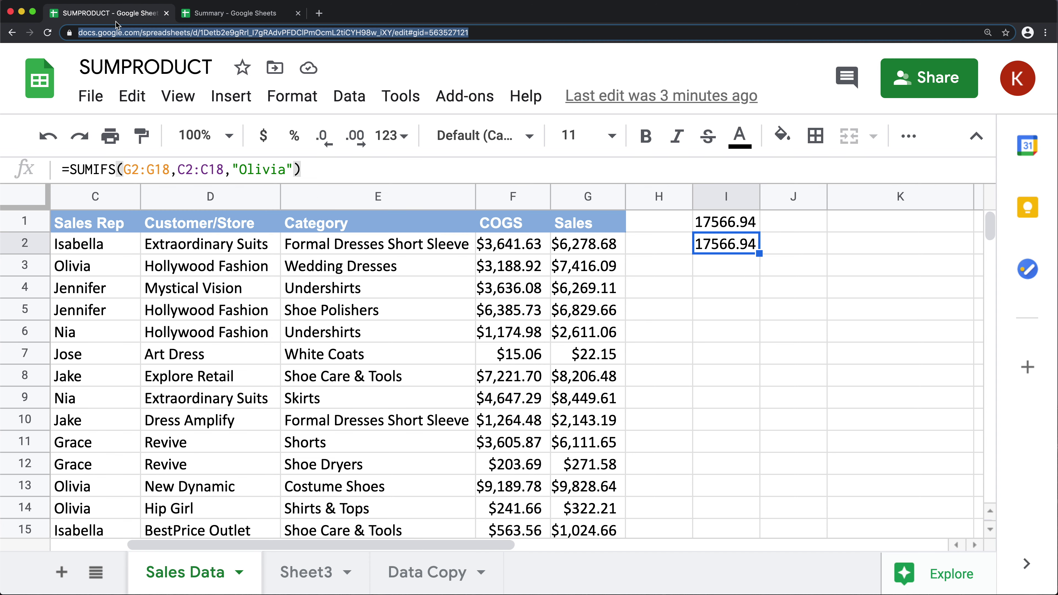
left_click_drag(584, 246, 589, 408)
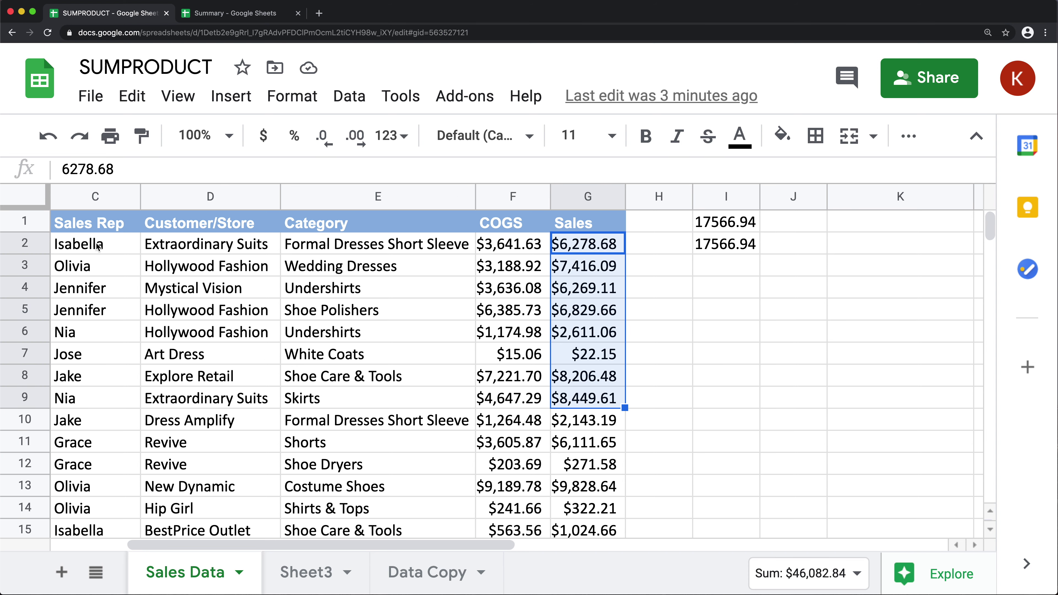
left_click_drag(97, 246, 104, 381)
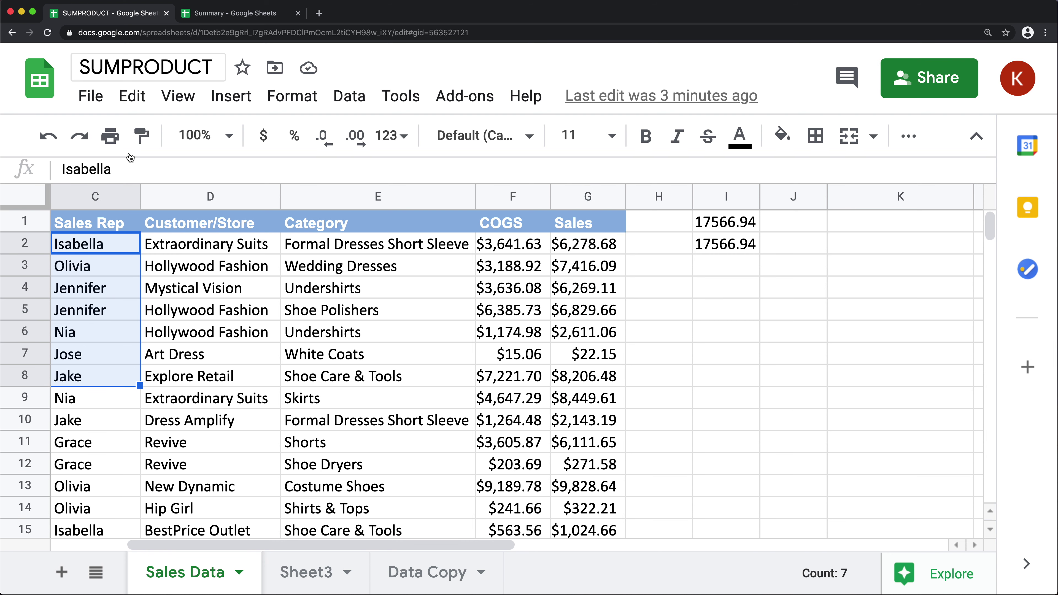
left_click(107, 225)
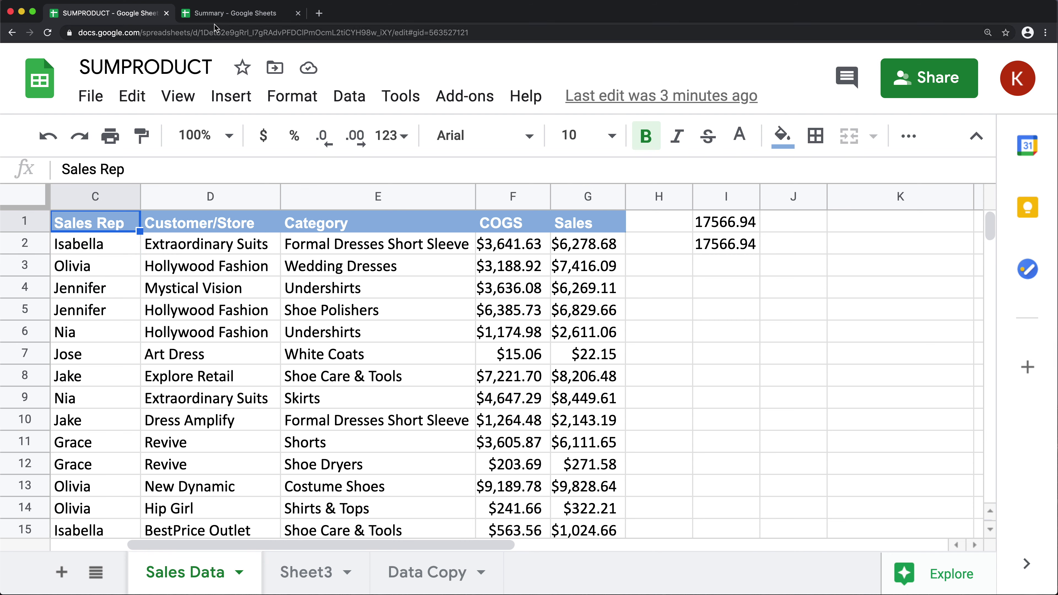
- Copy A1's IMPORTRANGE formula text and paste it into B1
left_click(215, 13)
double_click(123, 225)
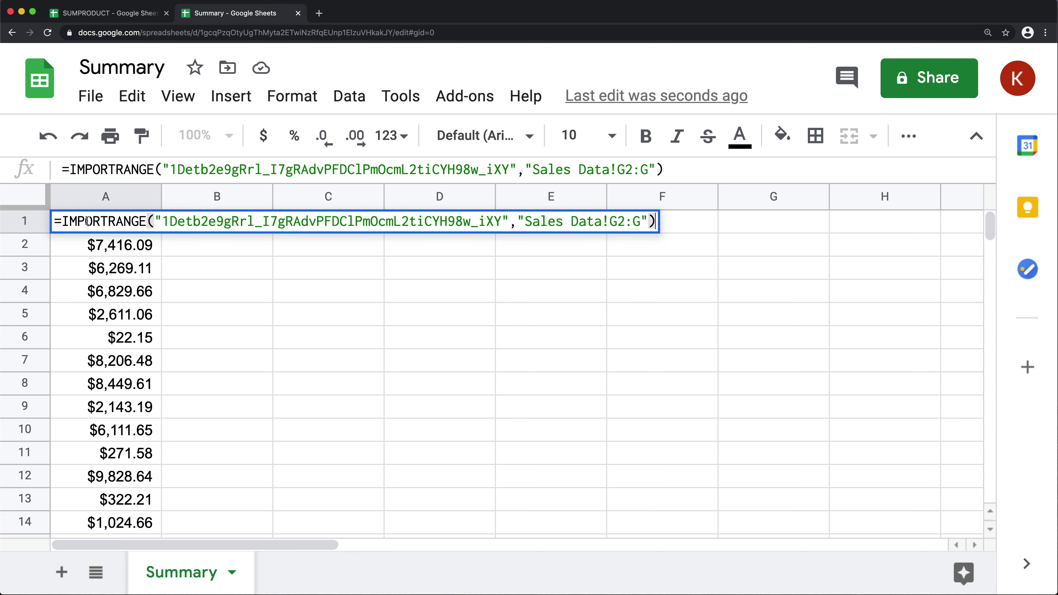
left_click_drag(55, 221, 709, 214)
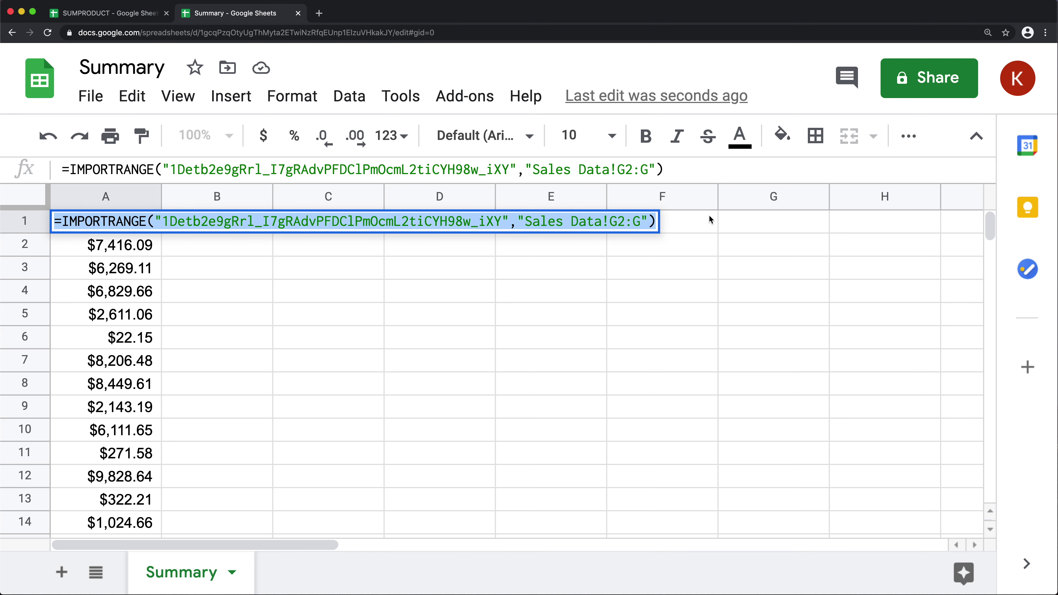
key("ctrl+c")
key("Escape")
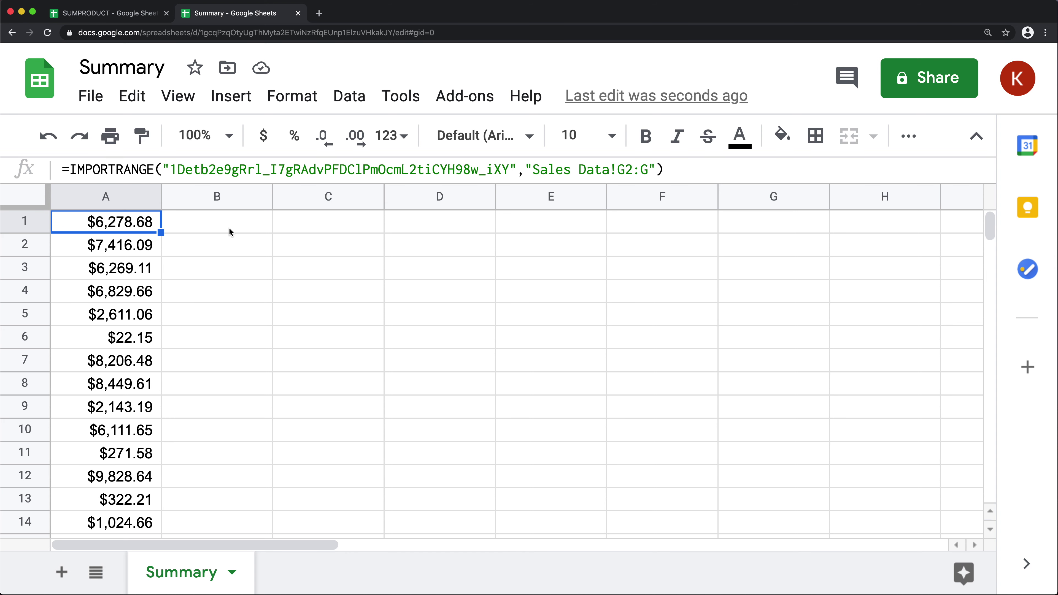
double_click(215, 228)
key("ctrl+v")
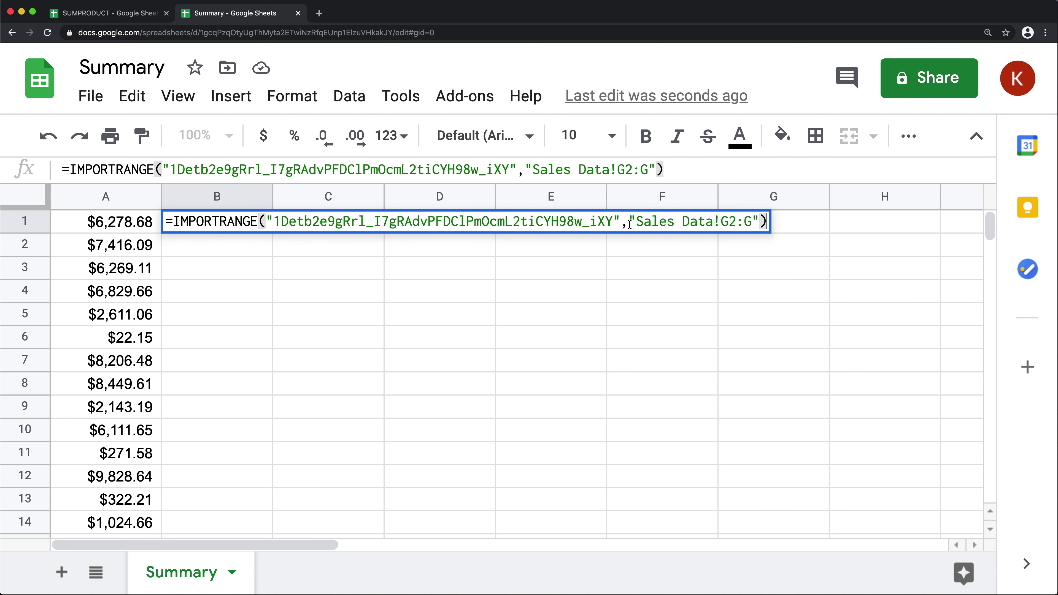
- Change B1's imported range from G2:G to 'Sales Data!C2:C' to pull the rep names
left_click(732, 221)
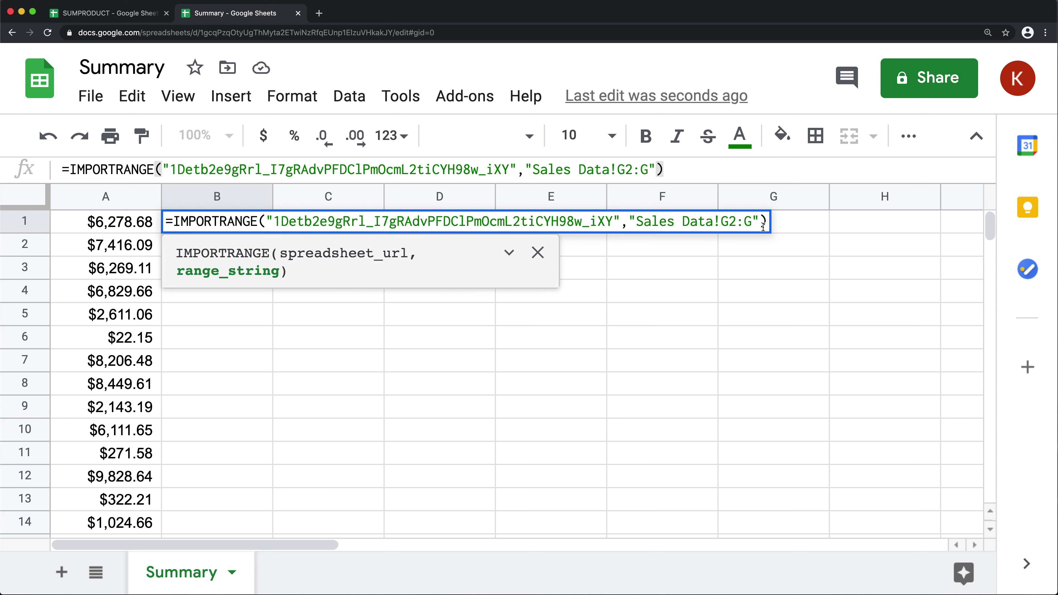
key("BackSpace")
key("BackSpace")
type("C2")
key("BackSpace")
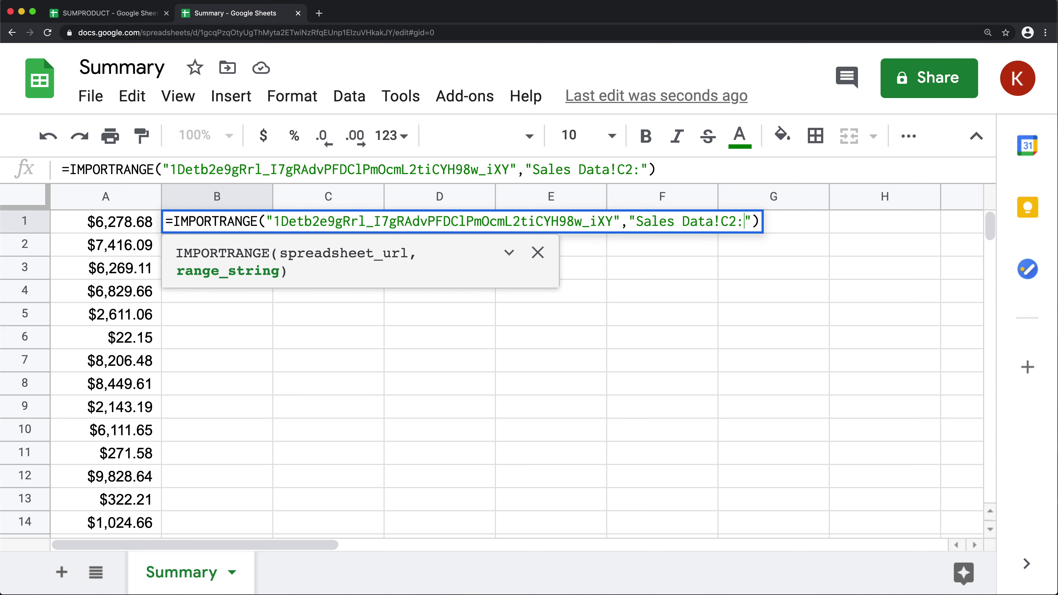
type("C")
key("Return")
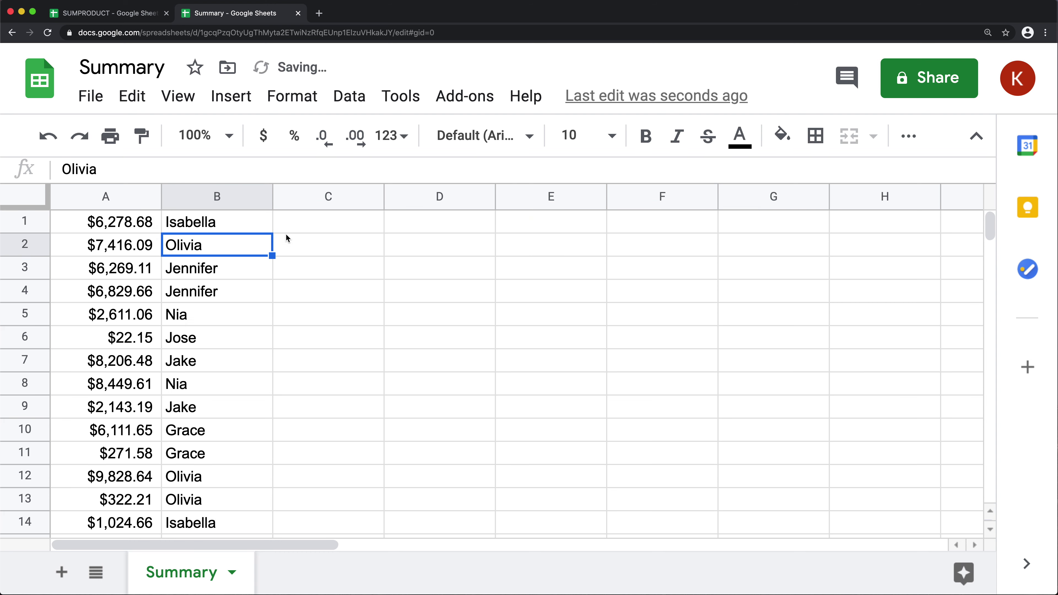
- Compare B1's C2:C import formula with A1's G2:G import formula, leaving both unchanged
left_click(210, 221)
left_click(97, 229)
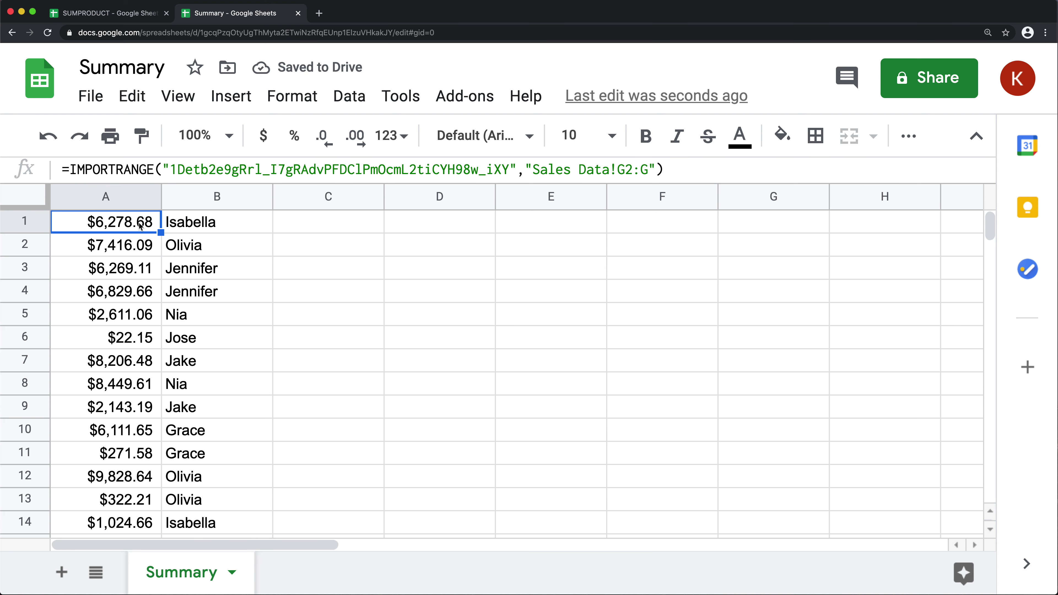
left_click(223, 225)
double_click(223, 225)
left_click_drag(705, 225, 781, 225)
key("Escape")
left_click(110, 222)
double_click(115, 221)
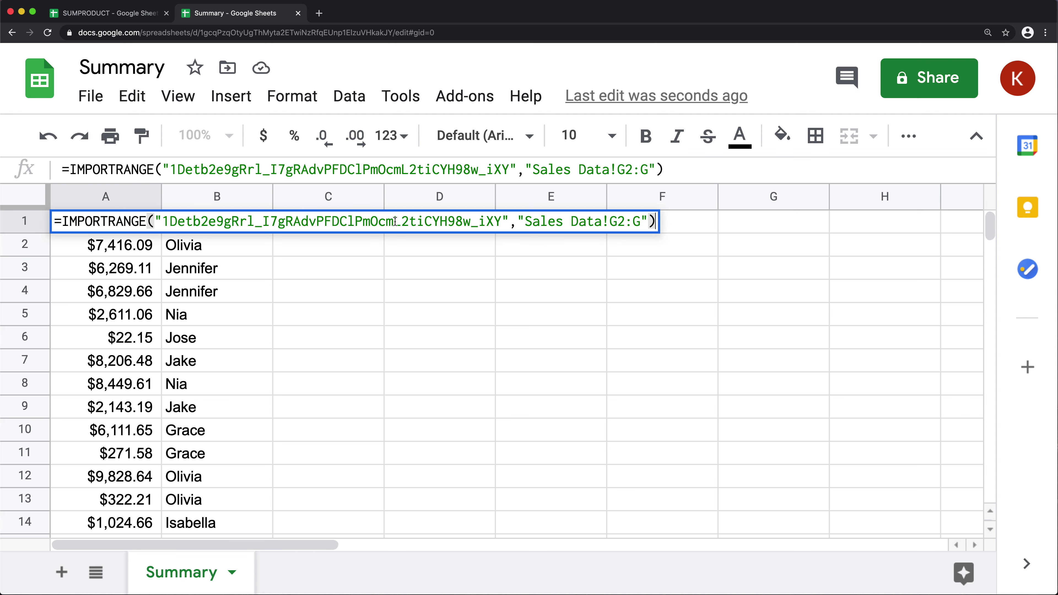
left_click_drag(579, 222, 665, 228)
key("Escape")
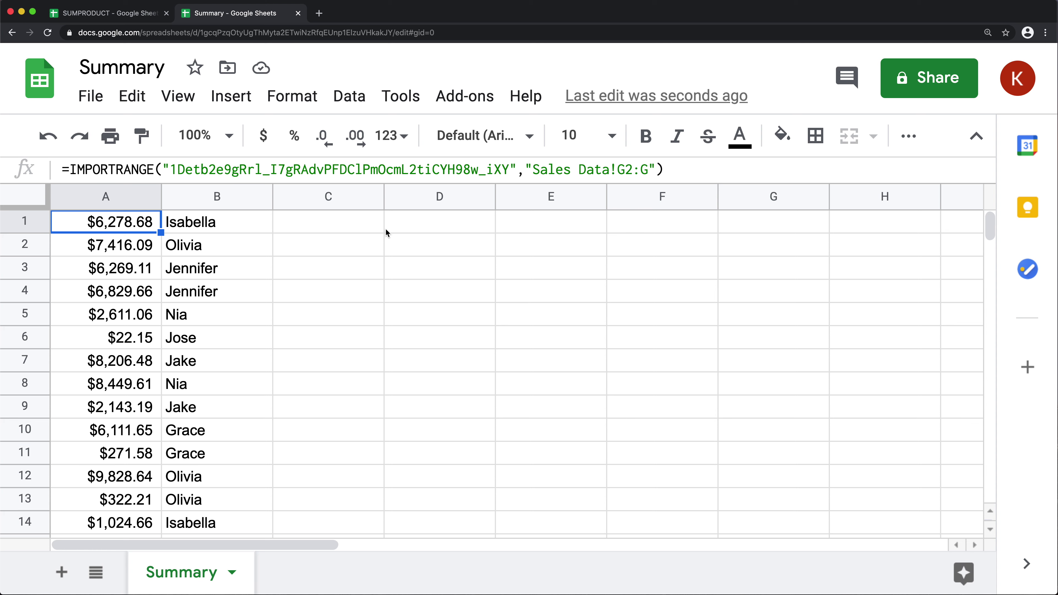
- Enter =SUMIFS(A:A,B:B,"Olivia") in D1 to total Olivia's sales (884558.05)
left_click(418, 227)
type("=")
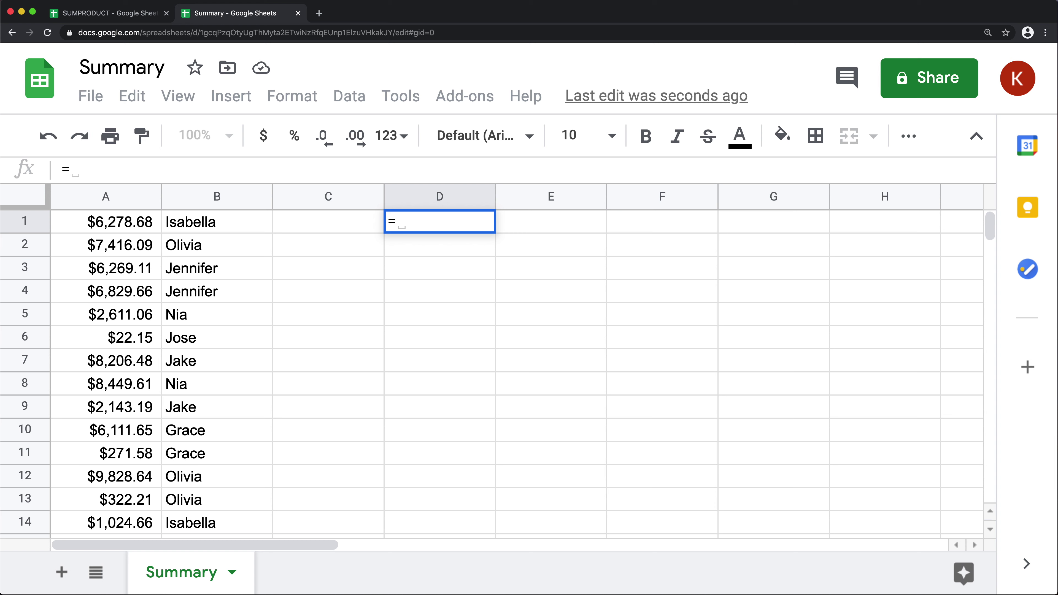
type("SUMIFS(")
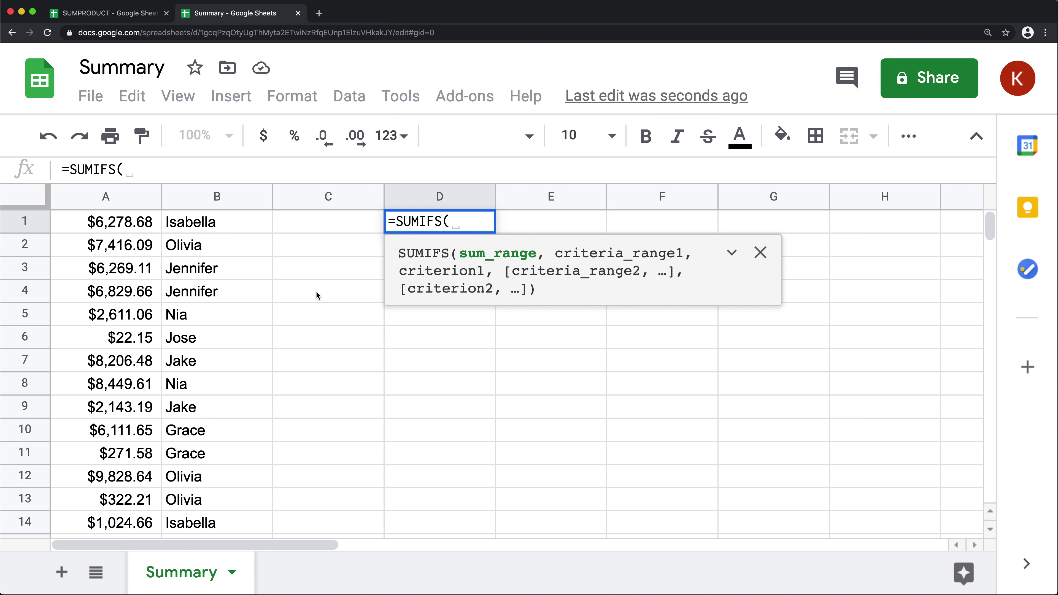
left_click(103, 198)
type(",")
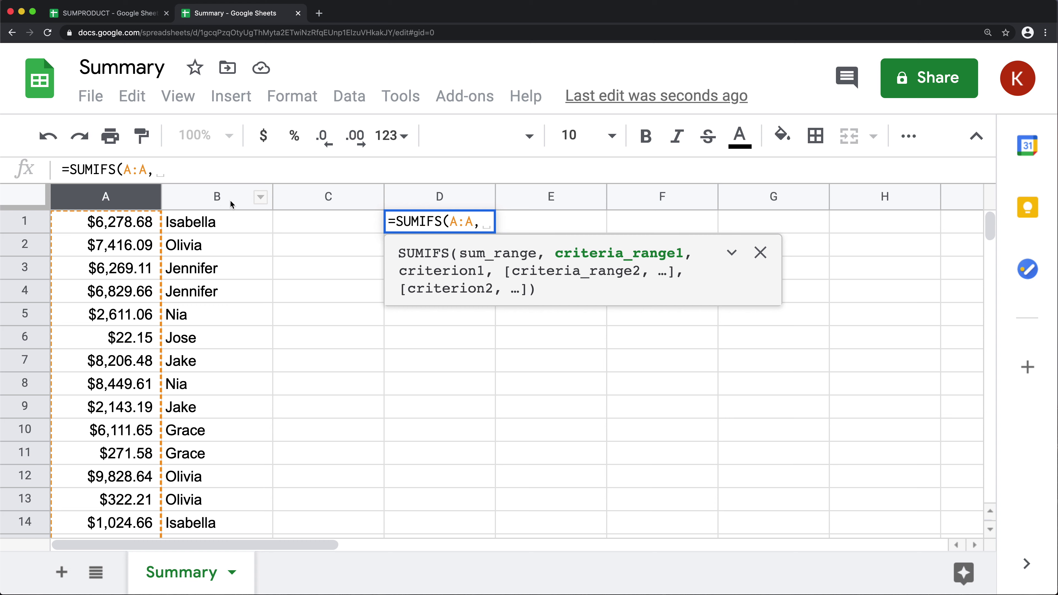
left_click(200, 198)
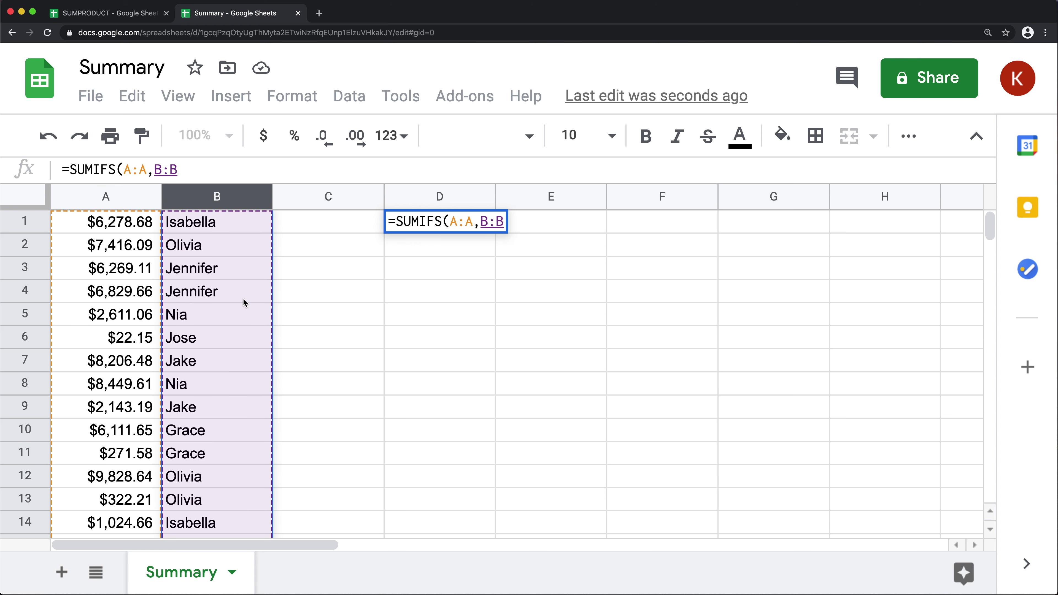
type(", \"")
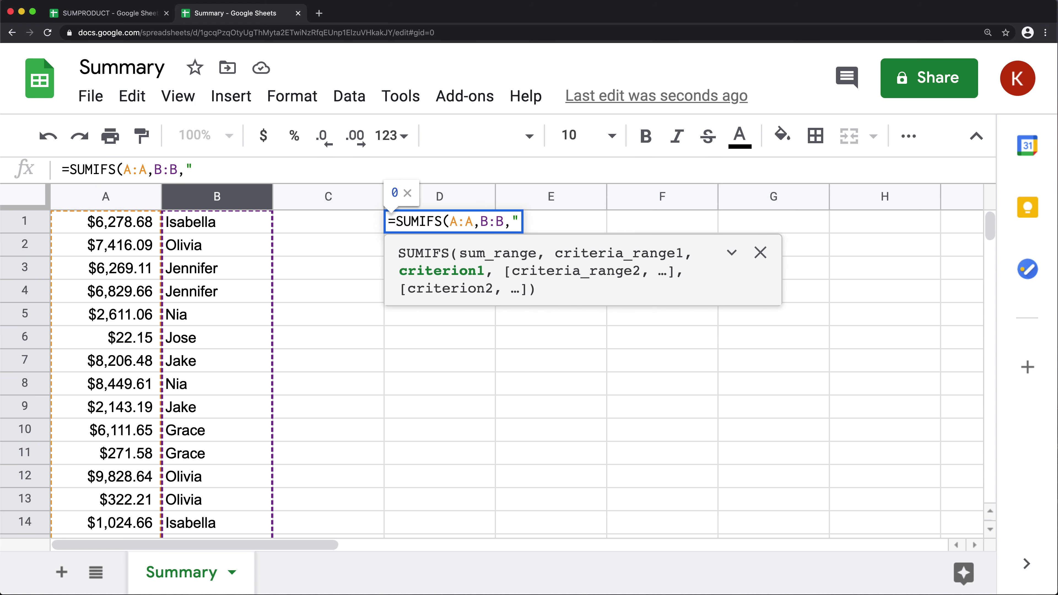
type("Olivia\")")
key("Return")
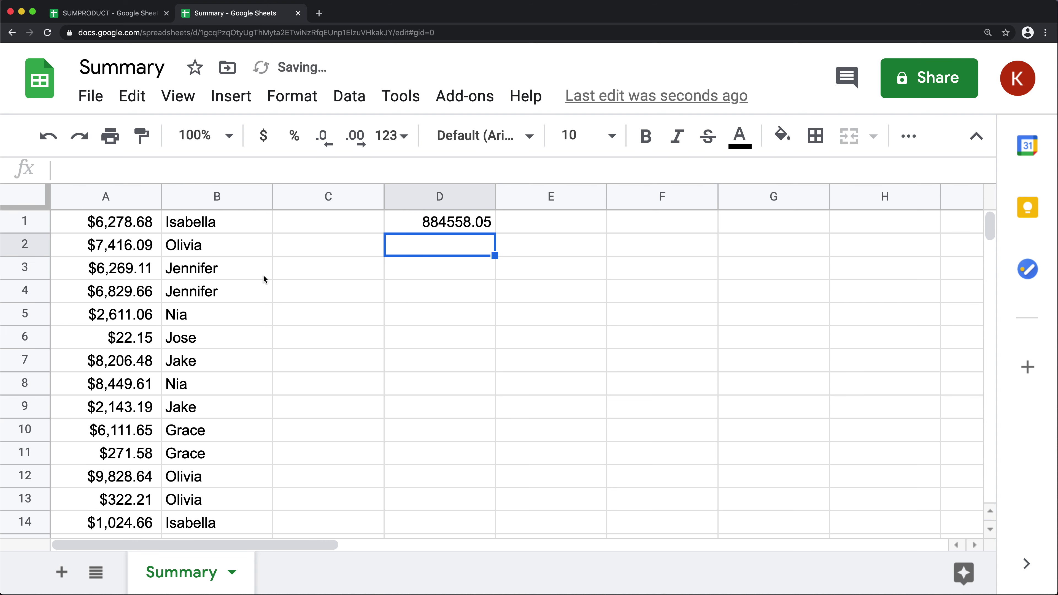
left_click(447, 224)
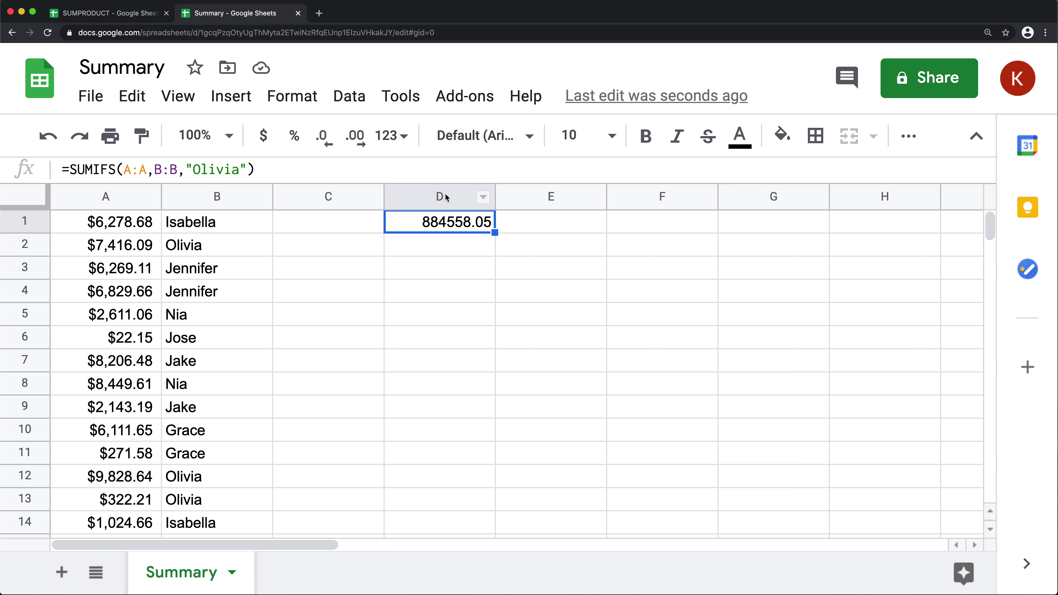
- In the SUMPRODUCT source file, review the scratch formulas and clear totals in I1:I3
left_click(105, 13)
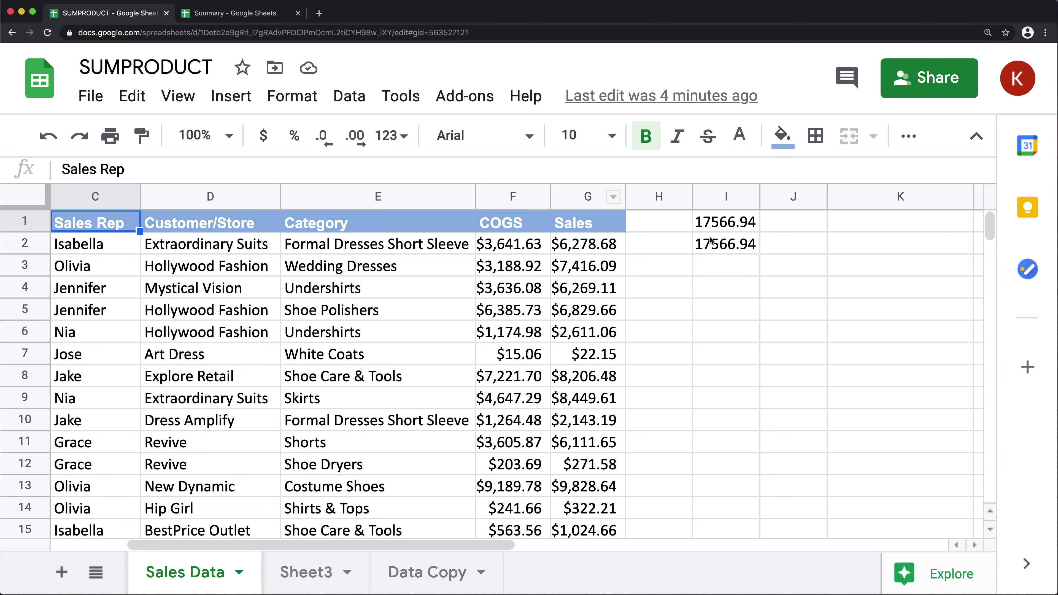
left_click(719, 223)
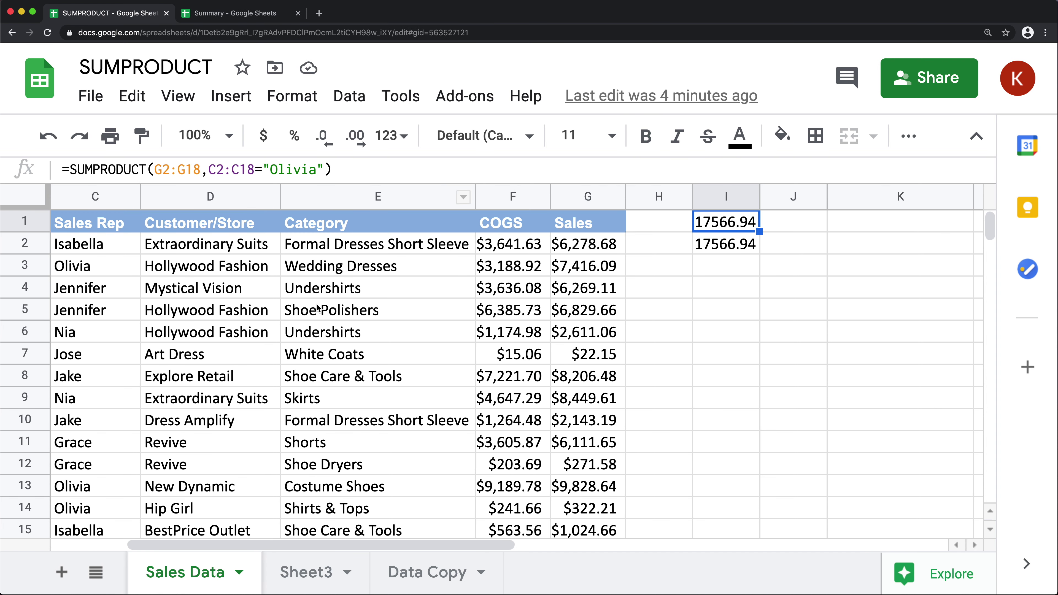
scroll(320, 317, "down", 5)
scroll(341, 380, "up", 5)
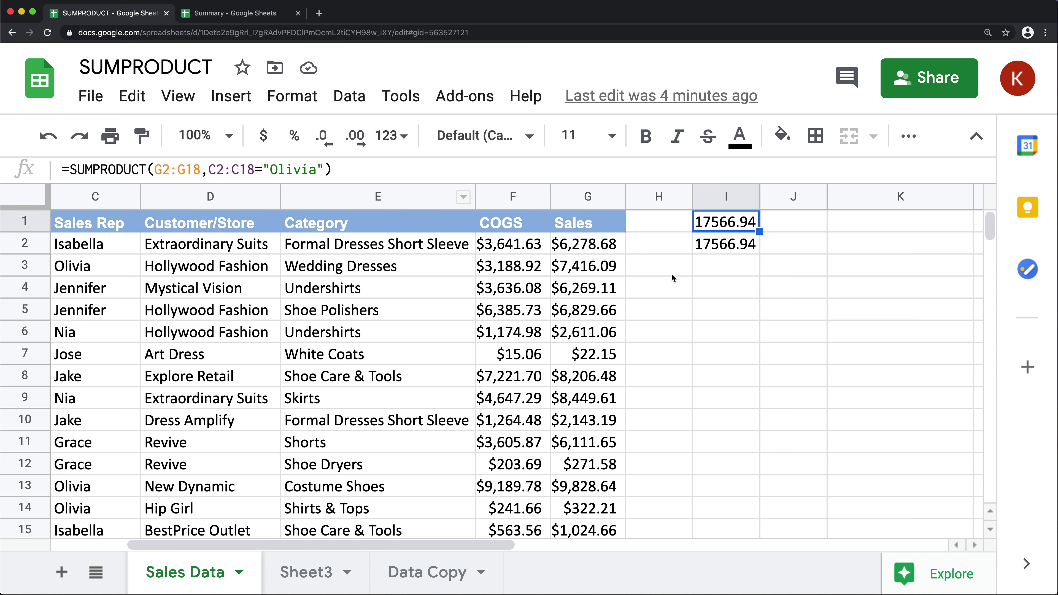
double_click(708, 245)
scroll(618, 333, "down", 1)
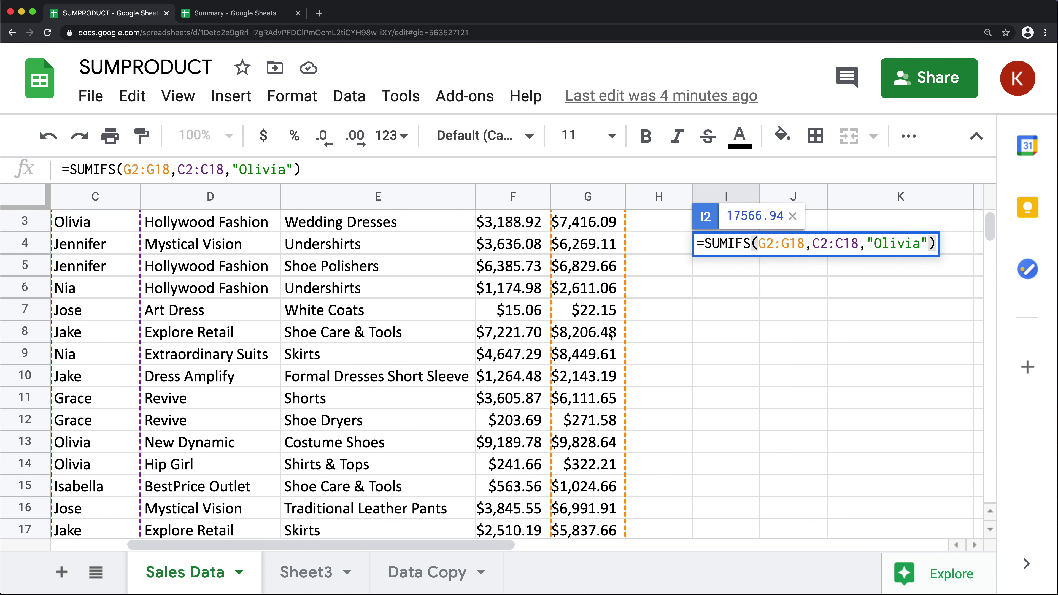
scroll(611, 338, "down", 5)
scroll(548, 361, "up", 1)
scroll(582, 260, "up", 5)
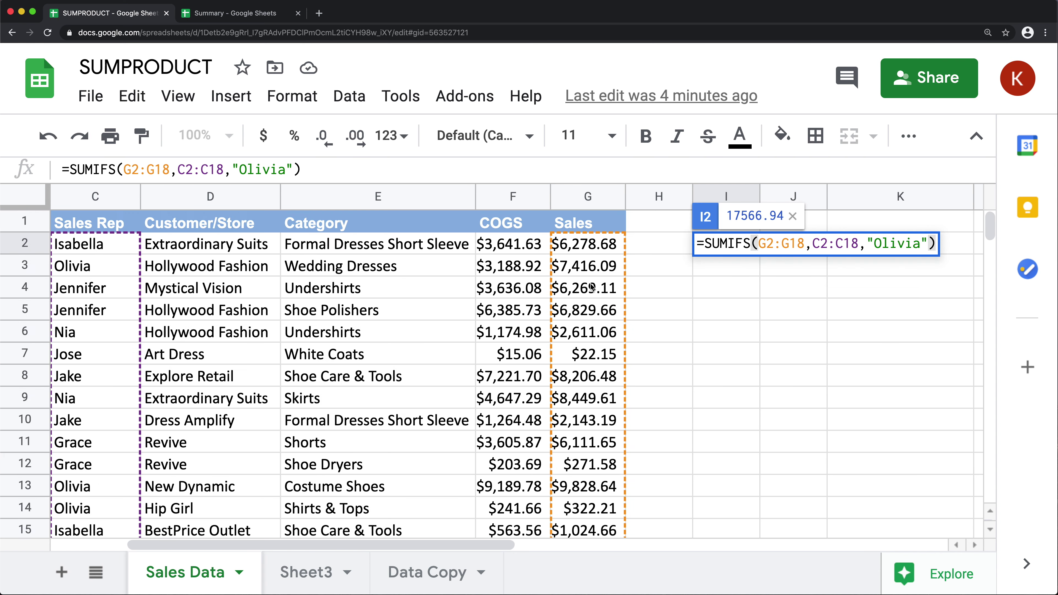
key("Escape")
left_click_drag(720, 228, 724, 274)
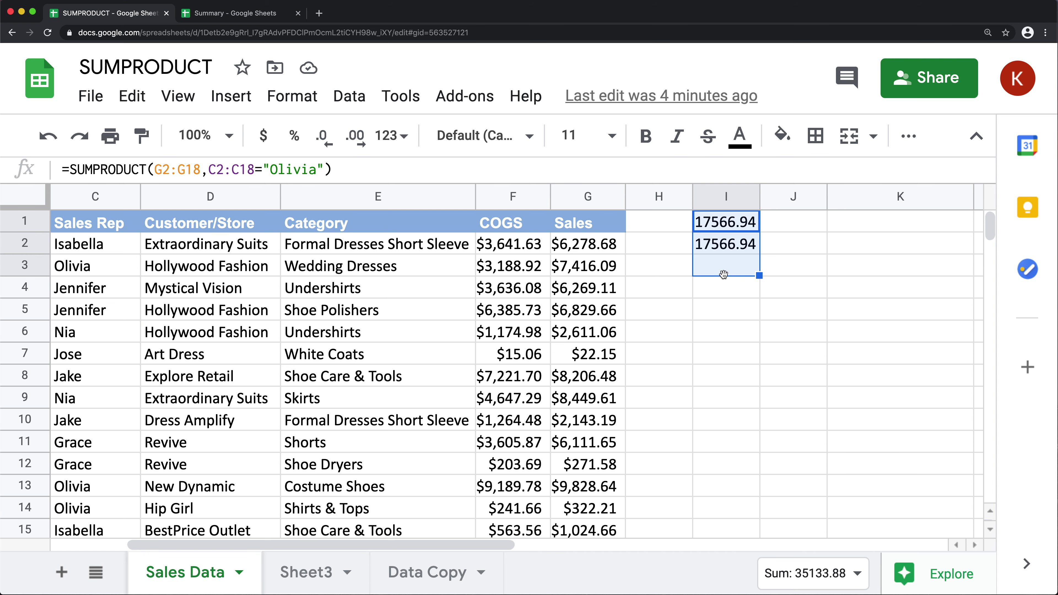
key("Delete")
key("ctrl+Home")
- Back in the Summary file, review D1's SUMIFS formula without changing it
left_click(233, 13)
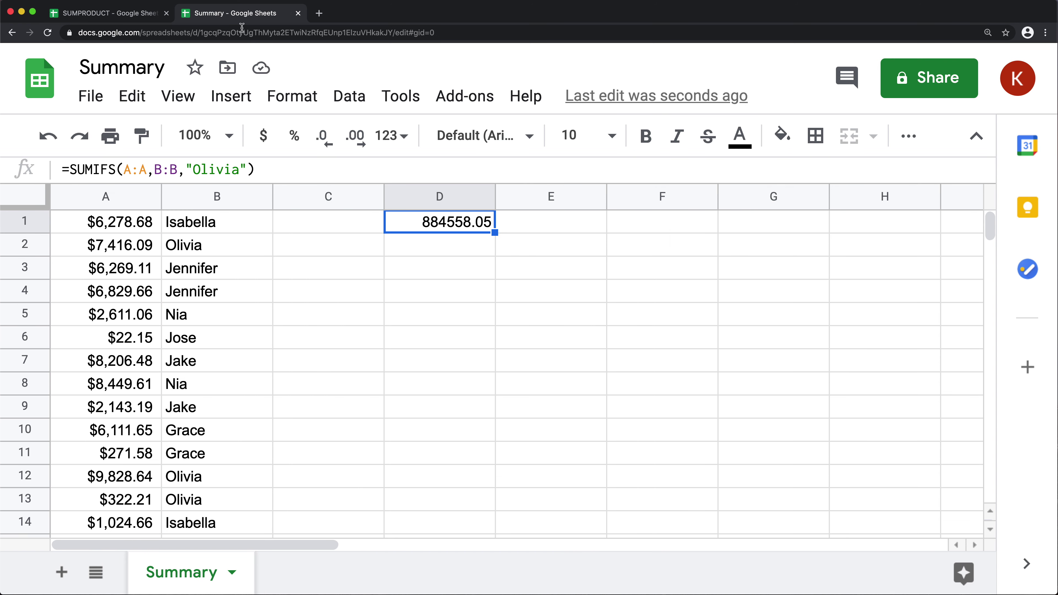
double_click(444, 222)
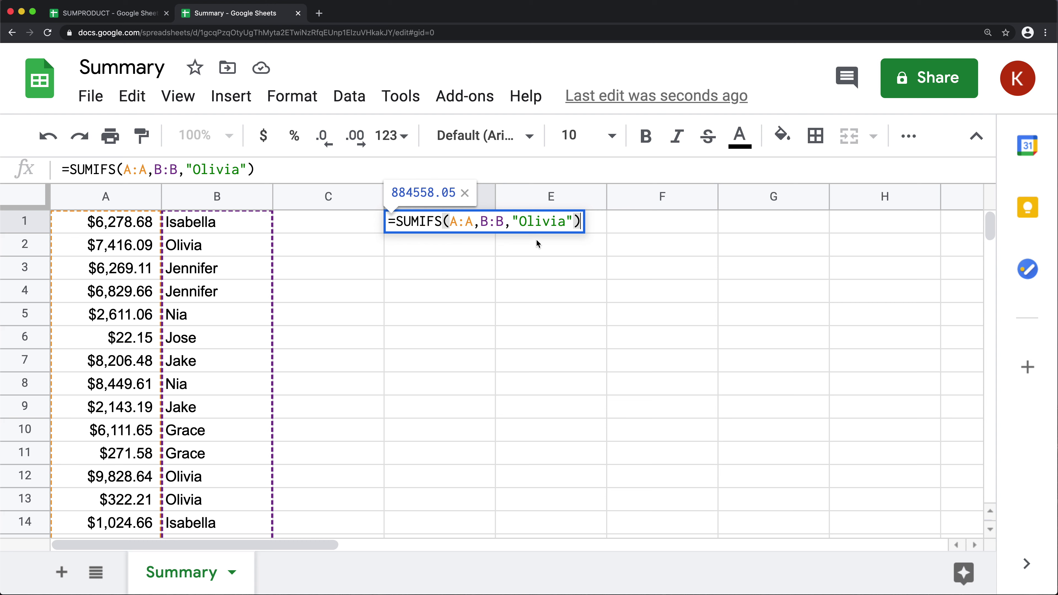
key("Escape")
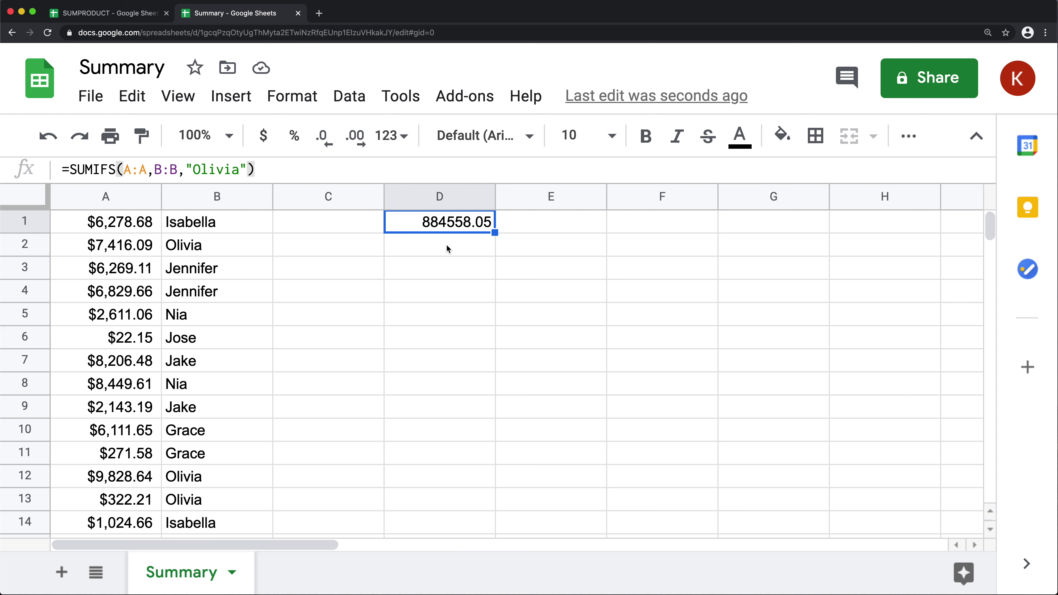
left_click(444, 247)
- Enter =SUMPRODUCT(A:A,B:B="Olivia") in E1, giving 884558.05
left_click(528, 223)
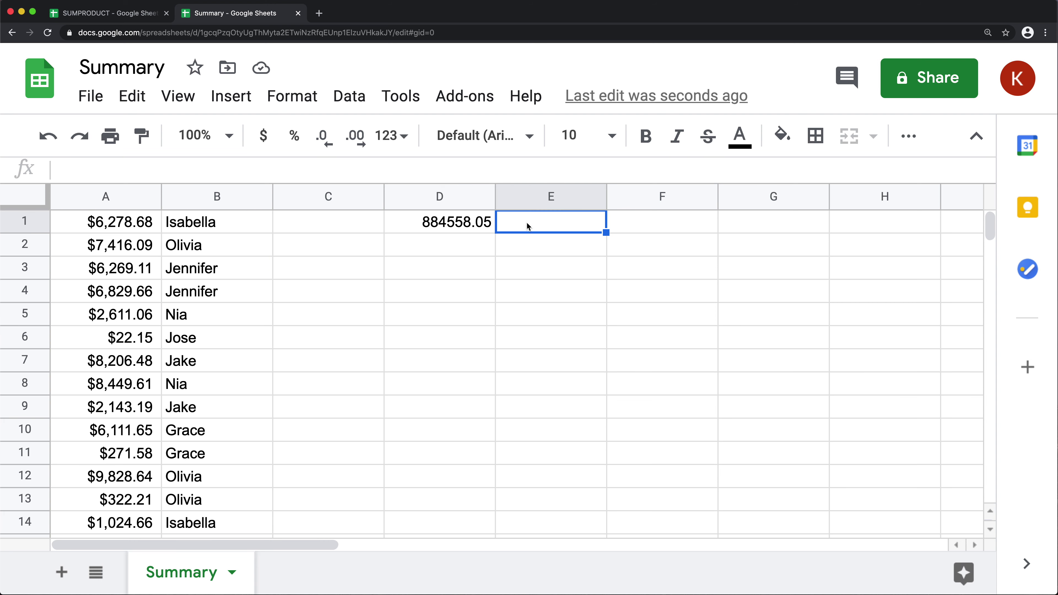
type("=SUMP")
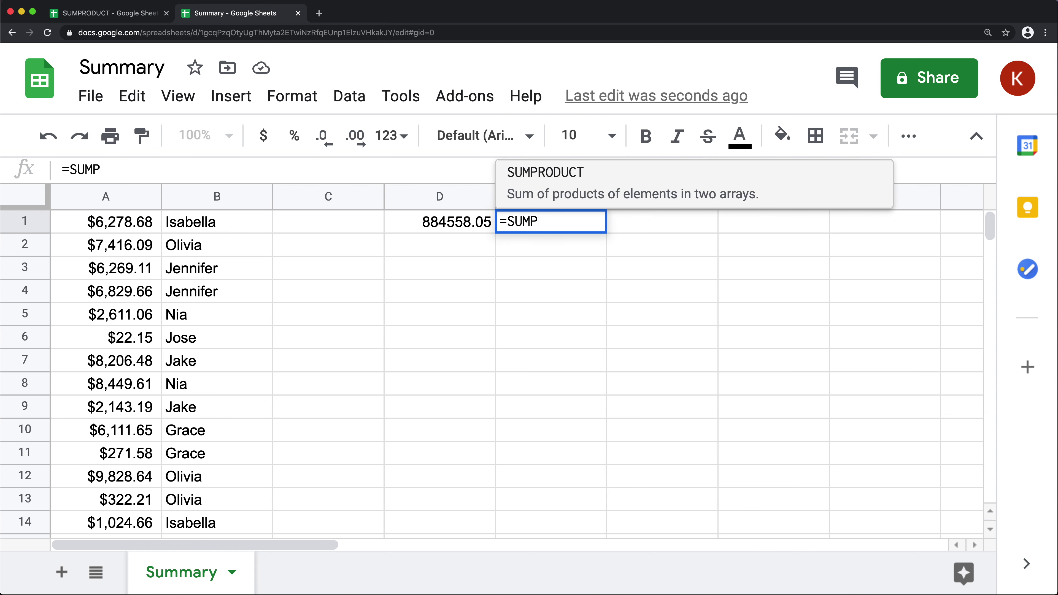
key("Tab")
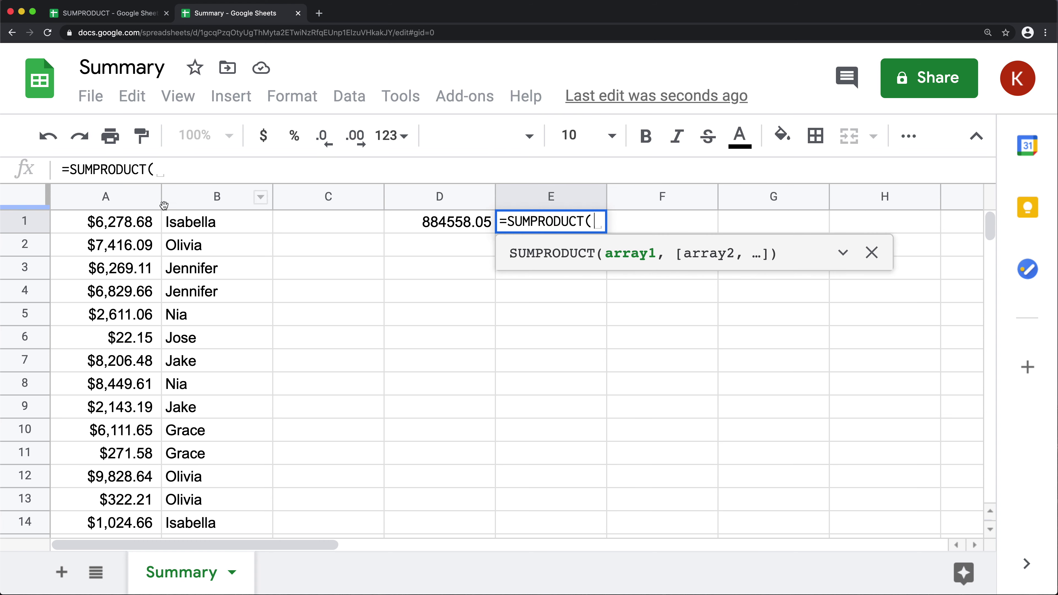
left_click(105, 202)
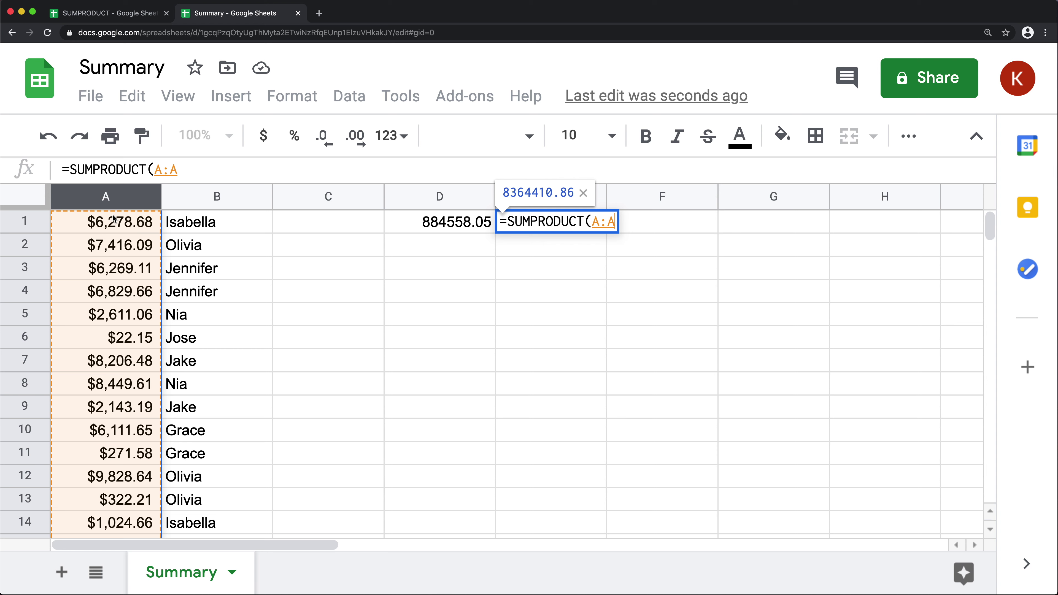
type(",")
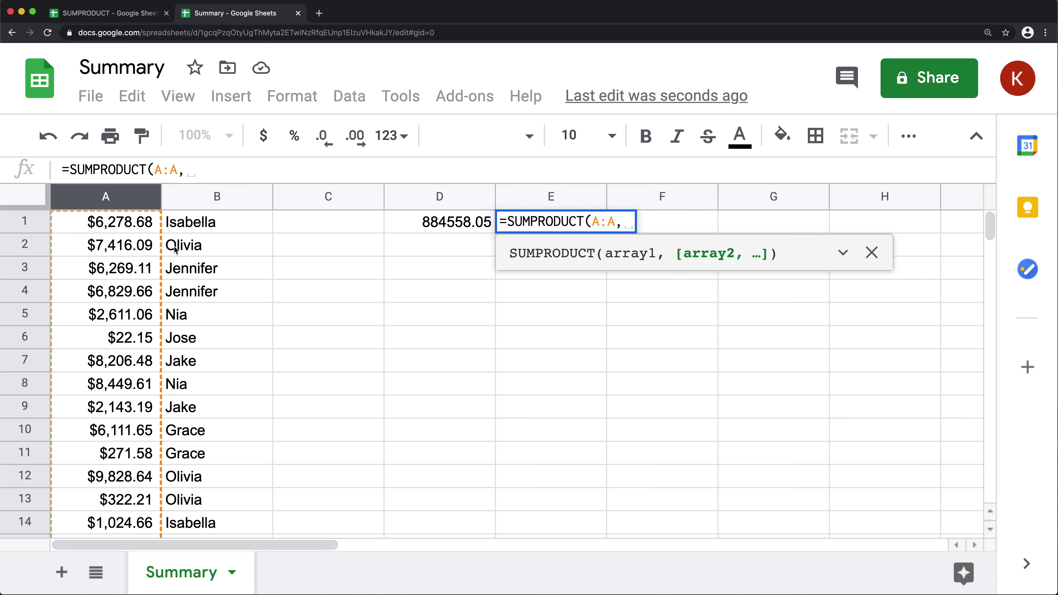
left_click(198, 198)
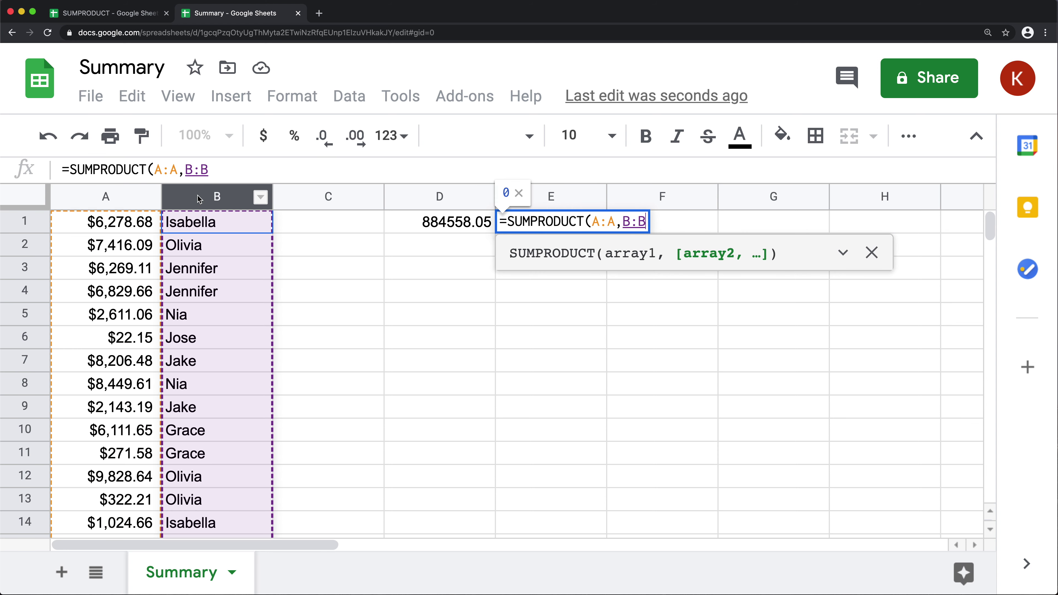
type("=\"")
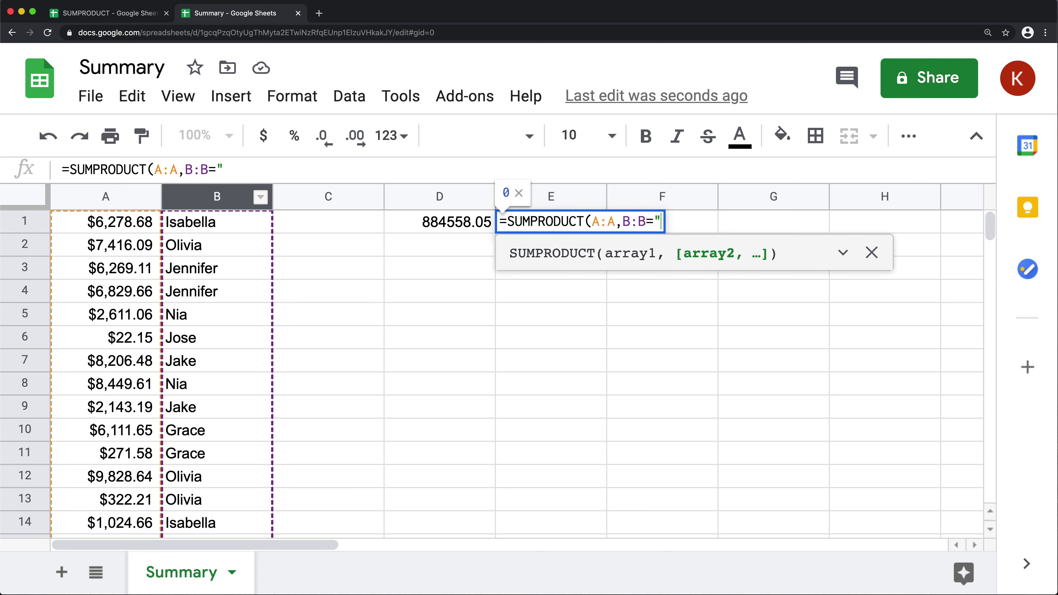
type("Olivia")
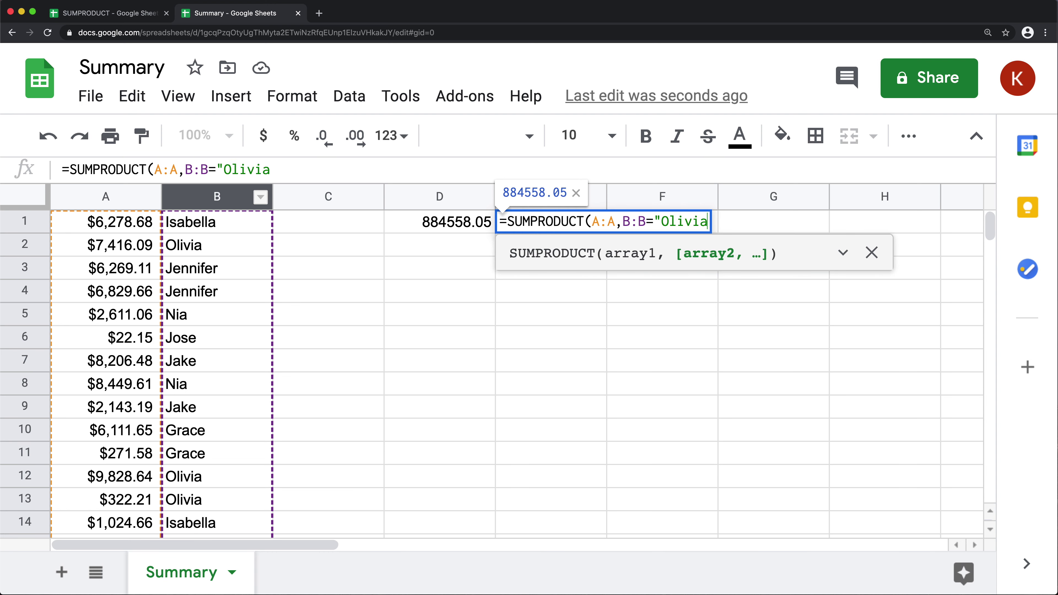
type("\")")
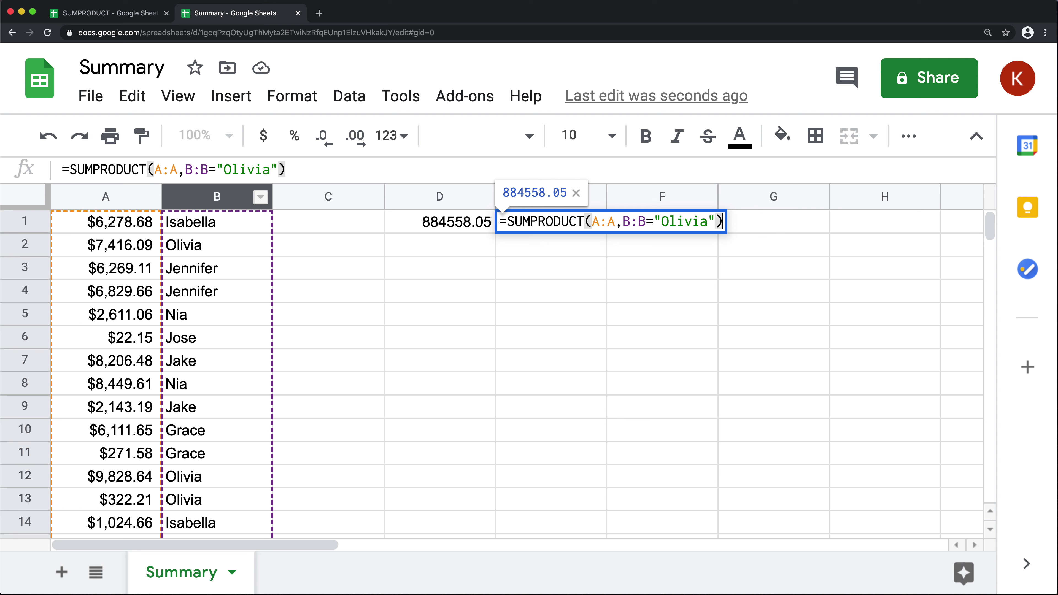
key("Return")
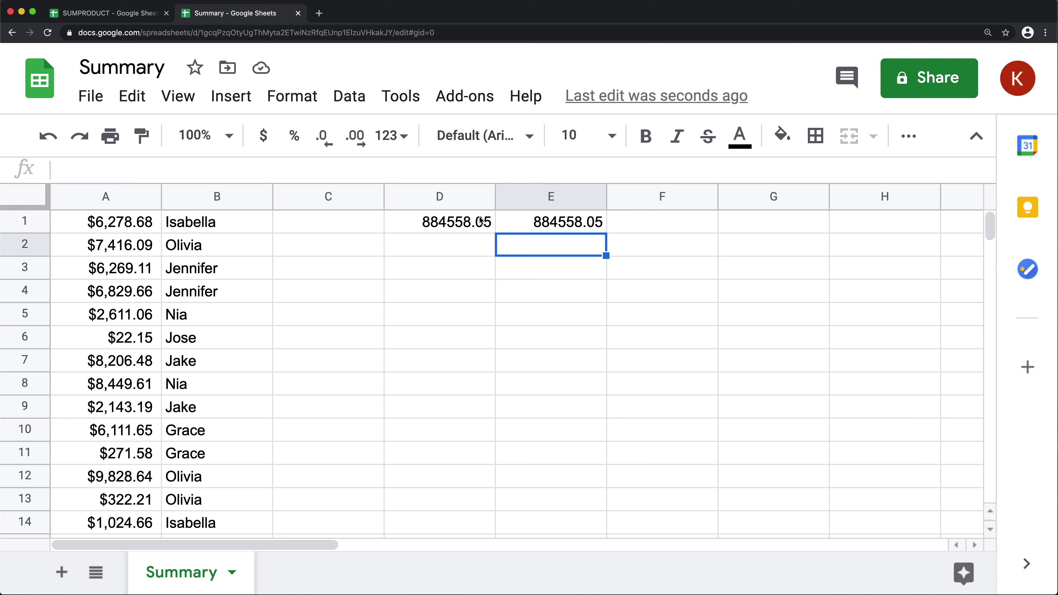
- Inspect D1's A:A sum range and the source data in columns A and B
left_click(465, 221)
double_click(465, 220)
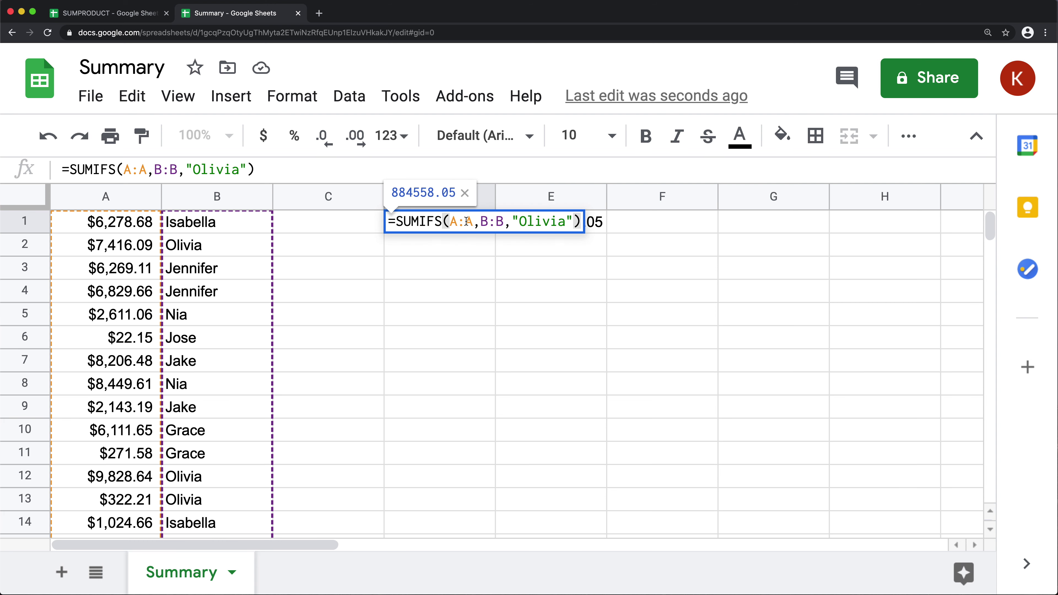
left_click_drag(450, 221, 475, 221)
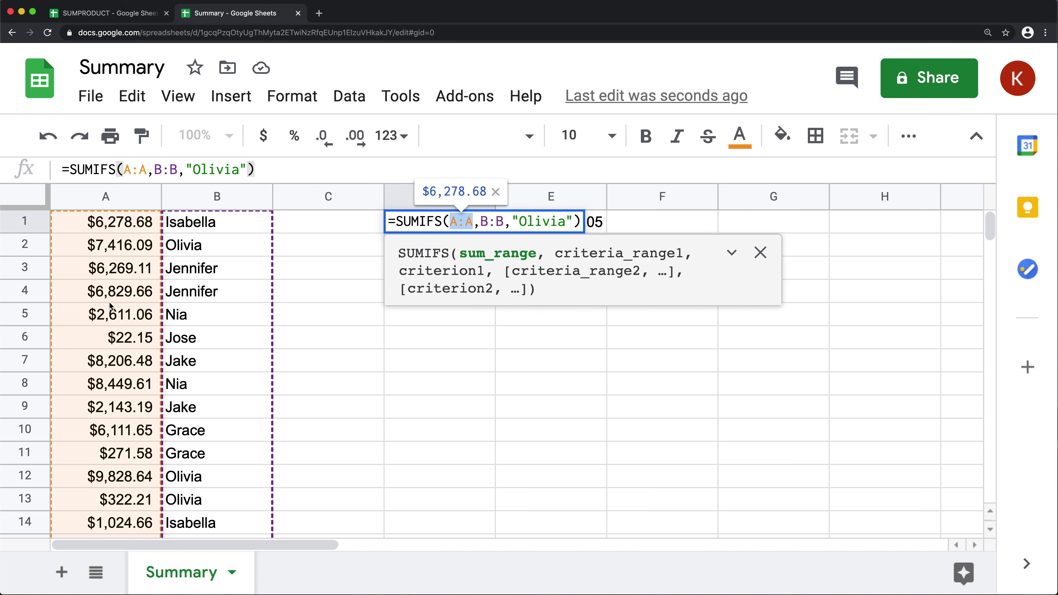
key("Escape")
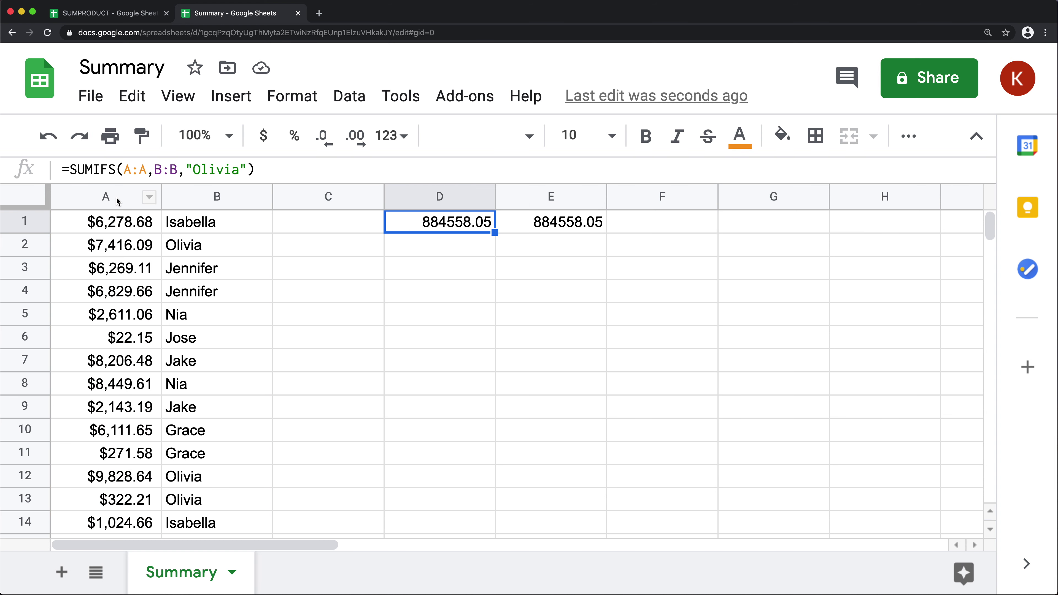
left_click(120, 200)
left_click(165, 201)
left_click(132, 206)
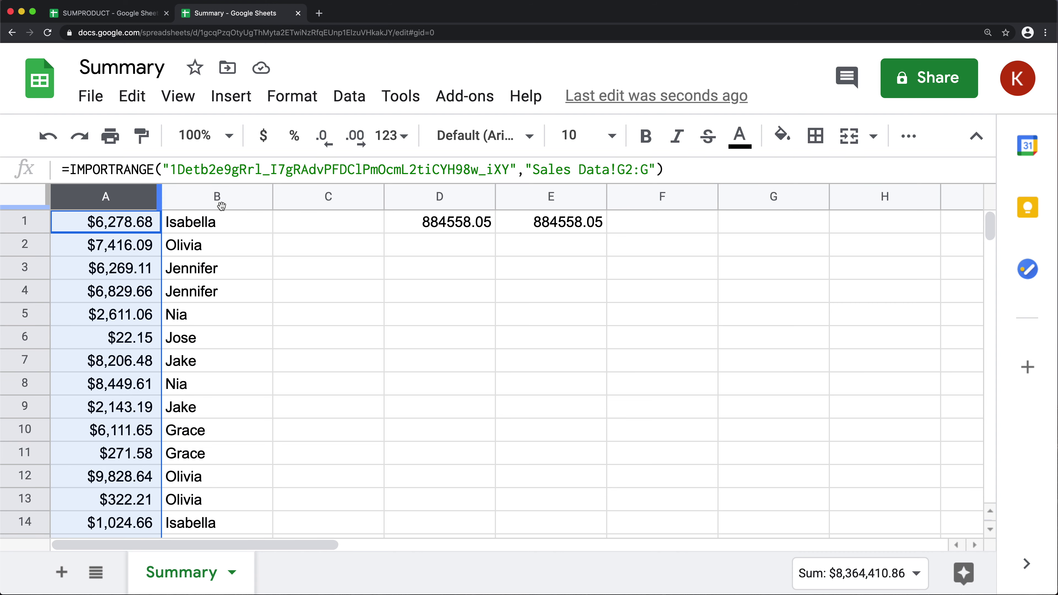
- Copy the IMPORTRANGE call from A1's formula, leaving A1 unchanged
left_click(108, 229)
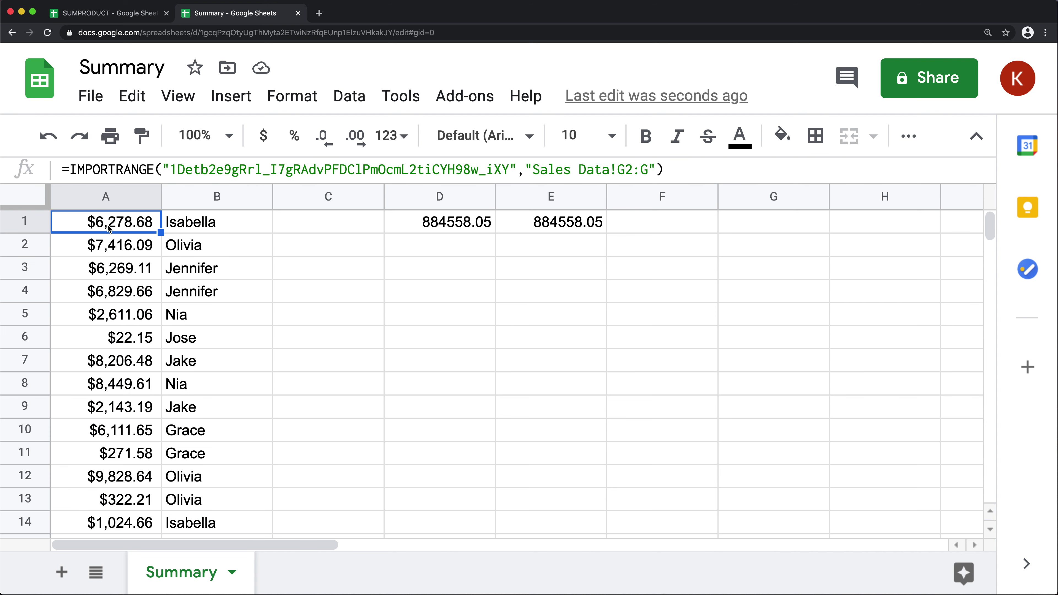
double_click(124, 224)
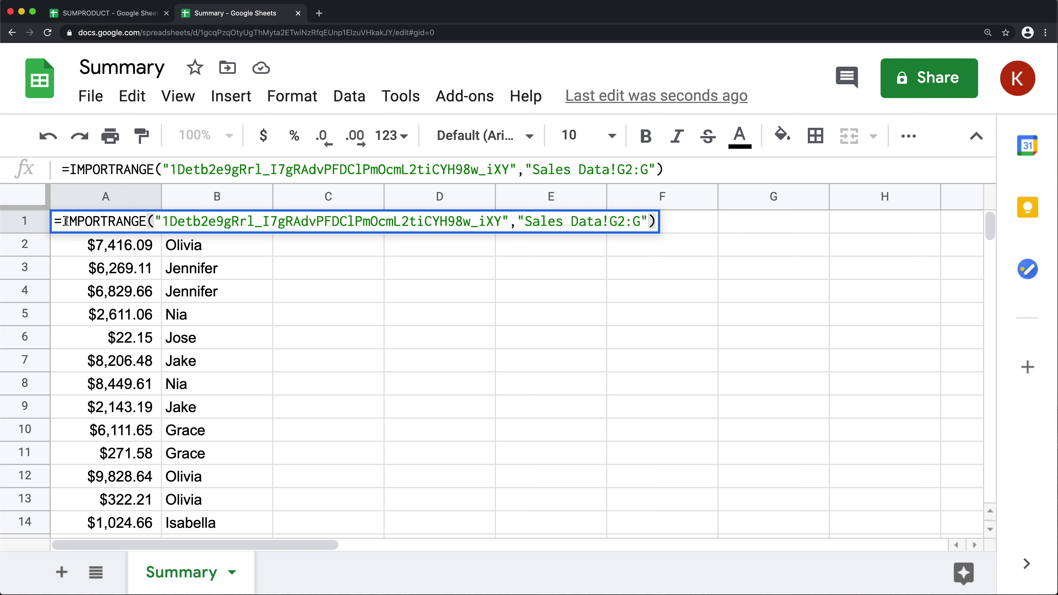
left_click_drag(62, 221, 675, 219)
key("super+c")
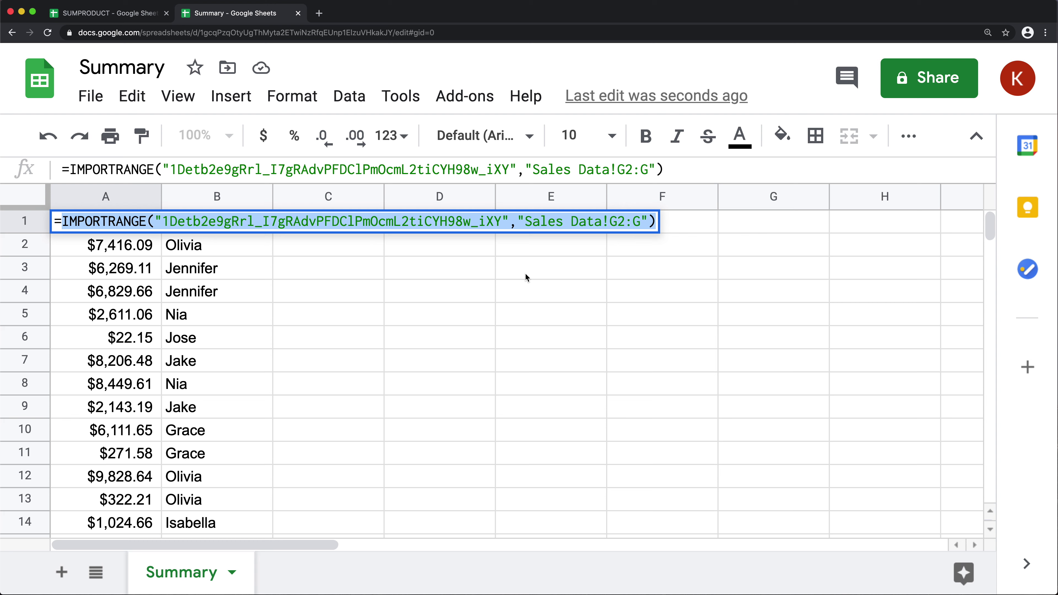
key("Escape")
left_click(113, 195)
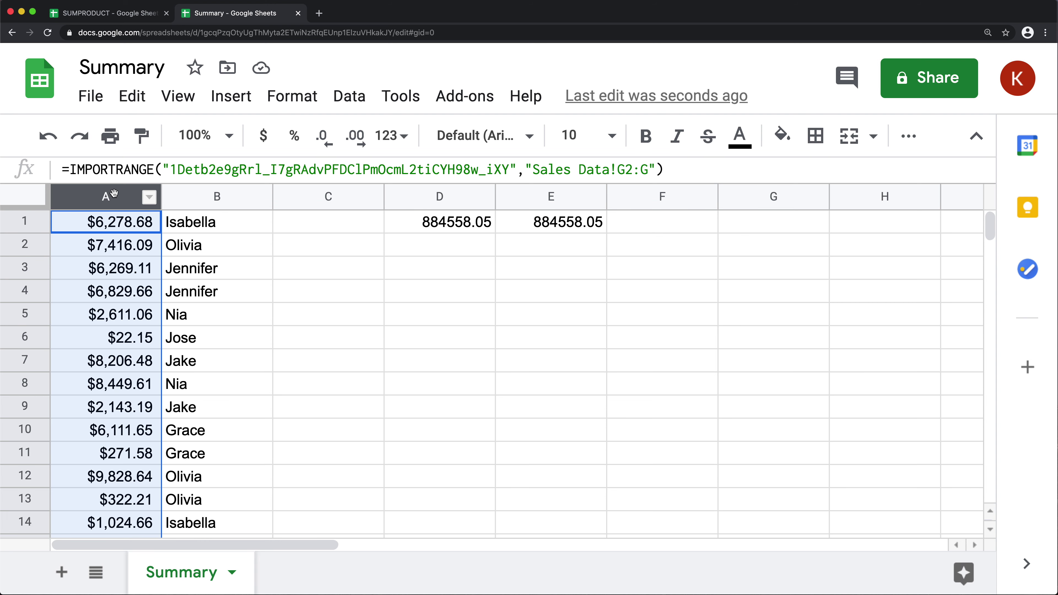
- Paste the IMPORTRANGE call over A:A in D1's SUMIFS and read its 'Argument must be a range' error
left_click(431, 228)
double_click(429, 233)
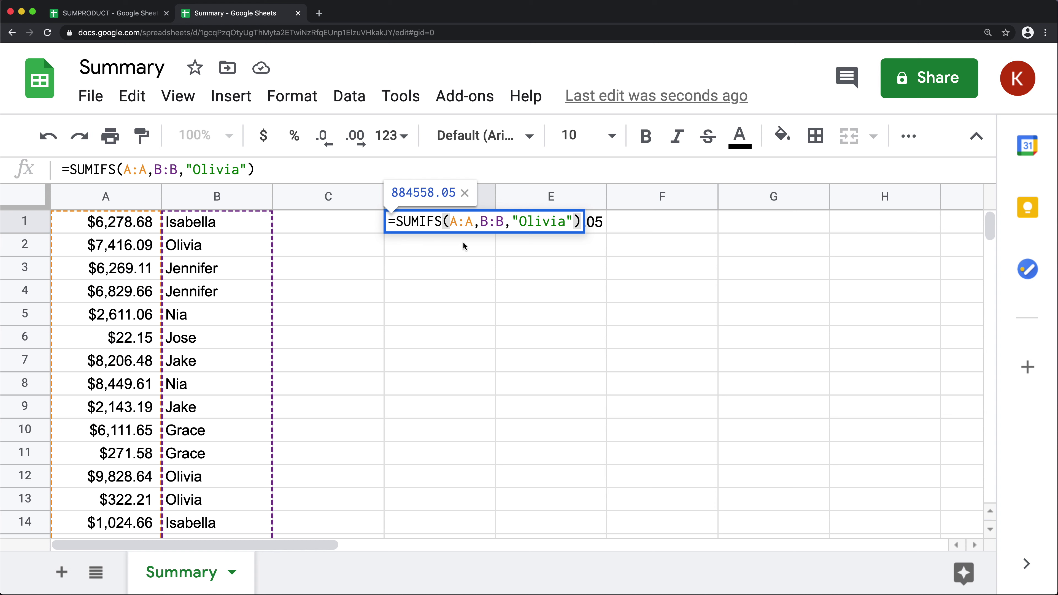
left_click_drag(474, 222, 449, 223)
key("super+v")
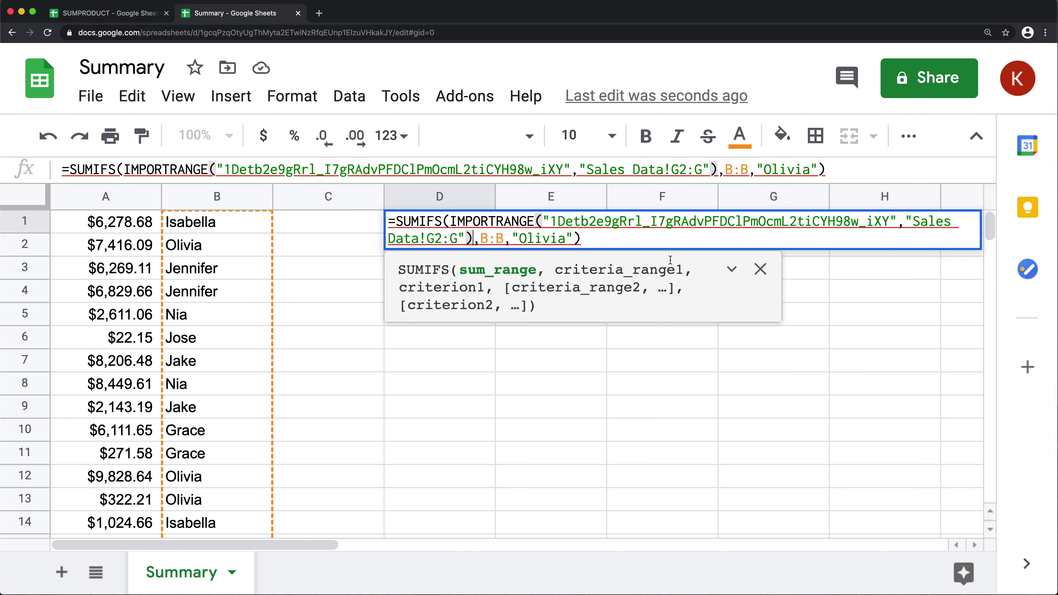
key("Return")
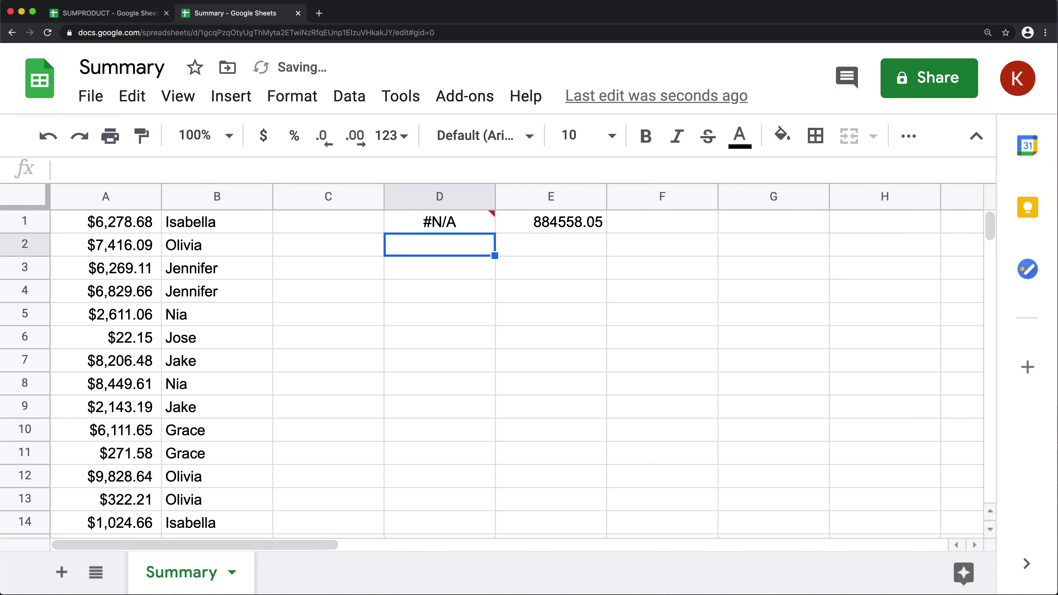
left_click(470, 225)
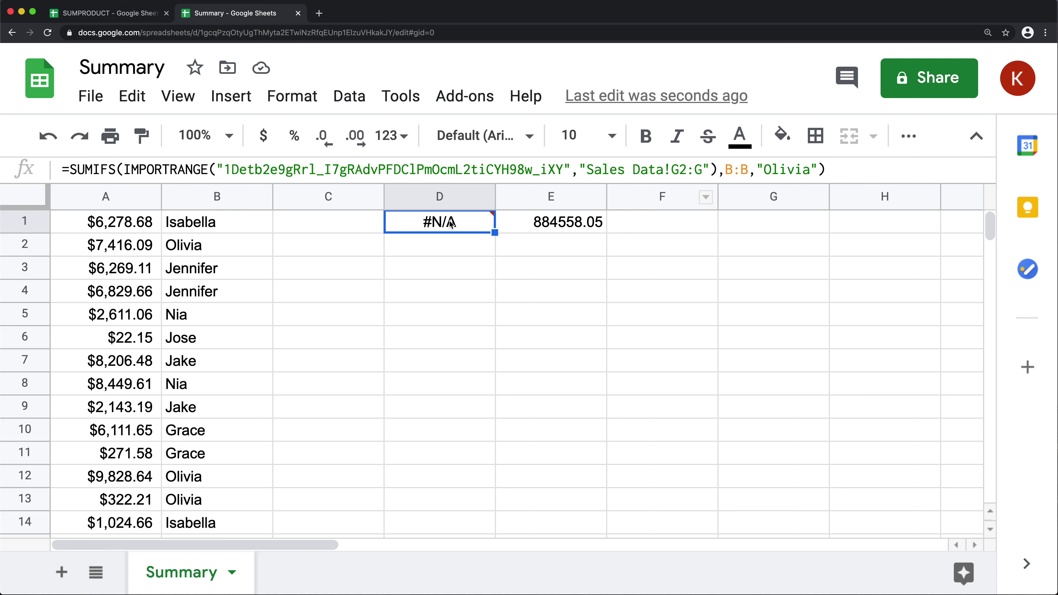
mouse_move(452, 225)
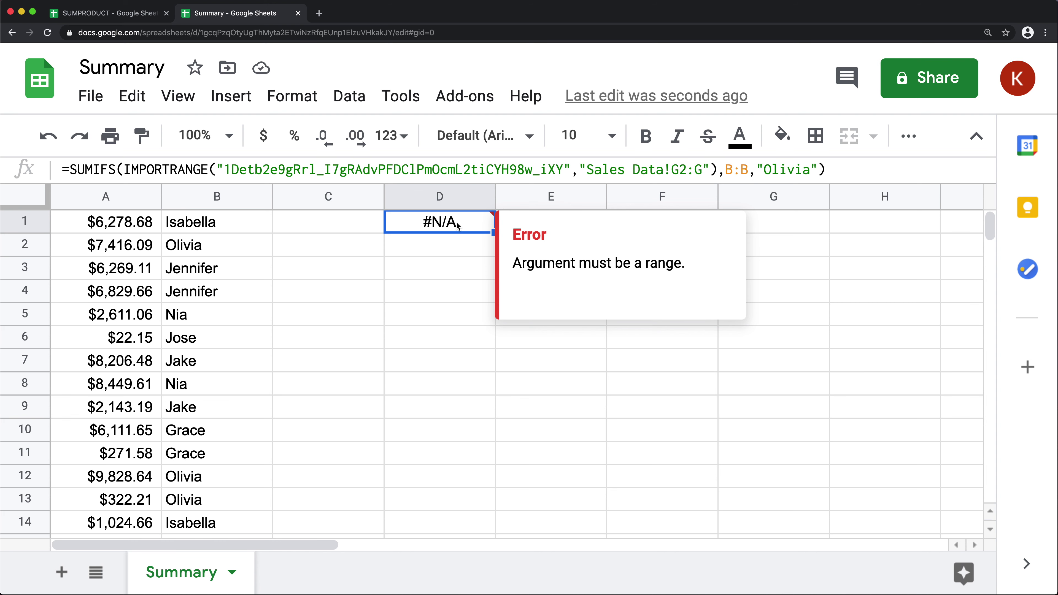
left_click(443, 248)
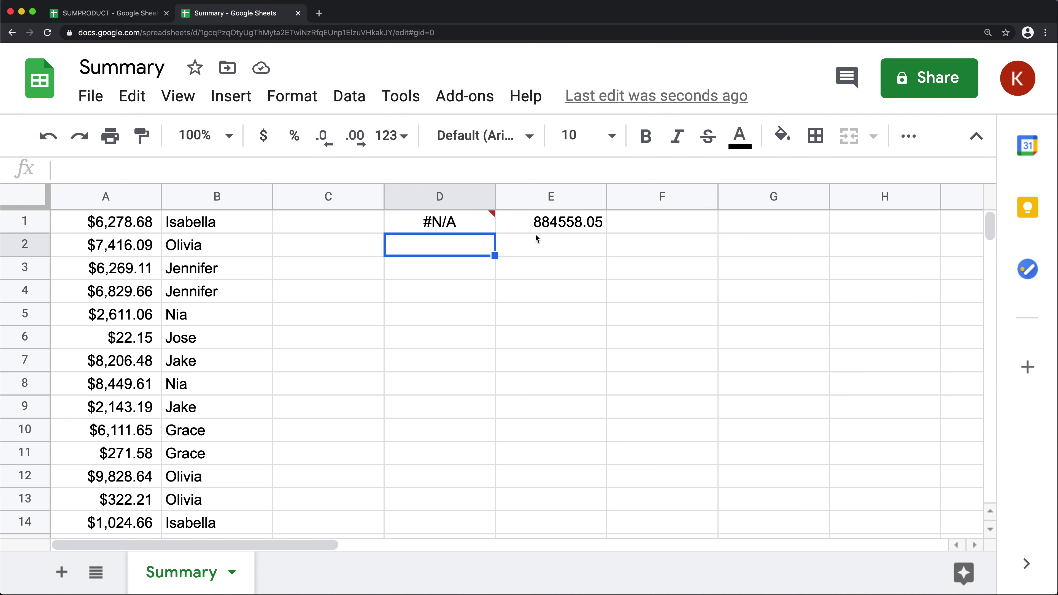
- Replace A:A in E1's SUMPRODUCT with the IMPORTRANGE call, producing a #VALUE! mismatched range sizes error (1649 vs 2149)
double_click(568, 227)
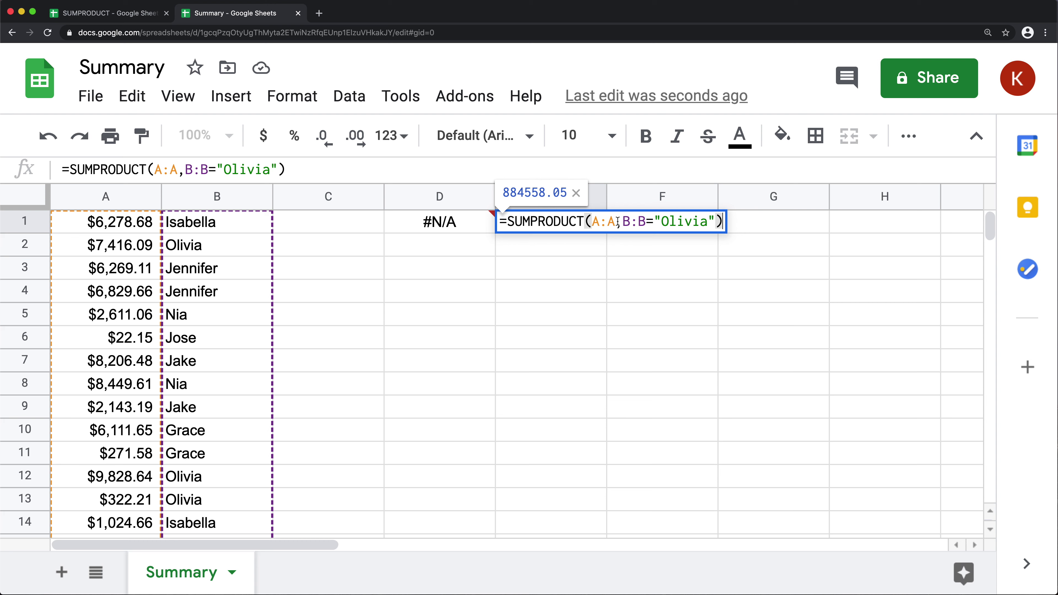
left_click_drag(615, 222, 592, 222)
key("BackSpace")
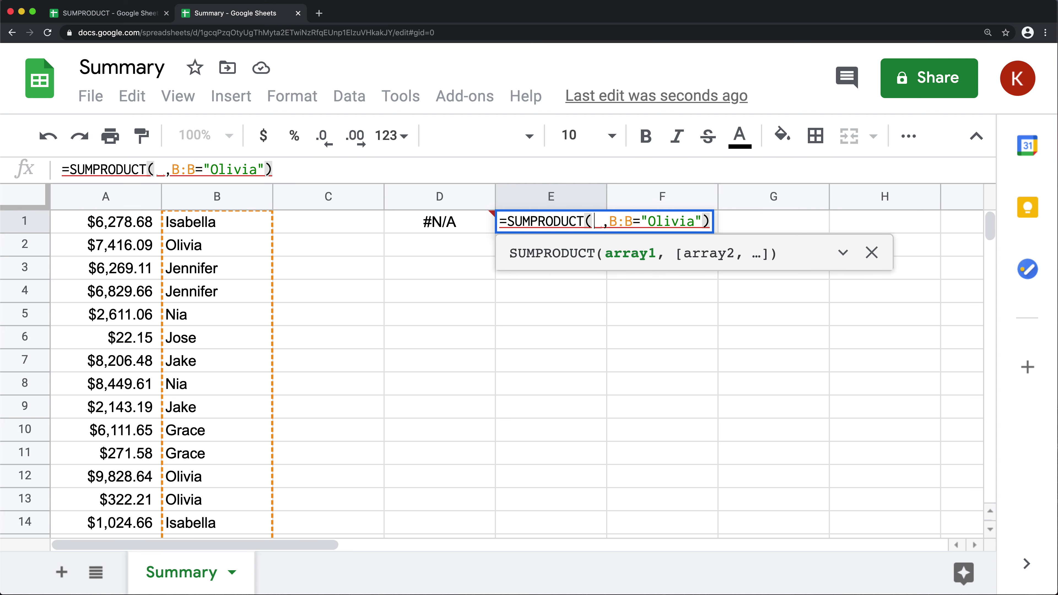
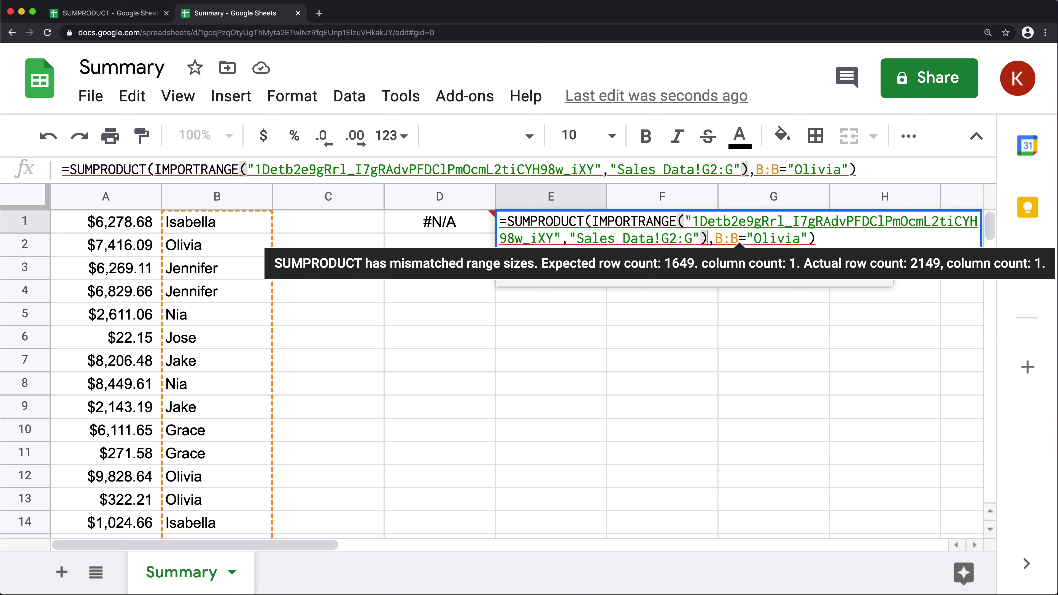
key("Return")
mouse_move(569, 226)
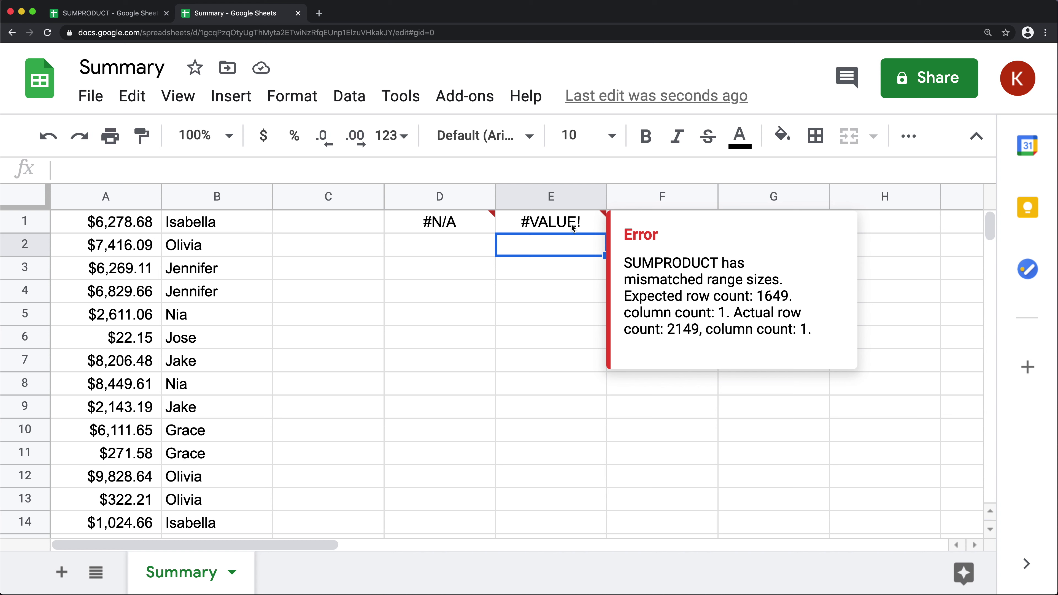
left_click(572, 227)
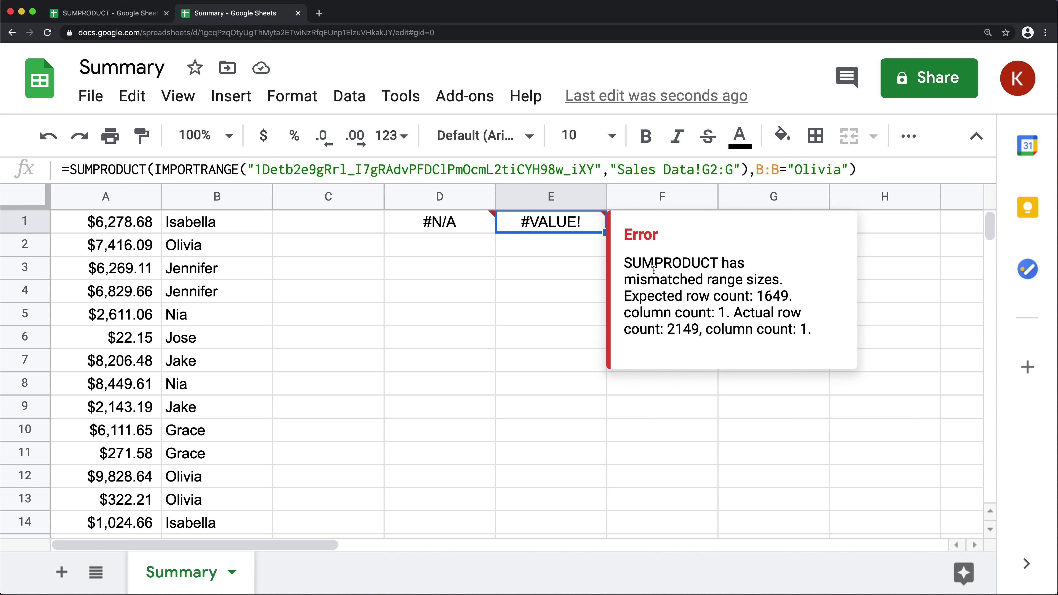
left_click_drag(637, 279, 746, 276)
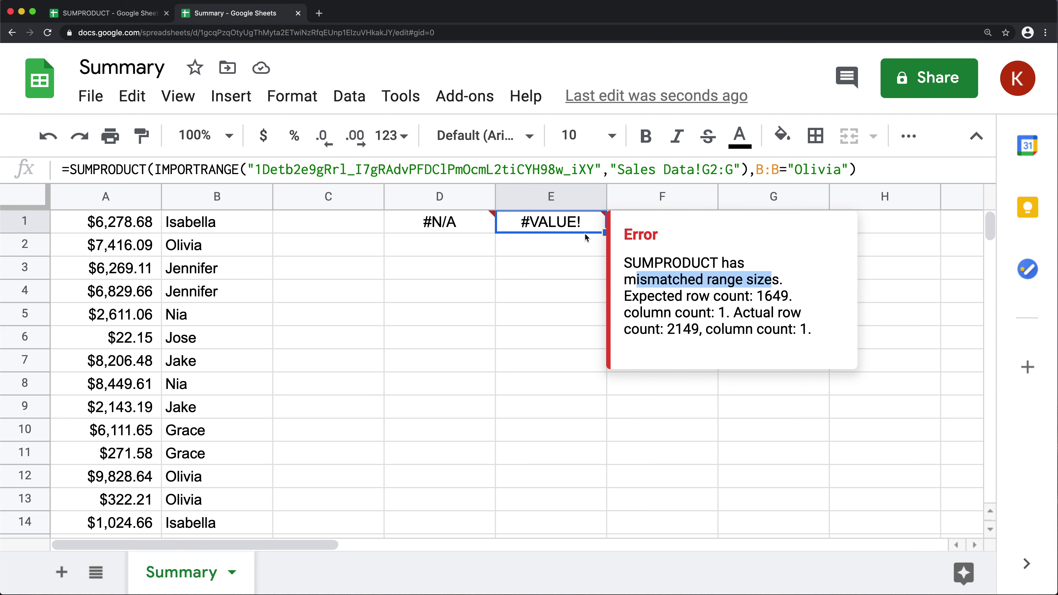
left_click(558, 231)
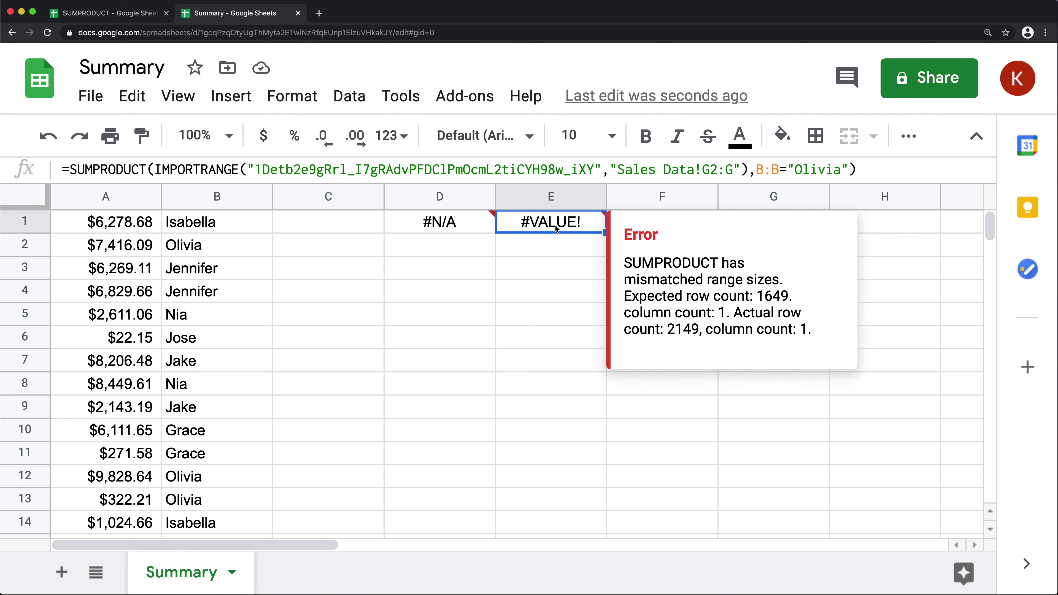
- Check E1's B:B criteria range, then open B1's names IMPORTRANGE formula
double_click(557, 229)
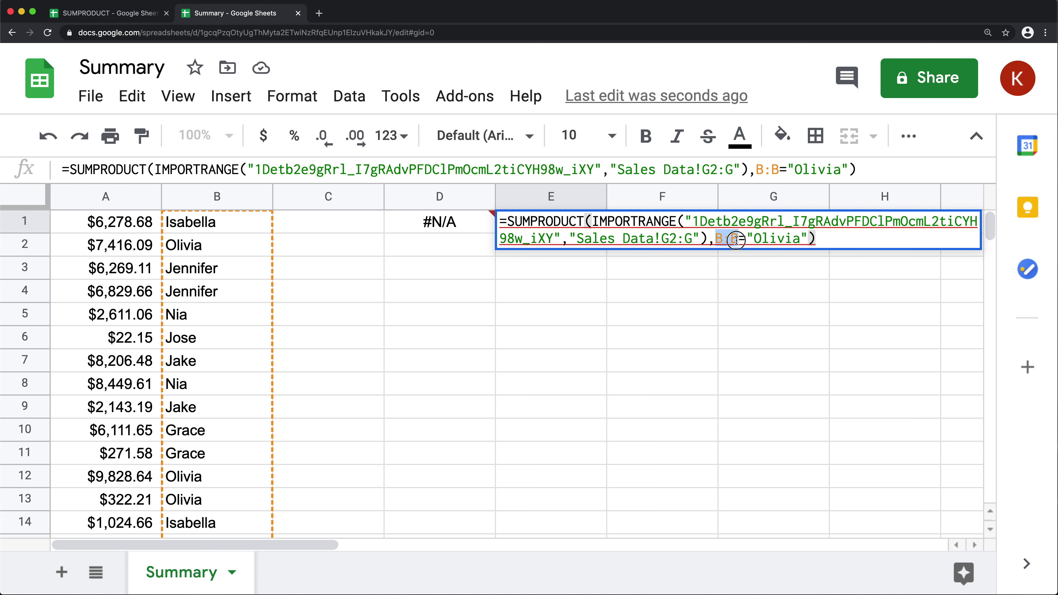
double_click(718, 238)
key("Escape")
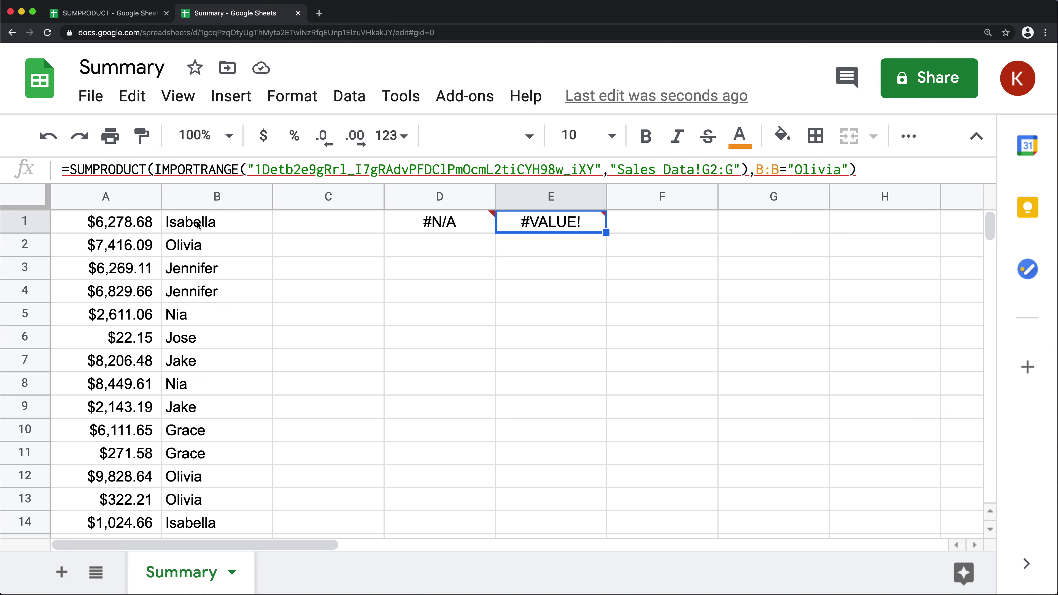
left_click(200, 227)
double_click(190, 222)
left_click(608, 222)
key("Right")
key("Right")
key("Right")
key("Right")
key("Right")
key("Right")
key("Right")
key("Right")
key("Right")
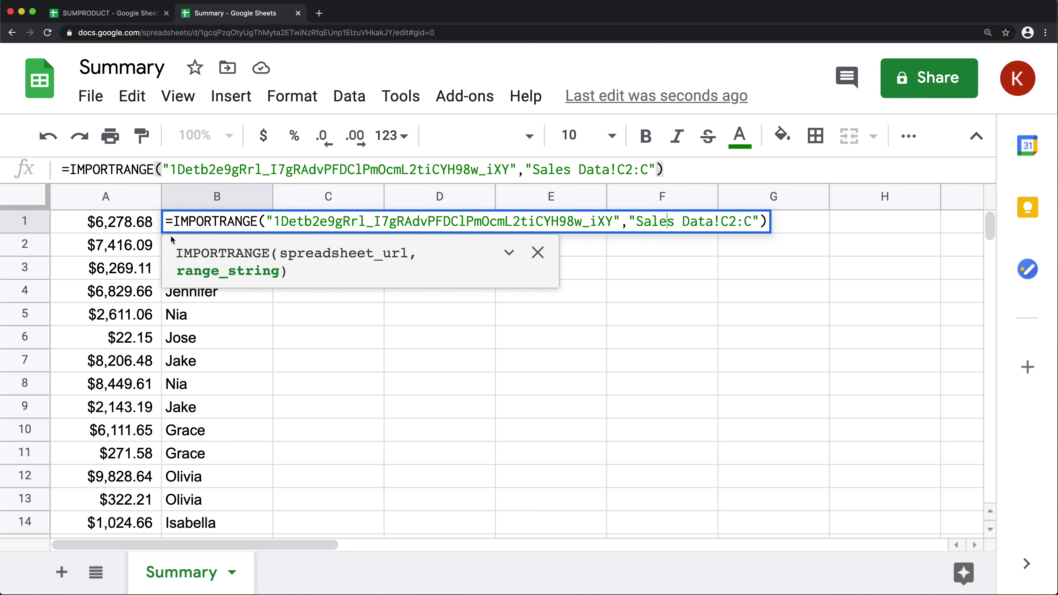
- Copy B1's IMPORTRANGE call and paste it over B:B in E1, which now returns 884558.05
left_click_drag(176, 222, 797, 227)
key("super+c")
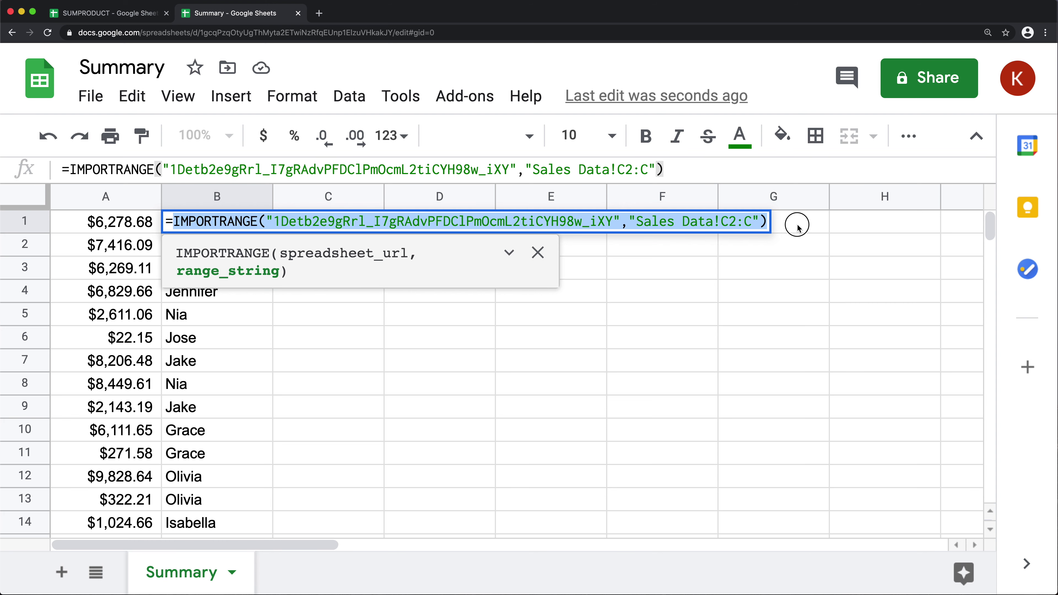
key("Escape")
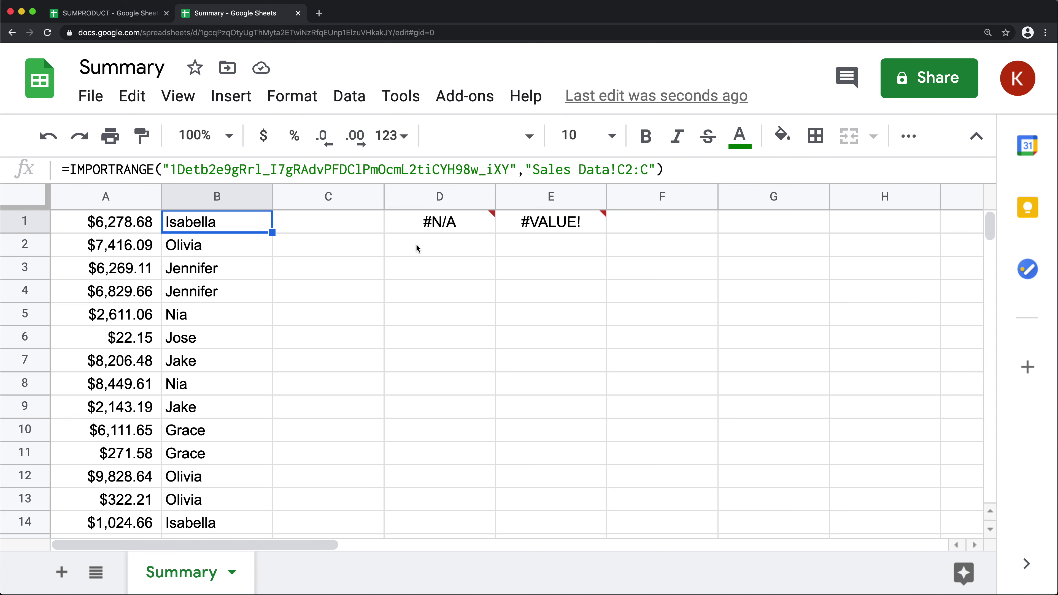
left_click(539, 225)
double_click(539, 225)
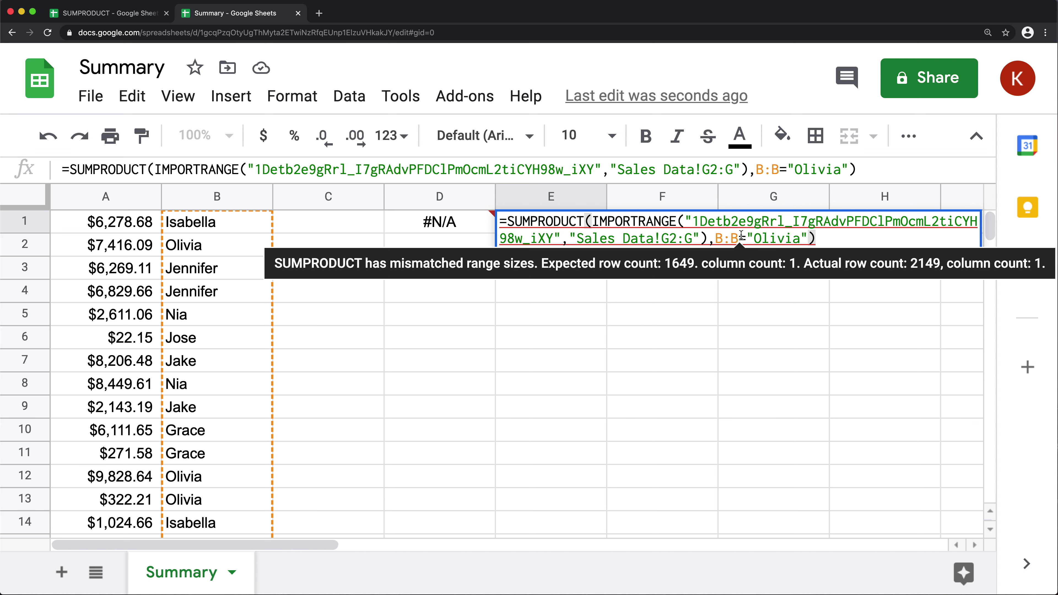
left_click_drag(716, 237, 740, 239)
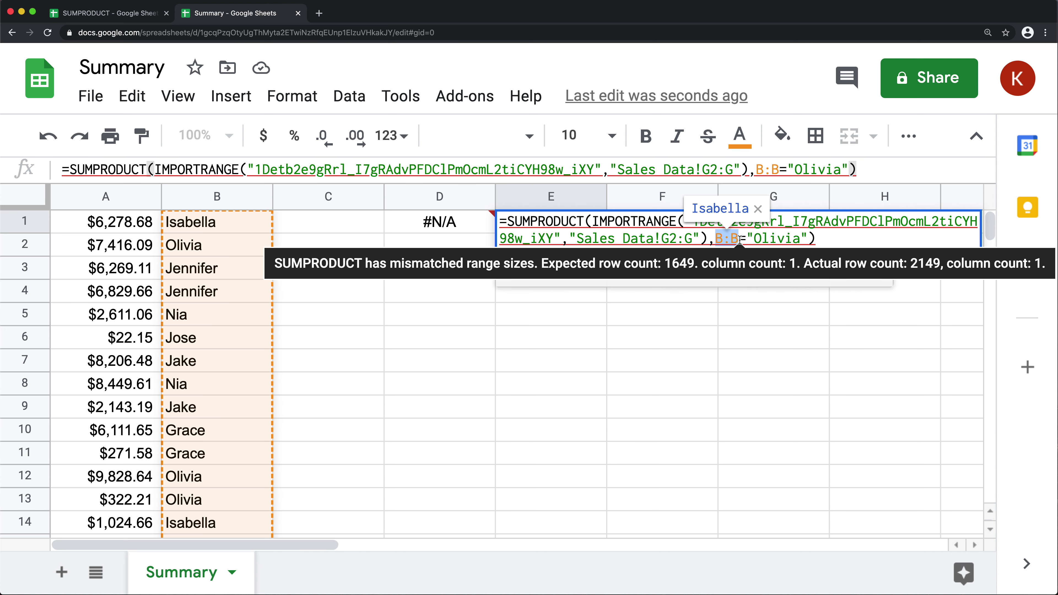
key("super+v")
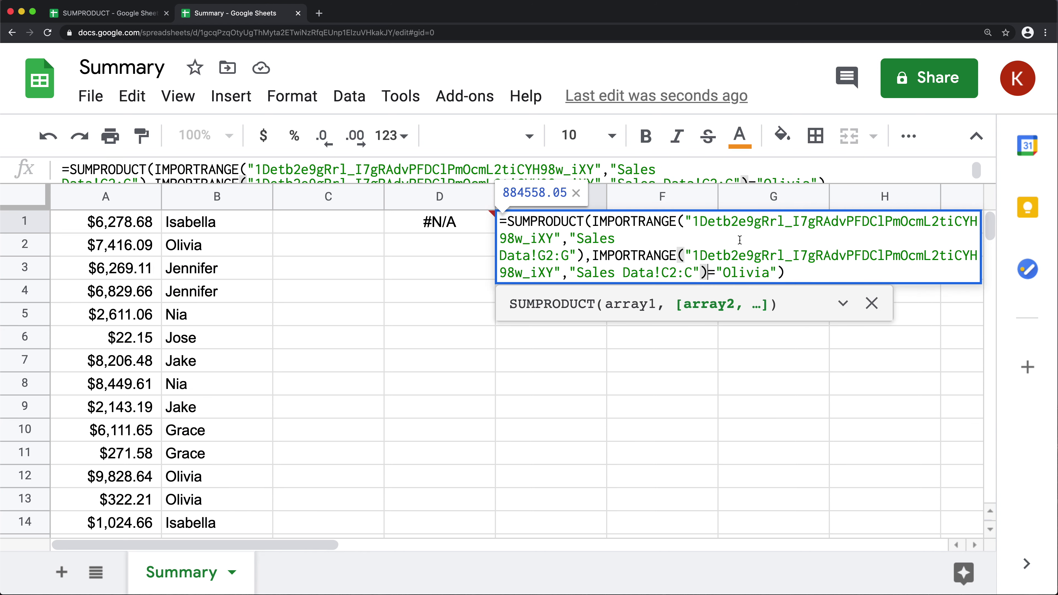
key("Return")
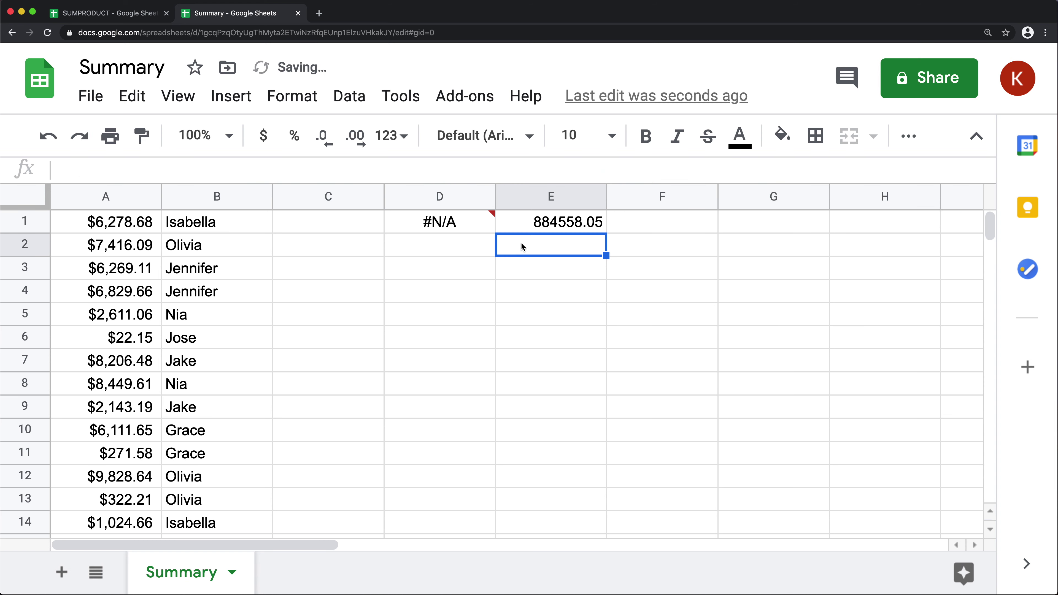
left_click(549, 226)
- Replace B:B in D1's SUMIFS with the same IMPORTRANGE call; D1 still shows #N/A
left_click(442, 221)
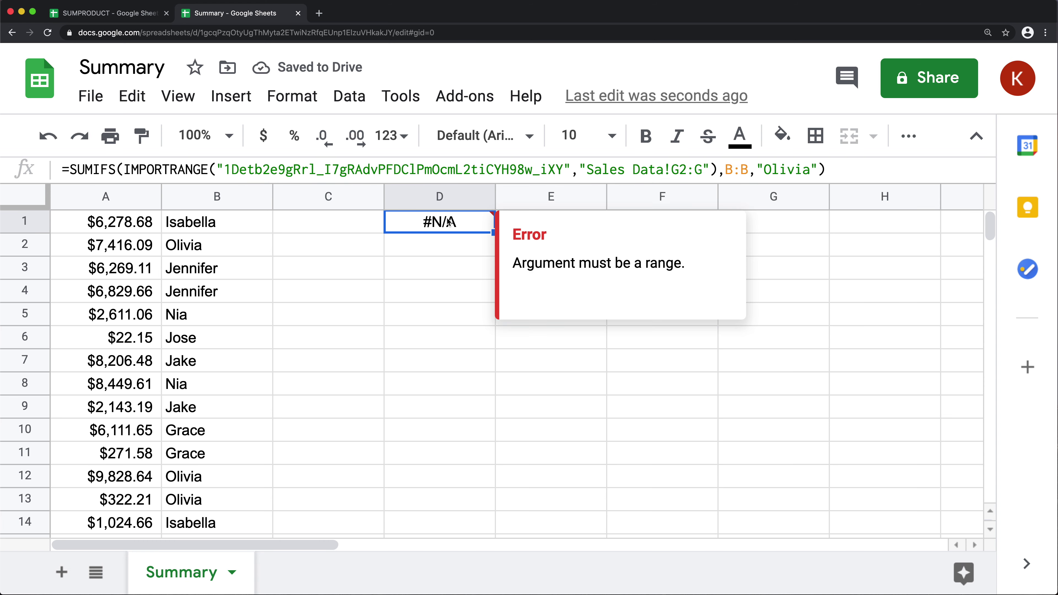
double_click(446, 219)
left_click_drag(480, 238, 504, 238)
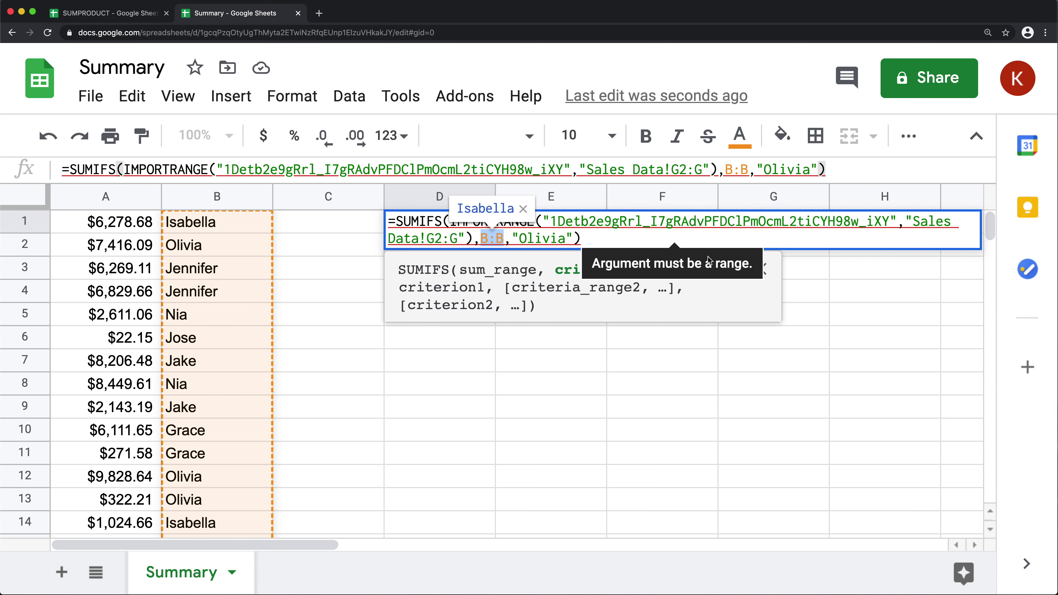
key("BackSpace")
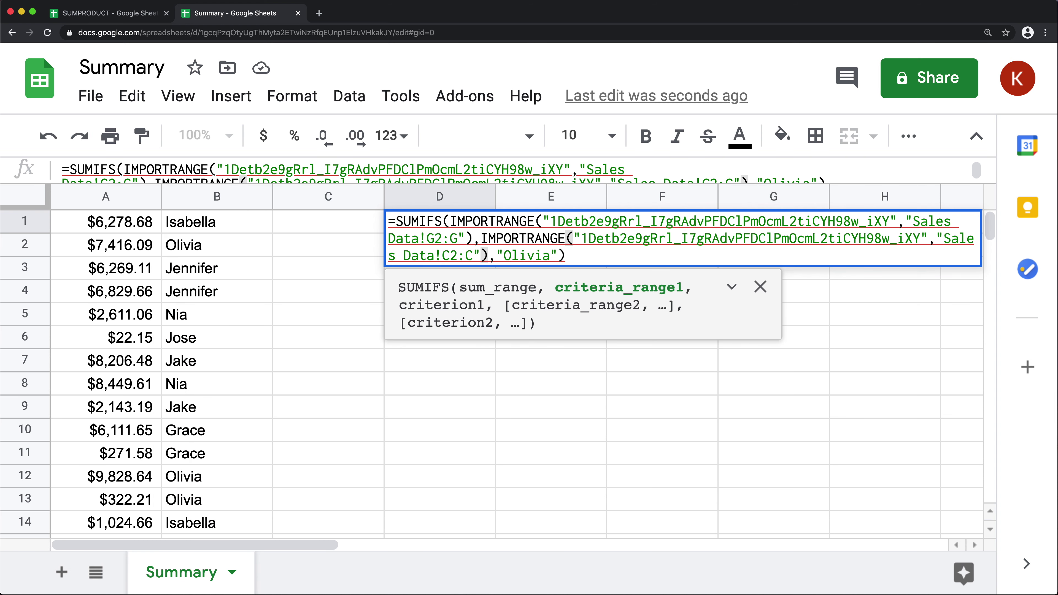
key("Return")
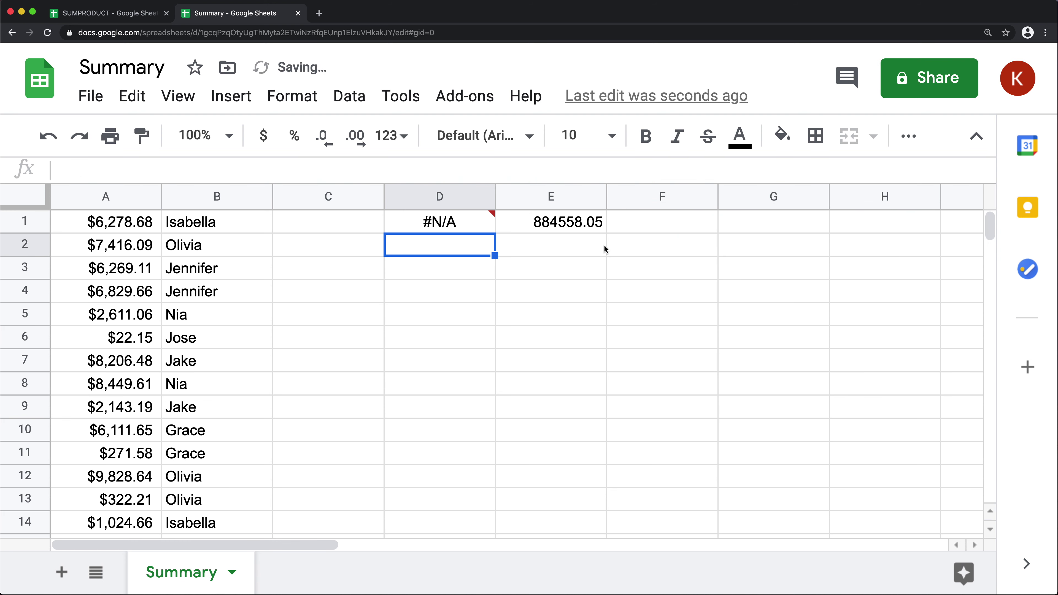
left_click(457, 224)
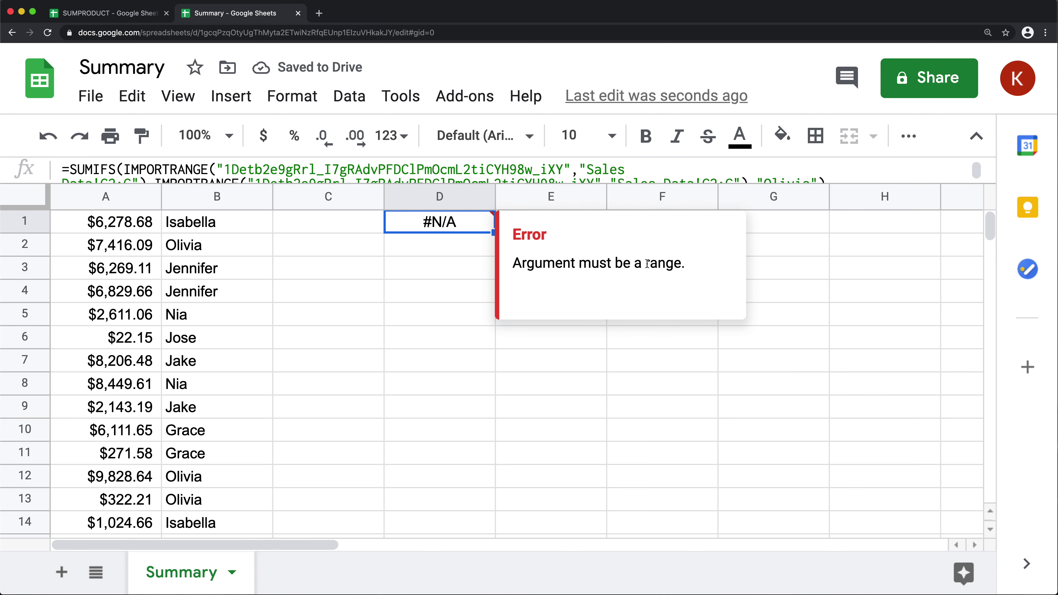
left_click(465, 250)
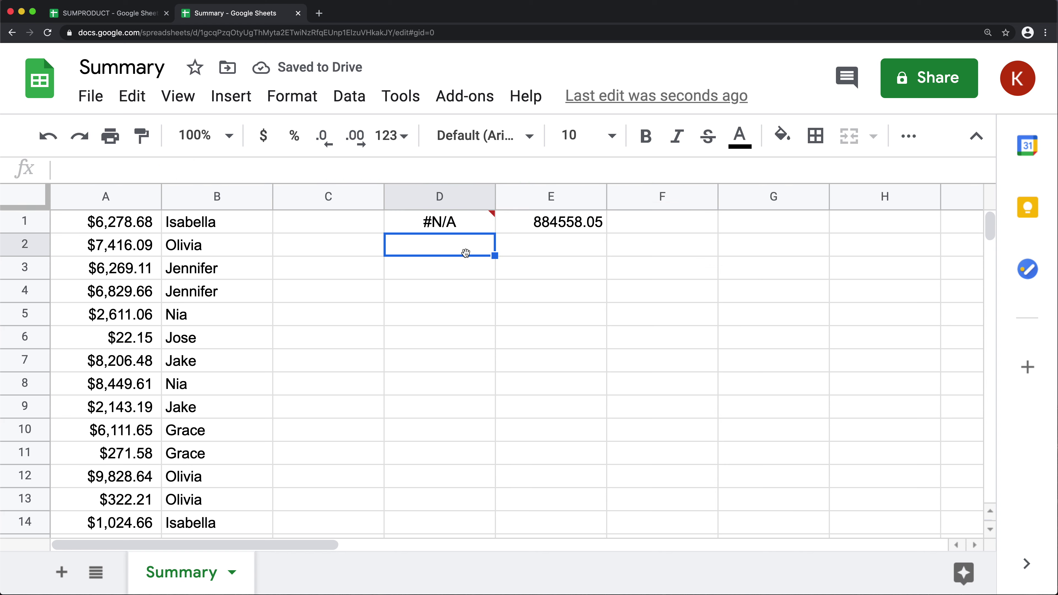
left_click(541, 223)
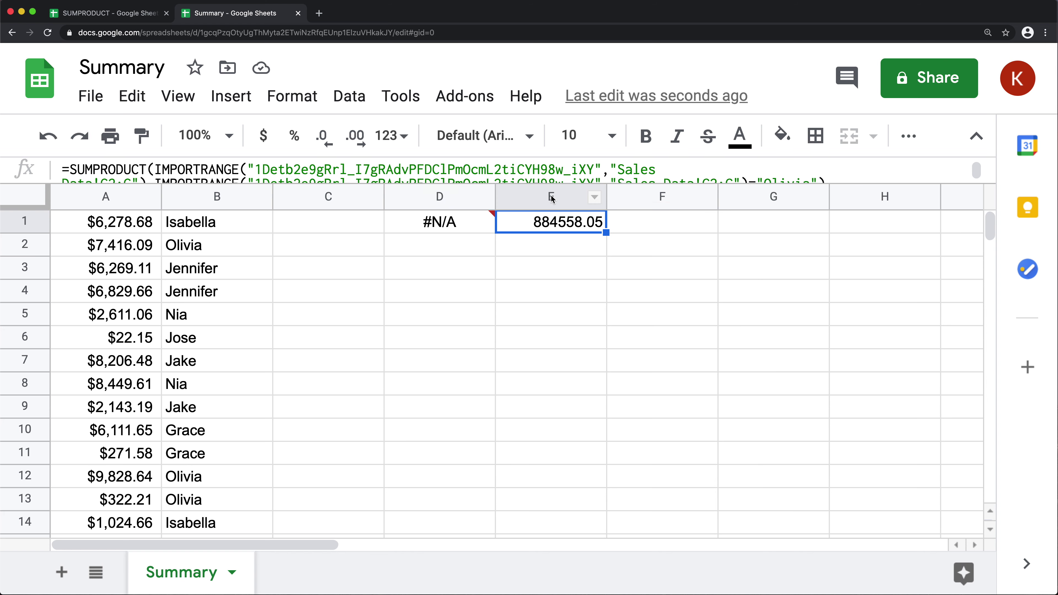
- Expand the formula bar, clear columns A–D, and compare E1's formula with the source spreadsheet
left_click_drag(555, 185, 550, 224)
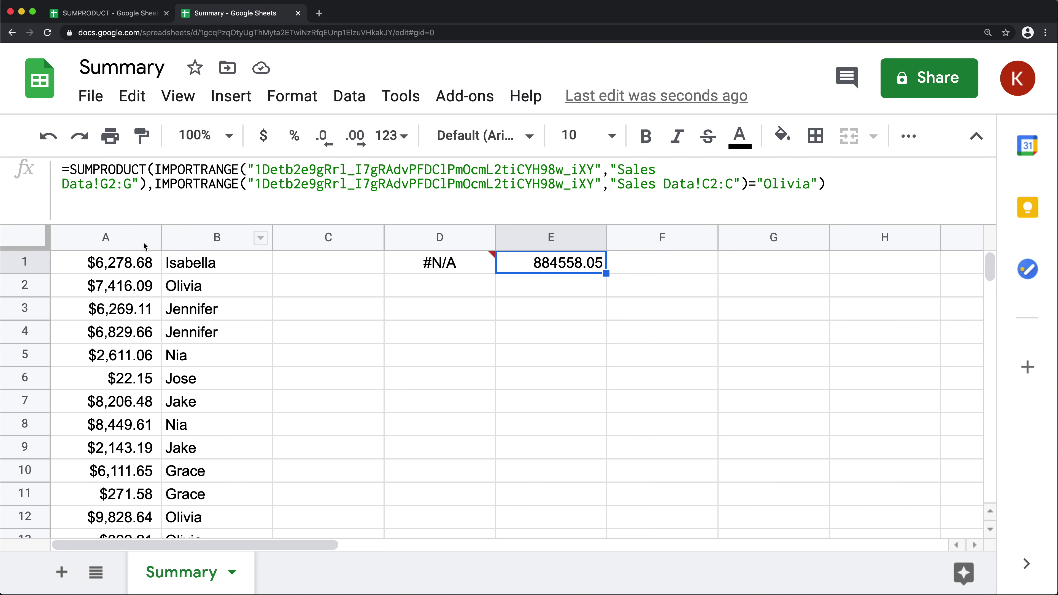
left_click_drag(130, 238, 422, 237)
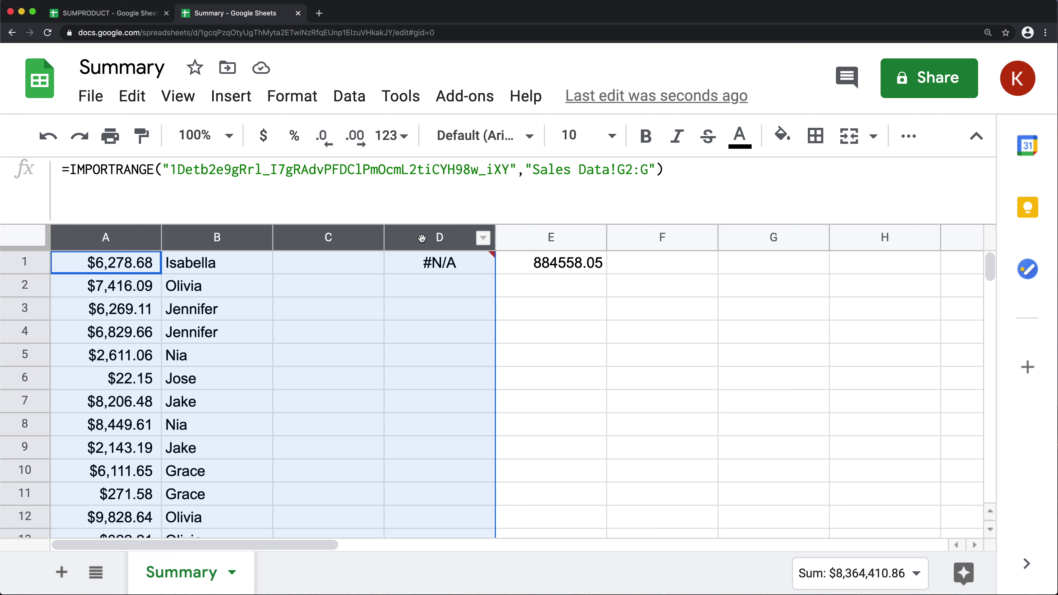
key("Delete")
double_click(560, 269)
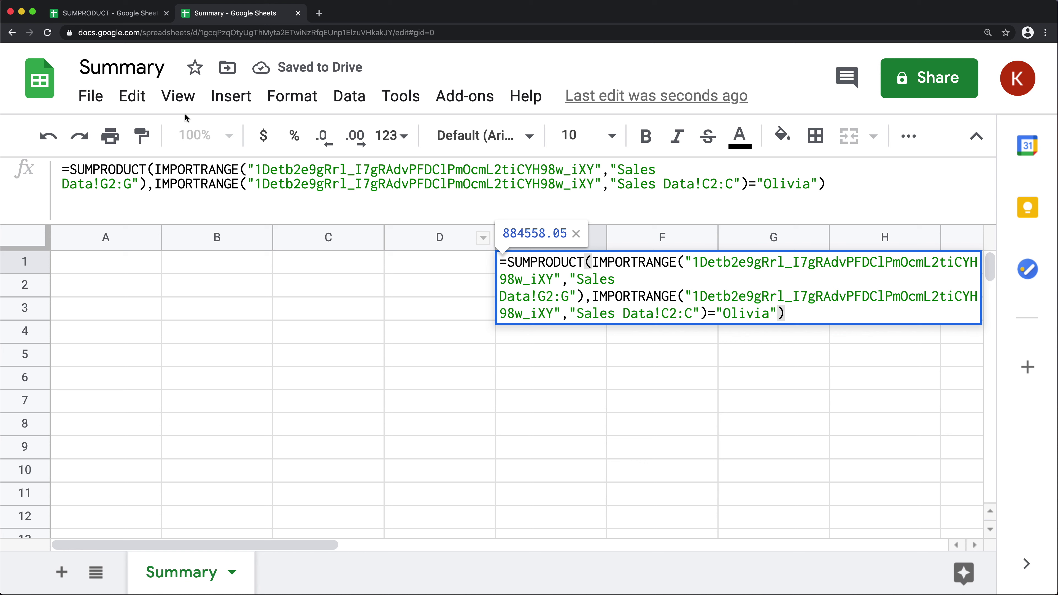
left_click(118, 17)
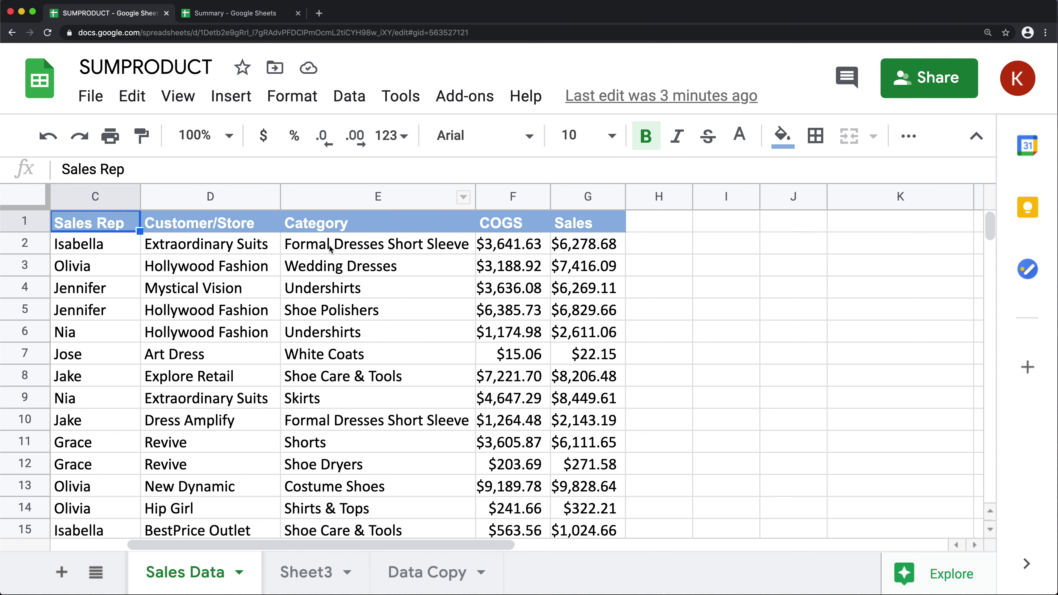
left_click(208, 21)
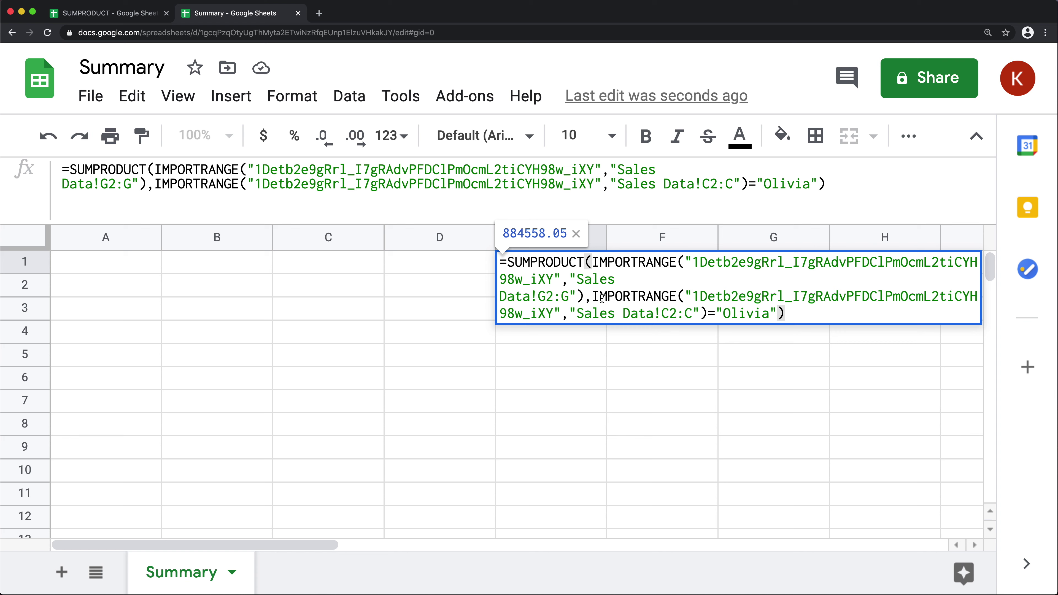
- Review the second IMPORTRANGE comparison in E1 and commit the formula unchanged at 884558.05
left_click_drag(595, 295, 775, 311)
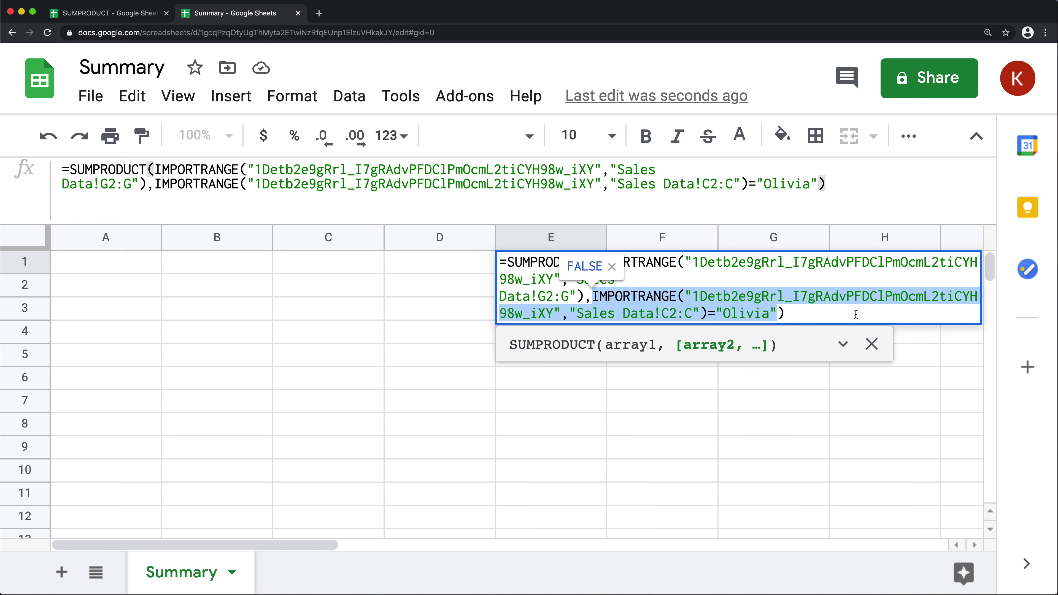
left_click(778, 312)
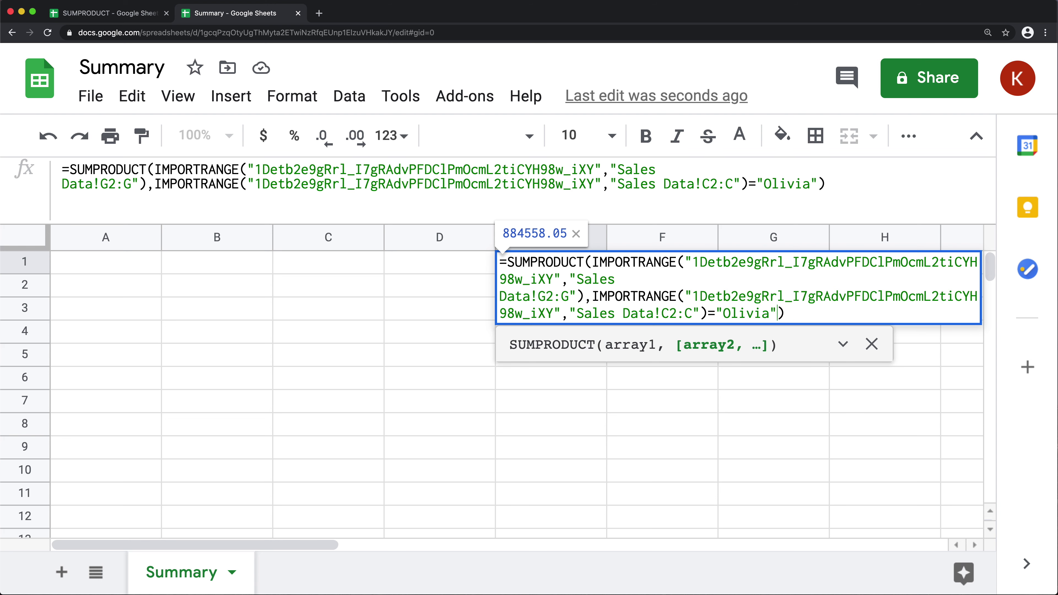
type(",")
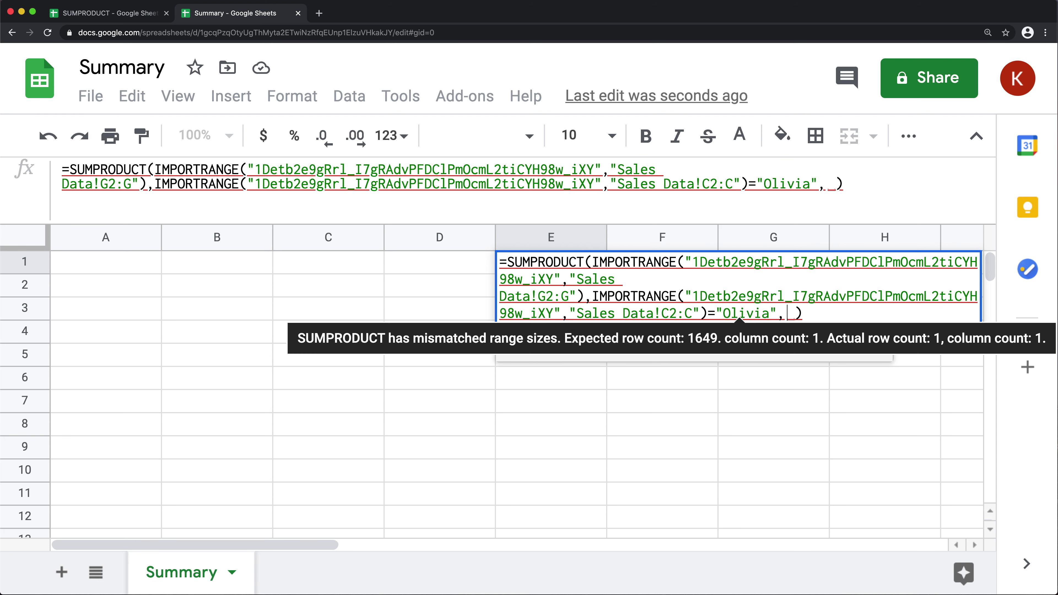
key("BackSpace")
key("BackSpace")
key("Return")
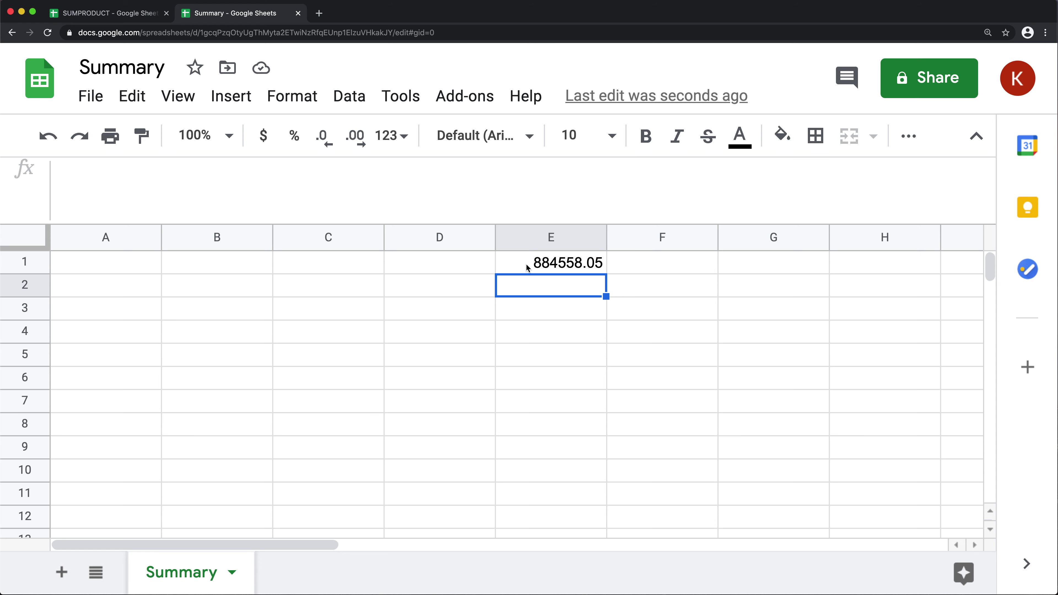
- Delete the empty columns A–C so the SUMPRODUCT total moves to B1
left_click_drag(343, 237, 111, 239)
right_click(111, 239)
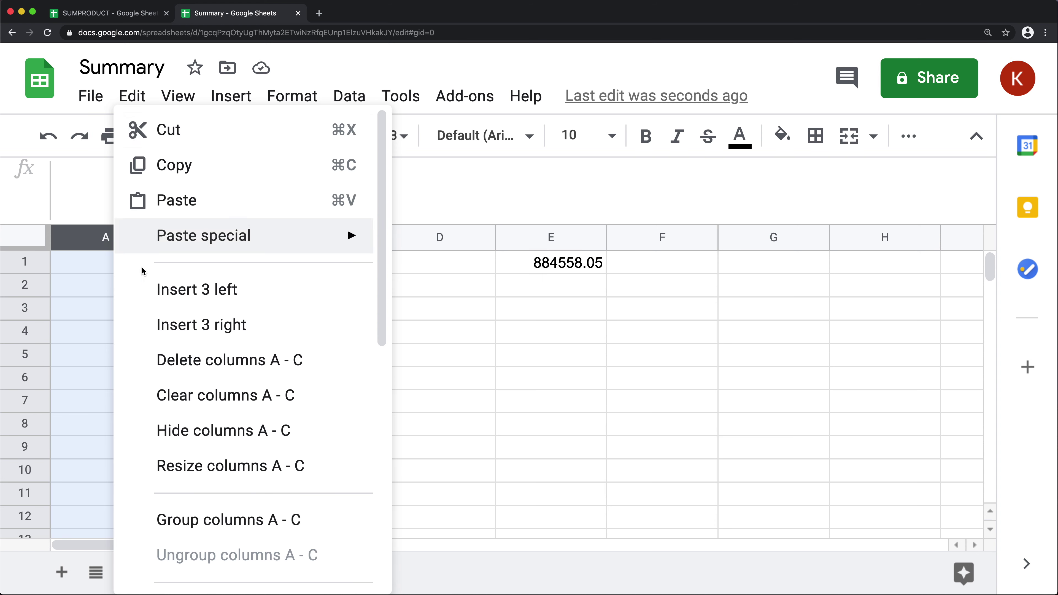
left_click(218, 359)
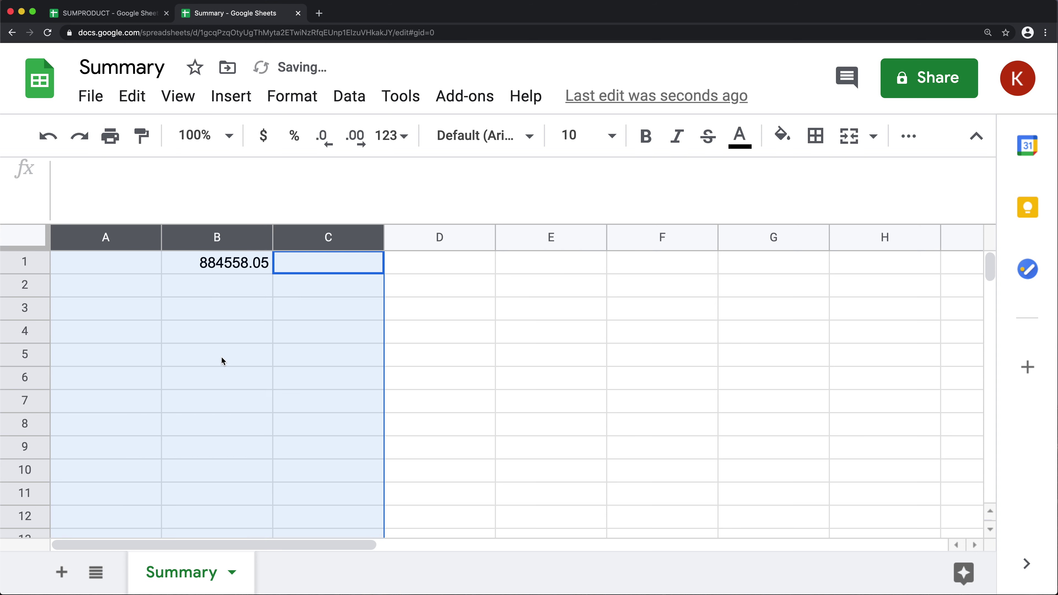
left_click(222, 261)
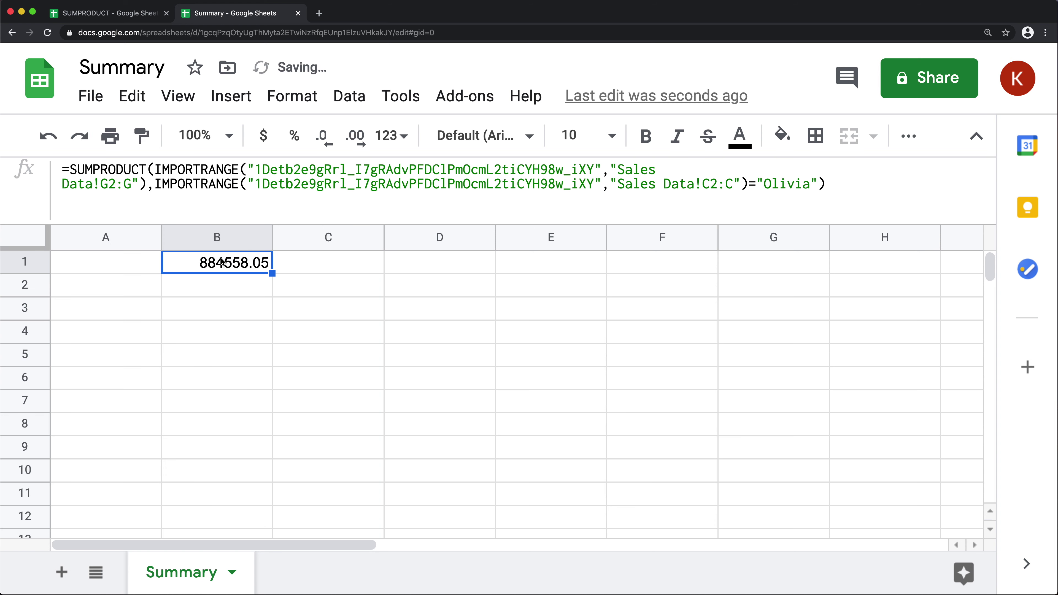
left_click(764, 182)
key("Escape")
- Type Olivia in A1 and make B1's SUMPRODUCT reference A1 instead of the hard-coded name
left_click(110, 271)
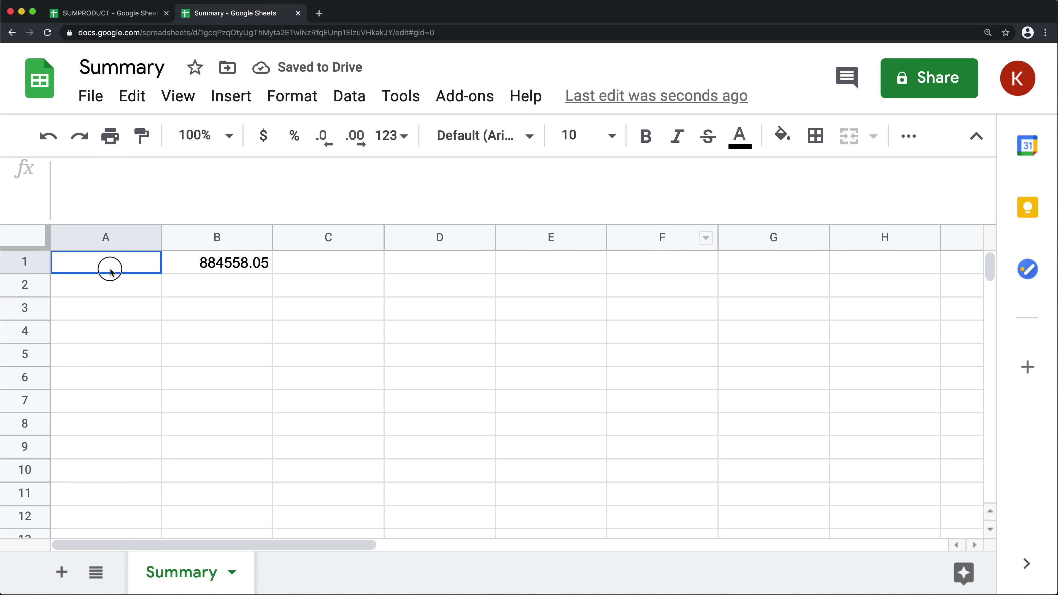
type("Olivia")
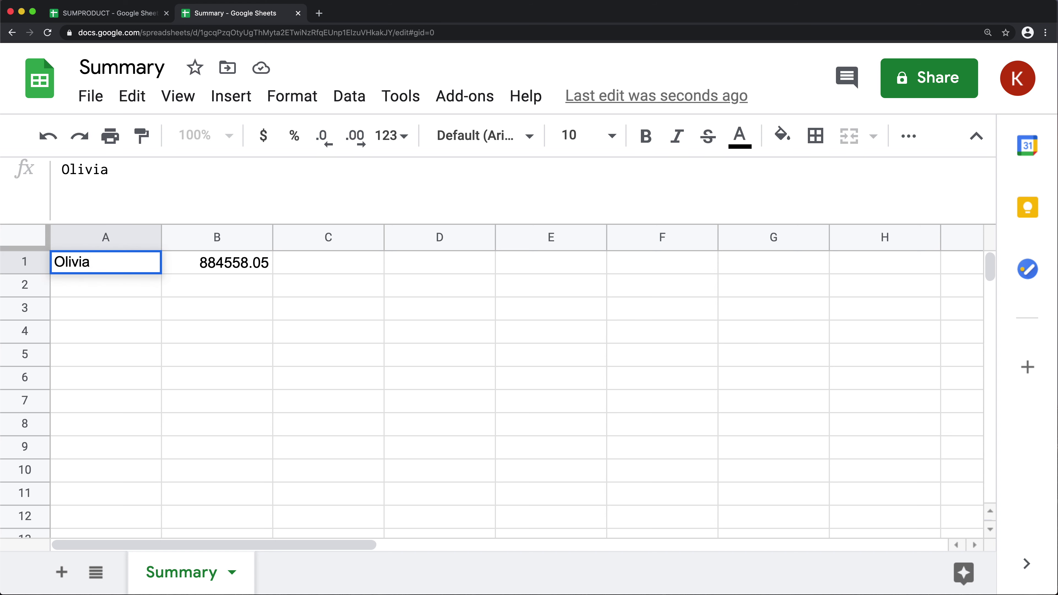
key("Return")
double_click(225, 262)
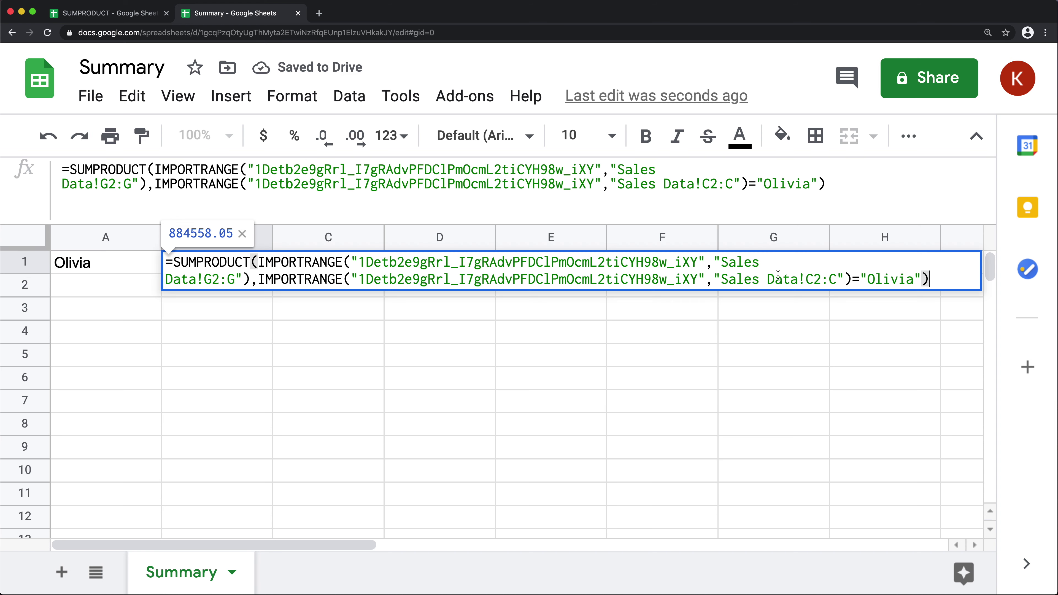
left_click_drag(861, 278, 922, 278)
key("BackSpace")
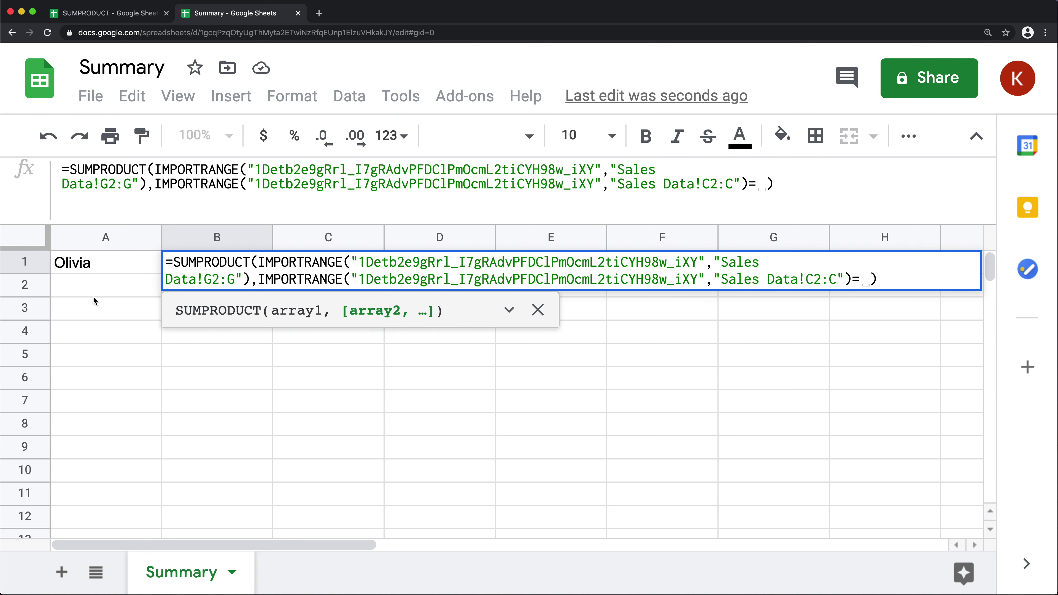
left_click(94, 269)
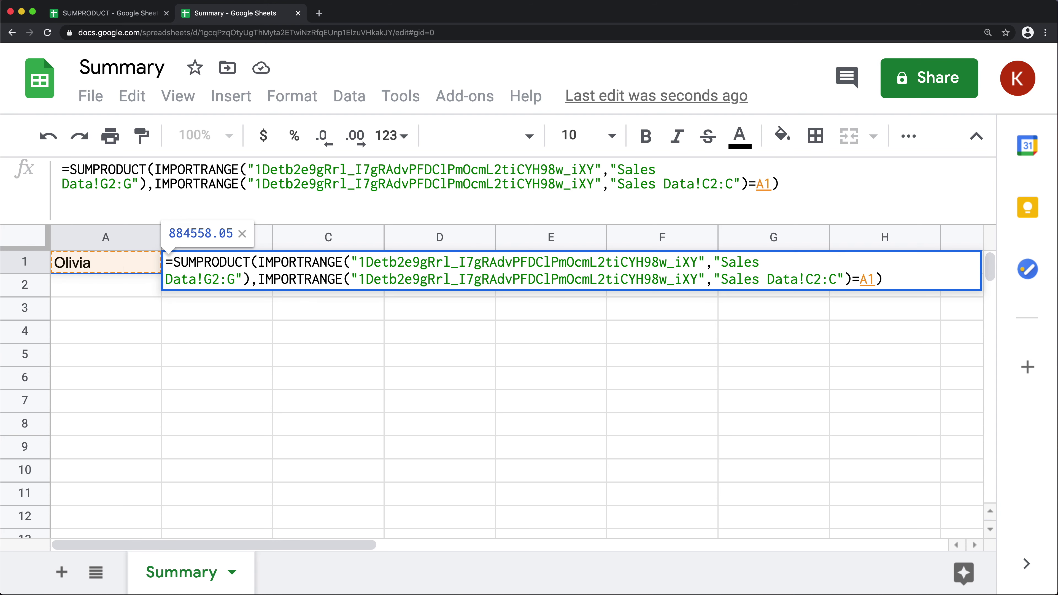
key("Return")
left_click(114, 268)
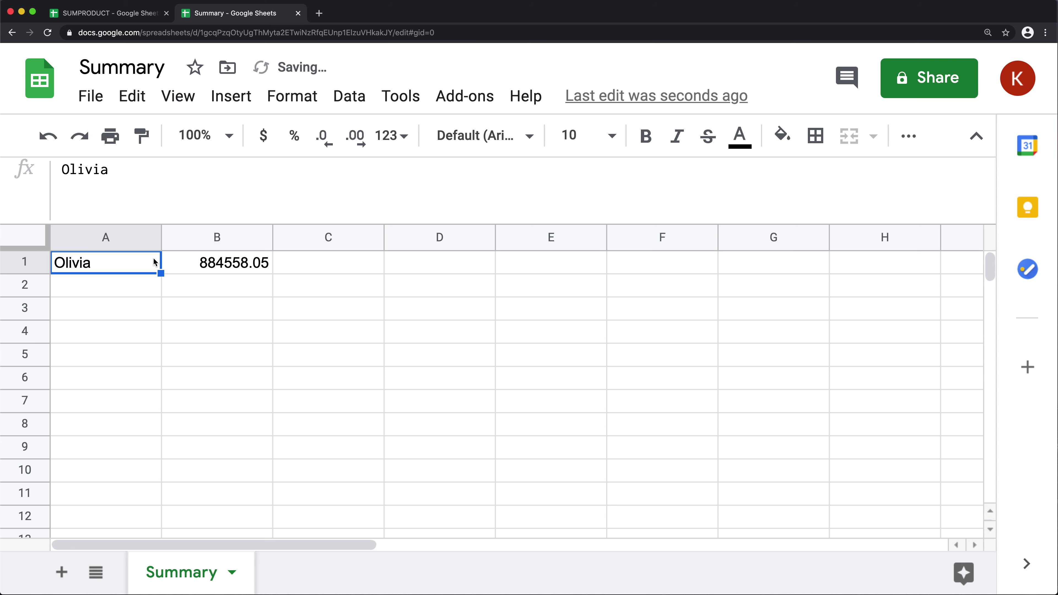
left_click(205, 266)
left_click(98, 282)
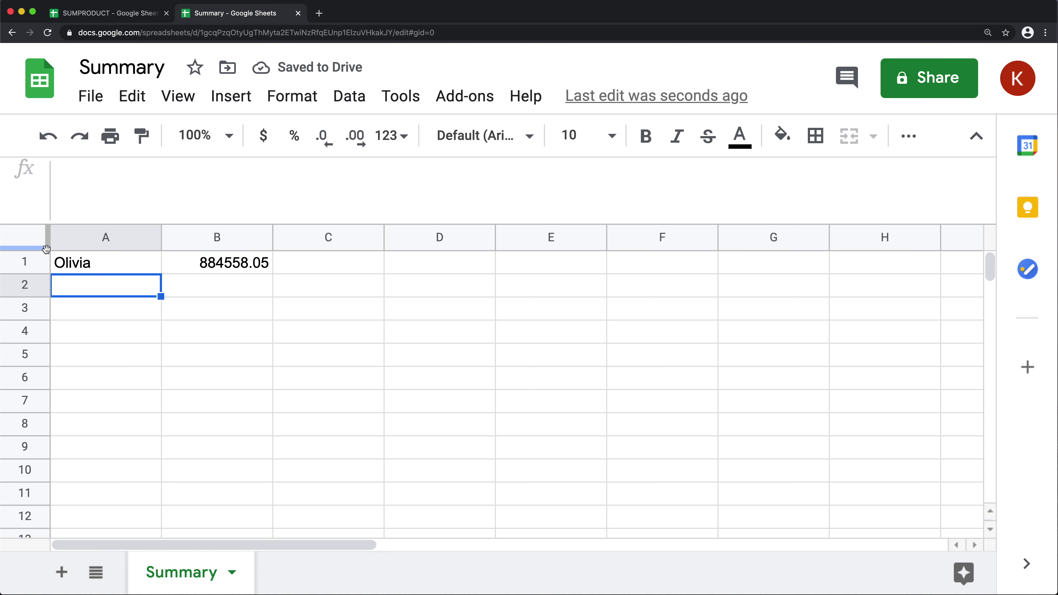
- Enter Jennifer in A2 and copy B1's SUMPRODUCT total formula down into B2
left_click(106, 14)
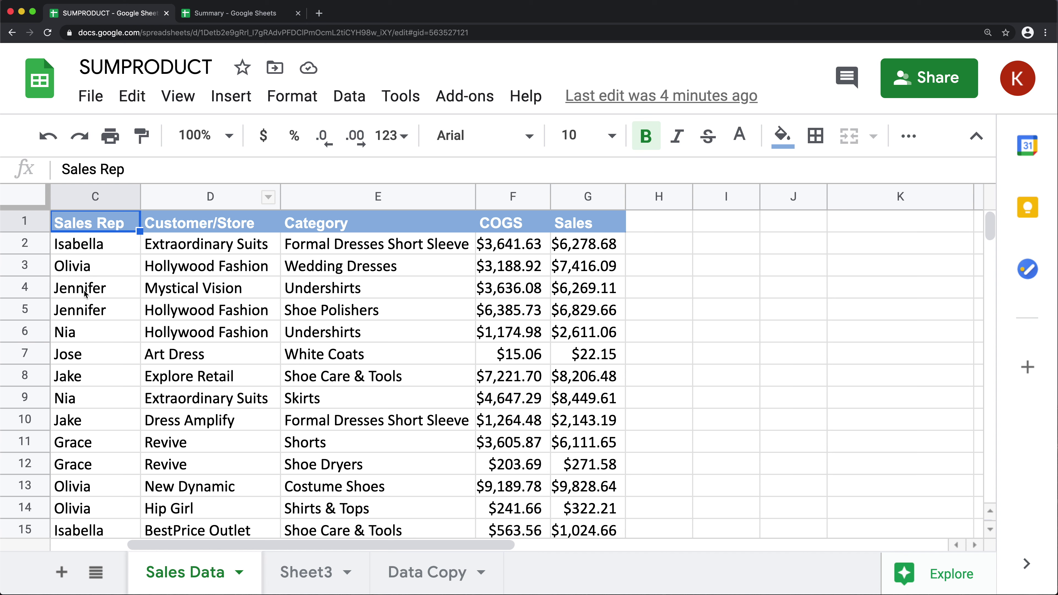
left_click(210, 13)
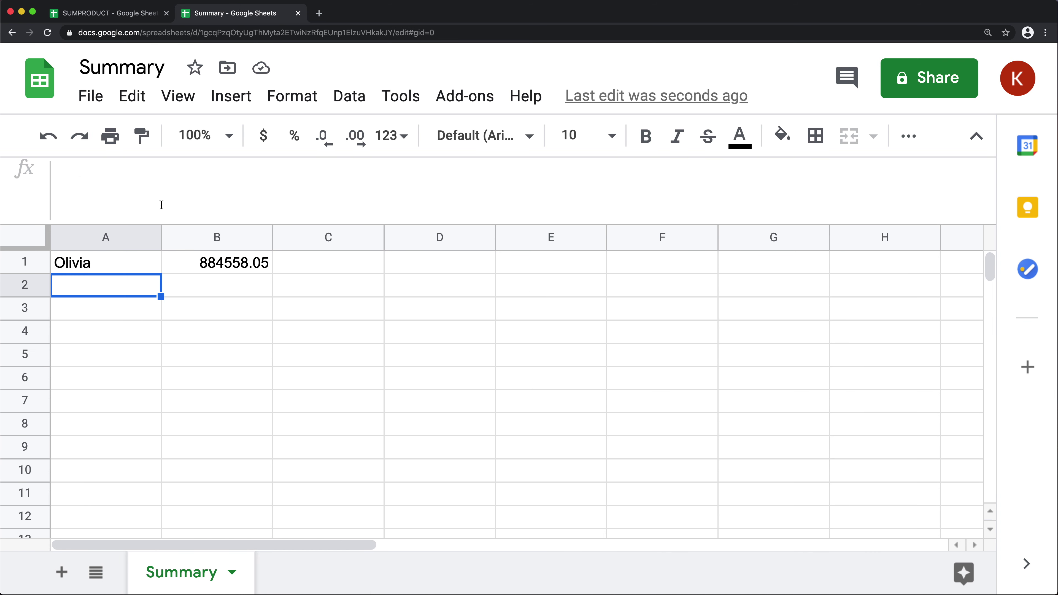
type("Jennifer")
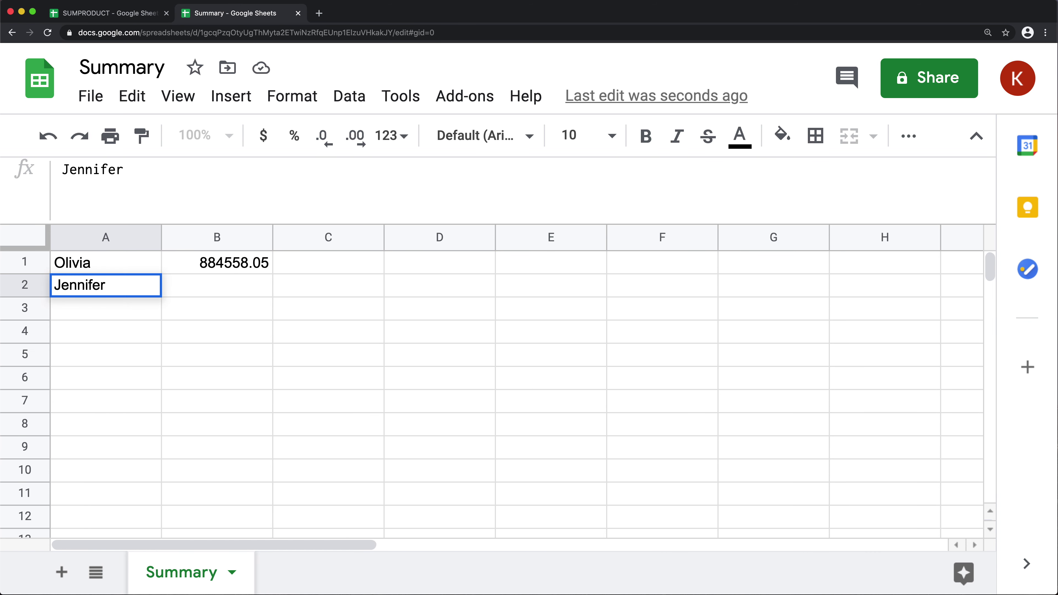
key("Return")
left_click(254, 260)
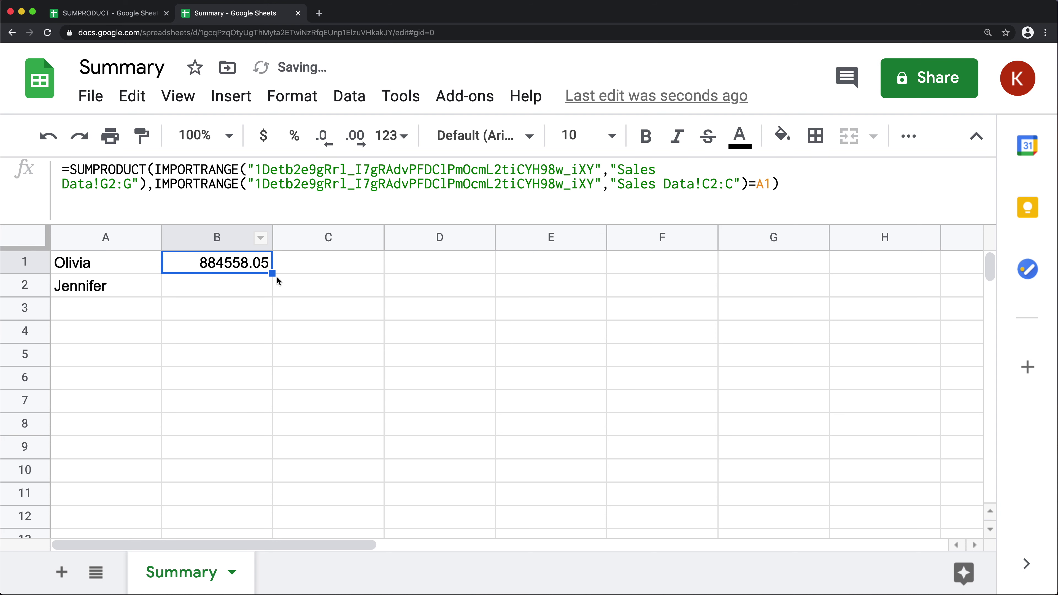
left_click_drag(272, 273, 267, 291)
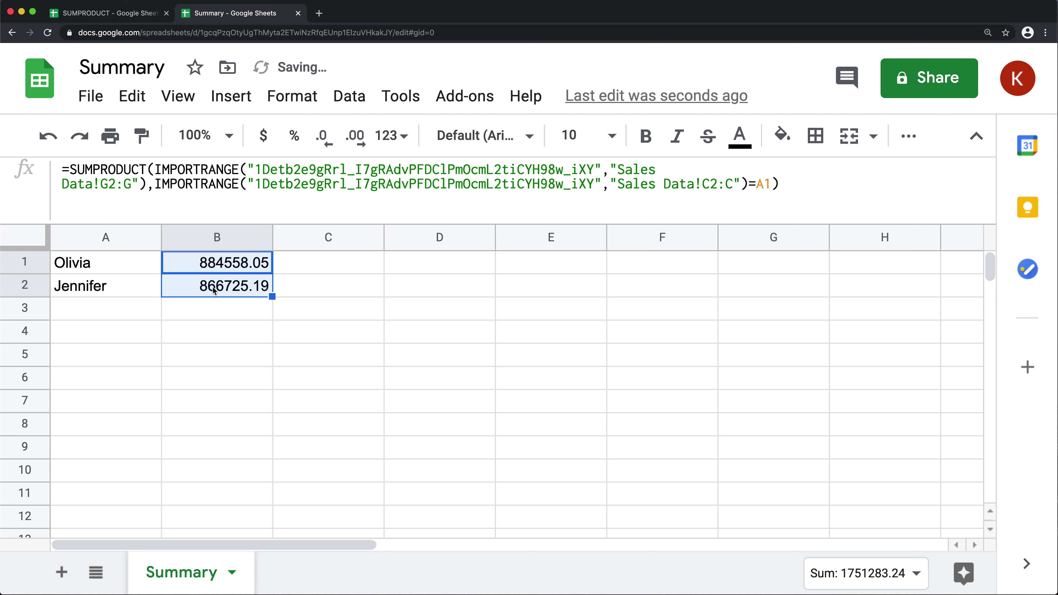
- Clear Jennifer from A2 and copy the rep-name IMPORTRANGE from B1's formula
left_click_drag(146, 299, 125, 378)
left_click(95, 284)
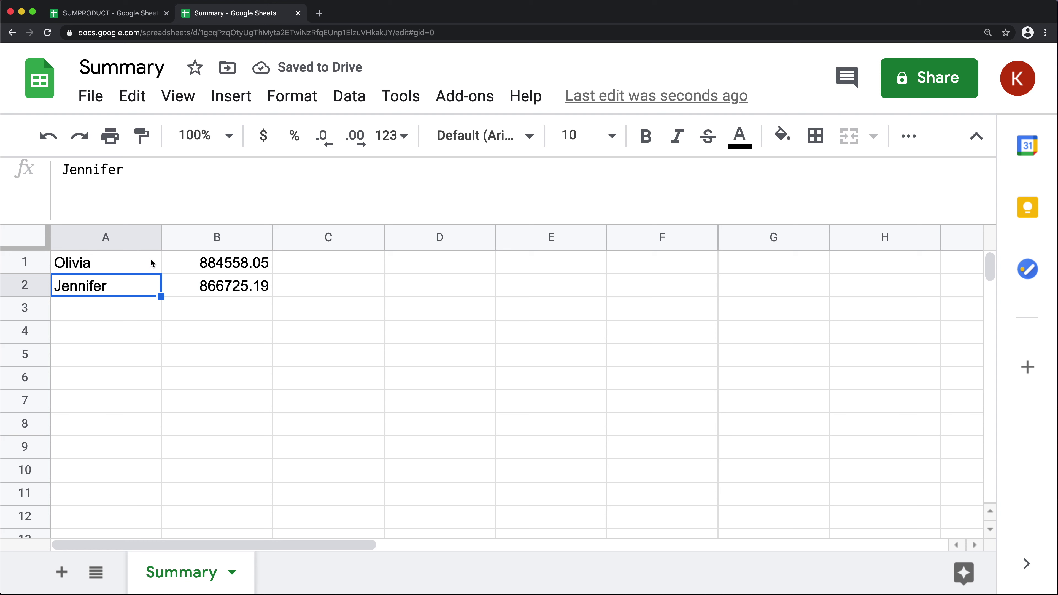
left_click(220, 265)
left_click(77, 283)
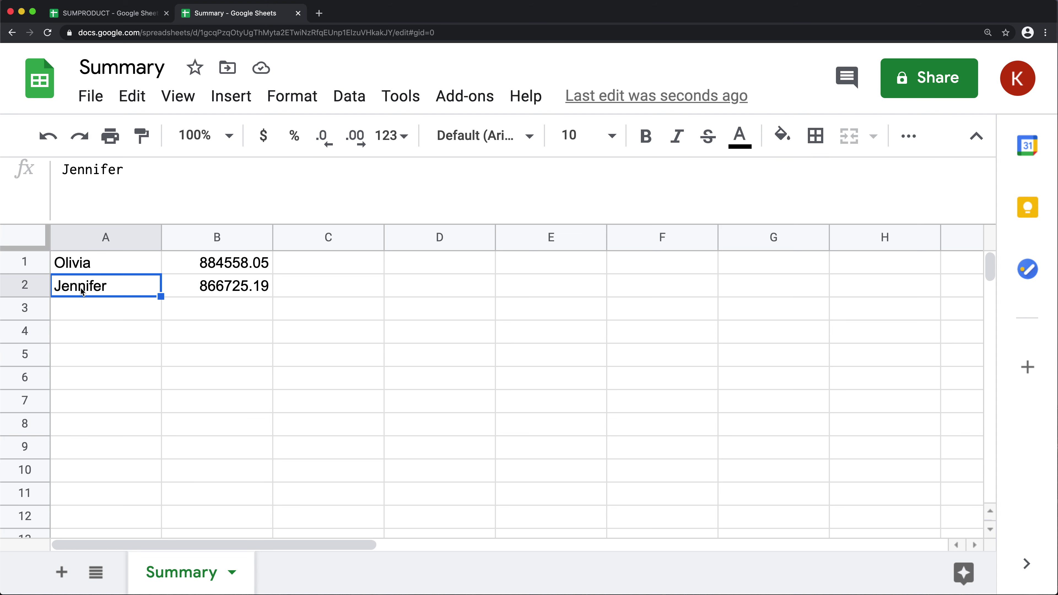
key("Delete")
left_click(229, 267)
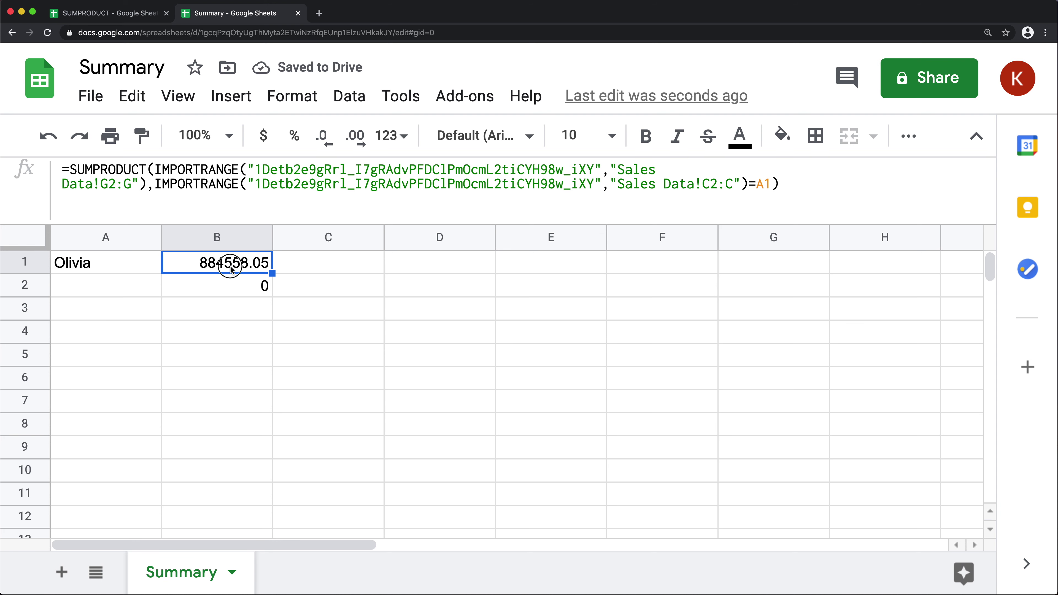
double_click(232, 267)
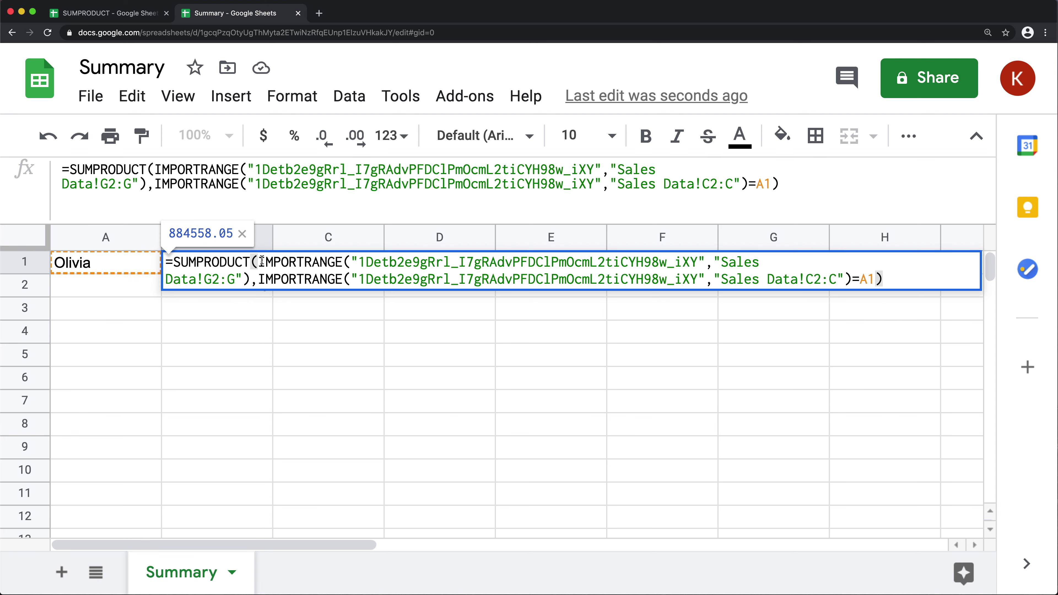
left_click_drag(853, 280, 262, 283)
key("super+c")
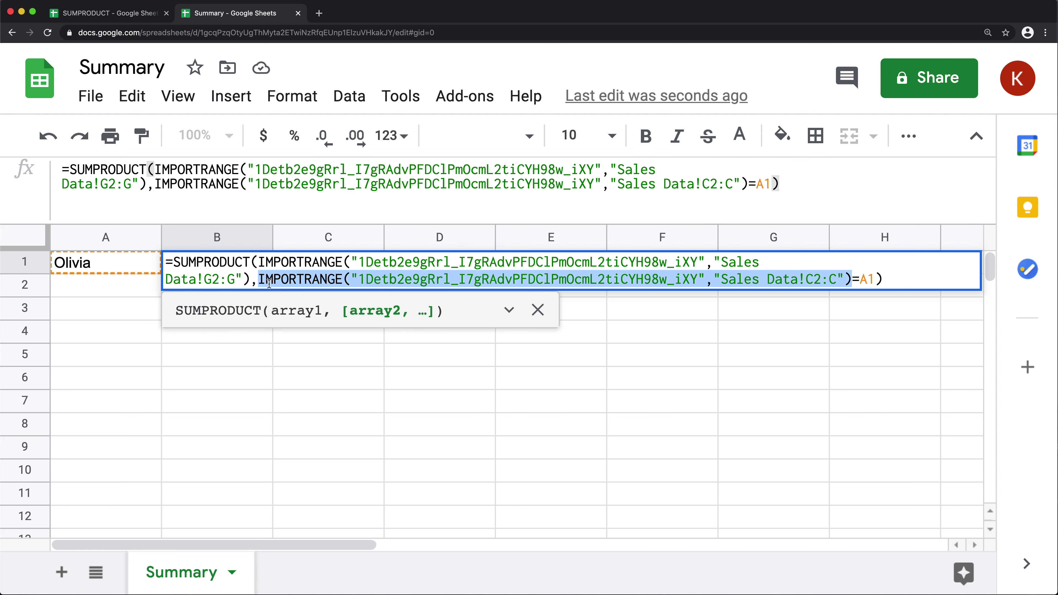
- Replace Olivia in A1 with an IMPORTRANGE formula pulling rep names from Sales Data!C2:C
key("Escape")
left_click(130, 267)
double_click(130, 267)
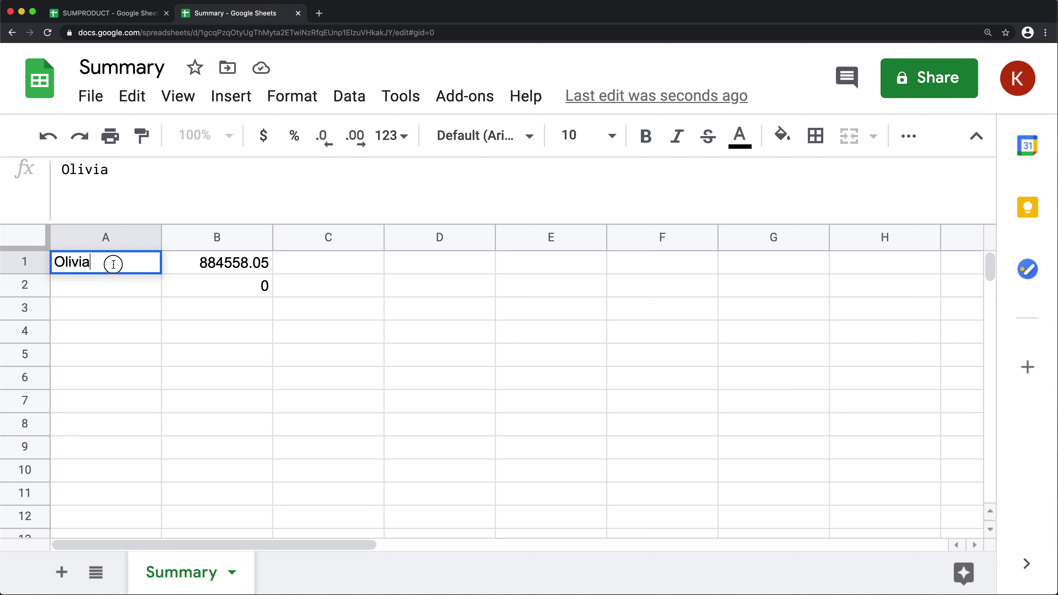
double_click(72, 262)
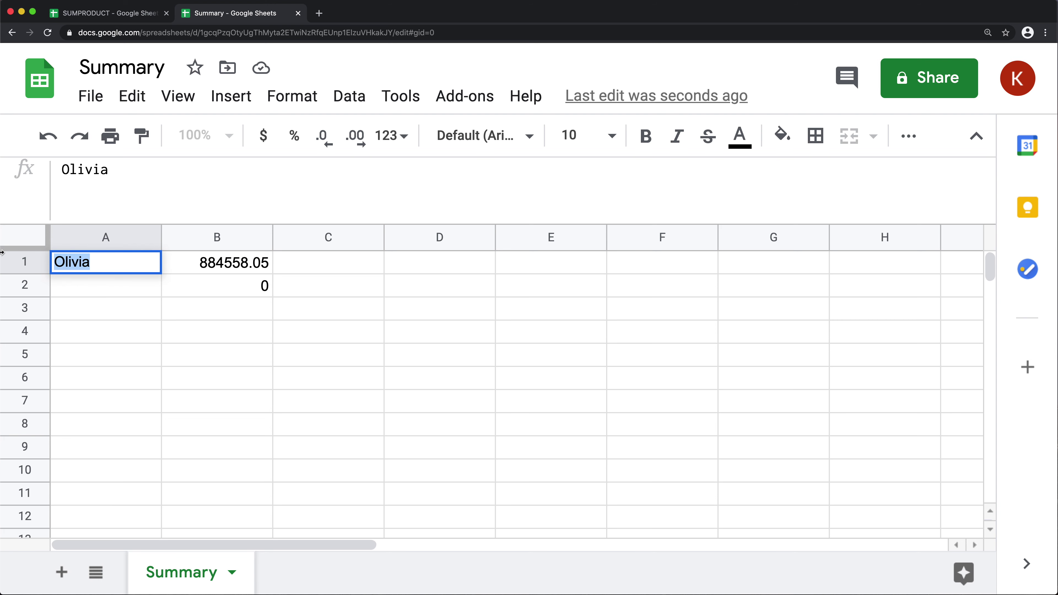
key("super+v")
key("Return")
key("Up")
key("Return")
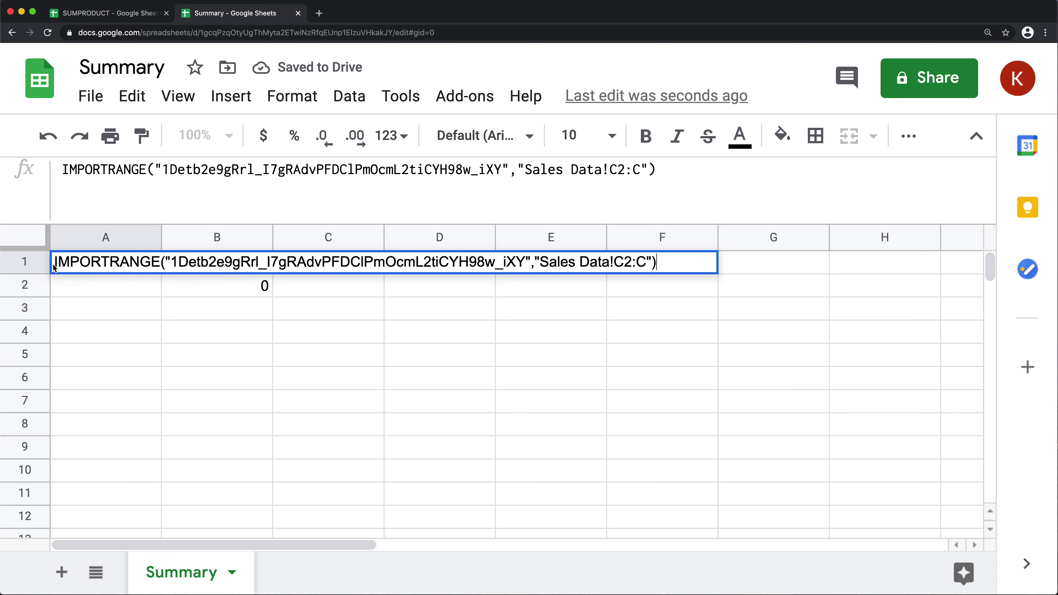
double_click(129, 258)
type("=")
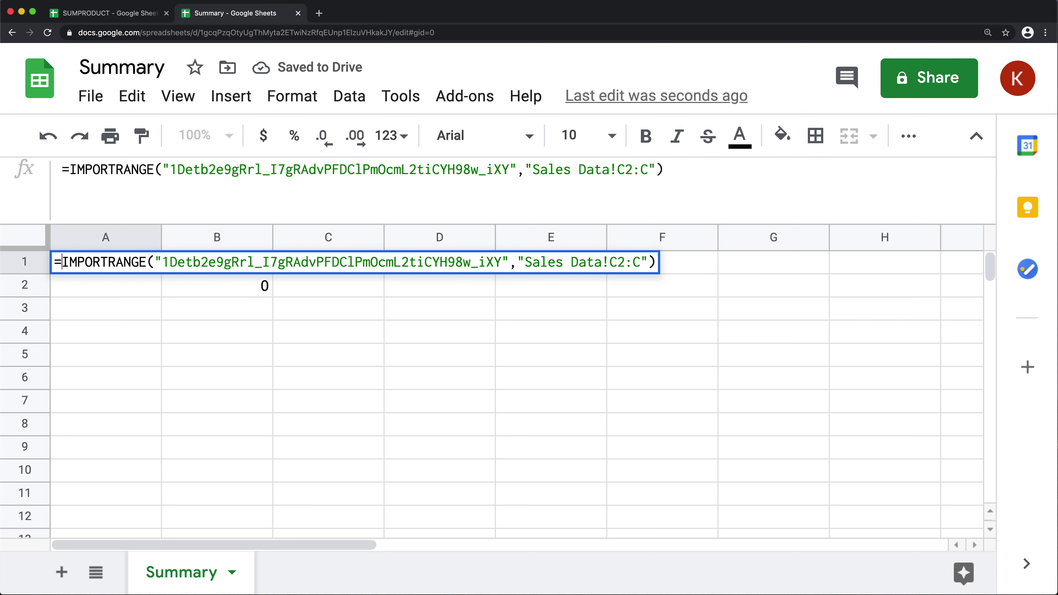
key("Return")
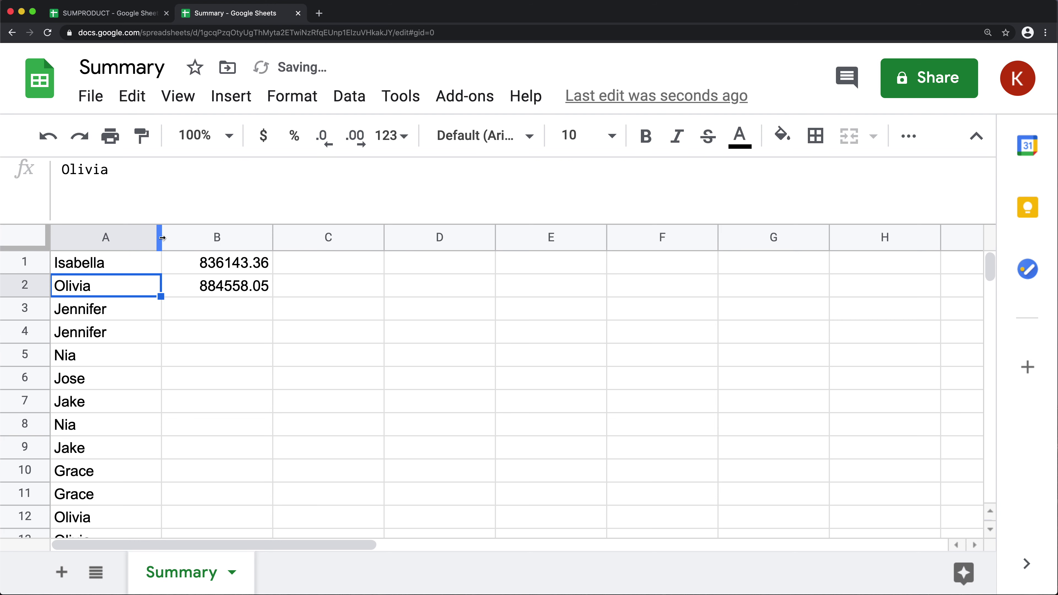
- Widen column A to fit the names and inspect the duplicate Jennifer rows A3:A4
left_click_drag(161, 238, 182, 237)
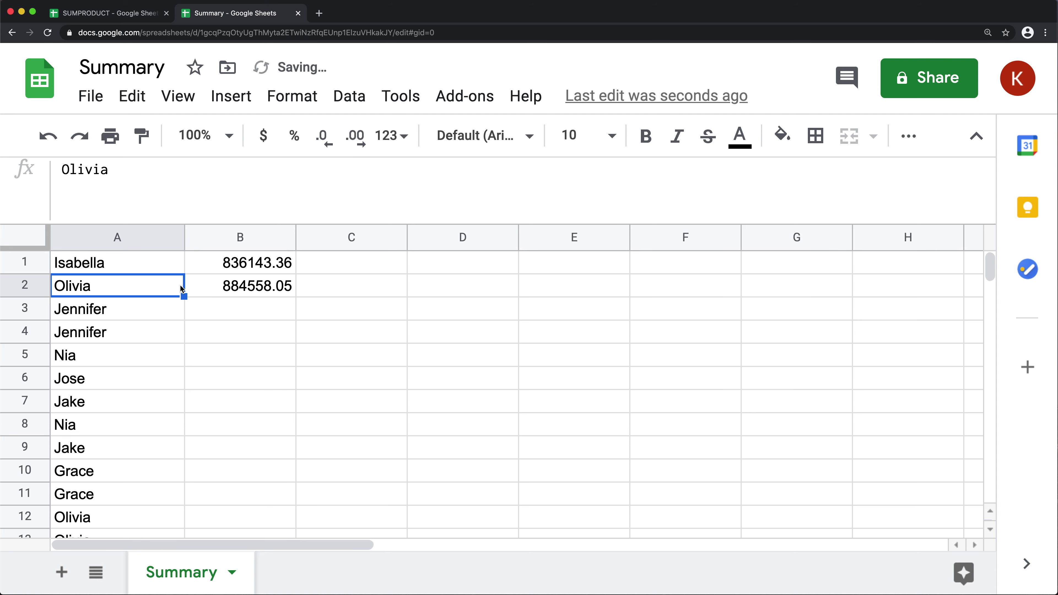
left_click_drag(70, 310, 102, 336)
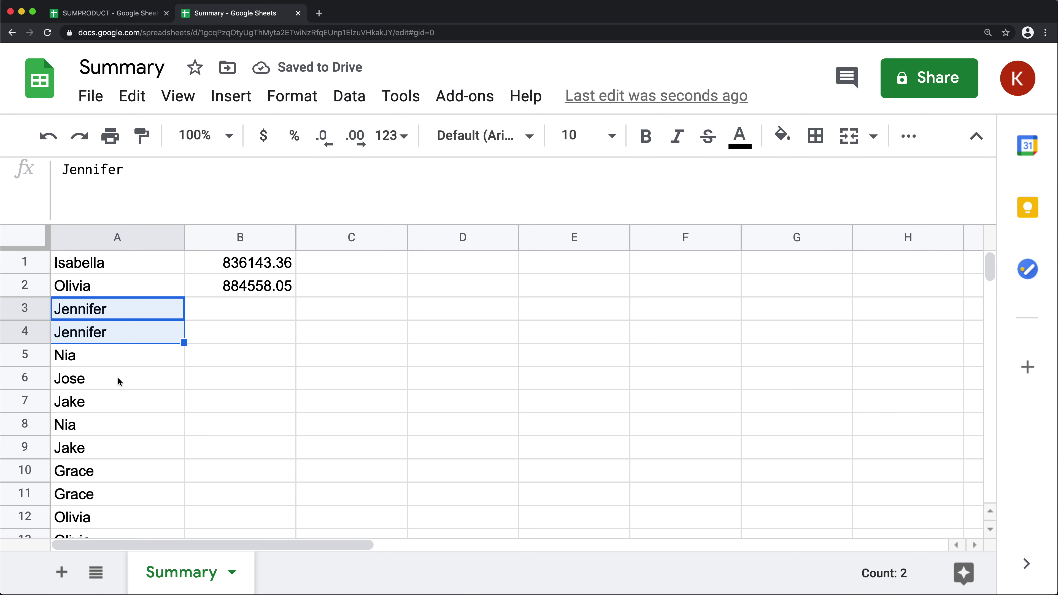
scroll(129, 433, "down", 6)
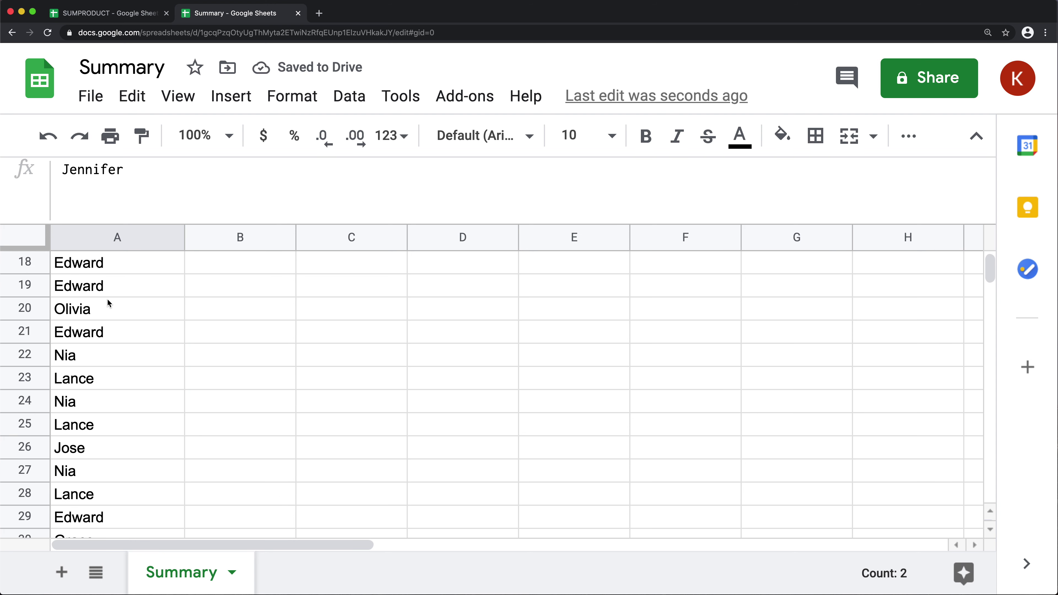
scroll(106, 375, "up", 5)
scroll(107, 411, "up", 2)
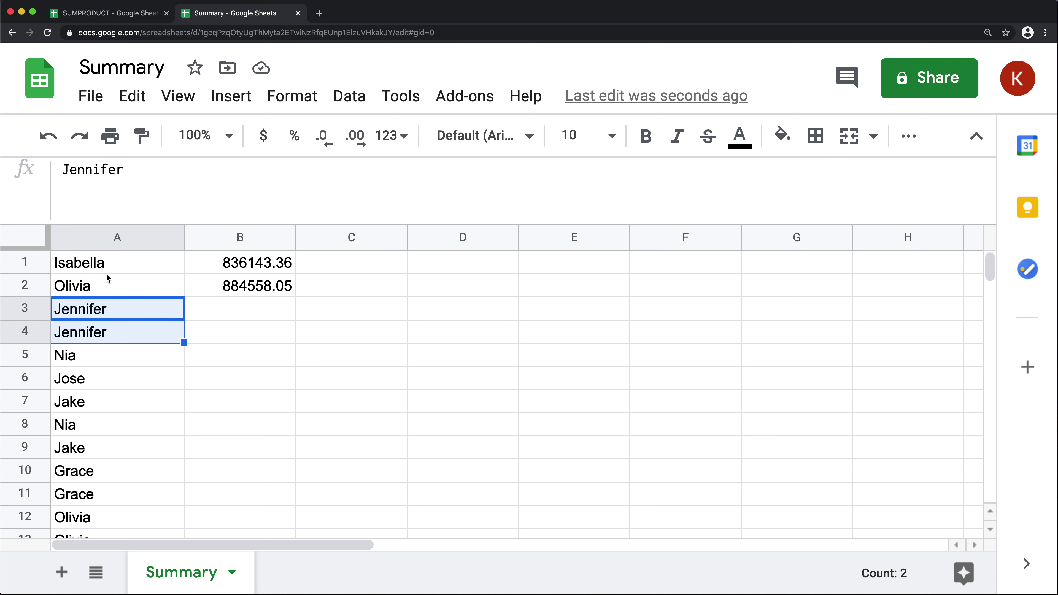
- Wrap A1's import in UNIQUE() to list ten distinct reps, Isabella through Lance
left_click(105, 270)
double_click(64, 263)
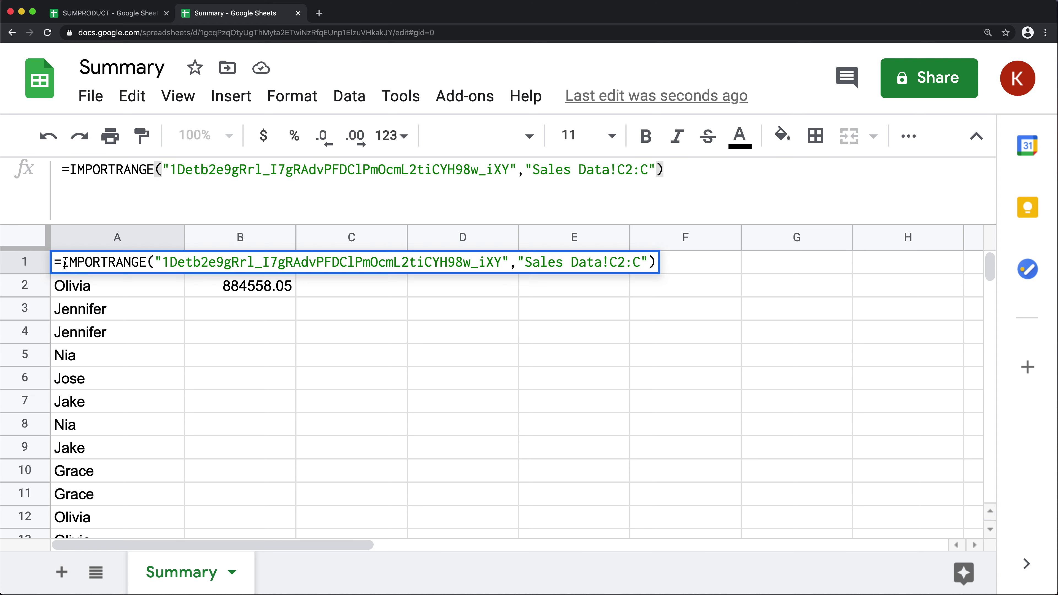
type("UNIQUE")
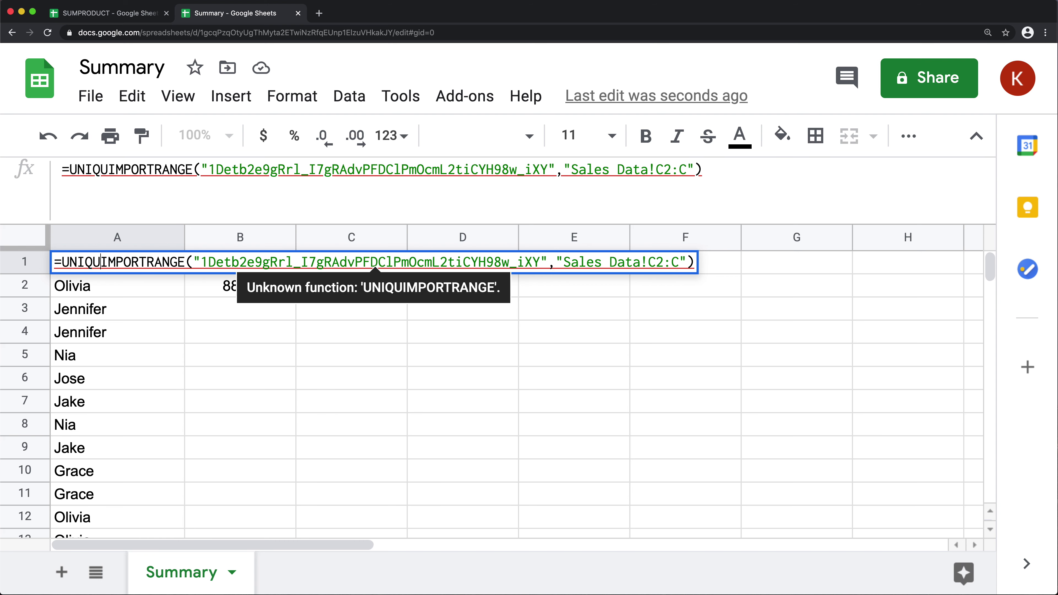
type("(")
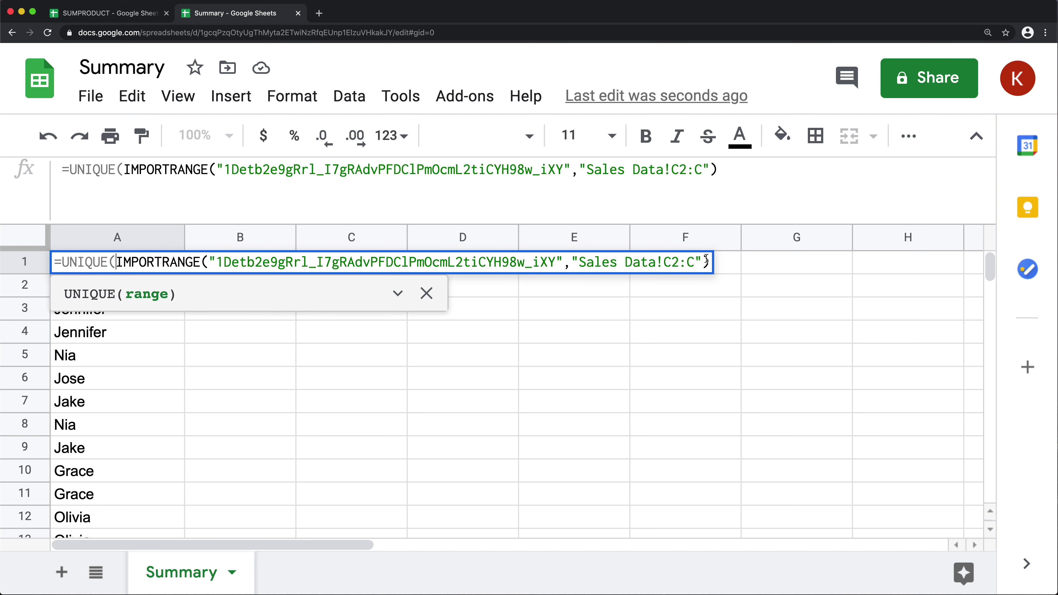
left_click(707, 262)
type(")")
key("Return")
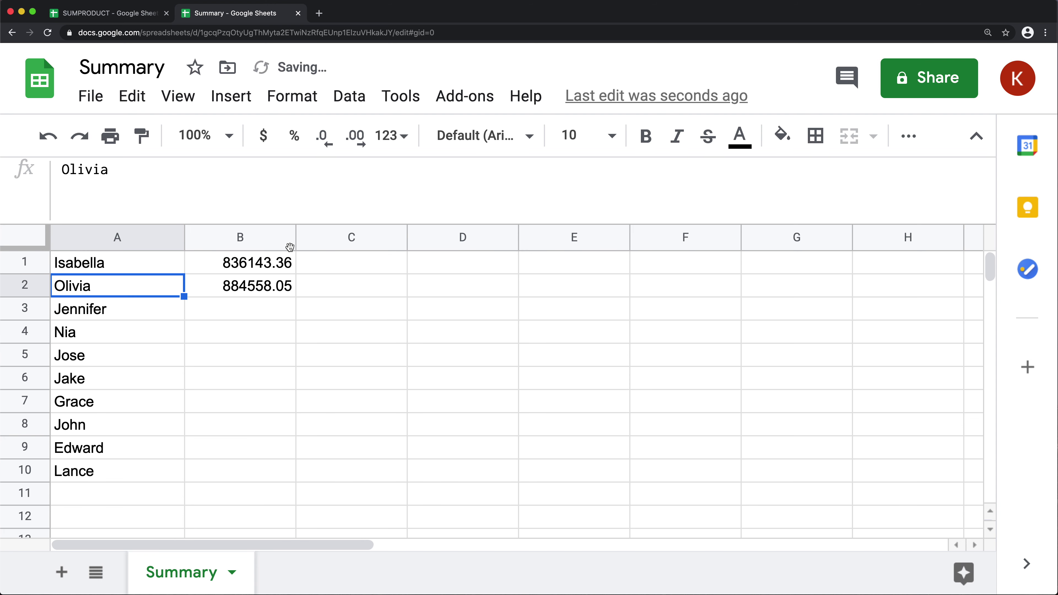
left_click(150, 269)
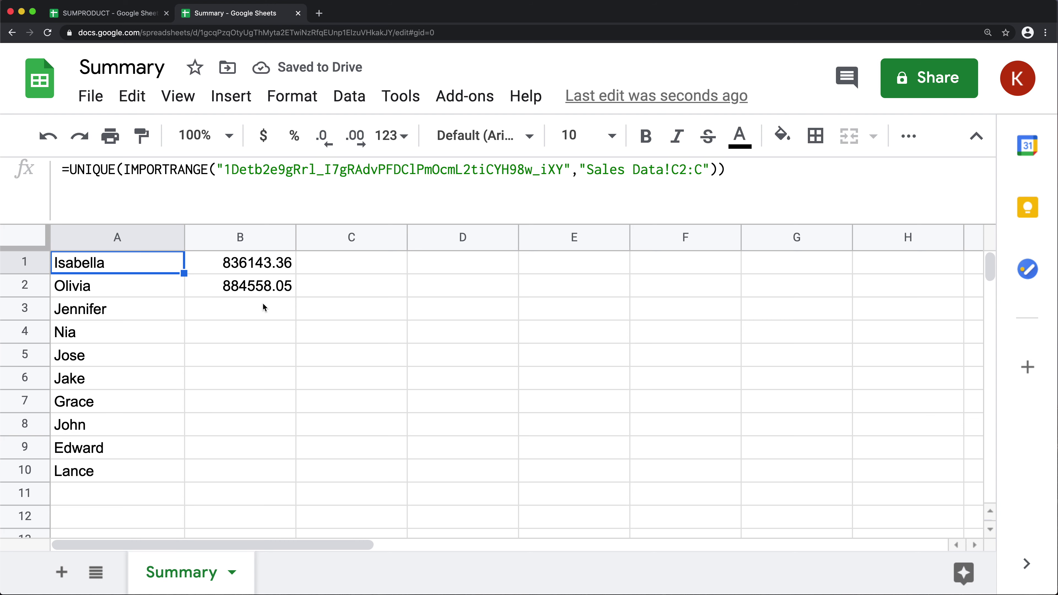
left_click(285, 285)
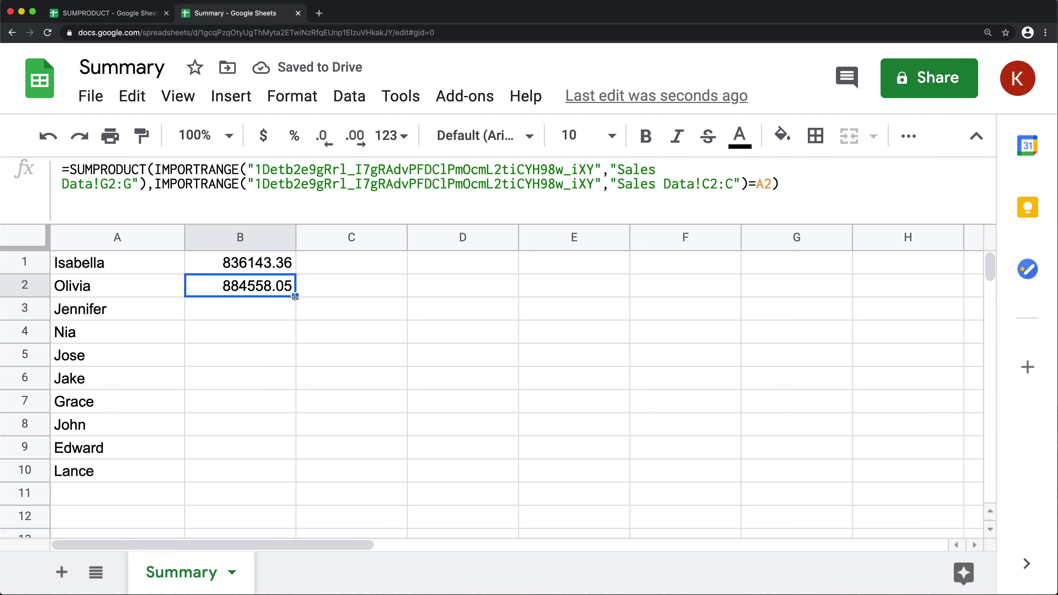
- Fill the sales total formula down to B10 and wrap A1's formula in SORT() alphabetically
left_click_drag(296, 297, 260, 475)
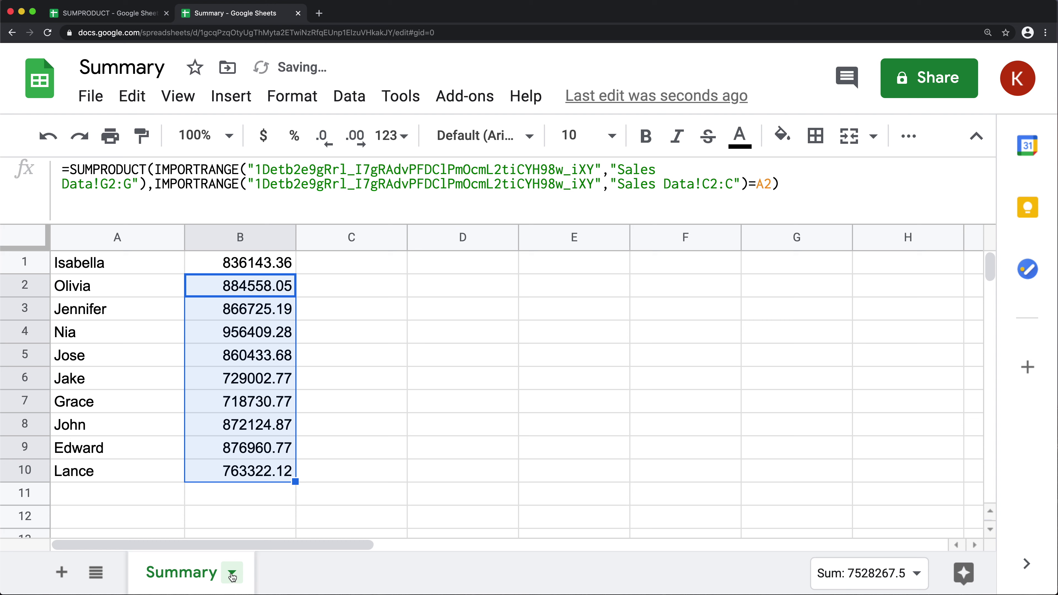
left_click(110, 263)
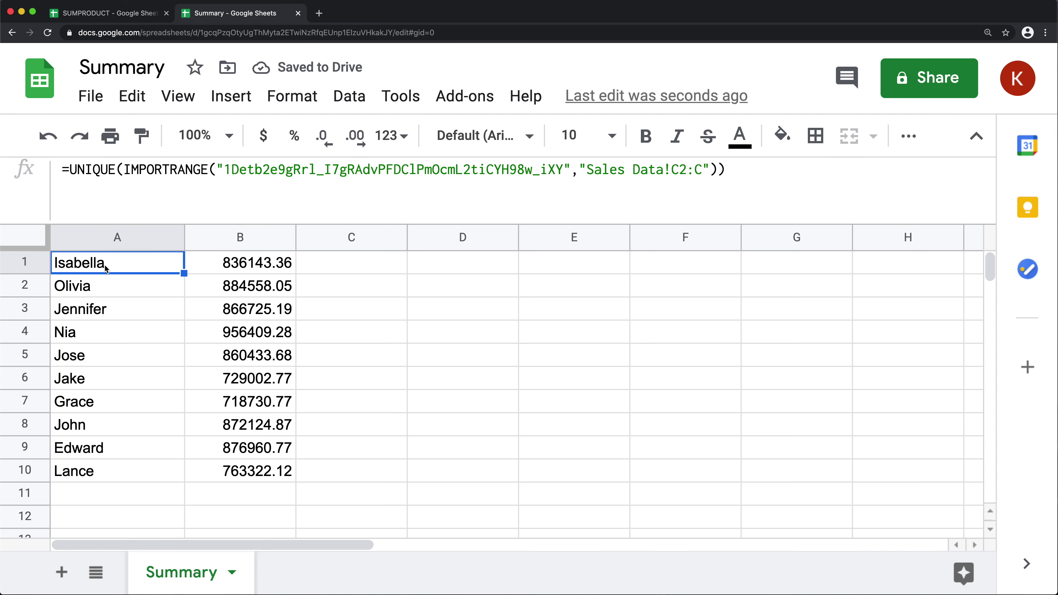
double_click(104, 264)
left_click(63, 262)
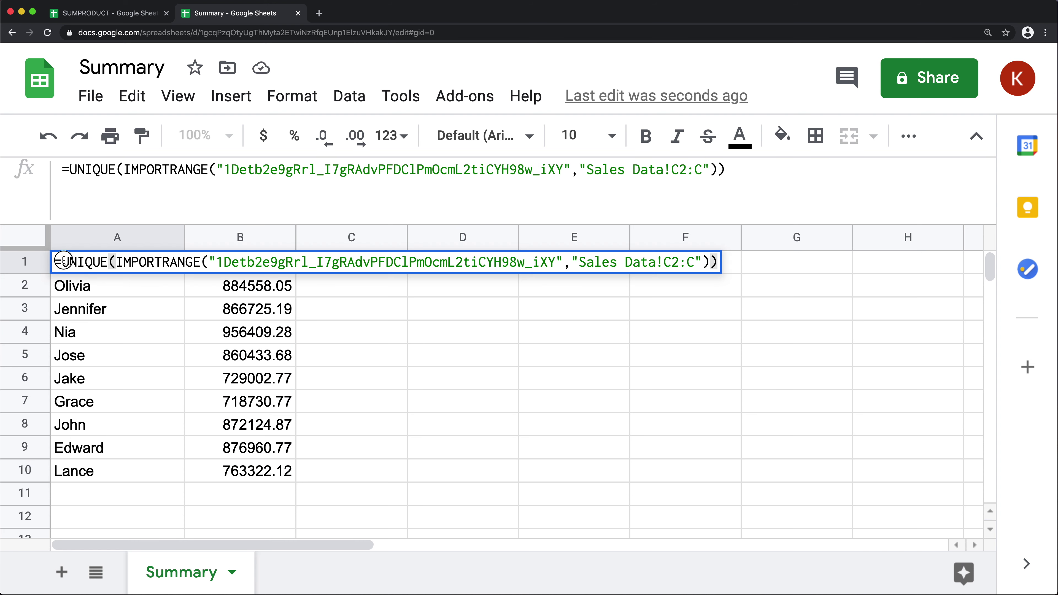
type("SOE")
key("BackSpace")
type("RT(")
left_click(750, 264)
type(")")
key("Return")
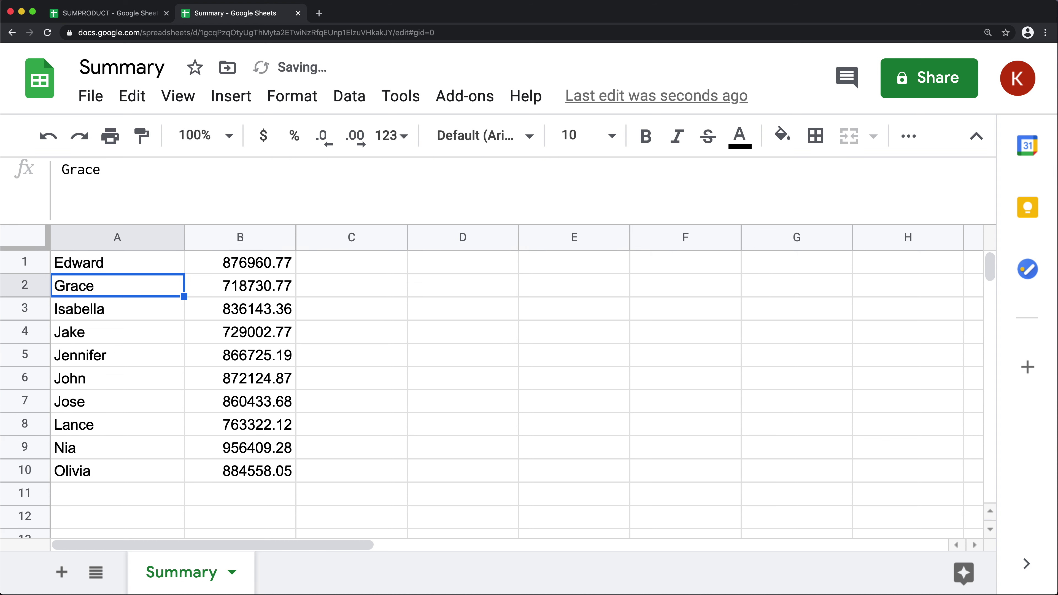
- Format column B's sales totals as currency and reopen B1's formula for review
left_click(265, 236)
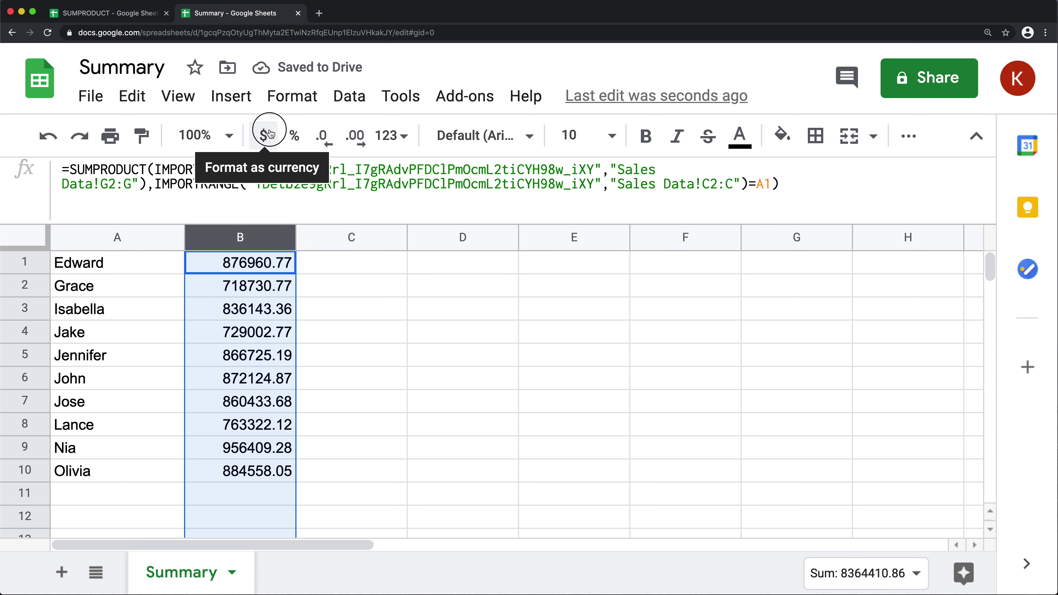
left_click(270, 133)
left_click(341, 259)
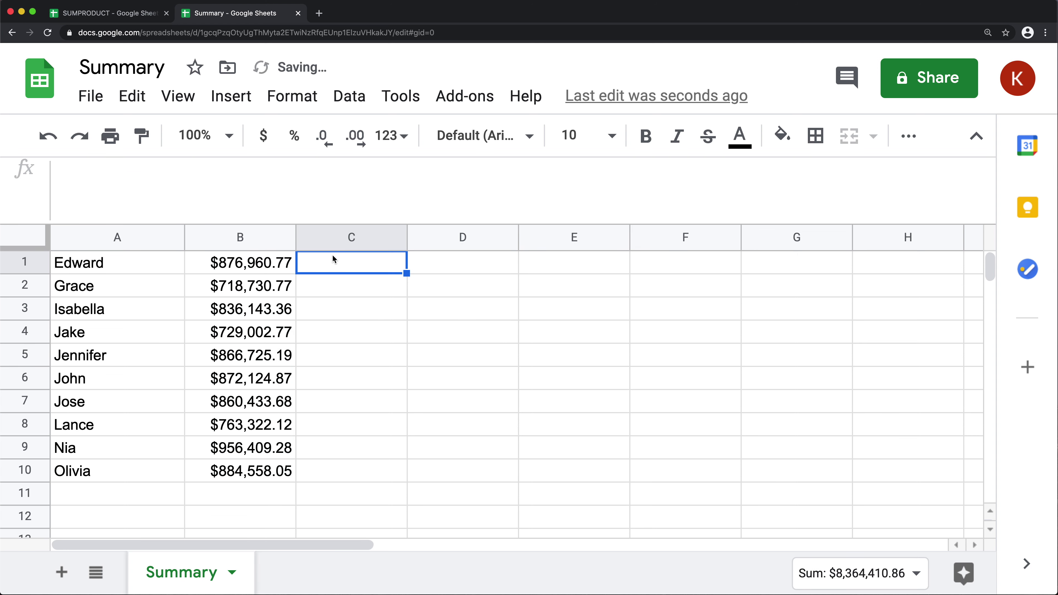
left_click(220, 267)
double_click(220, 264)
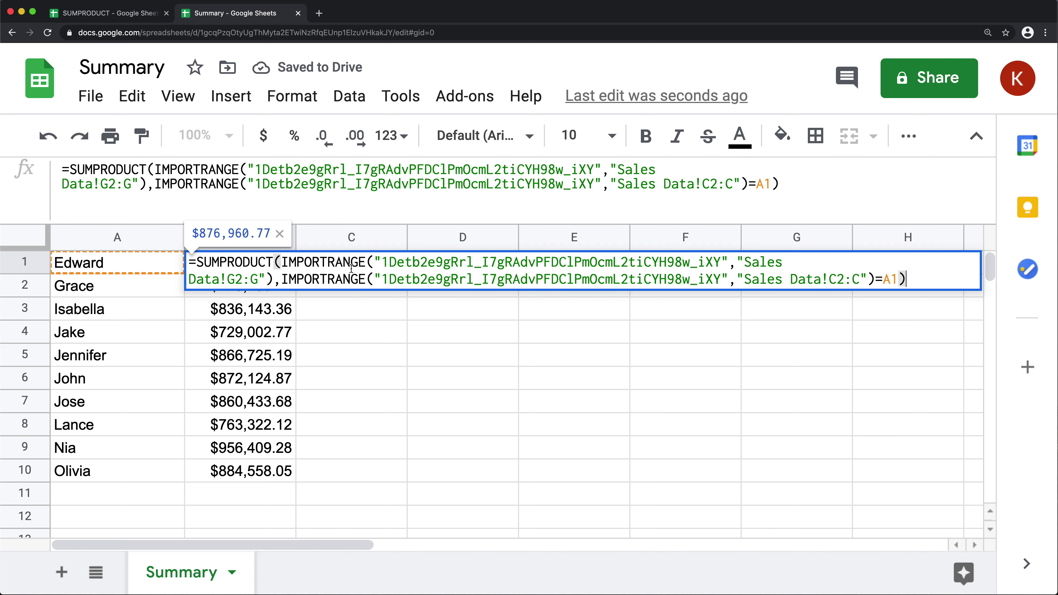